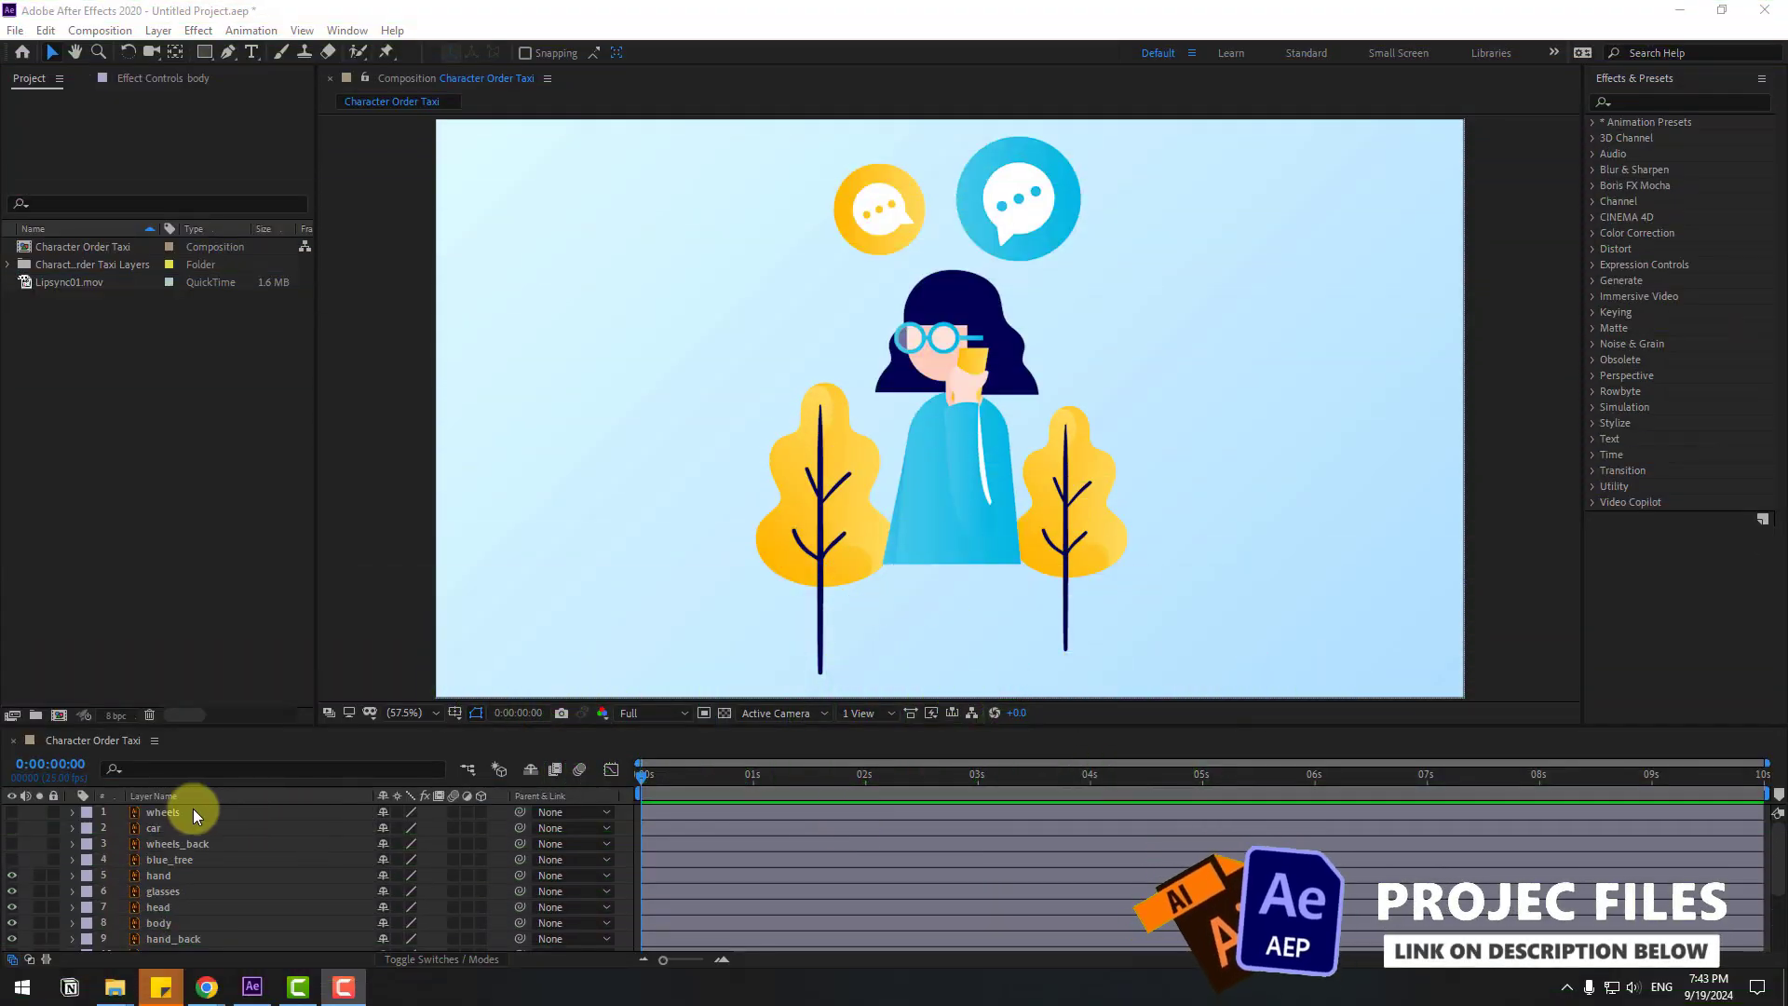
# Create a null object at the top of the layer stack and center its anchor point.
pyautogui.click(163, 812)
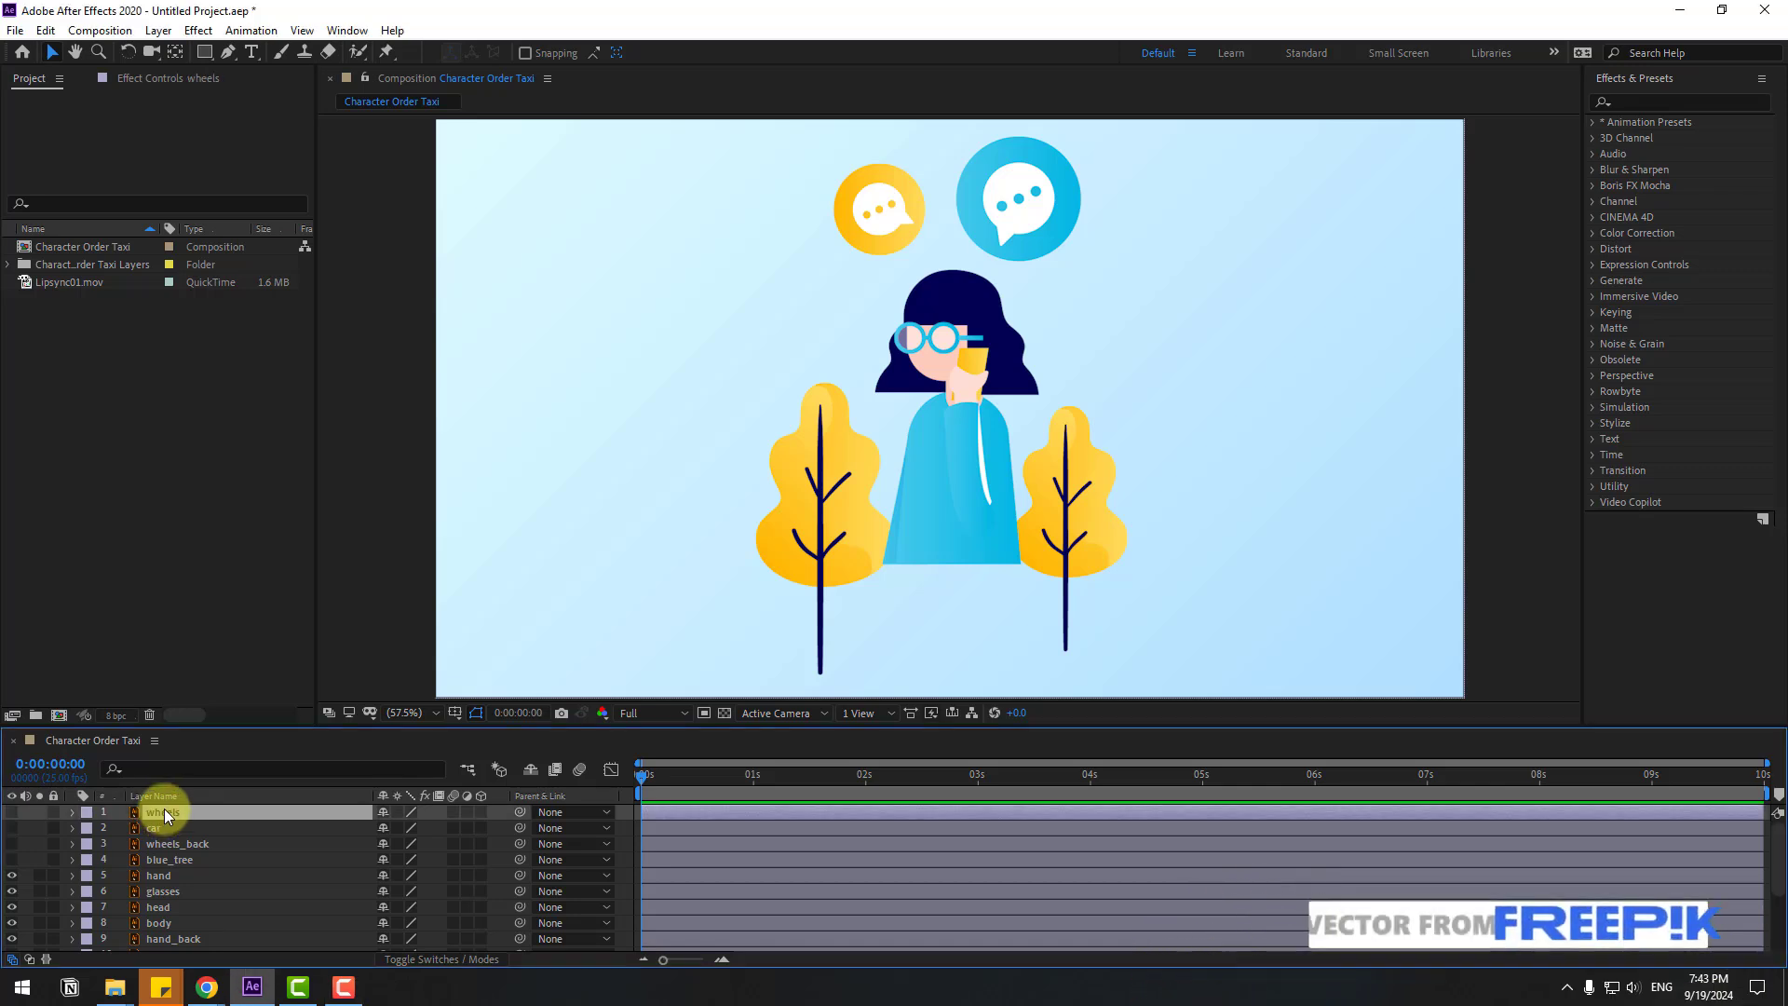
pyautogui.click(158, 30)
pyautogui.moveTo(279, 52)
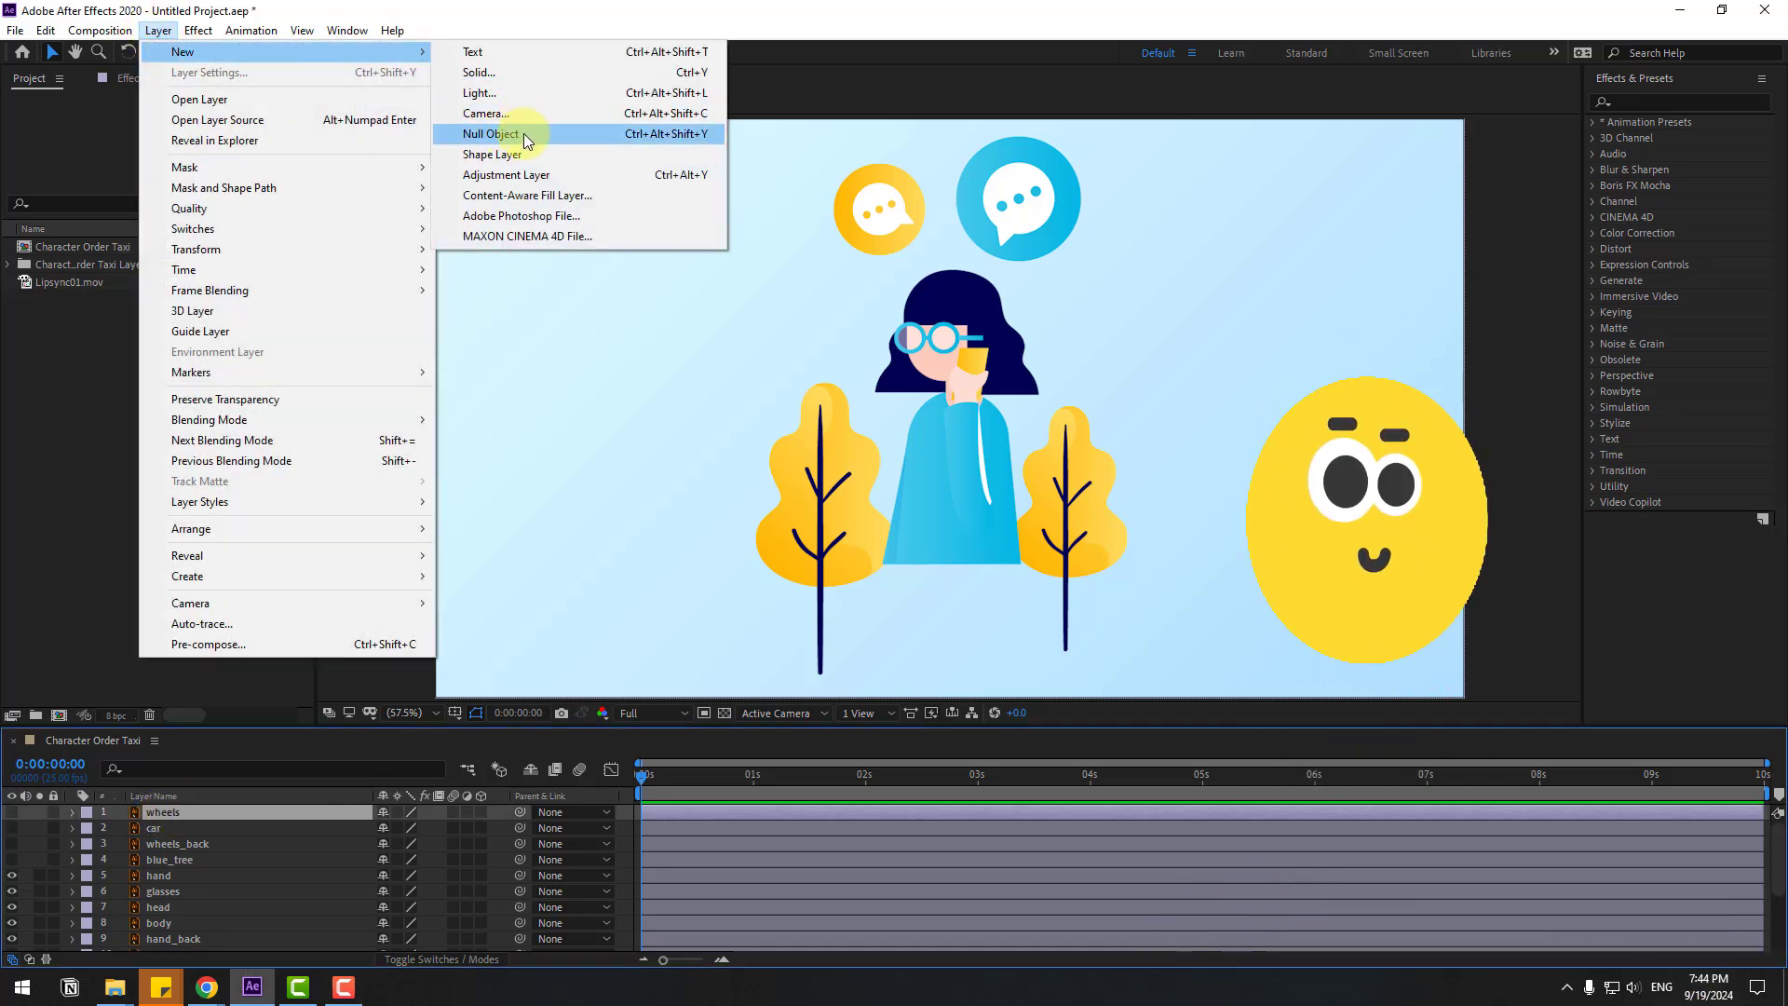
pyautogui.click(518, 133)
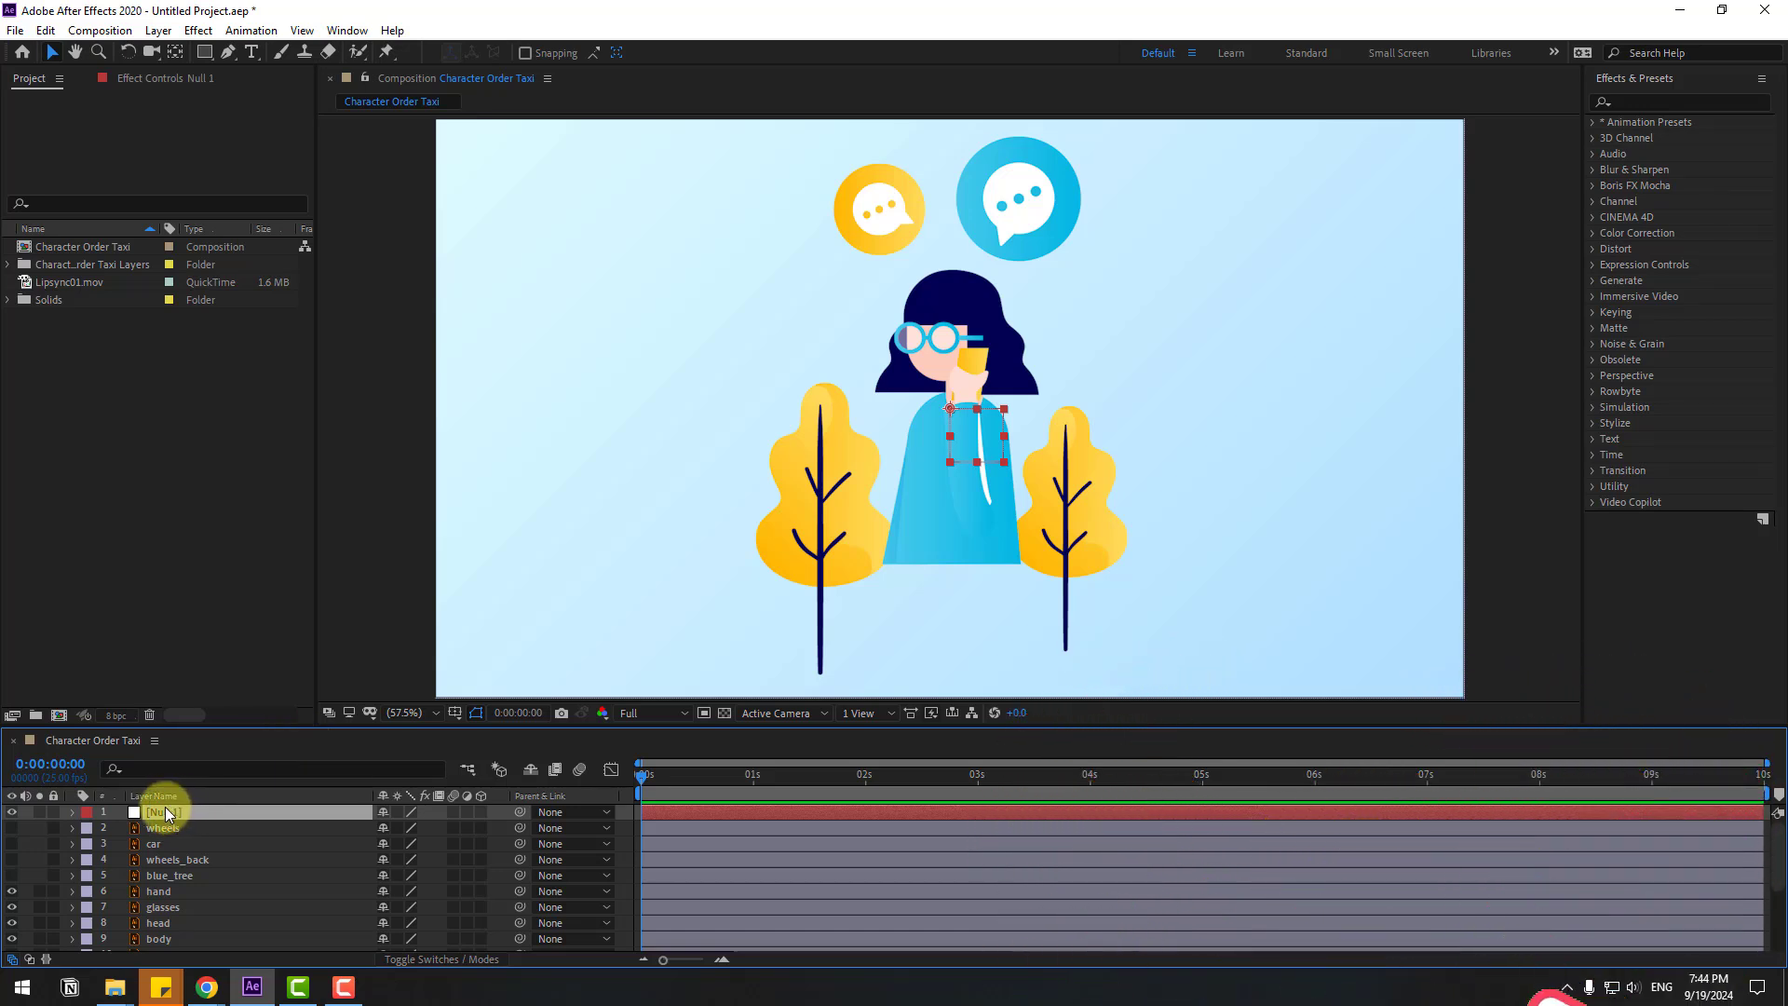
pyautogui.click(945, 417)
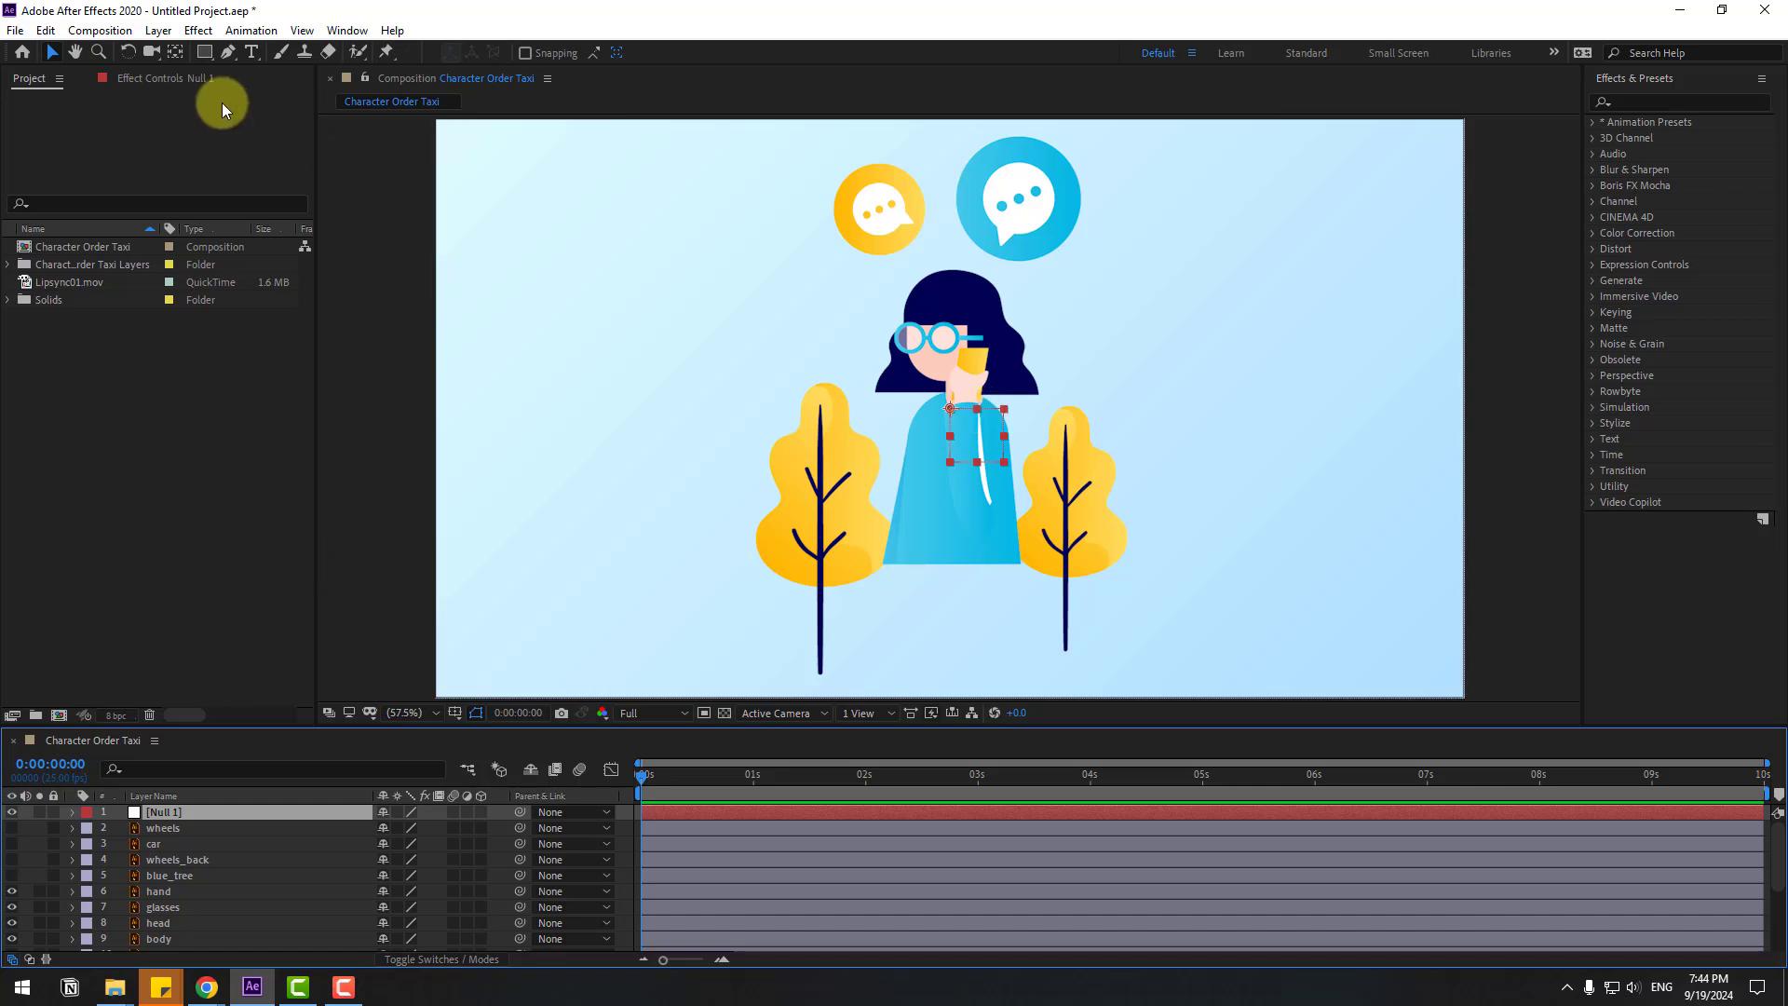
pyautogui.doubleClick(174, 54)
pyautogui.click(51, 53)
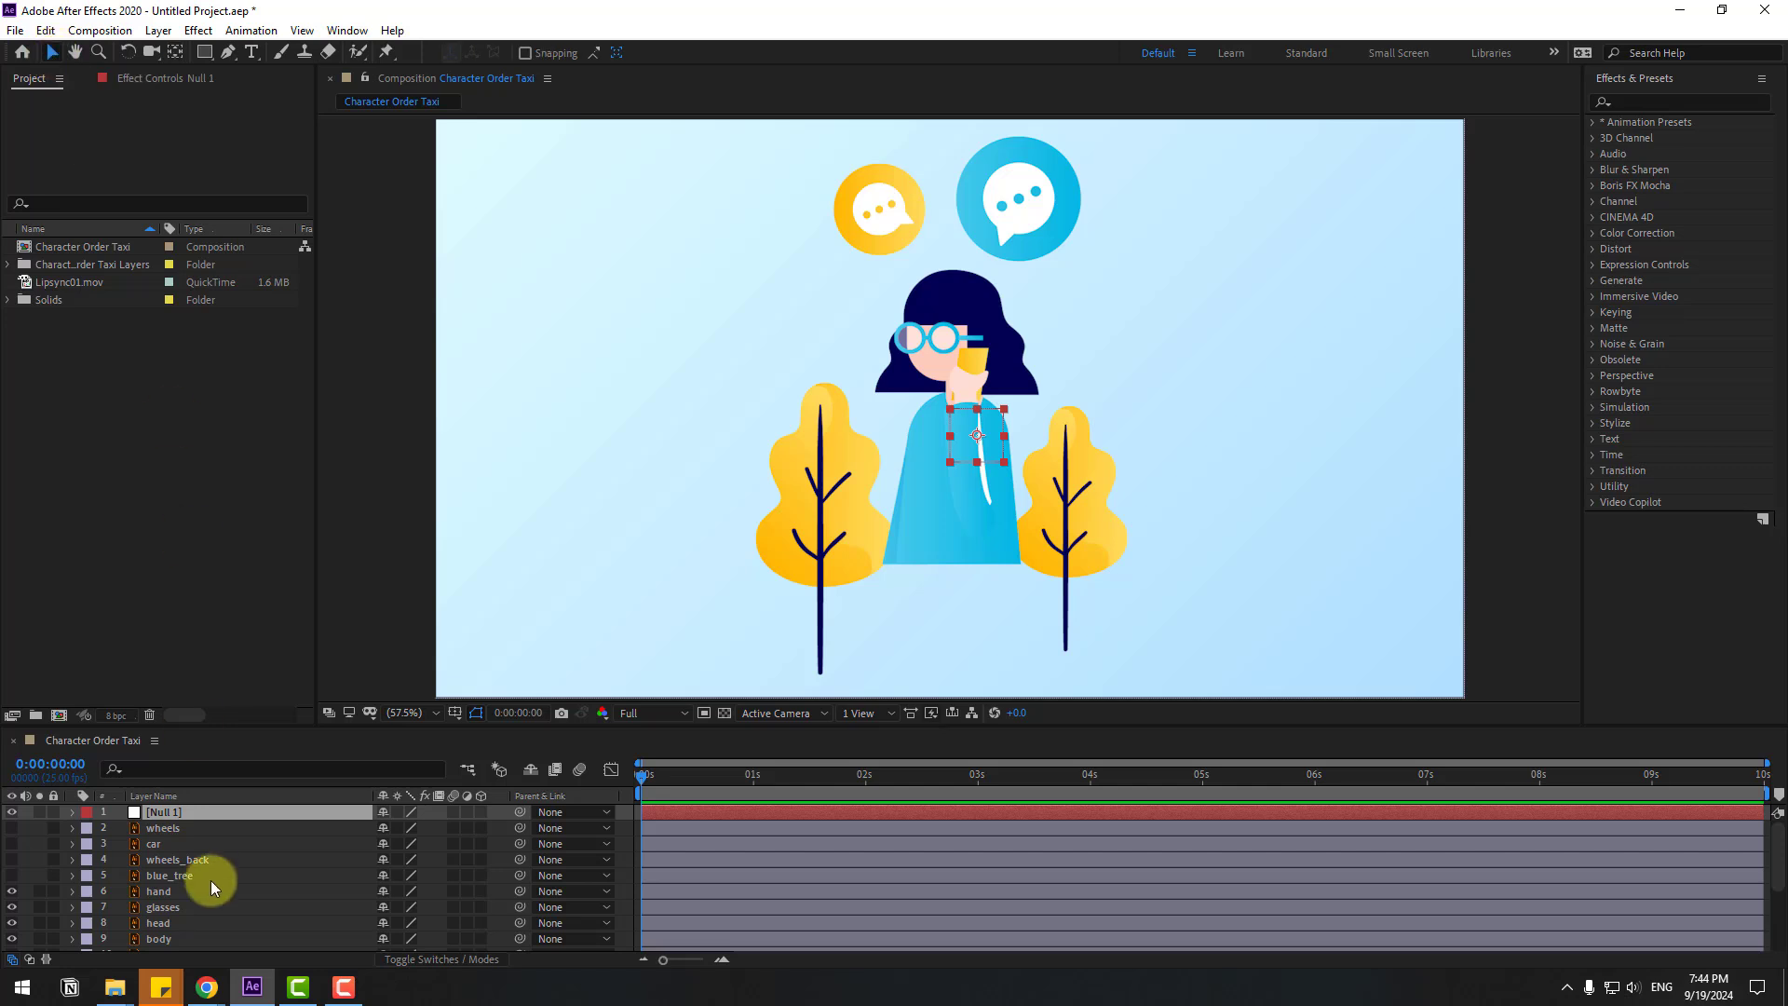
# Parent every layer except BG to Null 1, and lock the BG layer.
pyautogui.click(171, 830)
pyautogui.scroll(-3, 255, 874)
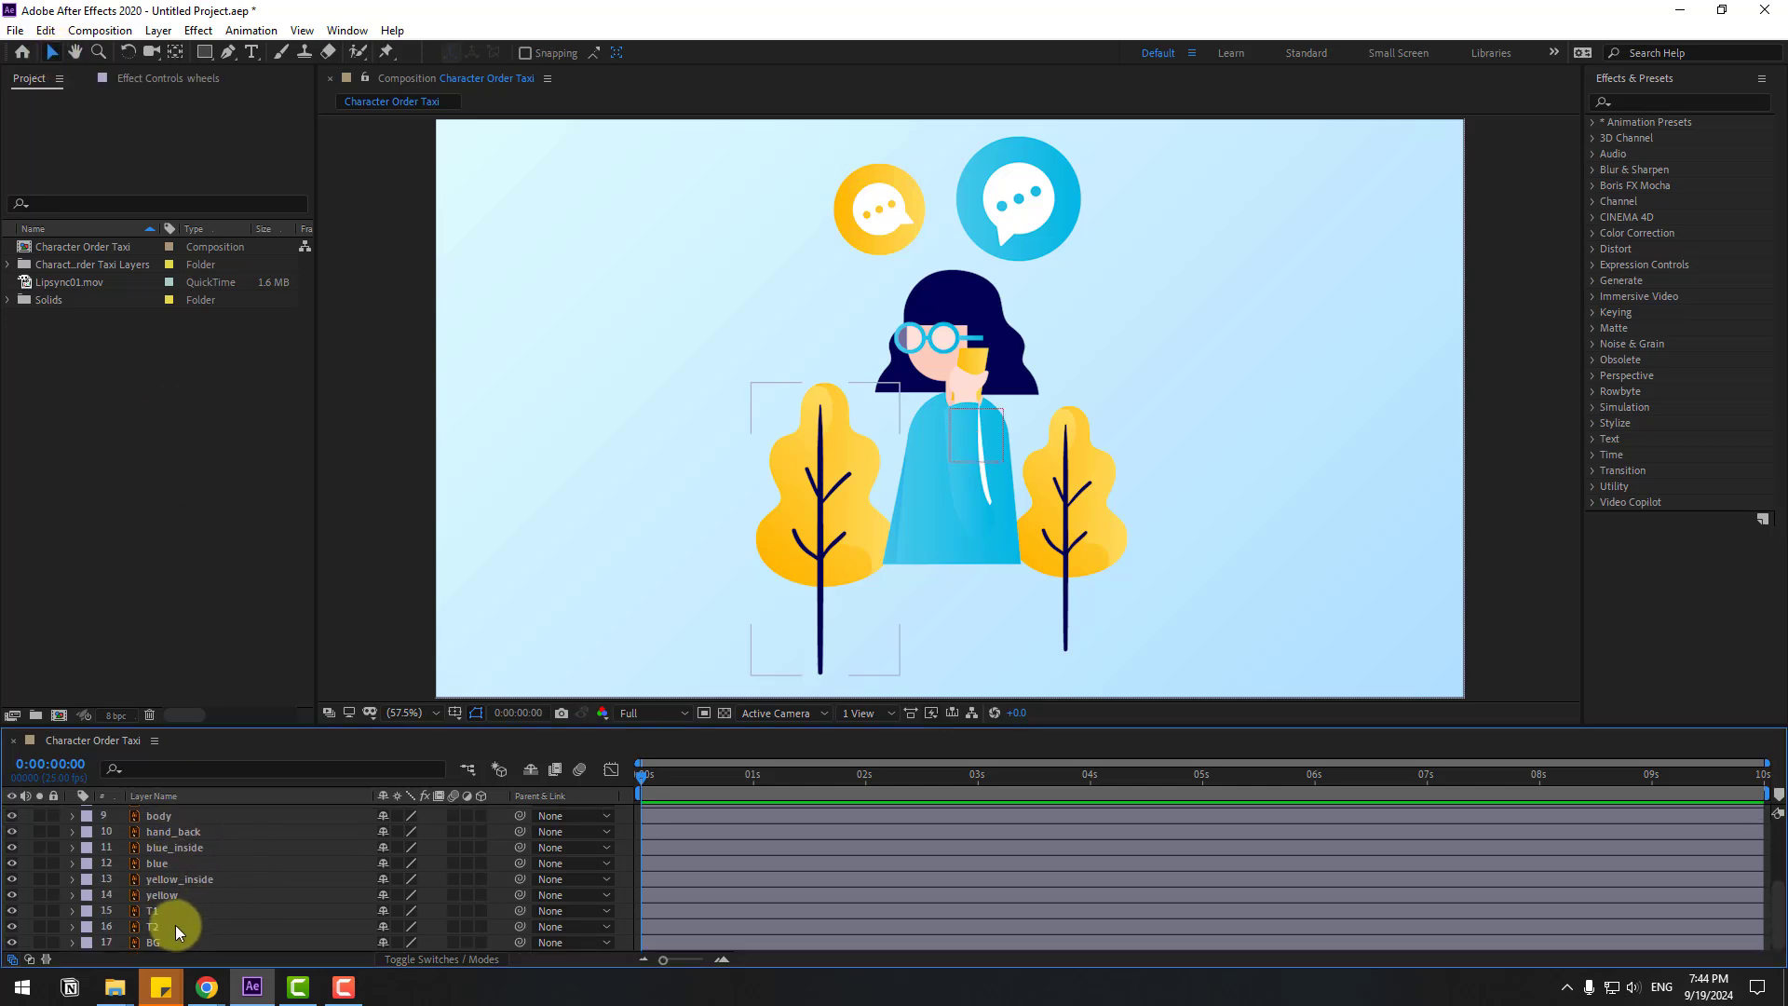
pyautogui.hotkey('ctrl', 'a')
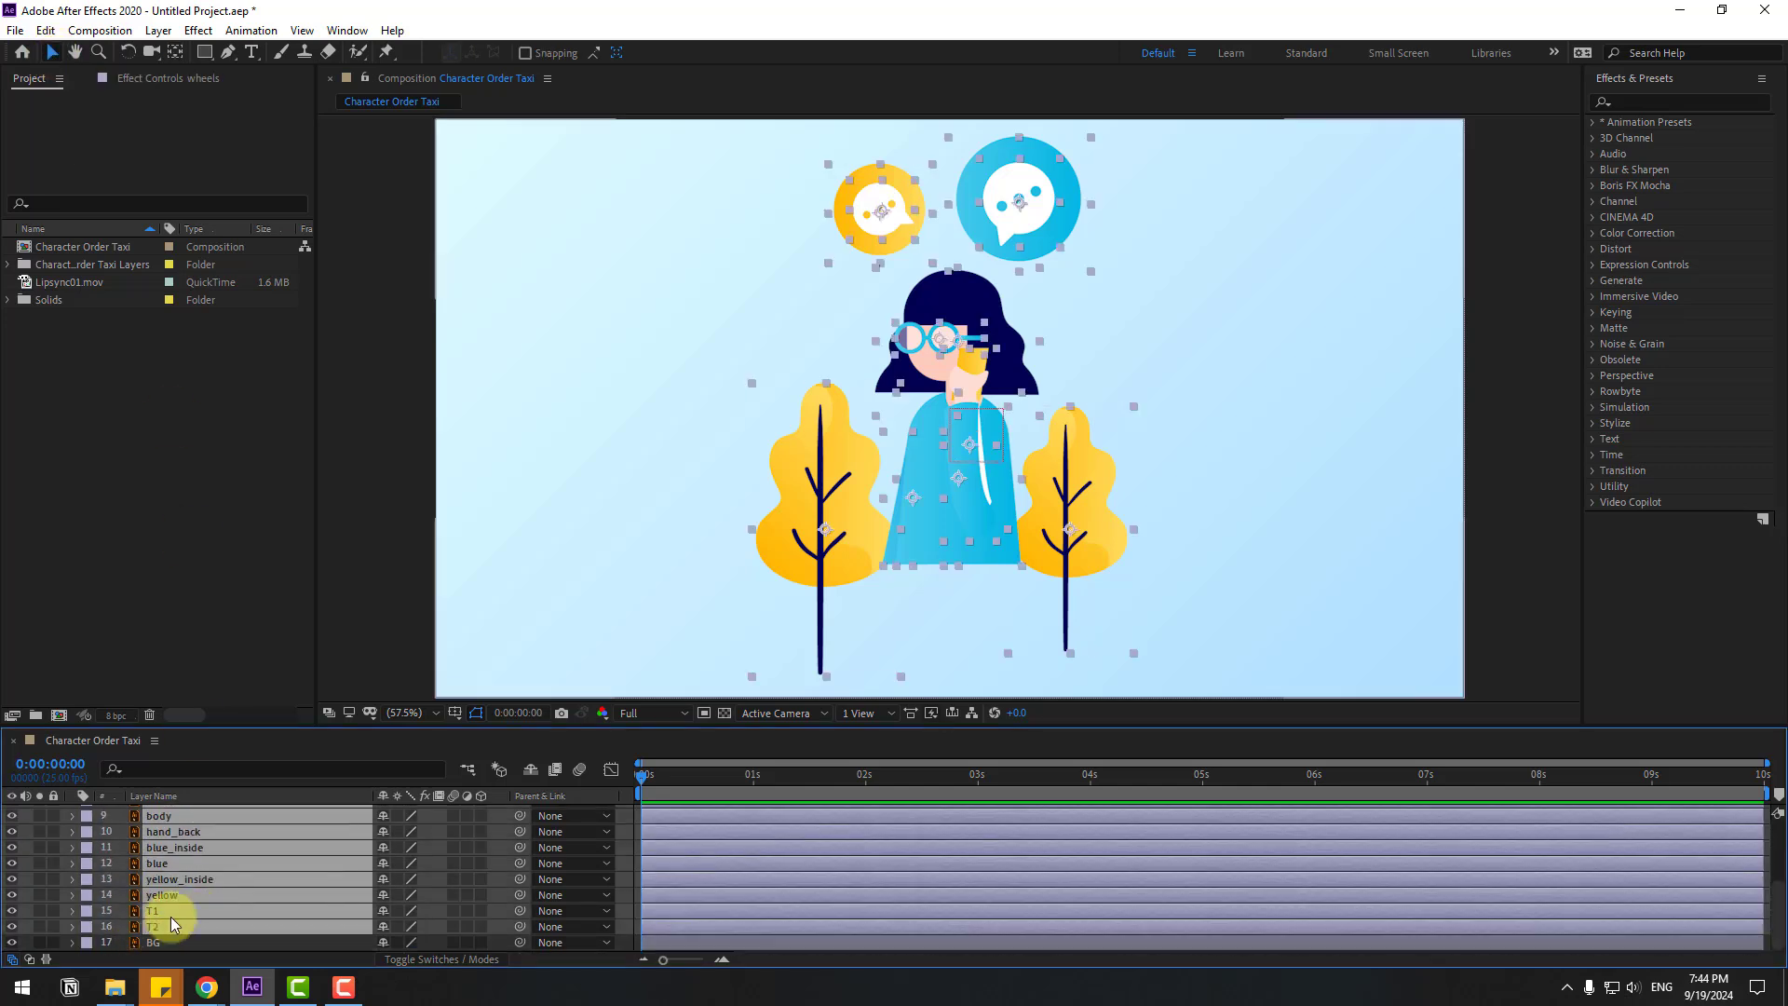
pyautogui.scroll(3, 242, 898)
pyautogui.moveTo(522, 829); pyautogui.dragTo(165, 812)
pyautogui.scroll(-3, 138, 936)
pyautogui.click(151, 940)
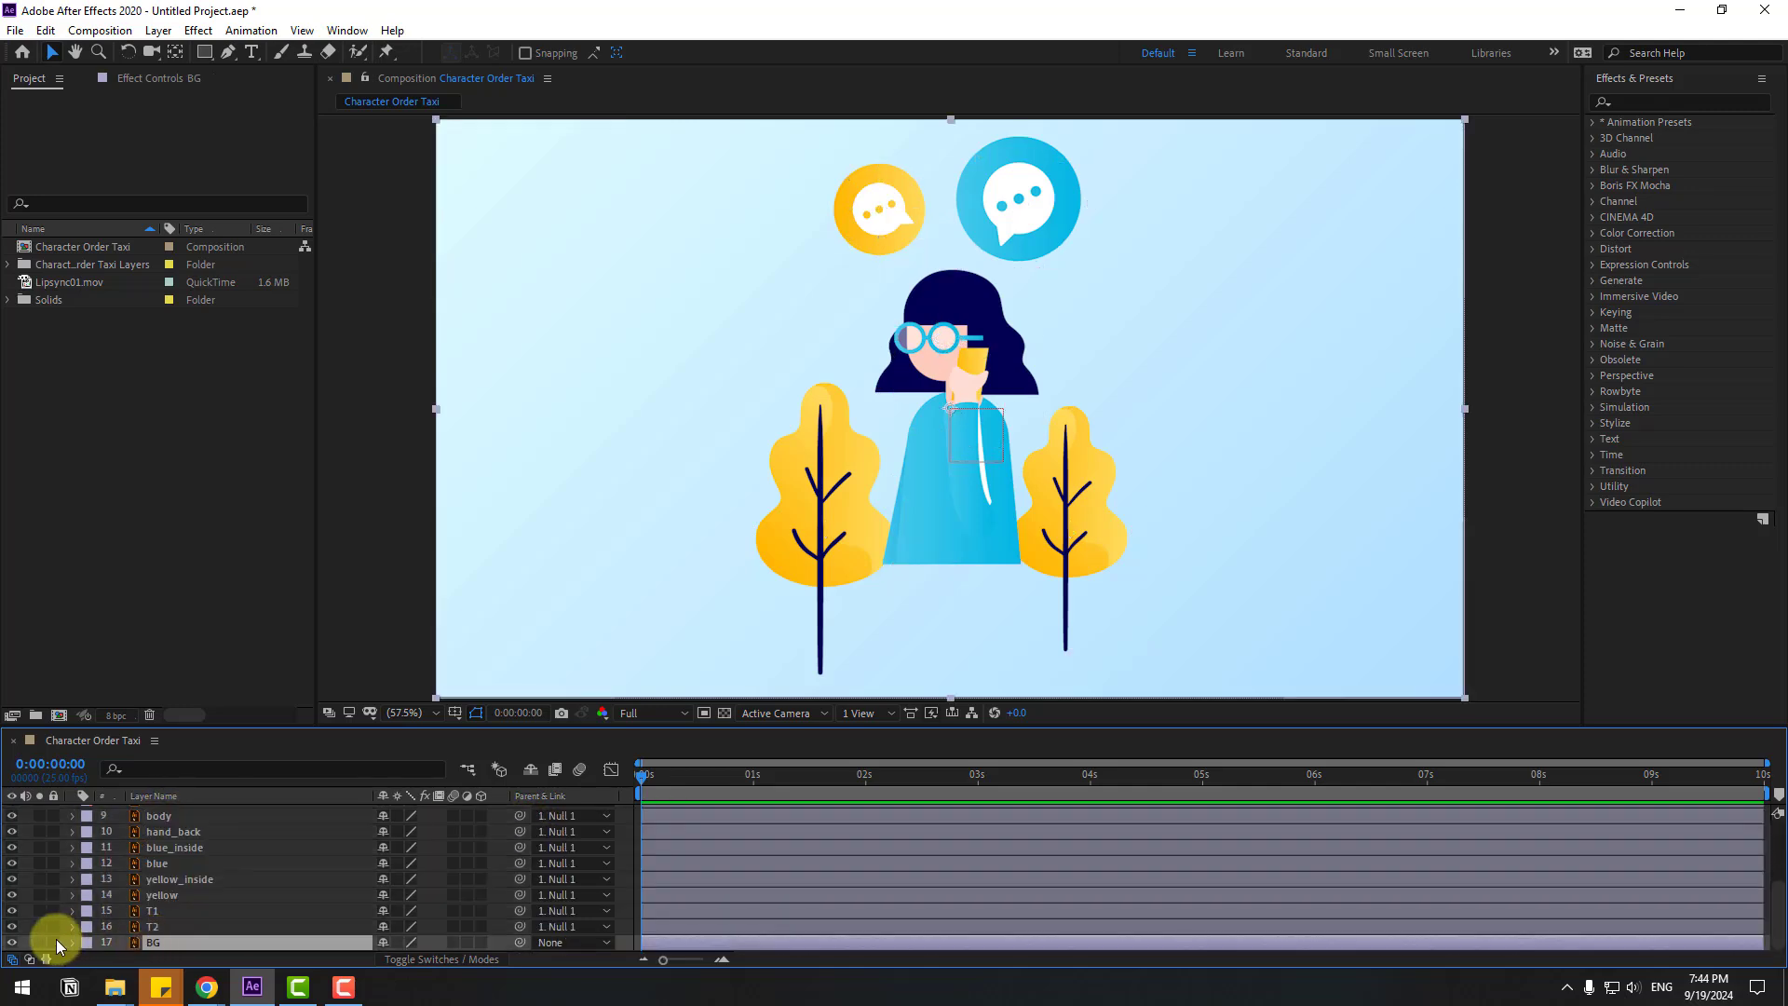
pyautogui.click(53, 943)
# Scale up Null 1 and move it down so the character is larger and cropped by the frame's lower edge.
pyautogui.scroll(3, 226, 892)
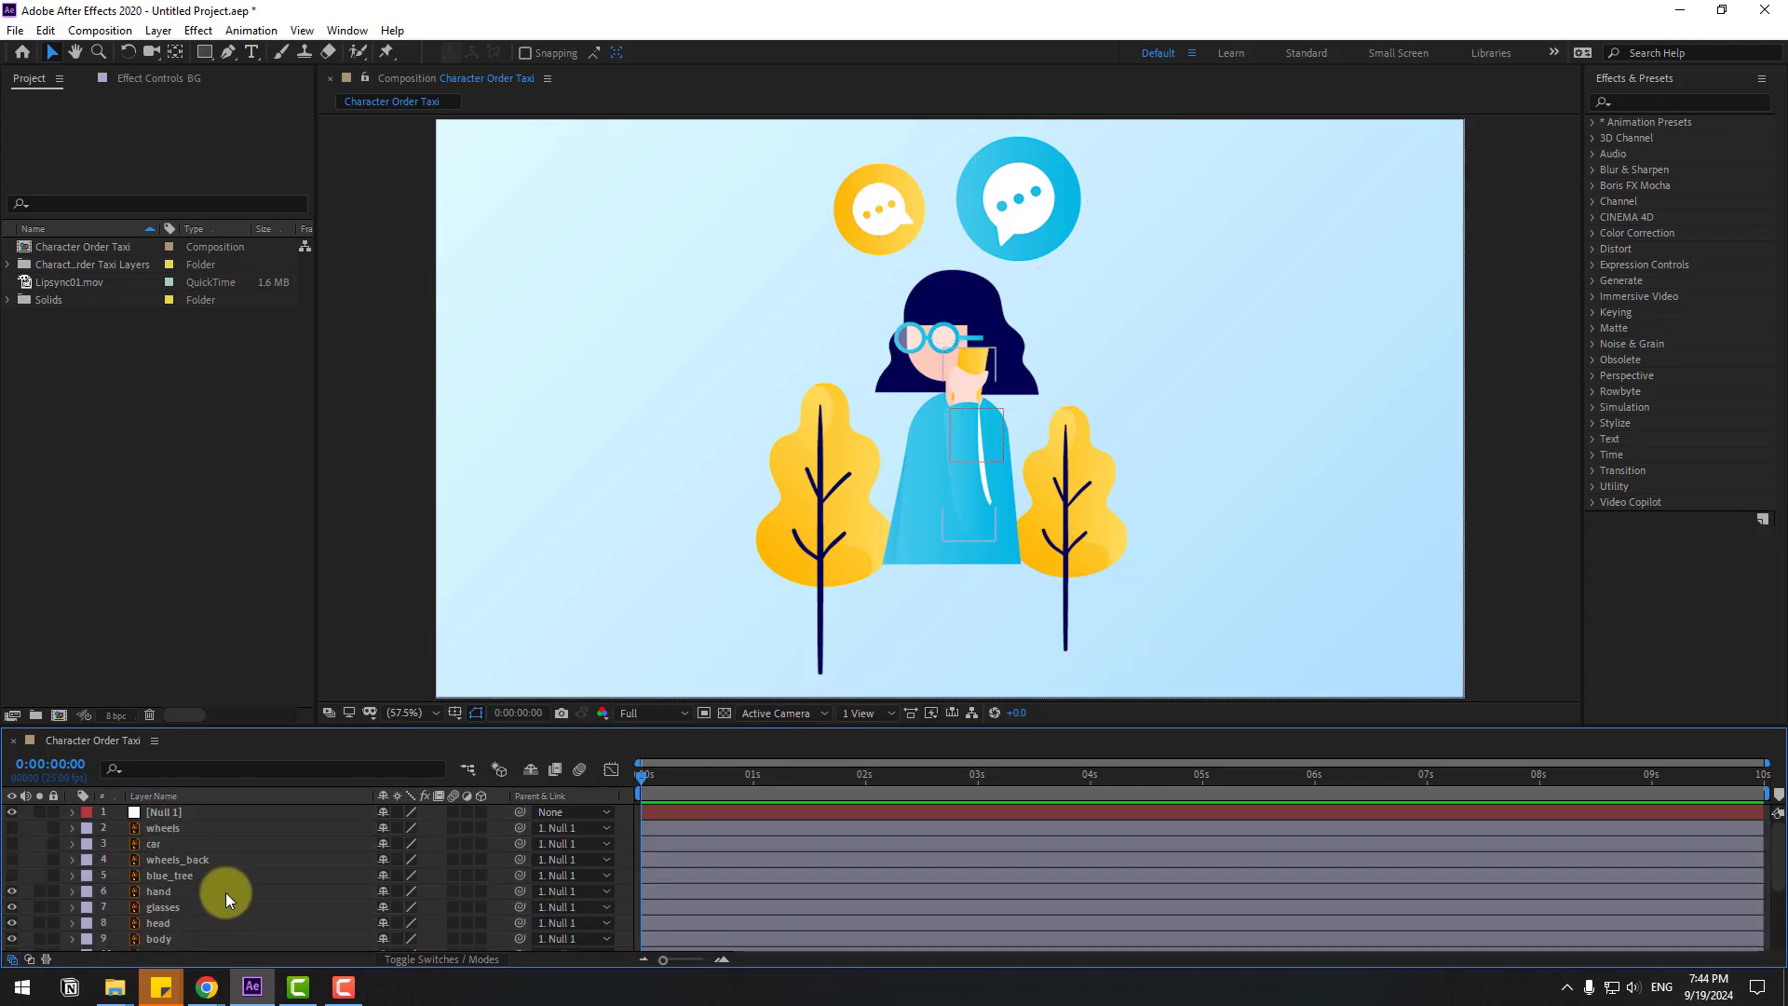
pyautogui.click(165, 814)
pyautogui.press('s')
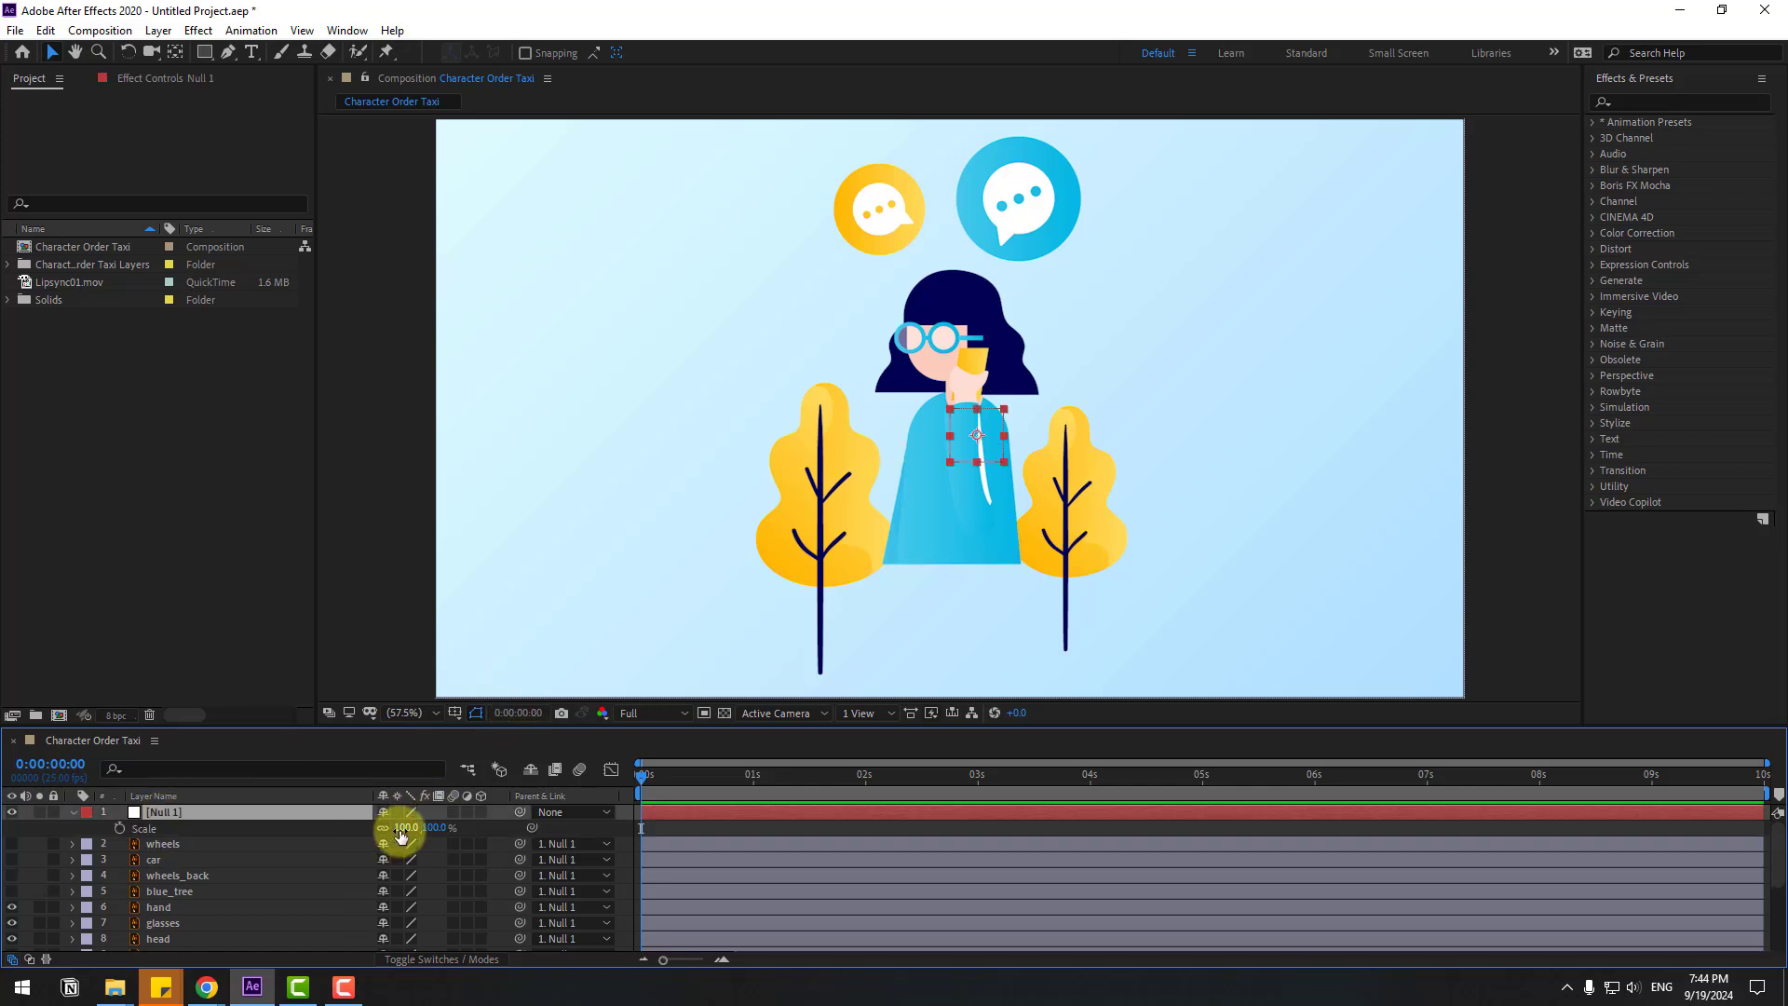
pyautogui.moveTo(406, 828); pyautogui.dragTo(424, 828)
pyautogui.moveTo(993, 444); pyautogui.dragTo(974, 565)
pyautogui.moveTo(415, 828); pyautogui.dragTo(421, 828)
pyautogui.moveTo(953, 557); pyautogui.dragTo(979, 555)
# Move the body layer's anchor point to the bottom center of the torso, soloing the layer while adjusting it.
pyautogui.scroll(-3, 264, 872)
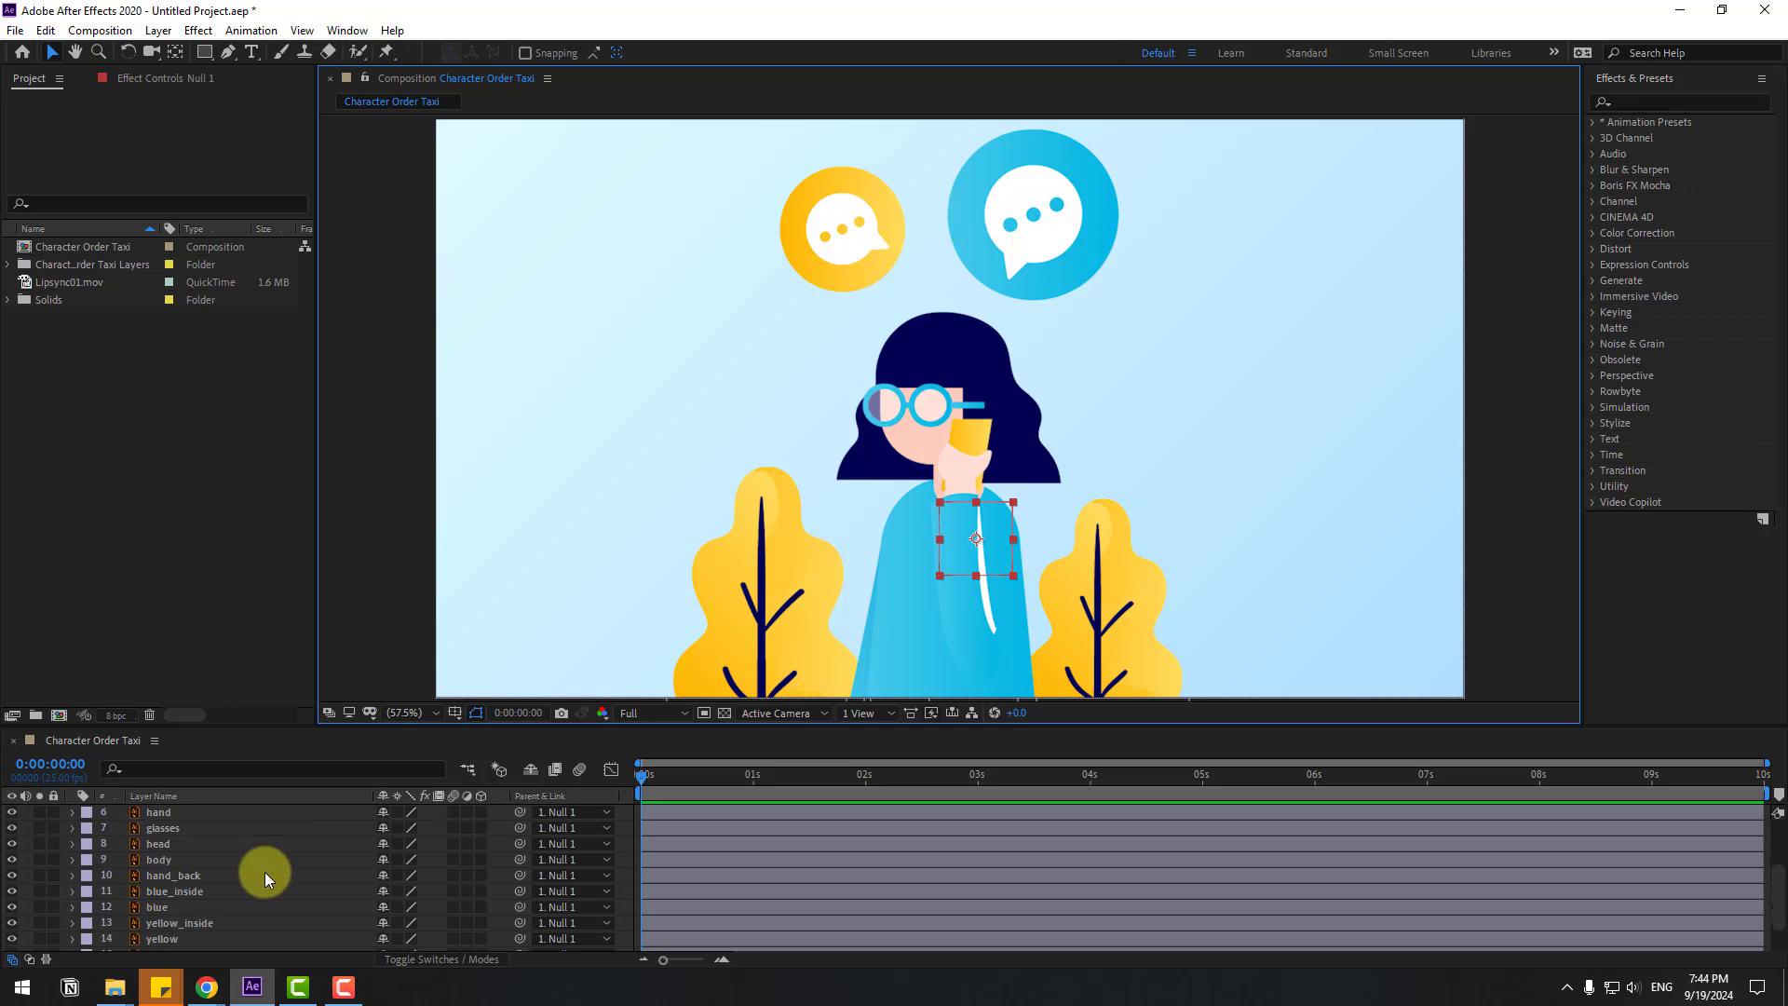
pyautogui.scroll(-2, 265, 863)
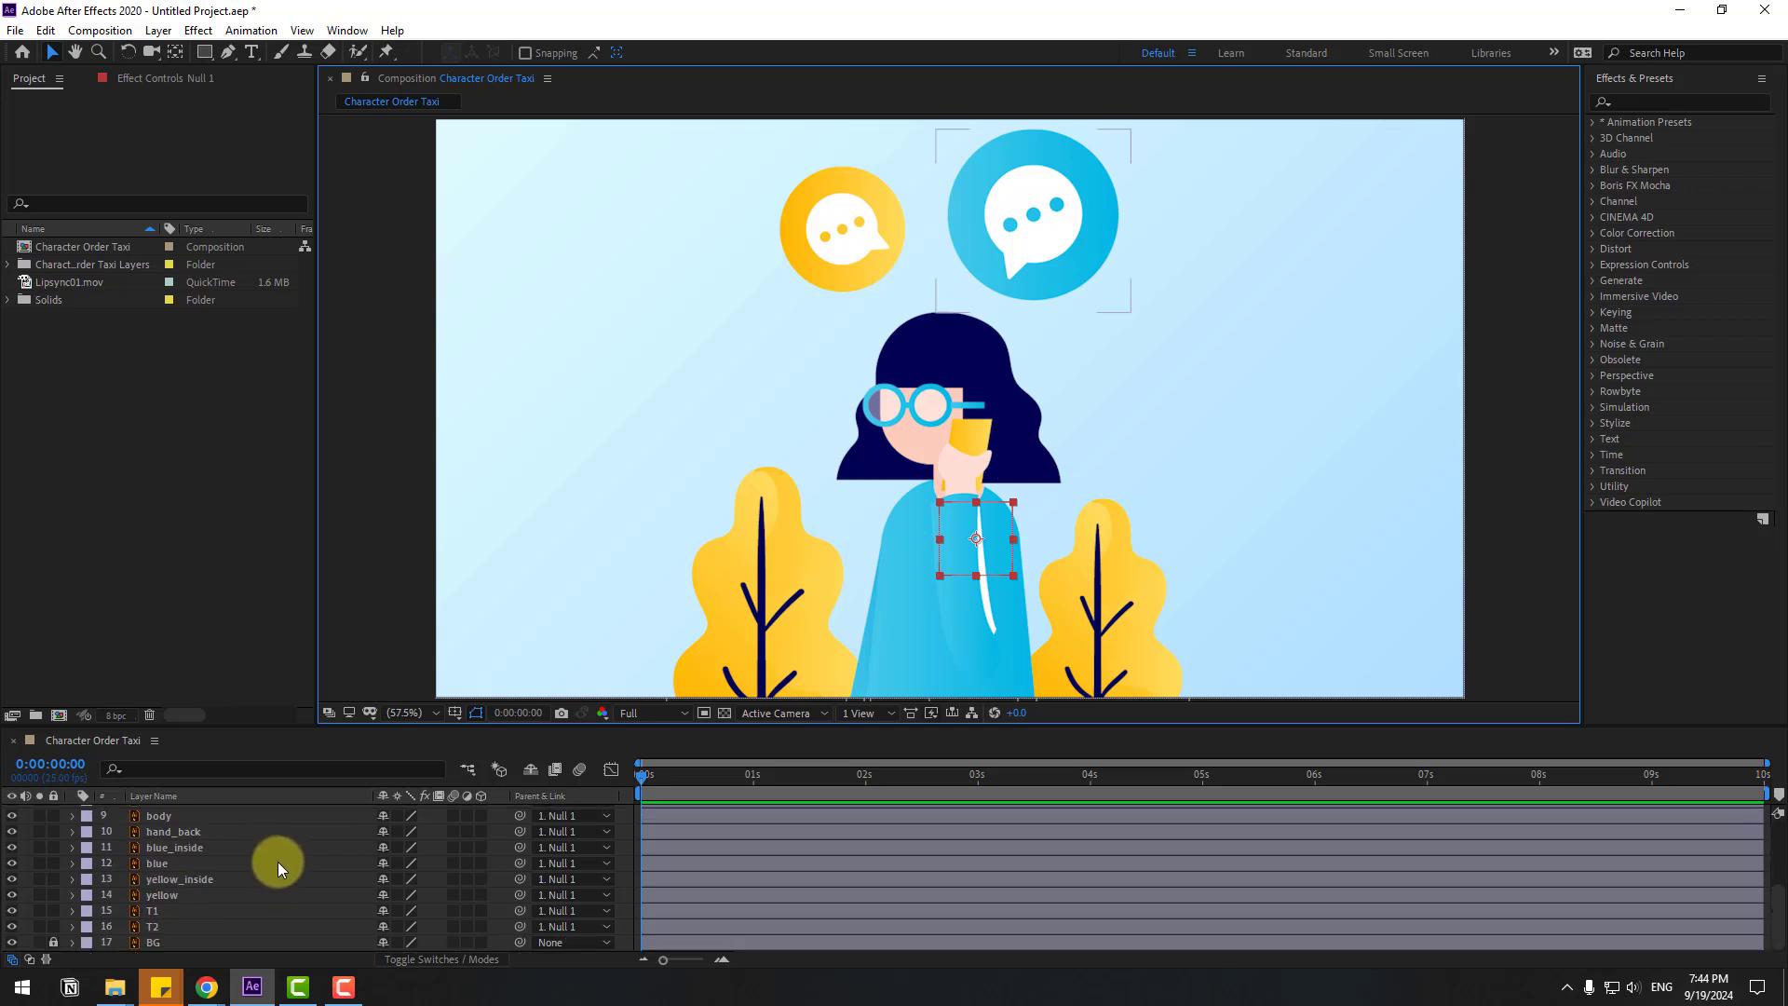
pyautogui.click(166, 814)
pyautogui.scroll(2, 203, 869)
pyautogui.click(39, 862)
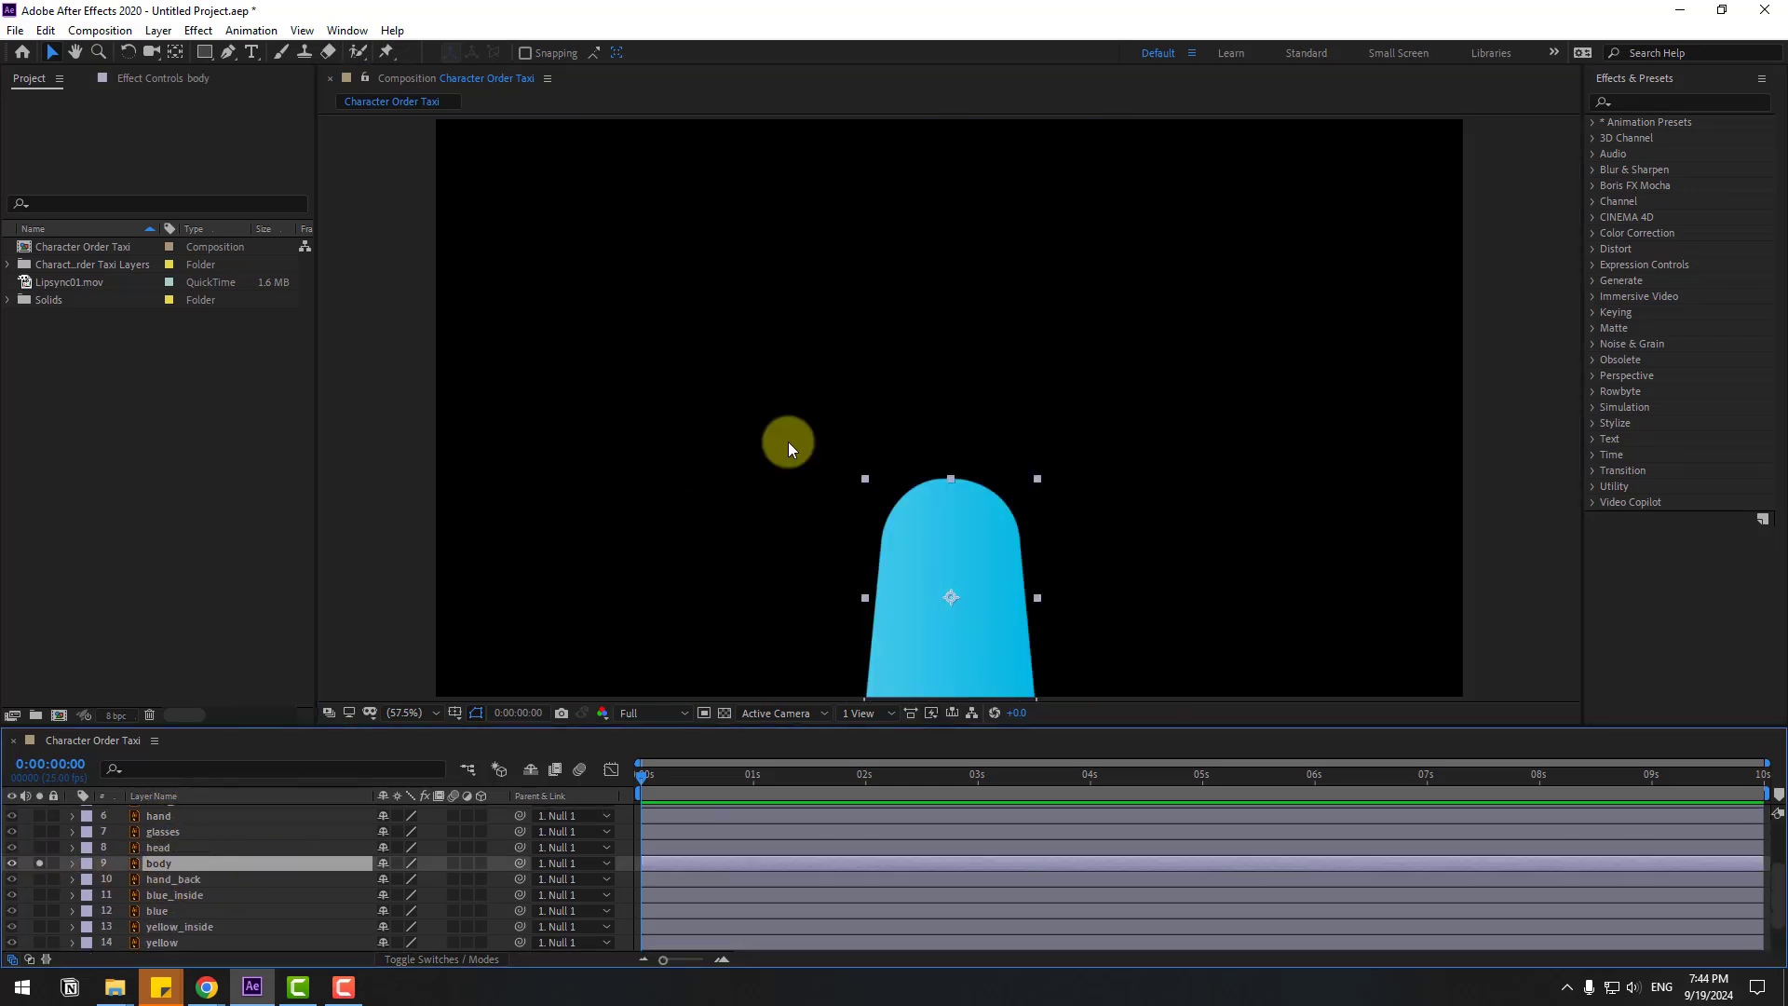
pyautogui.click(174, 53)
pyautogui.moveTo(949, 588); pyautogui.dragTo(941, 534)
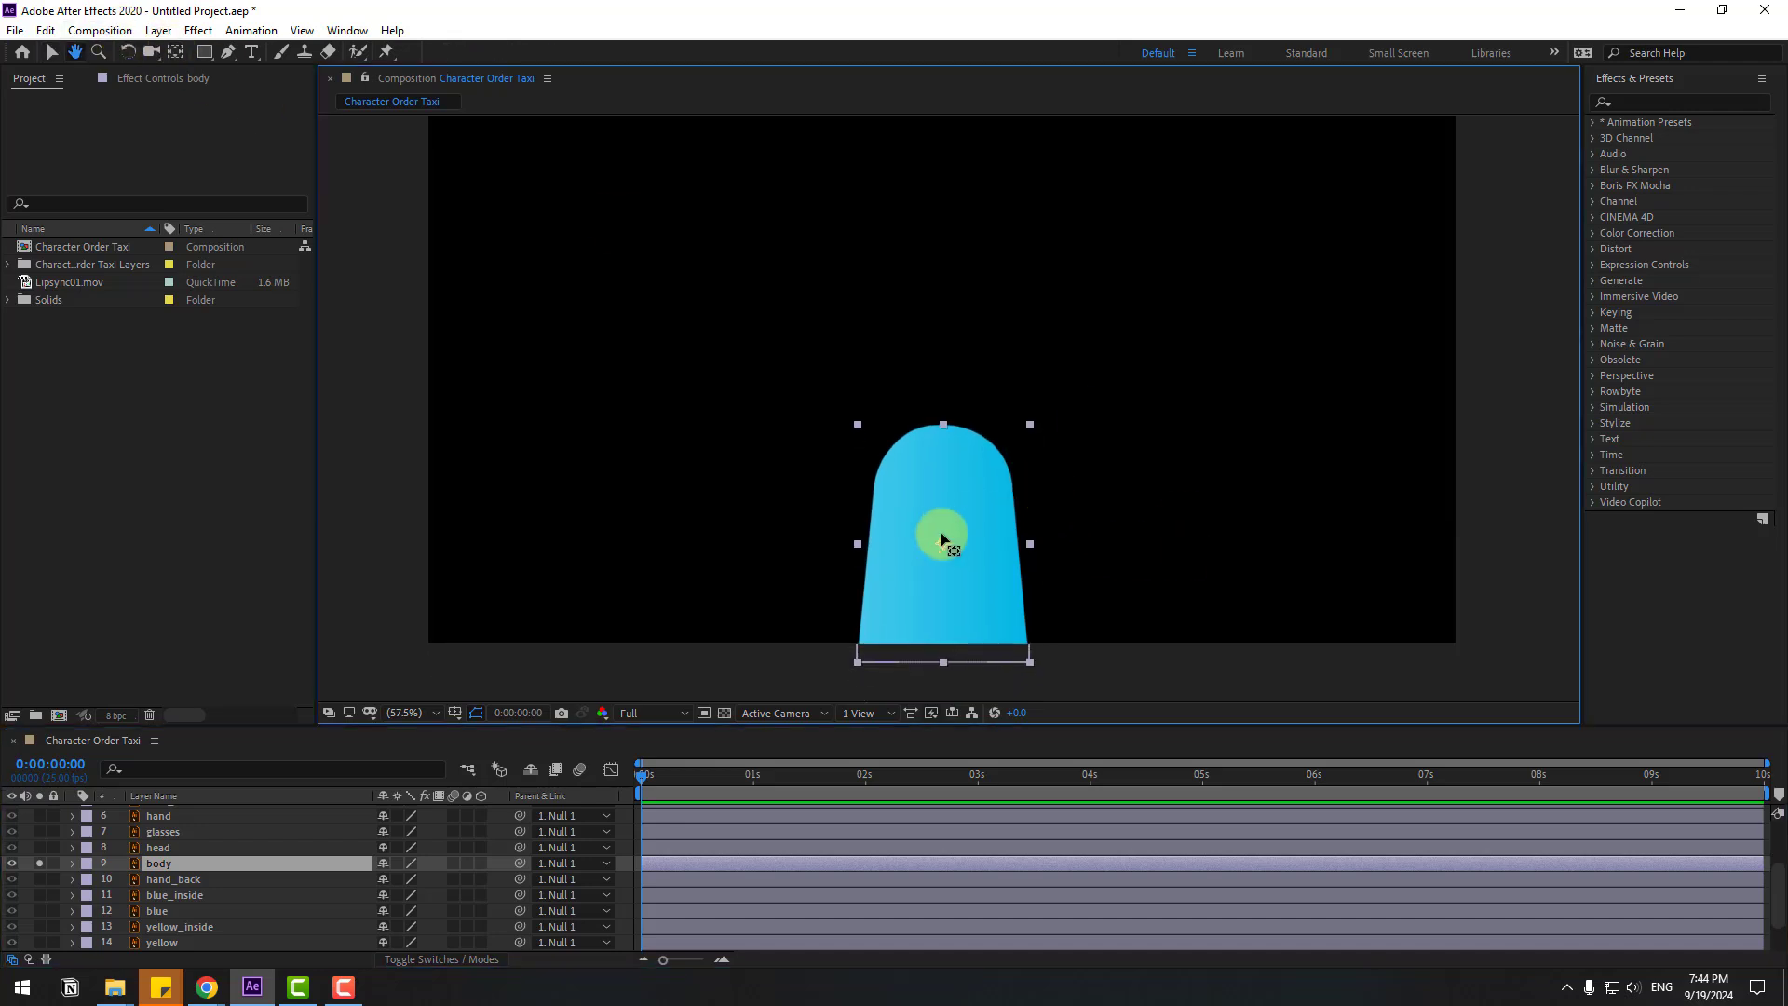
pyautogui.press('y')
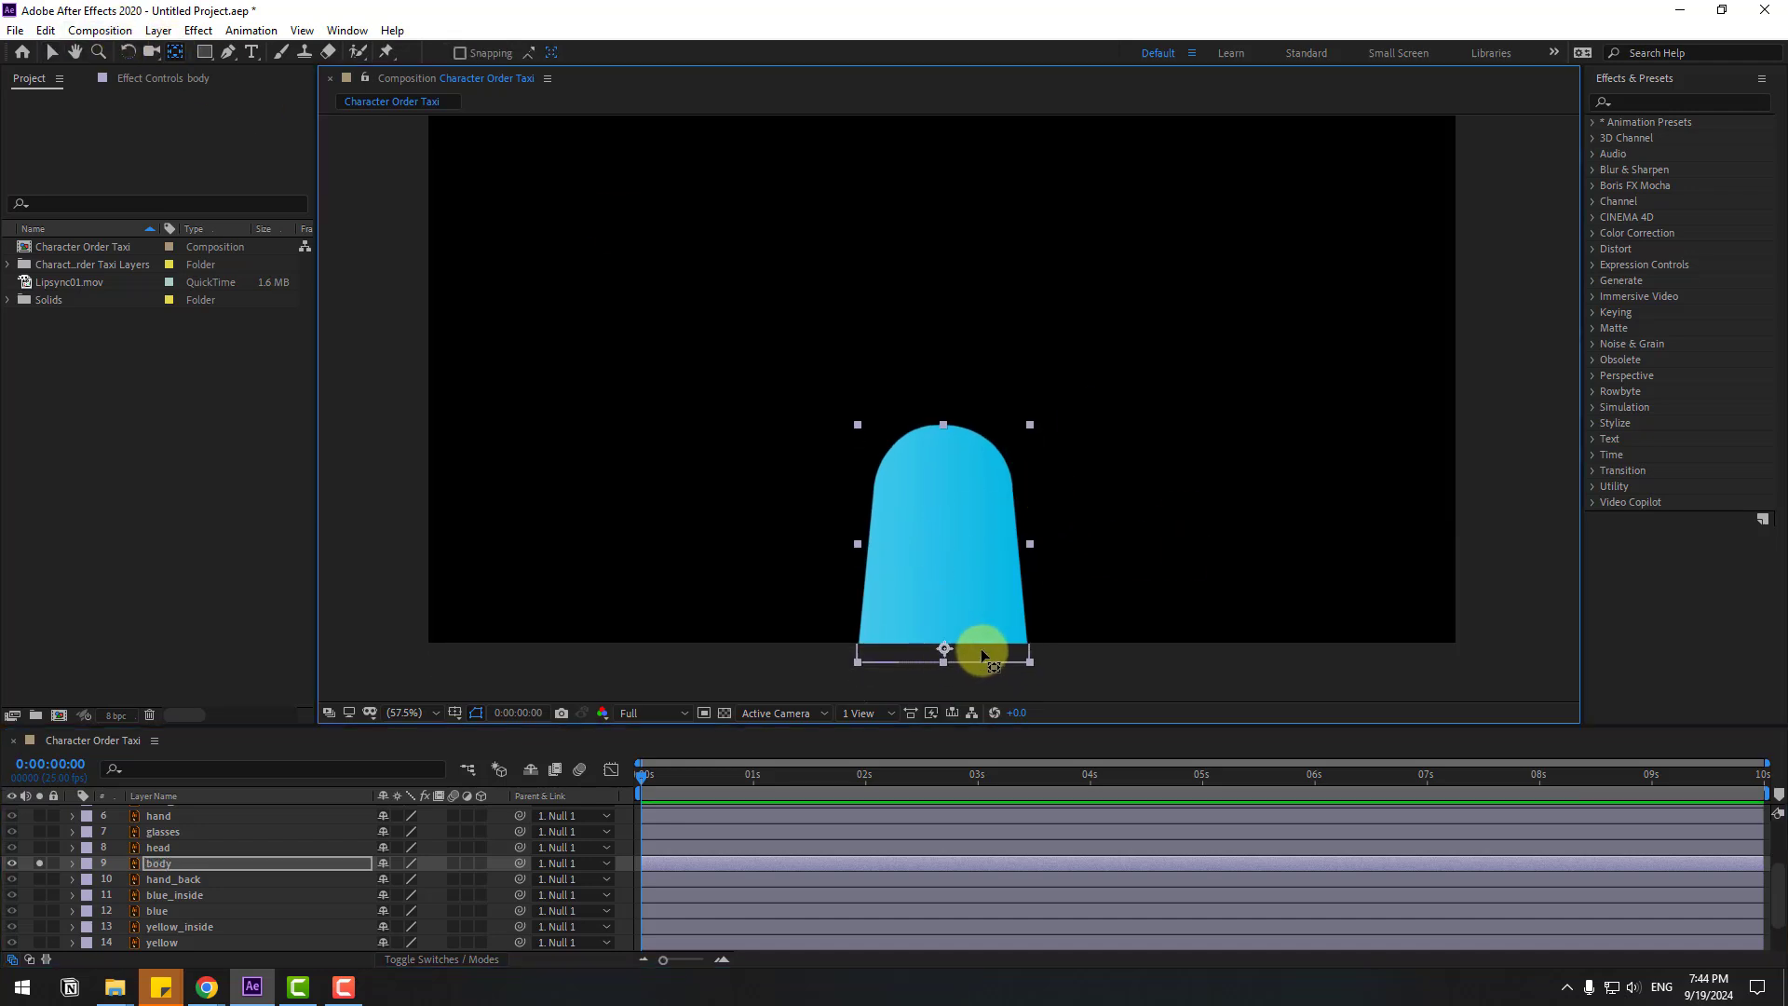
pyautogui.click(52, 51)
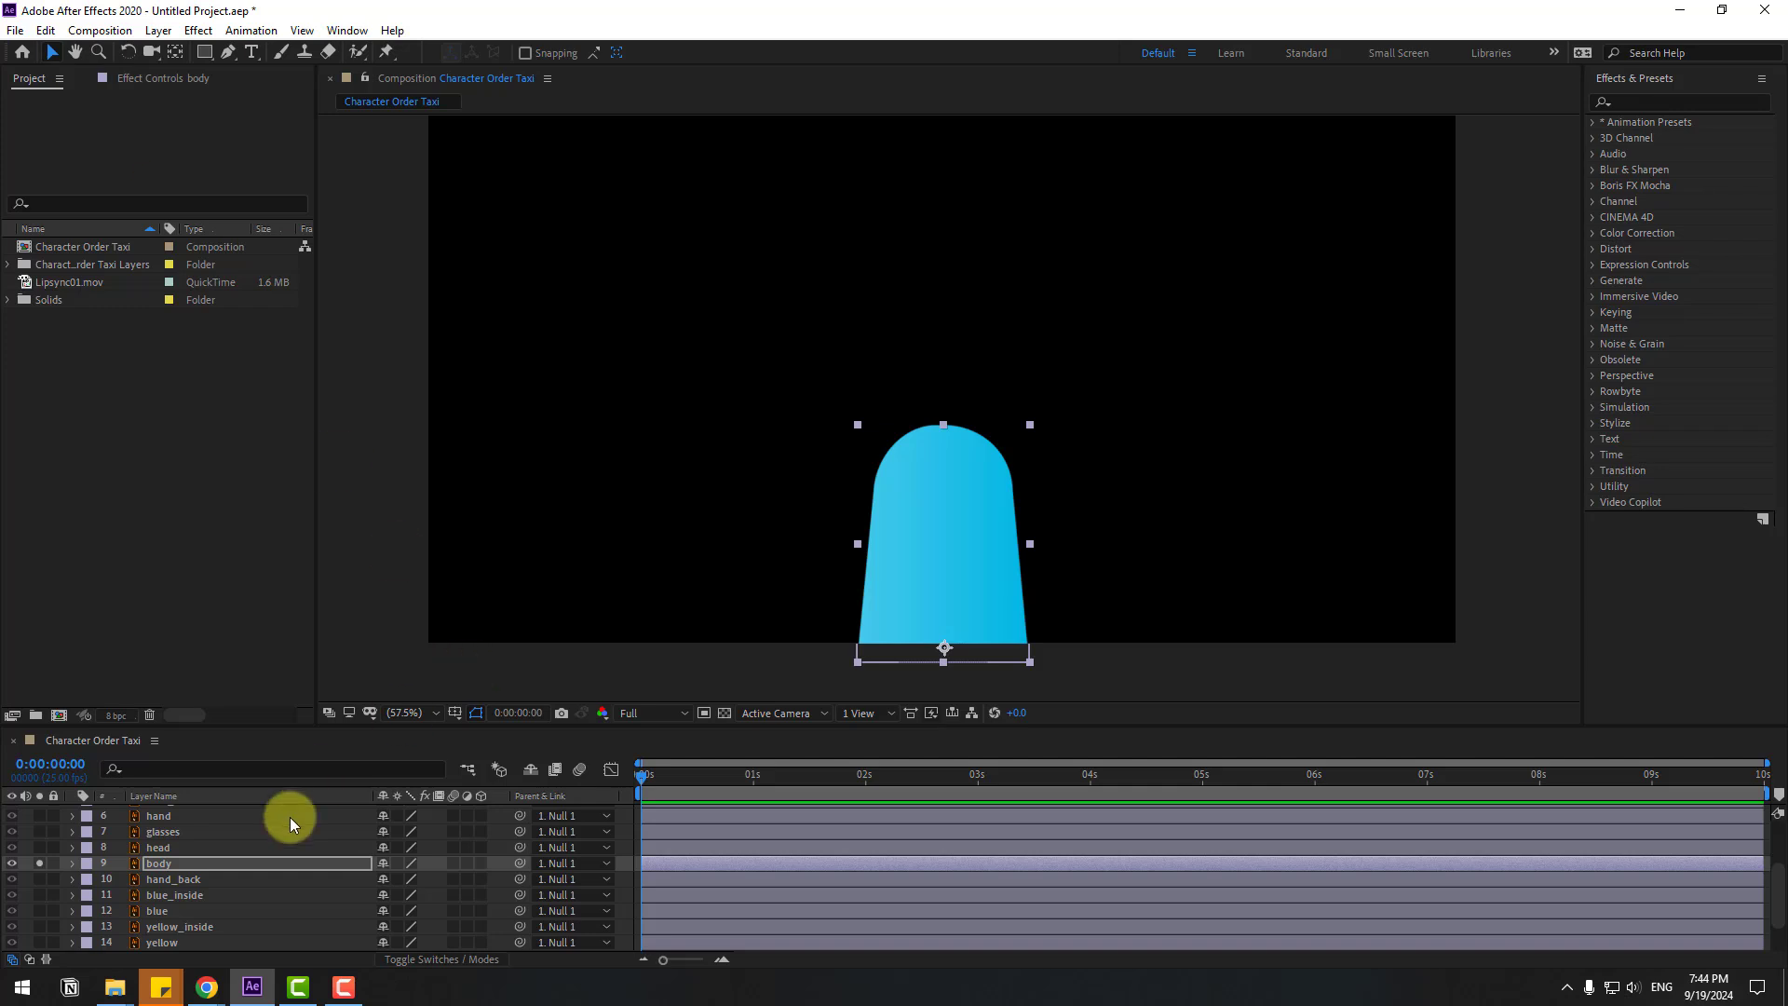
pyautogui.click(39, 862)
# Parent the head layer to body and the glasses layer to head.
pyautogui.click(159, 846)
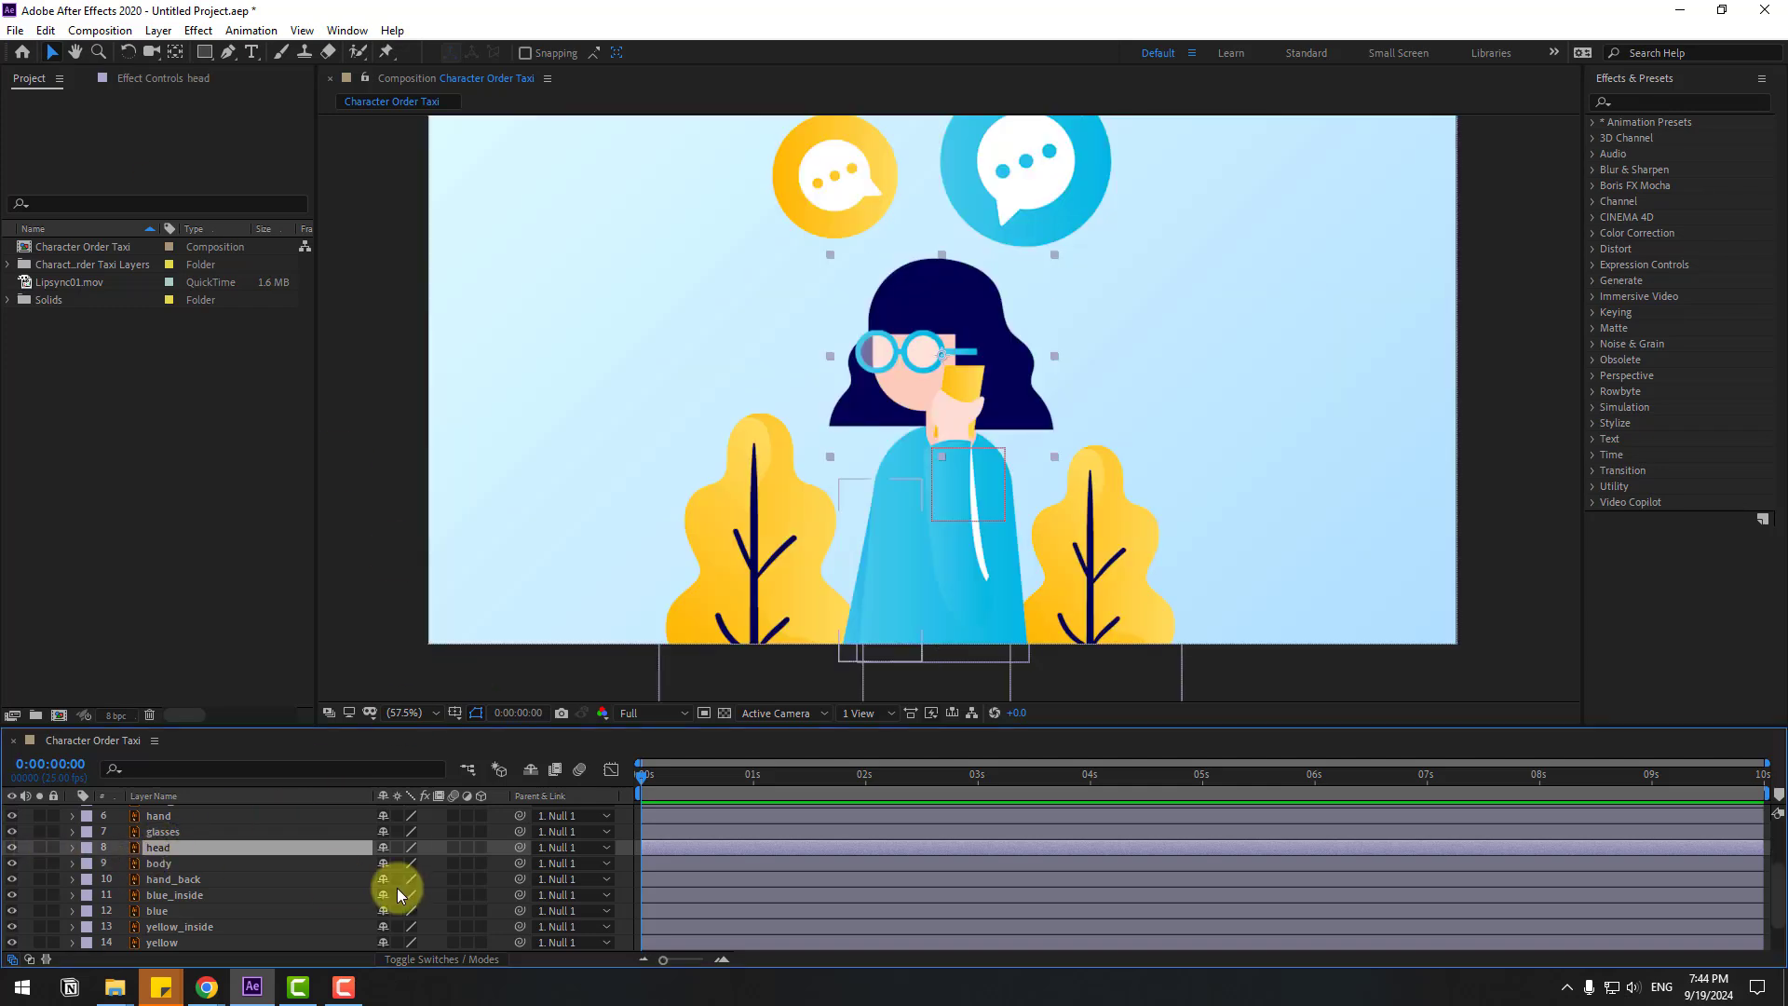
pyautogui.moveTo(521, 847); pyautogui.dragTo(164, 862)
pyautogui.scroll(1, 274, 885)
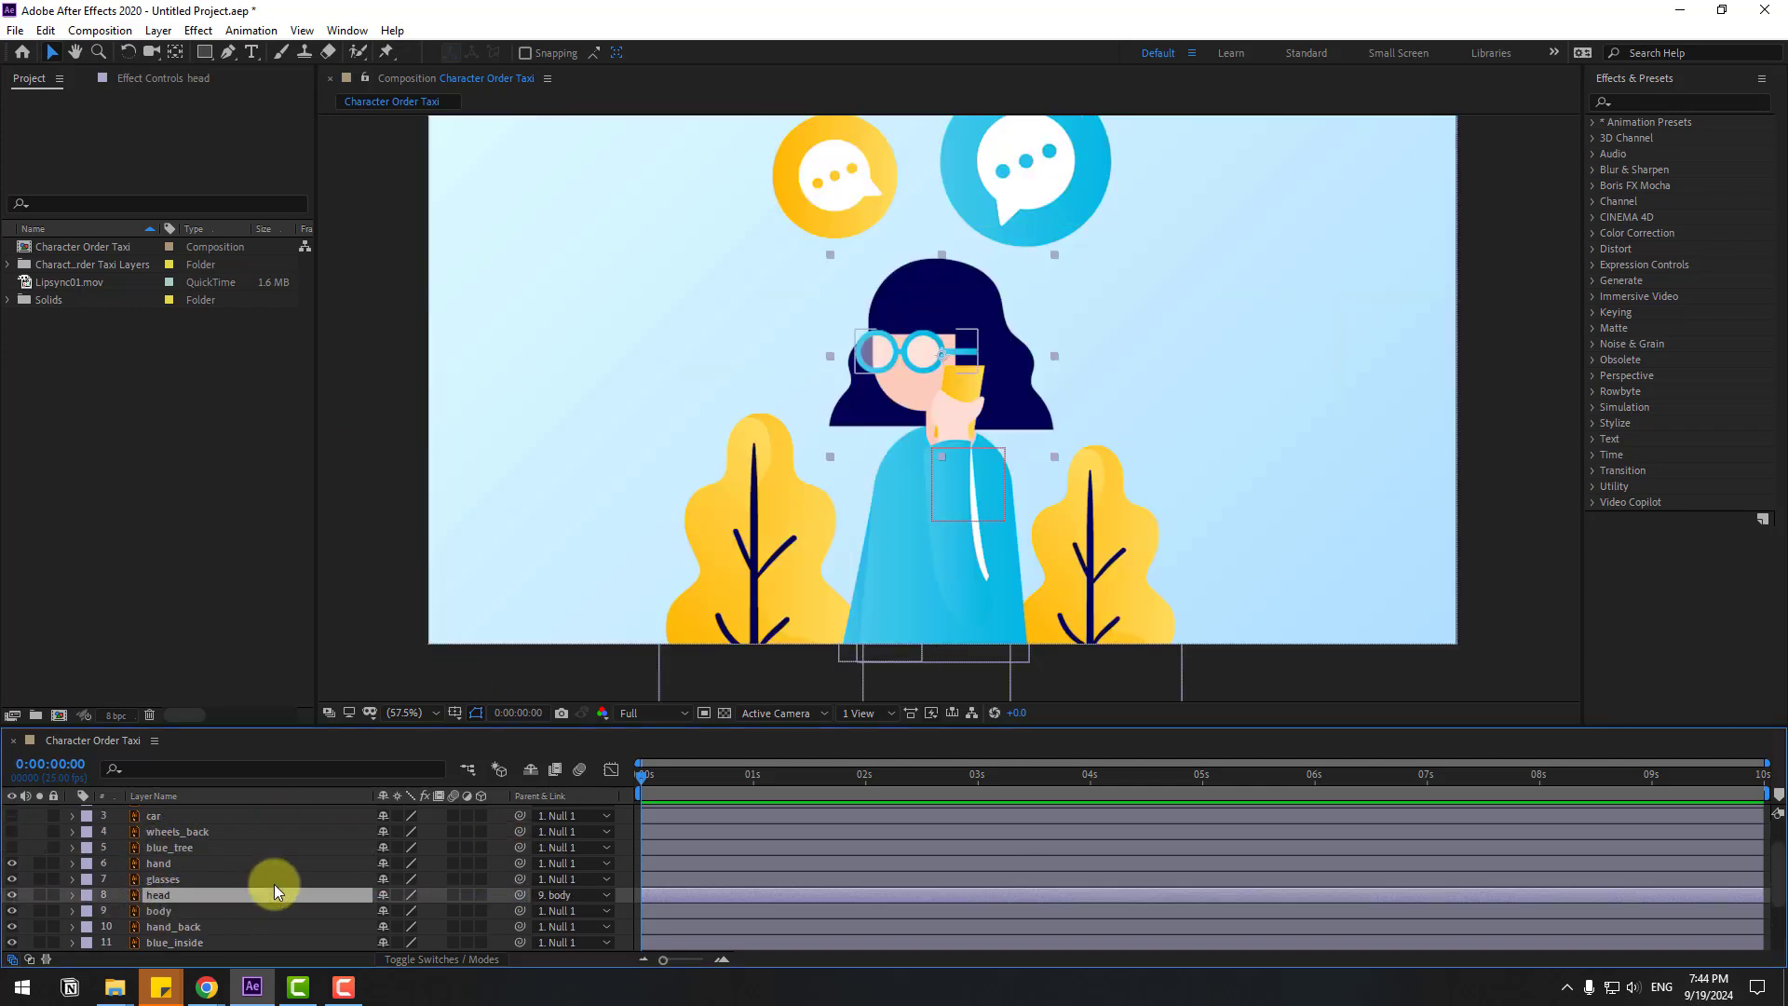
pyautogui.click(164, 879)
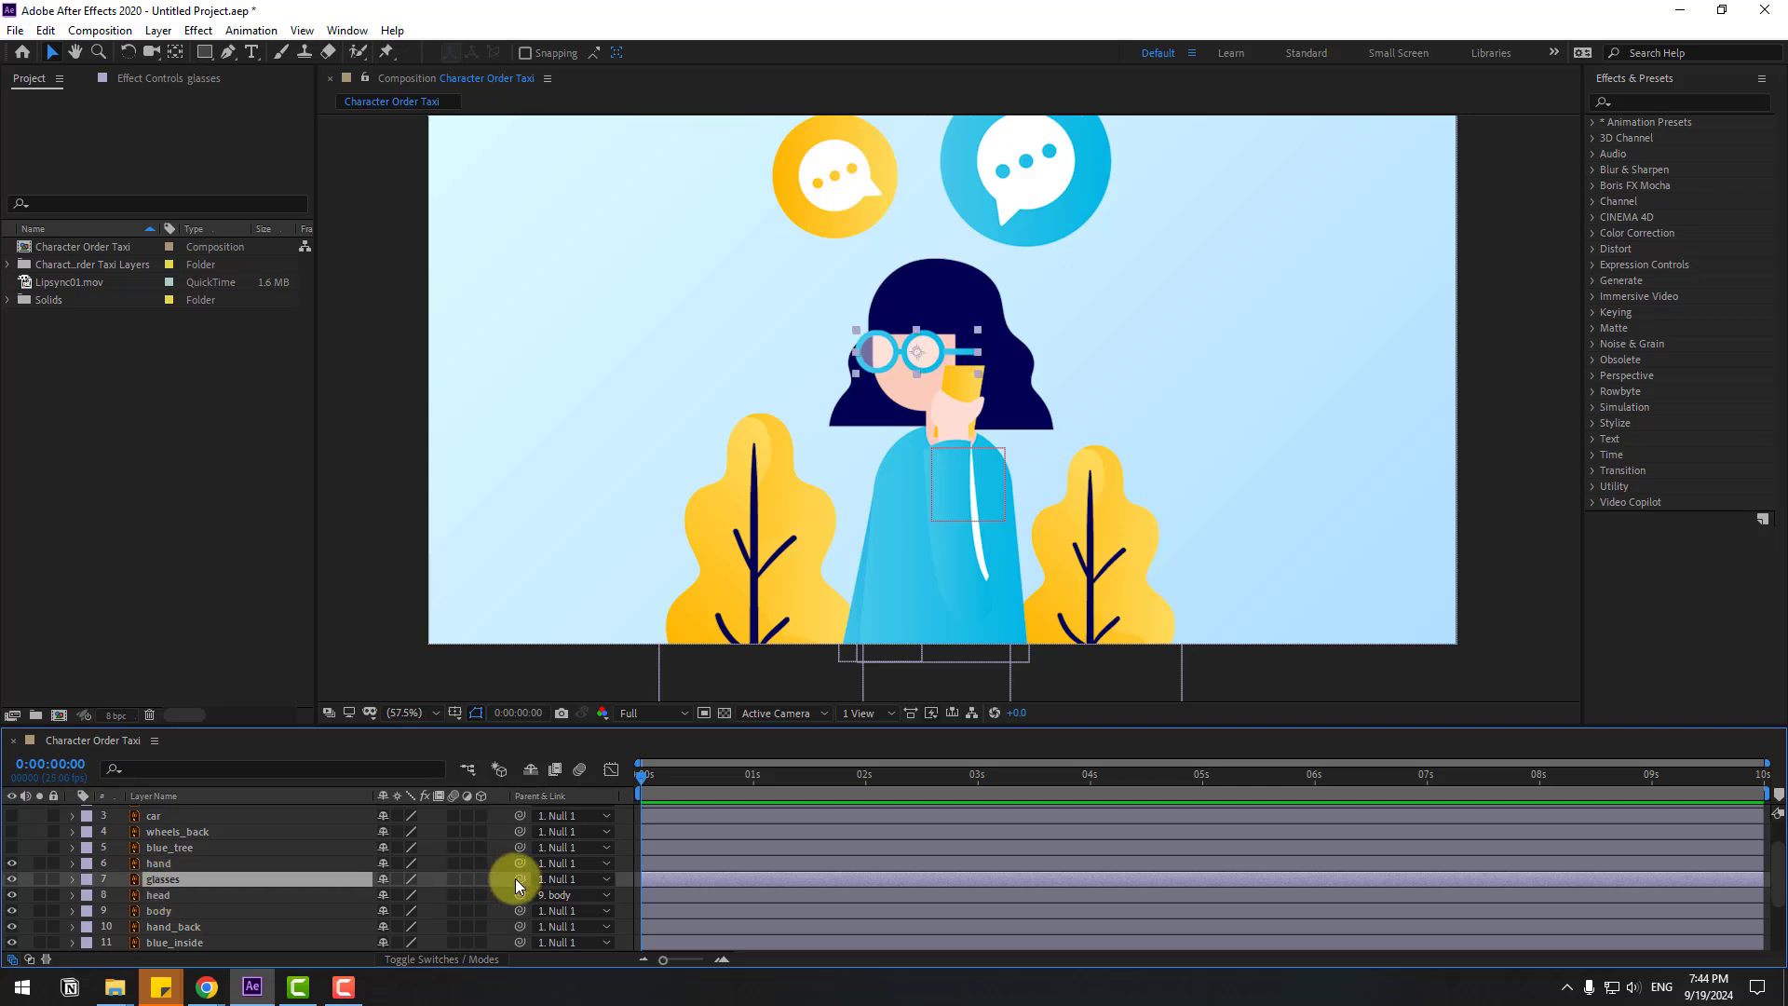
pyautogui.moveTo(261, 892); pyautogui.dragTo(177, 897)
# Move the hand layer's anchor point down to the elbow while soloed, and parent the layer to body.
pyautogui.click(159, 863)
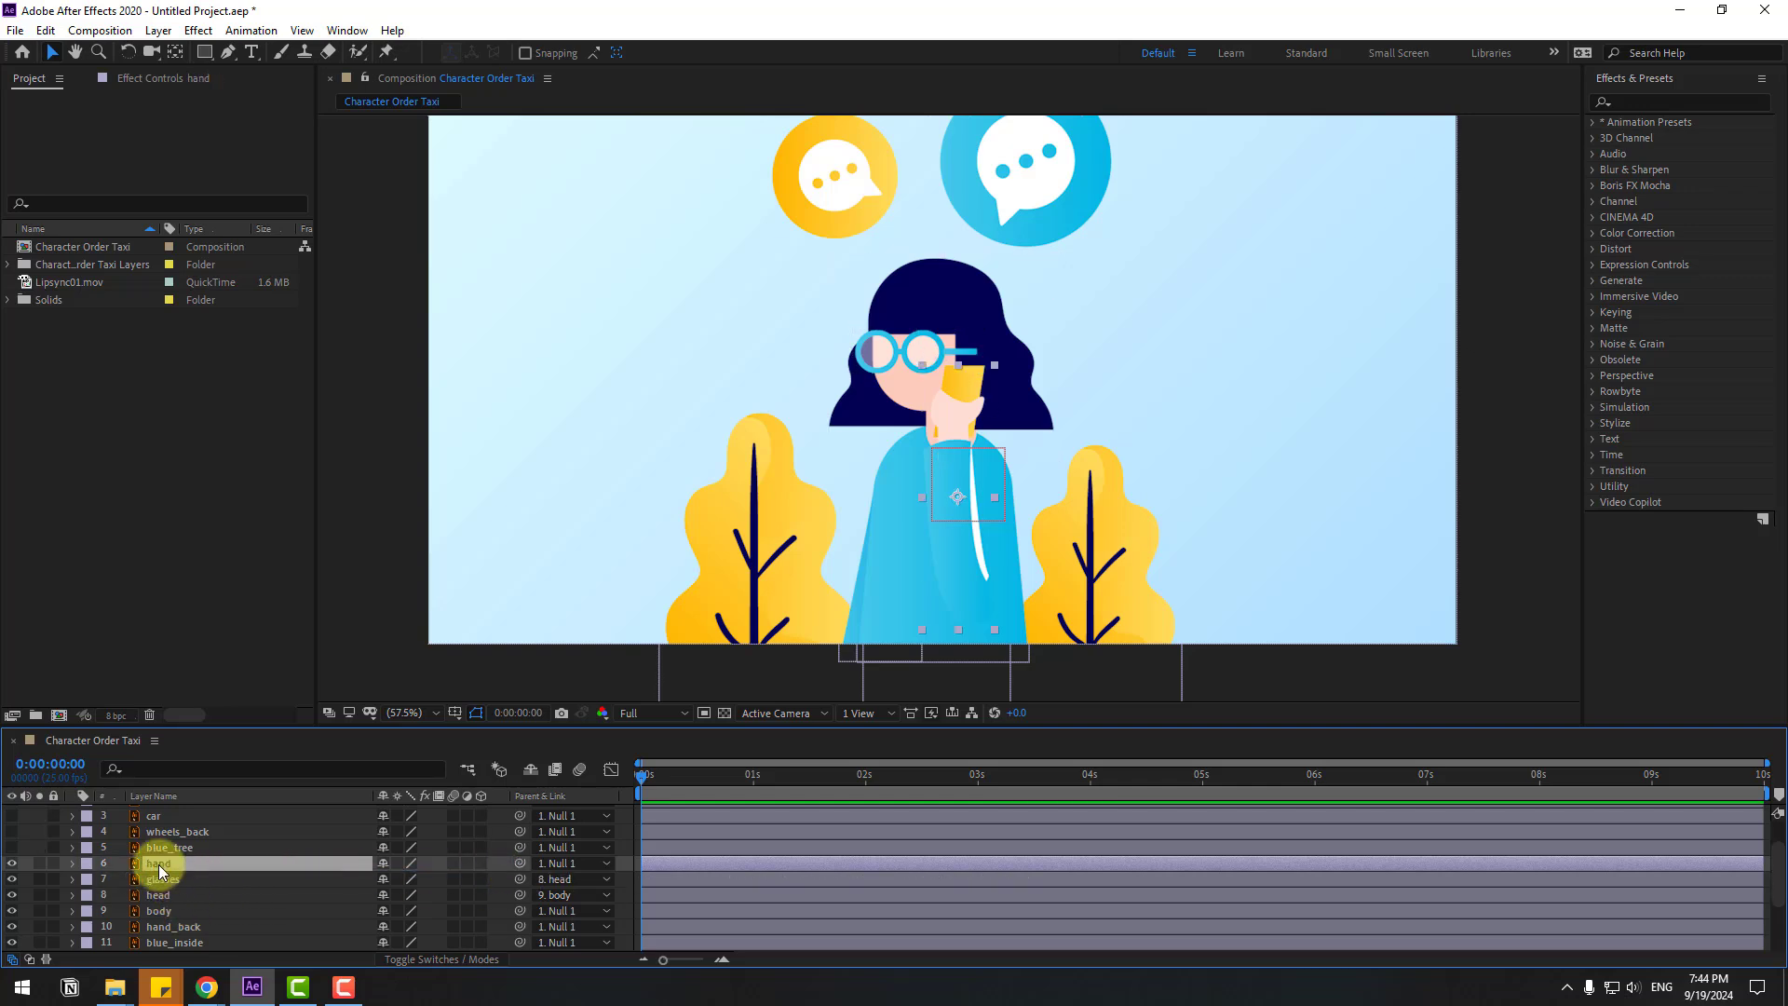
pyautogui.click(40, 863)
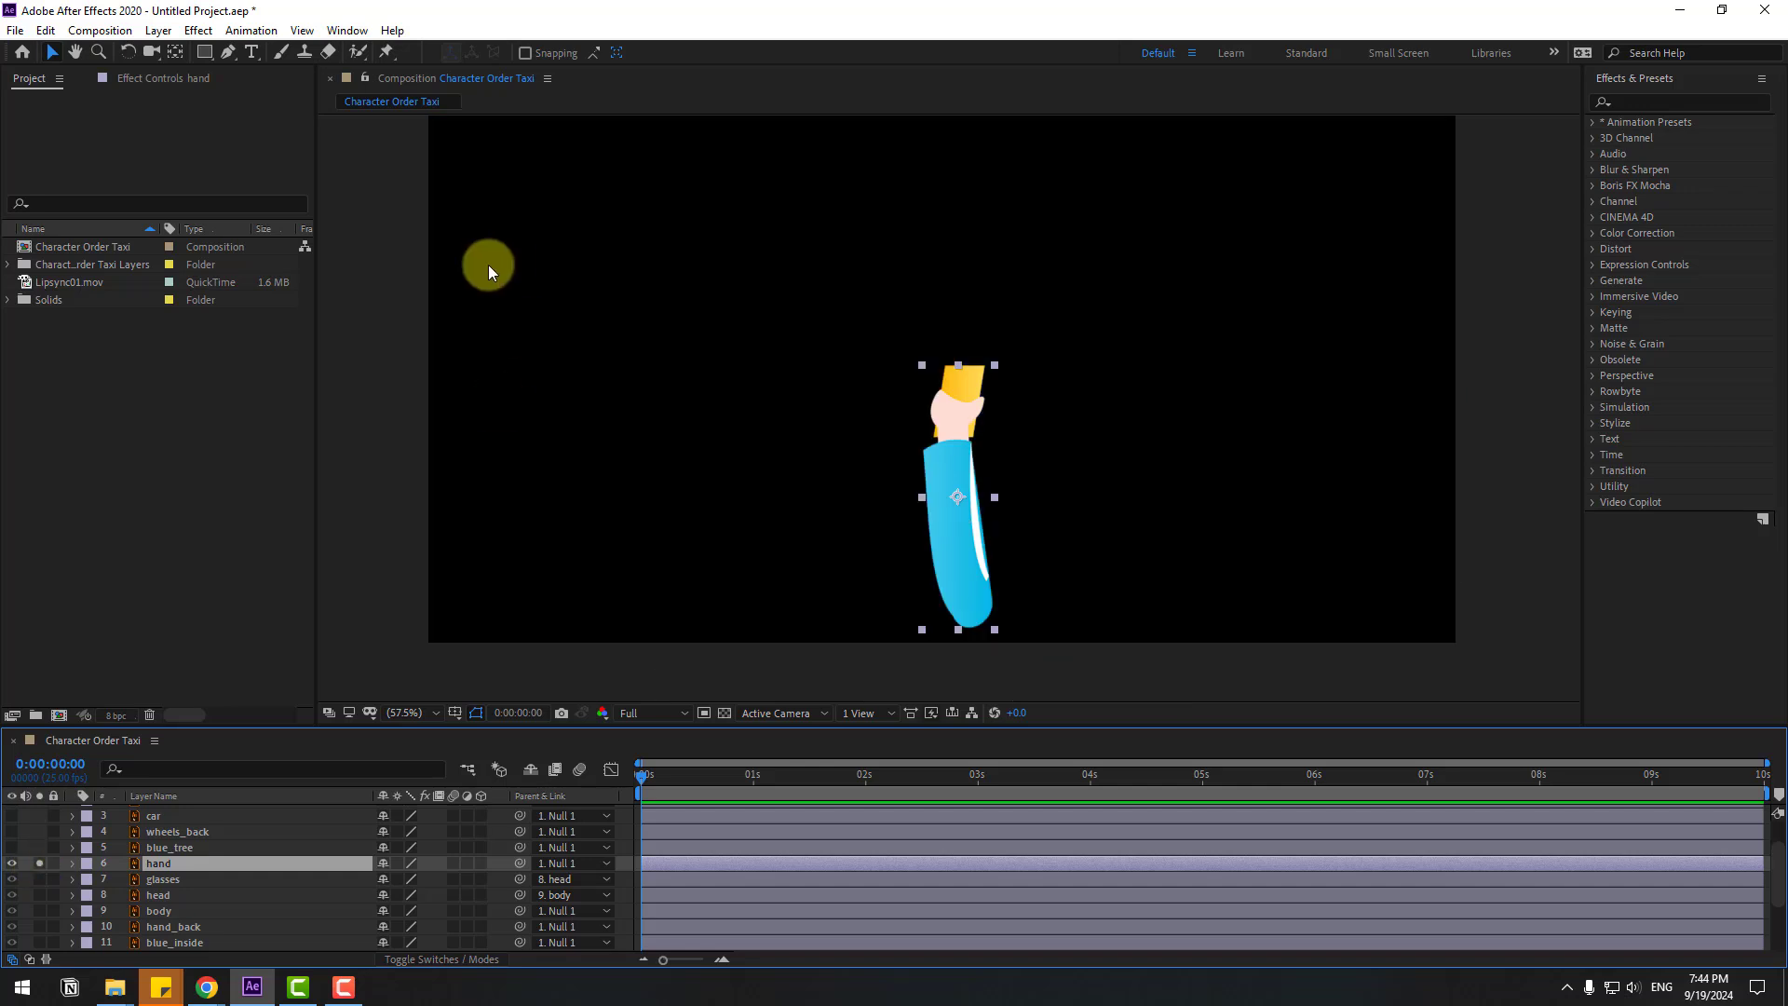
pyautogui.click(172, 50)
pyautogui.moveTo(958, 496); pyautogui.dragTo(973, 615)
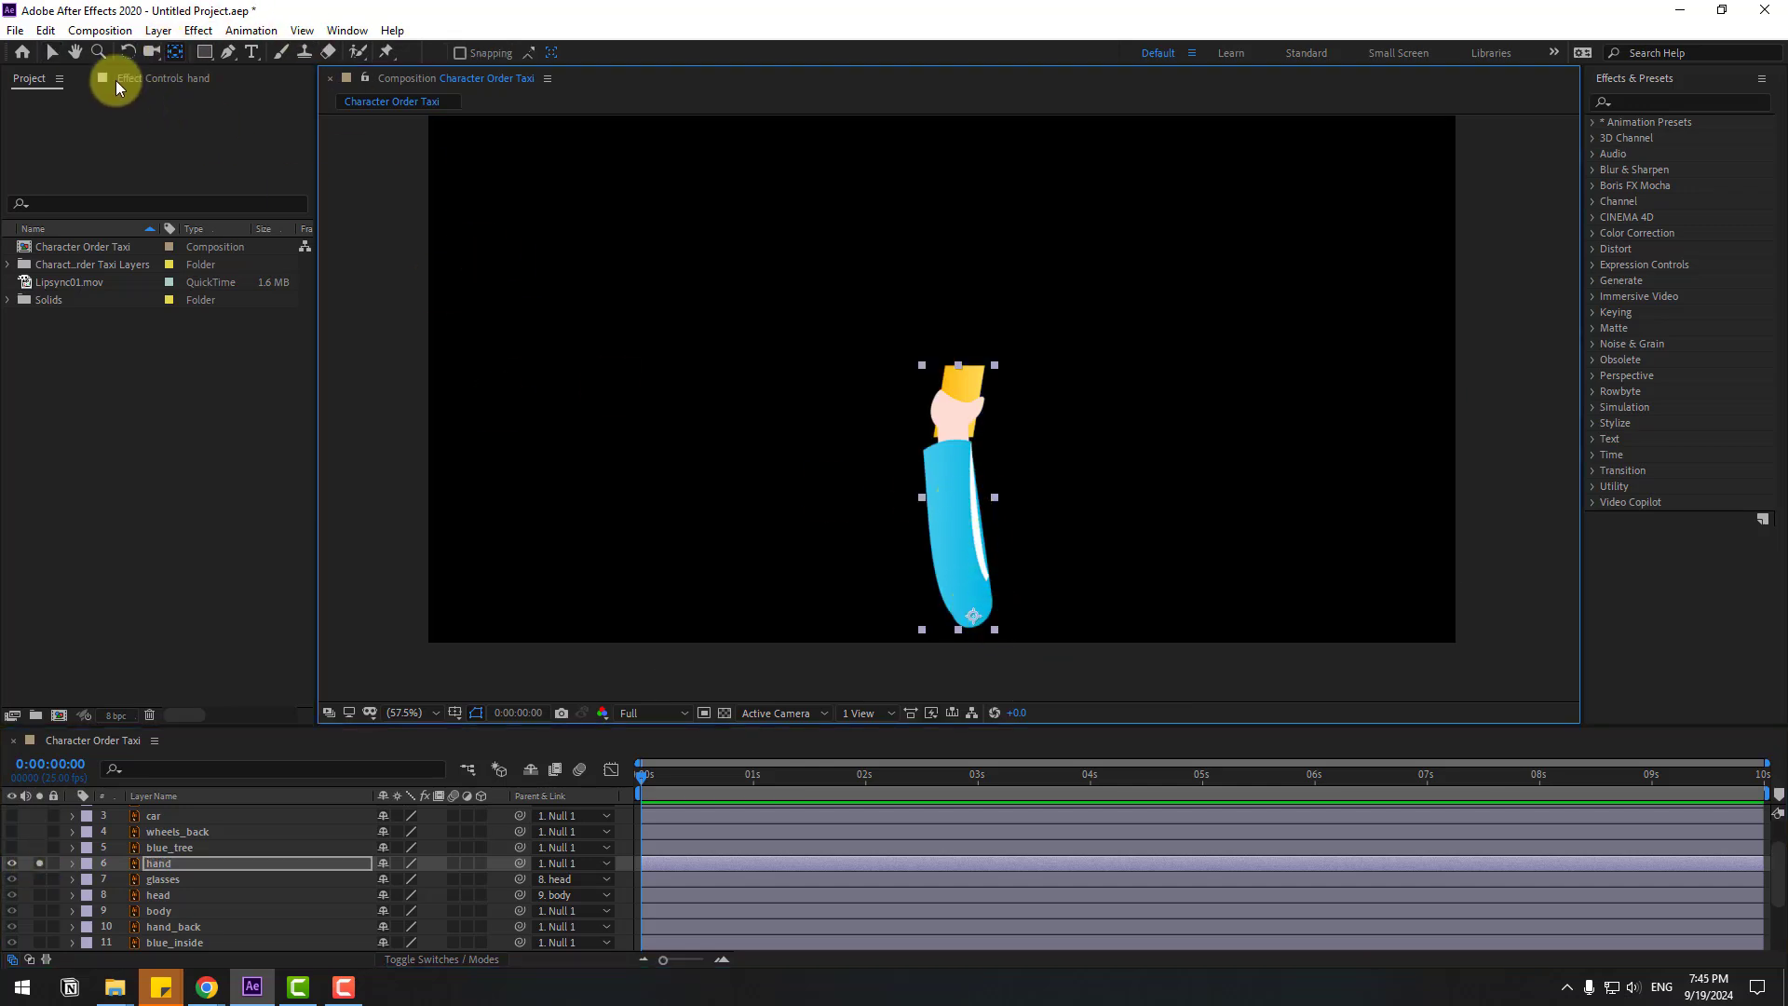
pyautogui.click(54, 52)
pyautogui.click(75, 866)
pyautogui.click(40, 863)
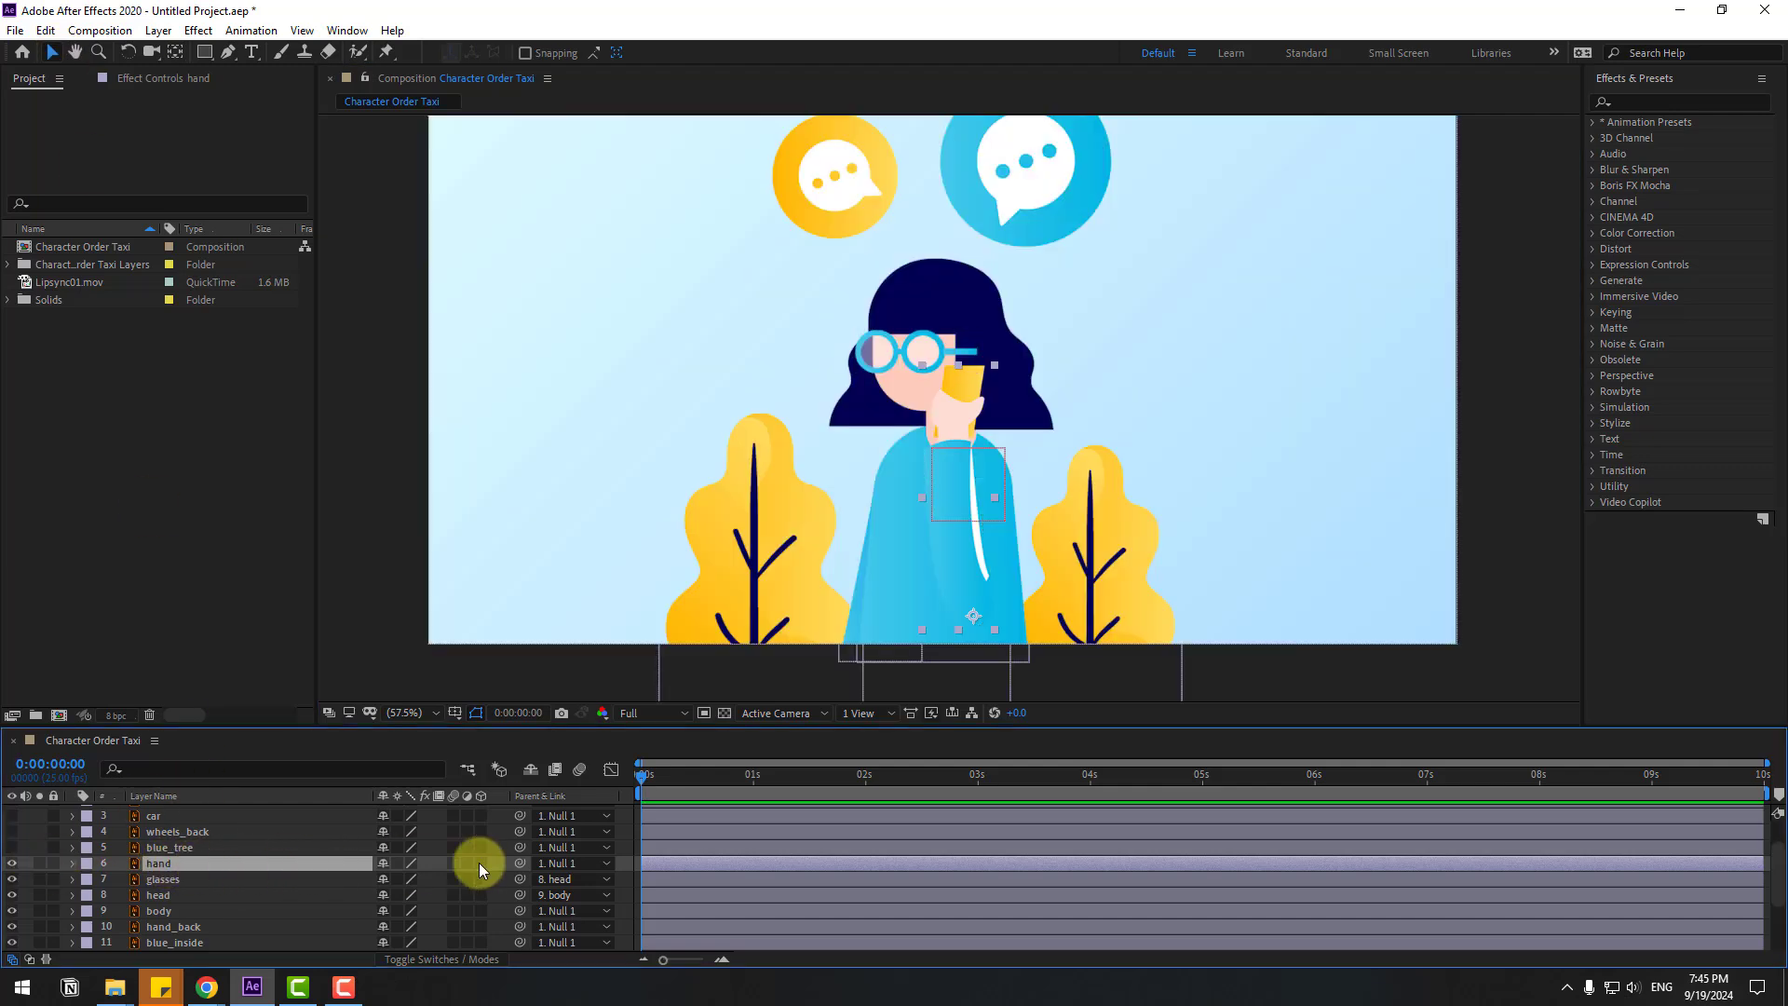
pyautogui.moveTo(520, 862); pyautogui.dragTo(168, 912)
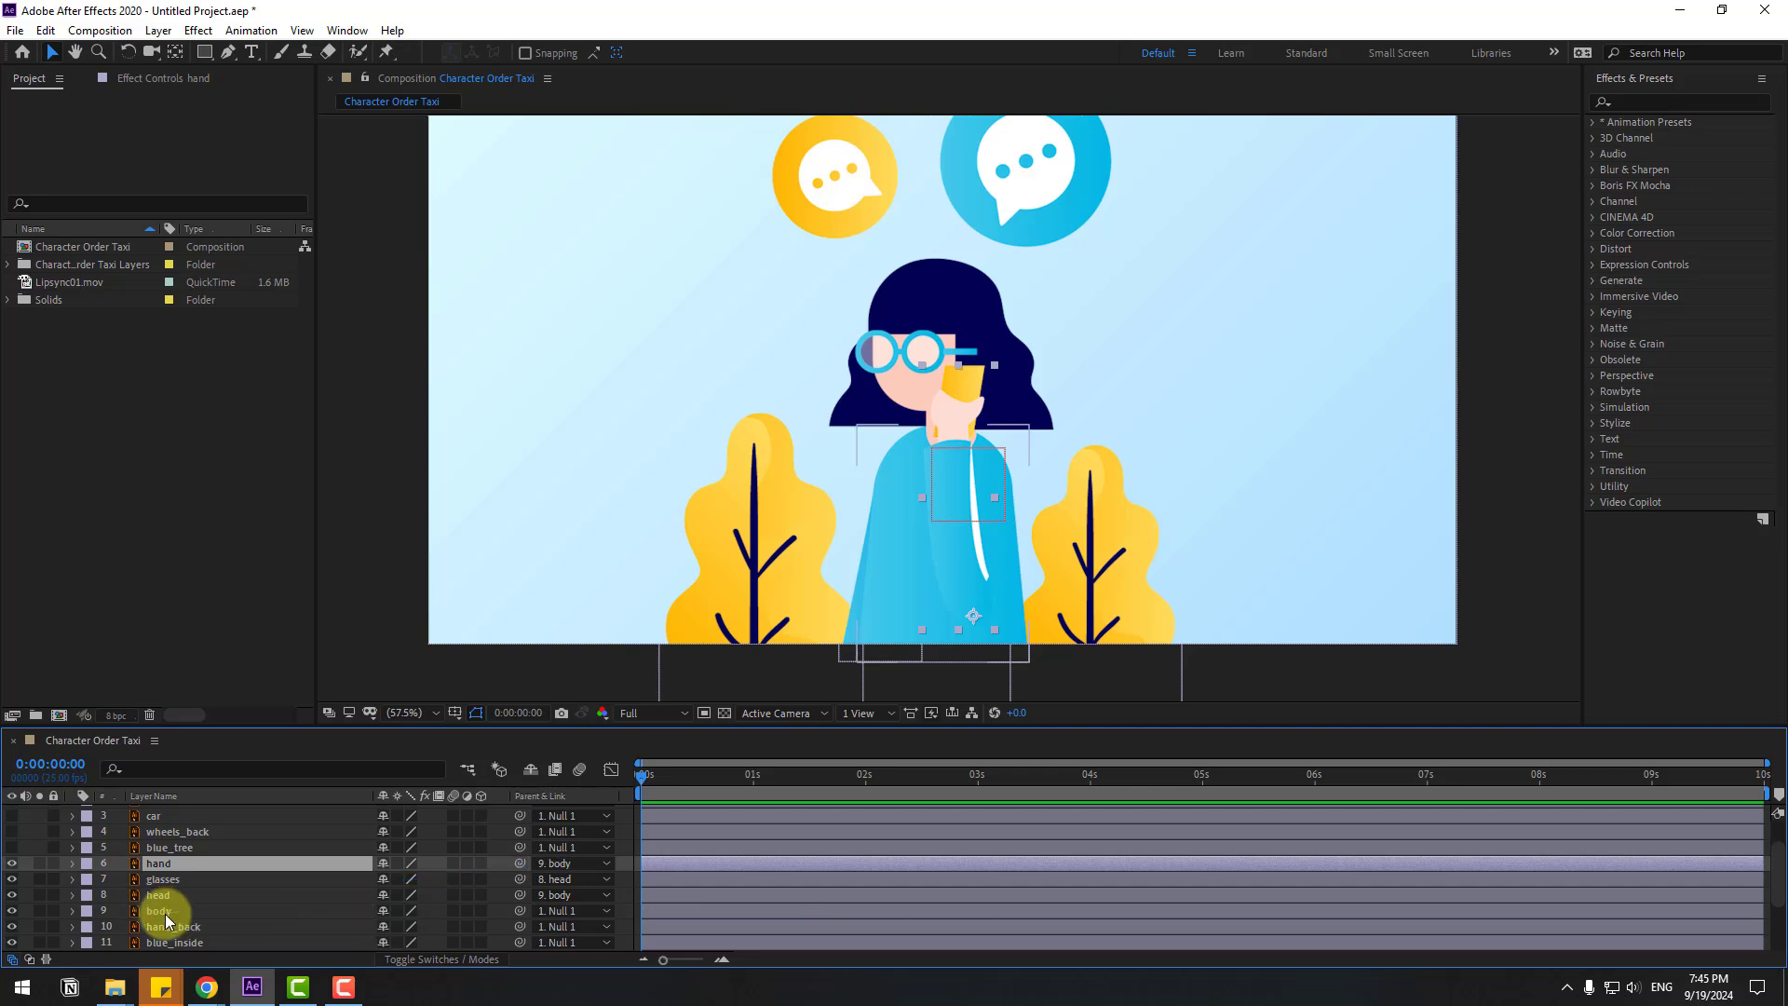
# Test the parenting by moving the body layer in the composition, and undo the move.
pyautogui.click(177, 909)
pyautogui.moveTo(912, 611); pyautogui.dragTo(967, 588)
pyautogui.hotkey('ctrl', 'z')
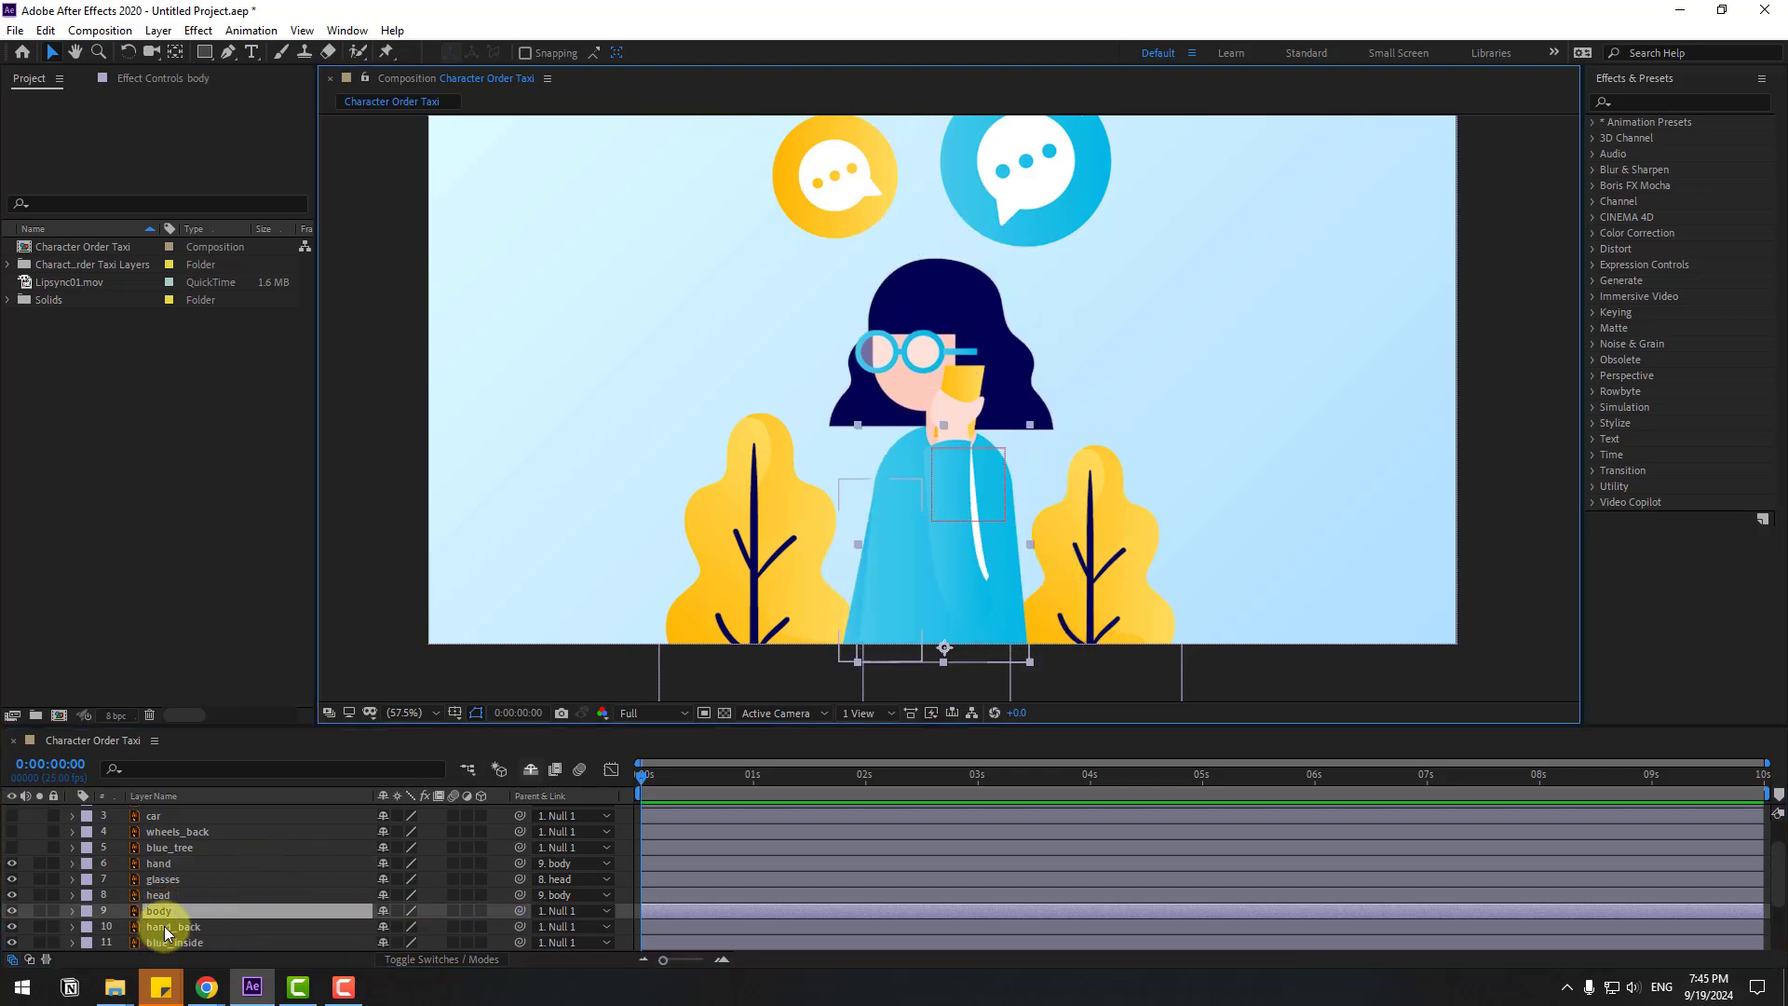
# Parent hand_back to body and move its anchor point to the upper tip of the arm while soloed.
pyautogui.click(168, 930)
pyautogui.moveTo(517, 925); pyautogui.dragTo(156, 910)
pyautogui.click(39, 925)
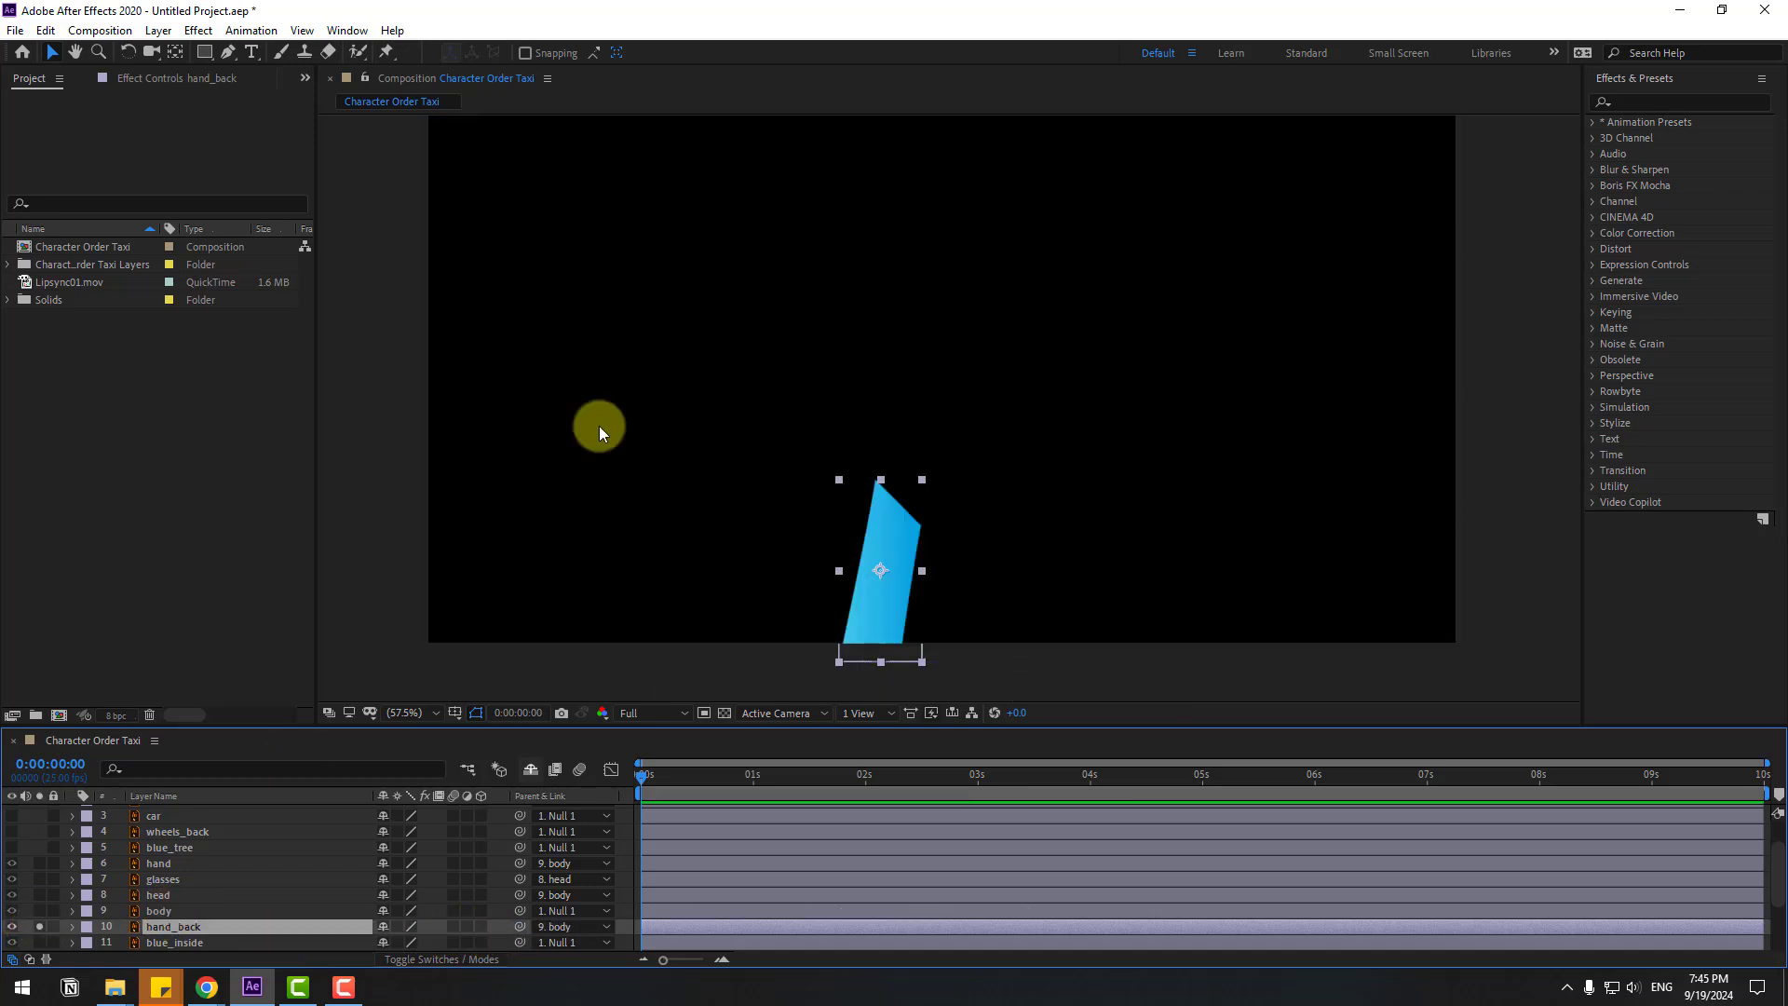
pyautogui.click(182, 53)
pyautogui.moveTo(885, 568); pyautogui.dragTo(885, 487)
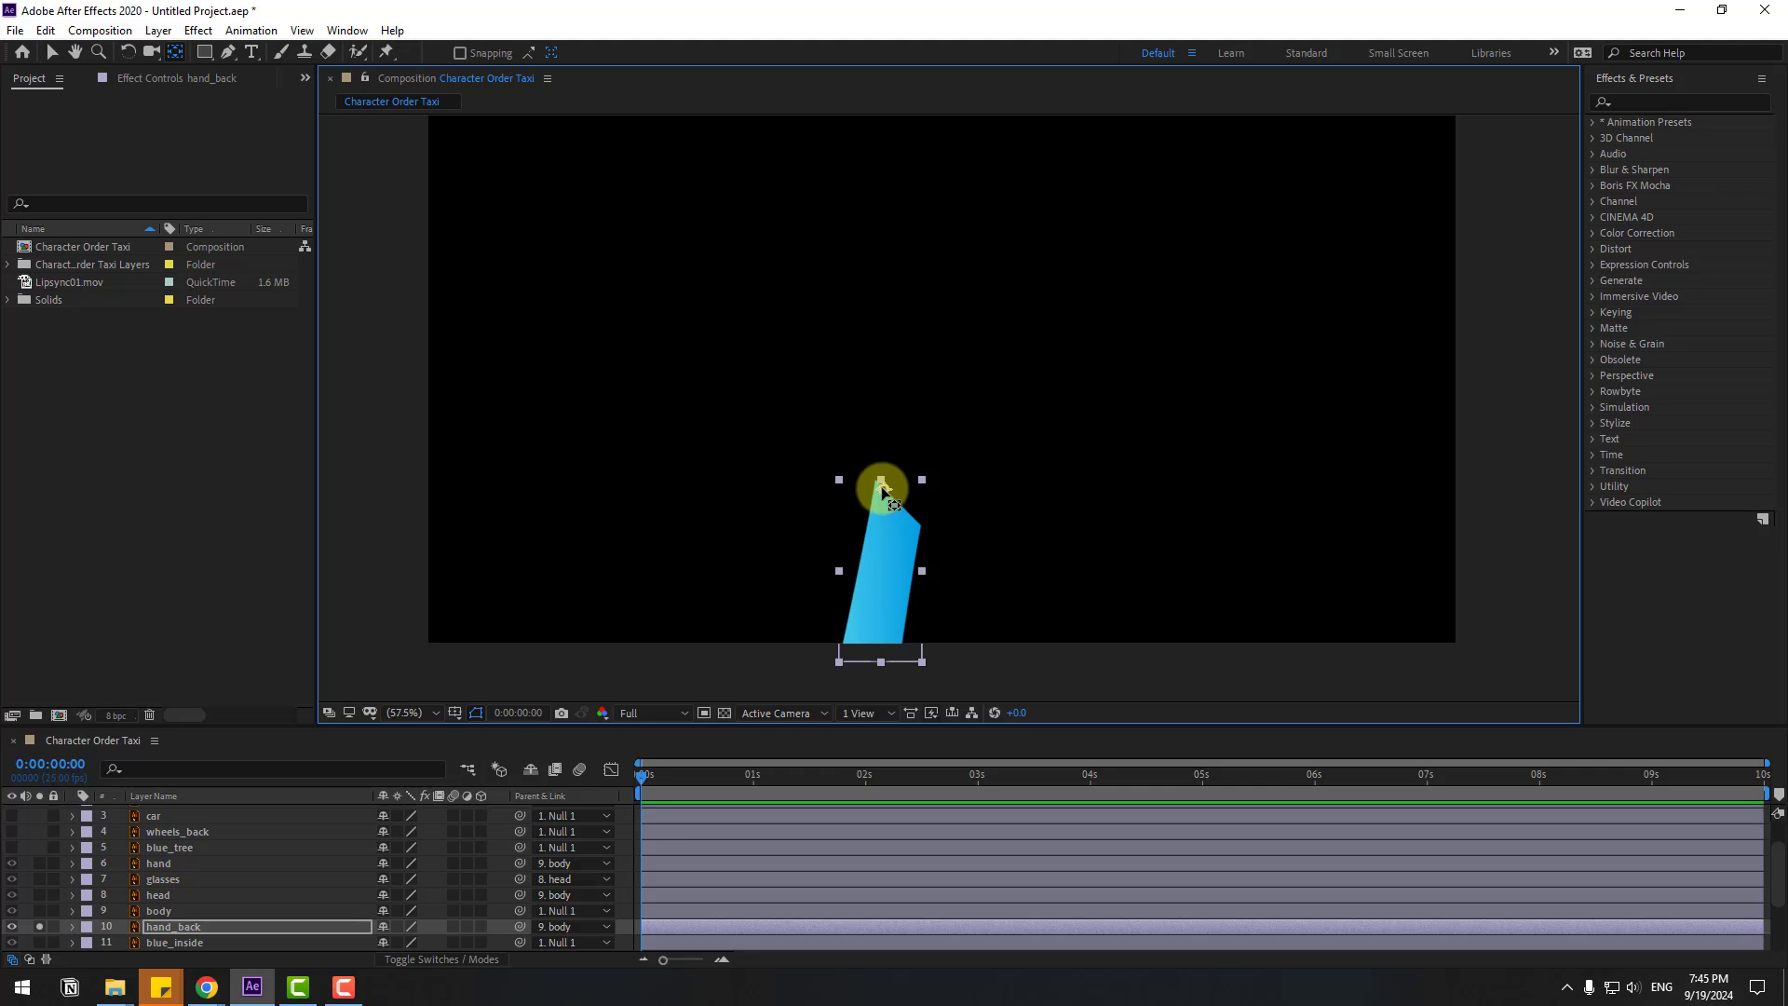
pyautogui.click(53, 52)
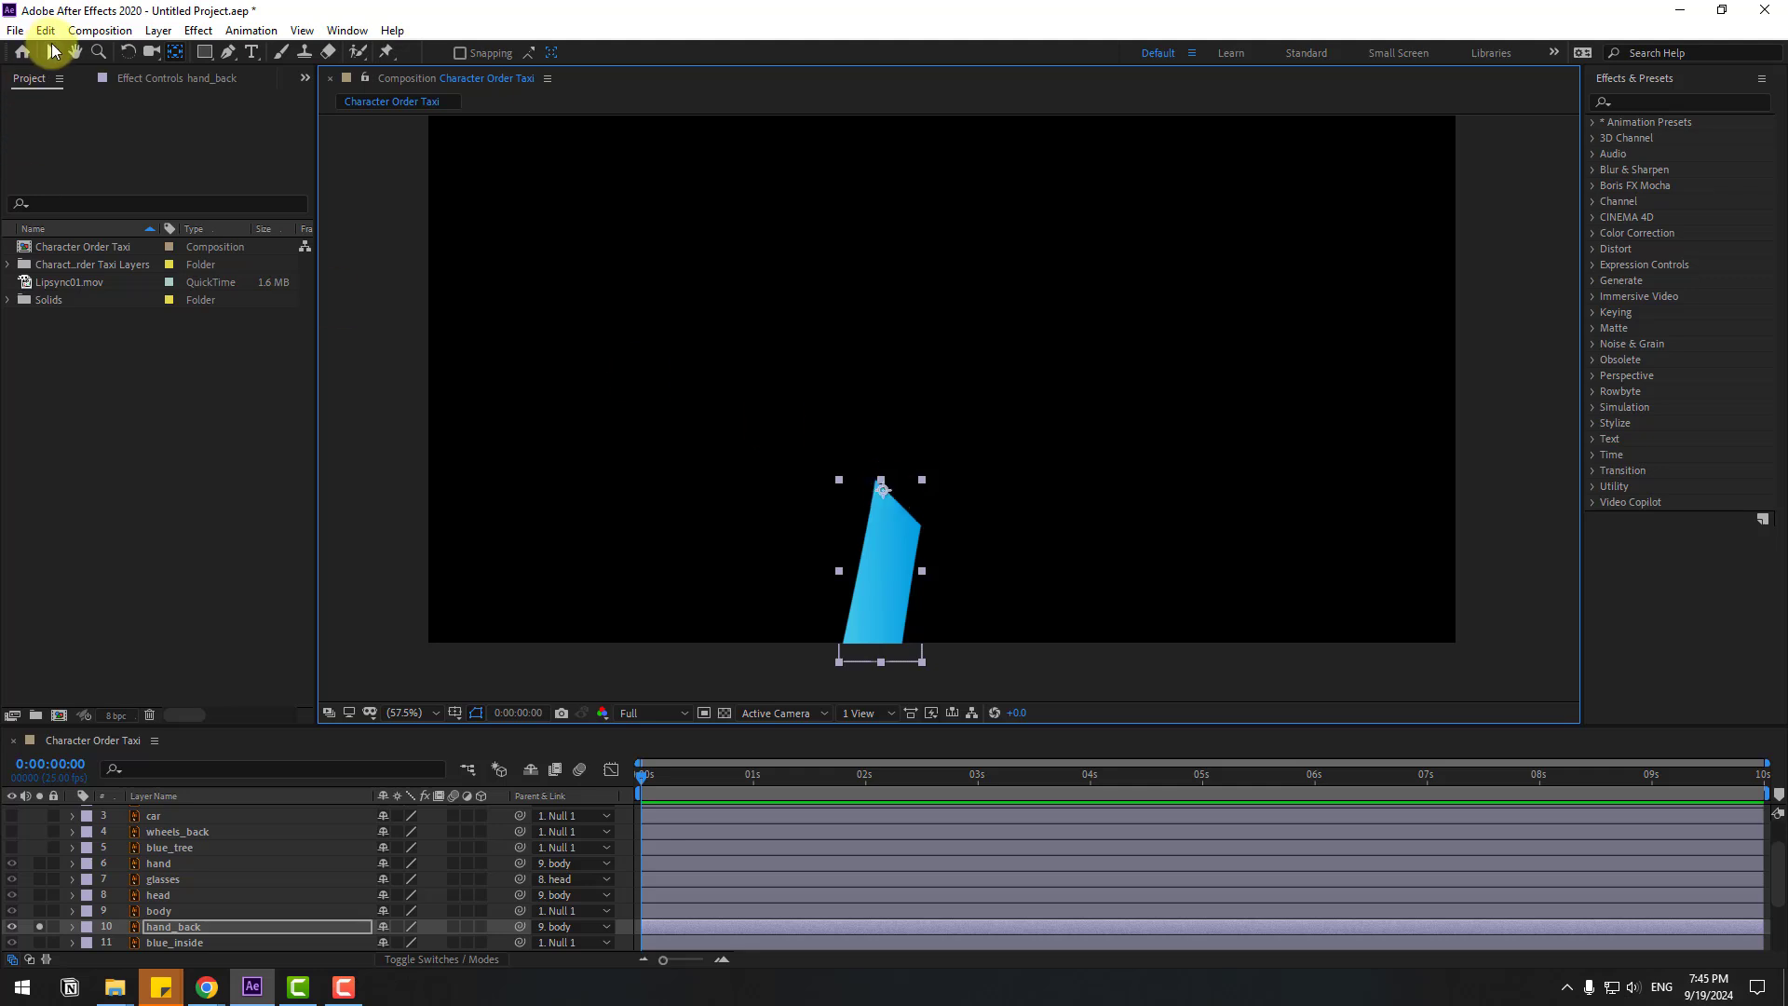
pyautogui.click(40, 926)
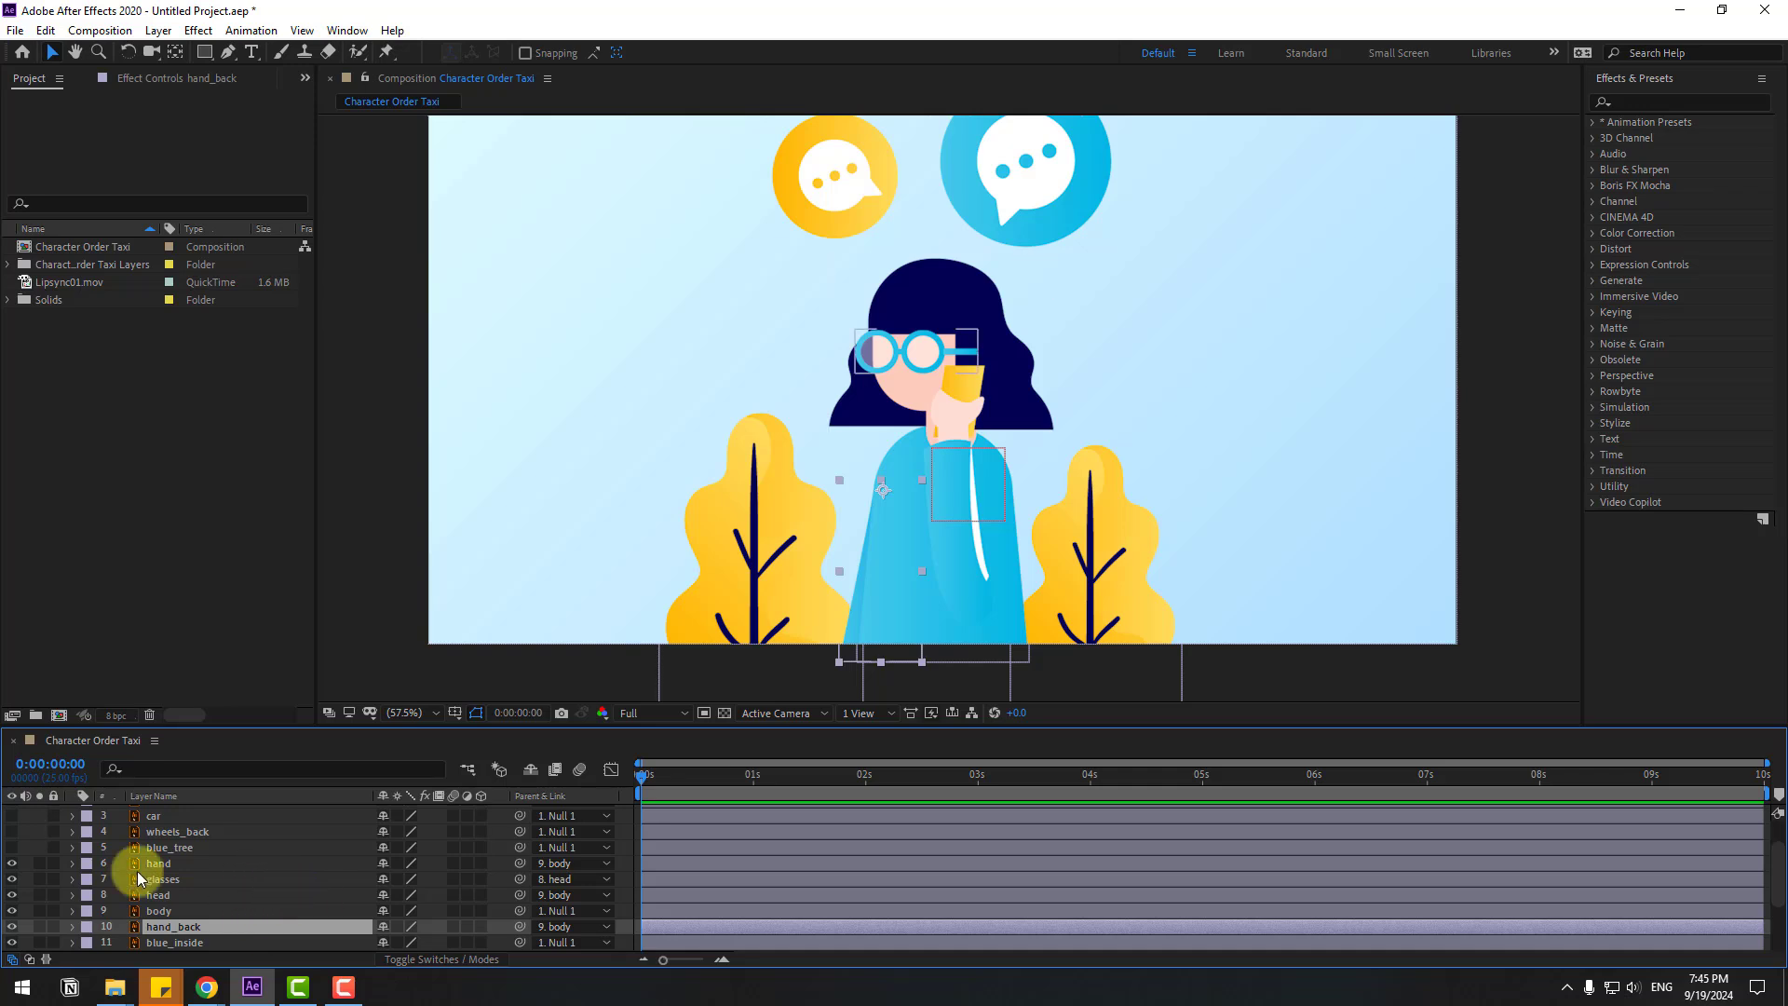
# Add the expression wiggle(1,9) to the hand layer's Rotation.
pyautogui.click(172, 864)
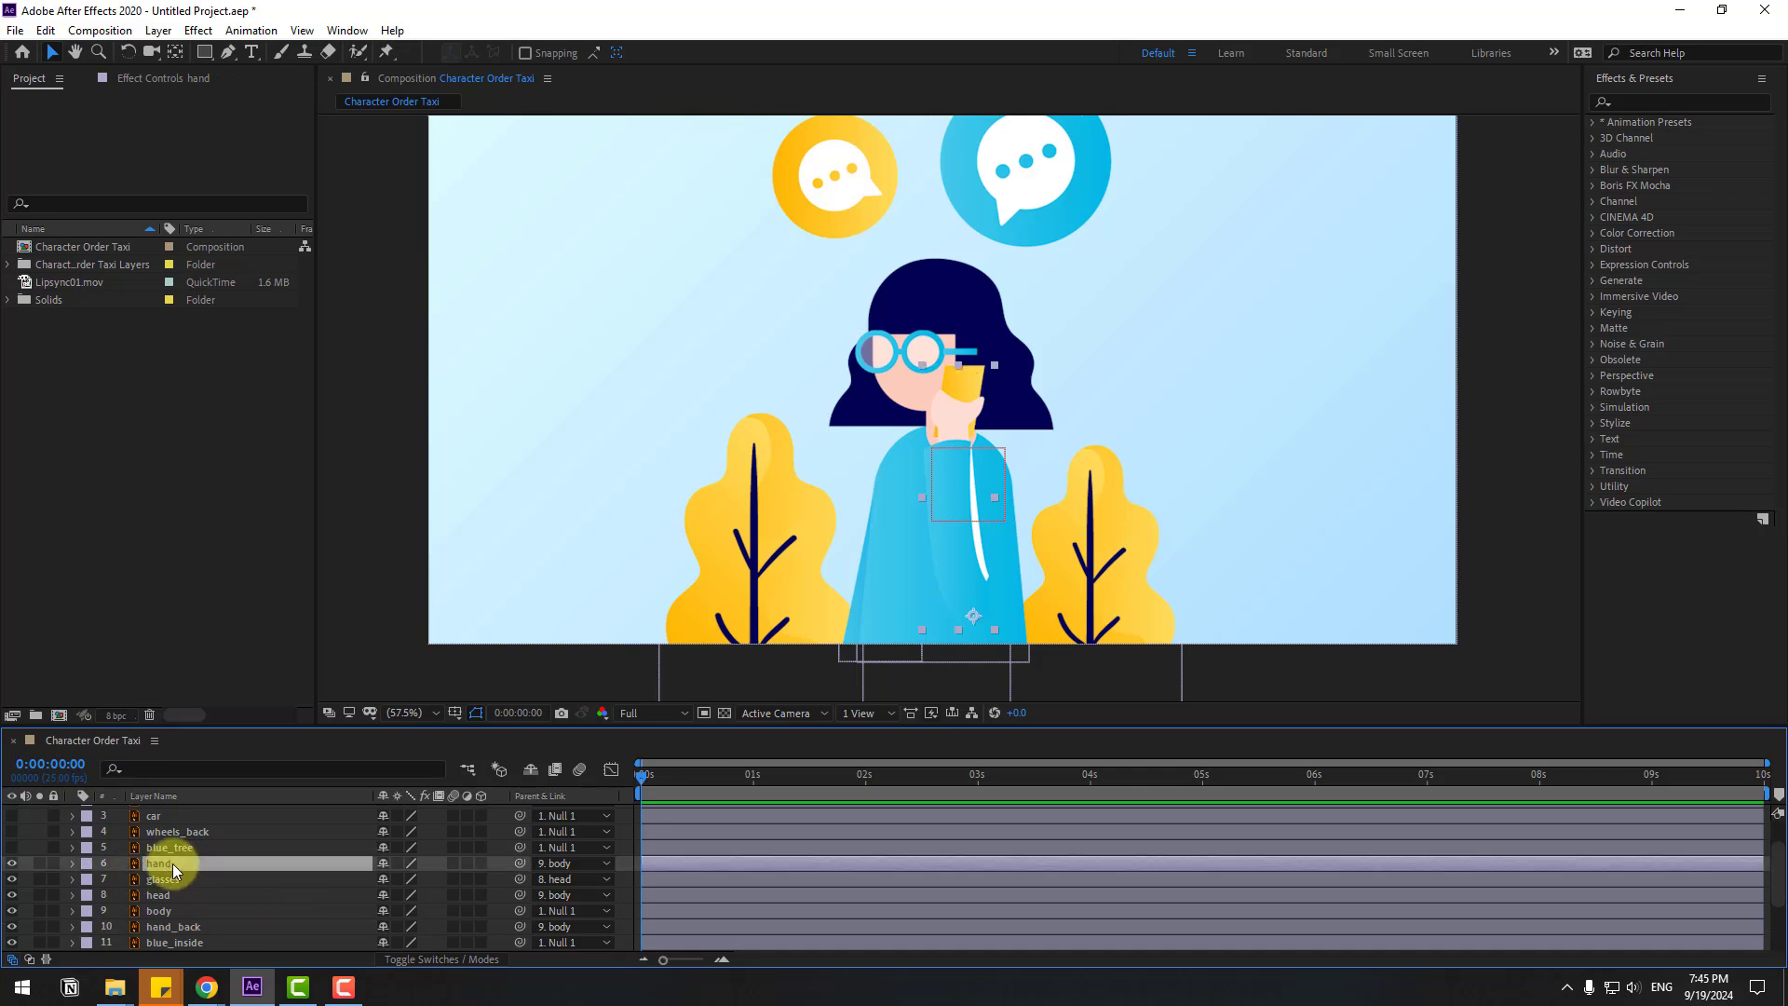
pyautogui.press('r')
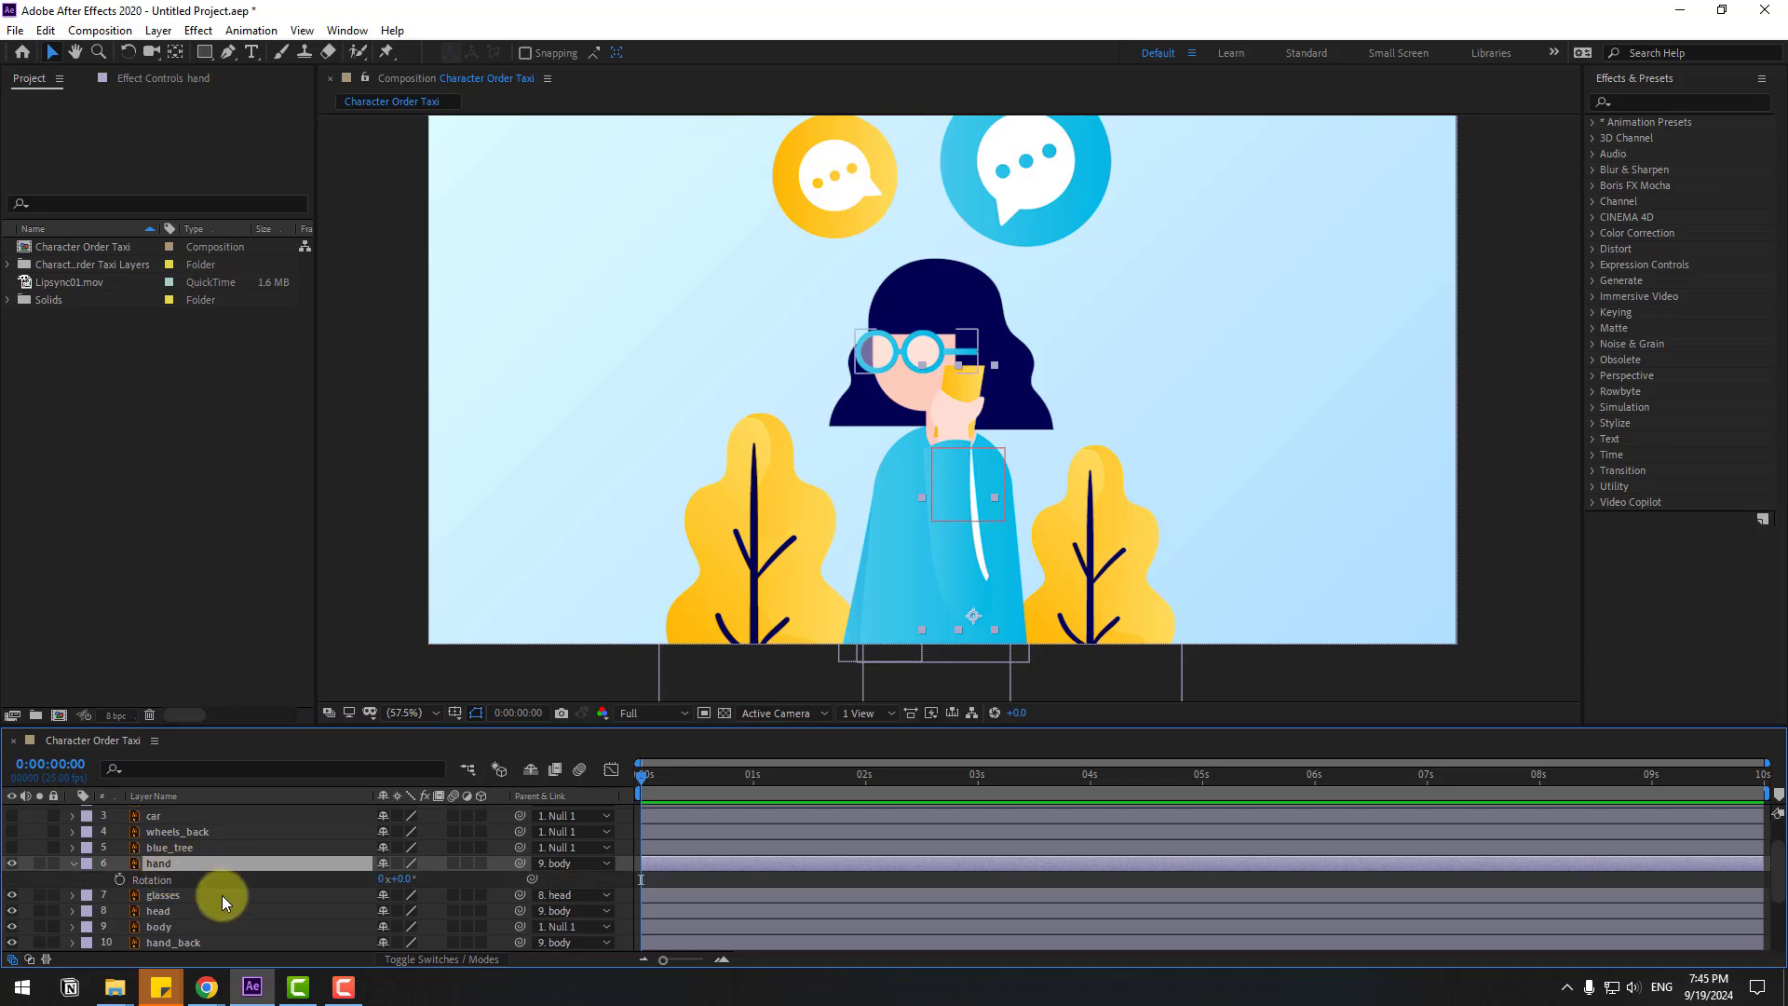
pyautogui.press('alt')
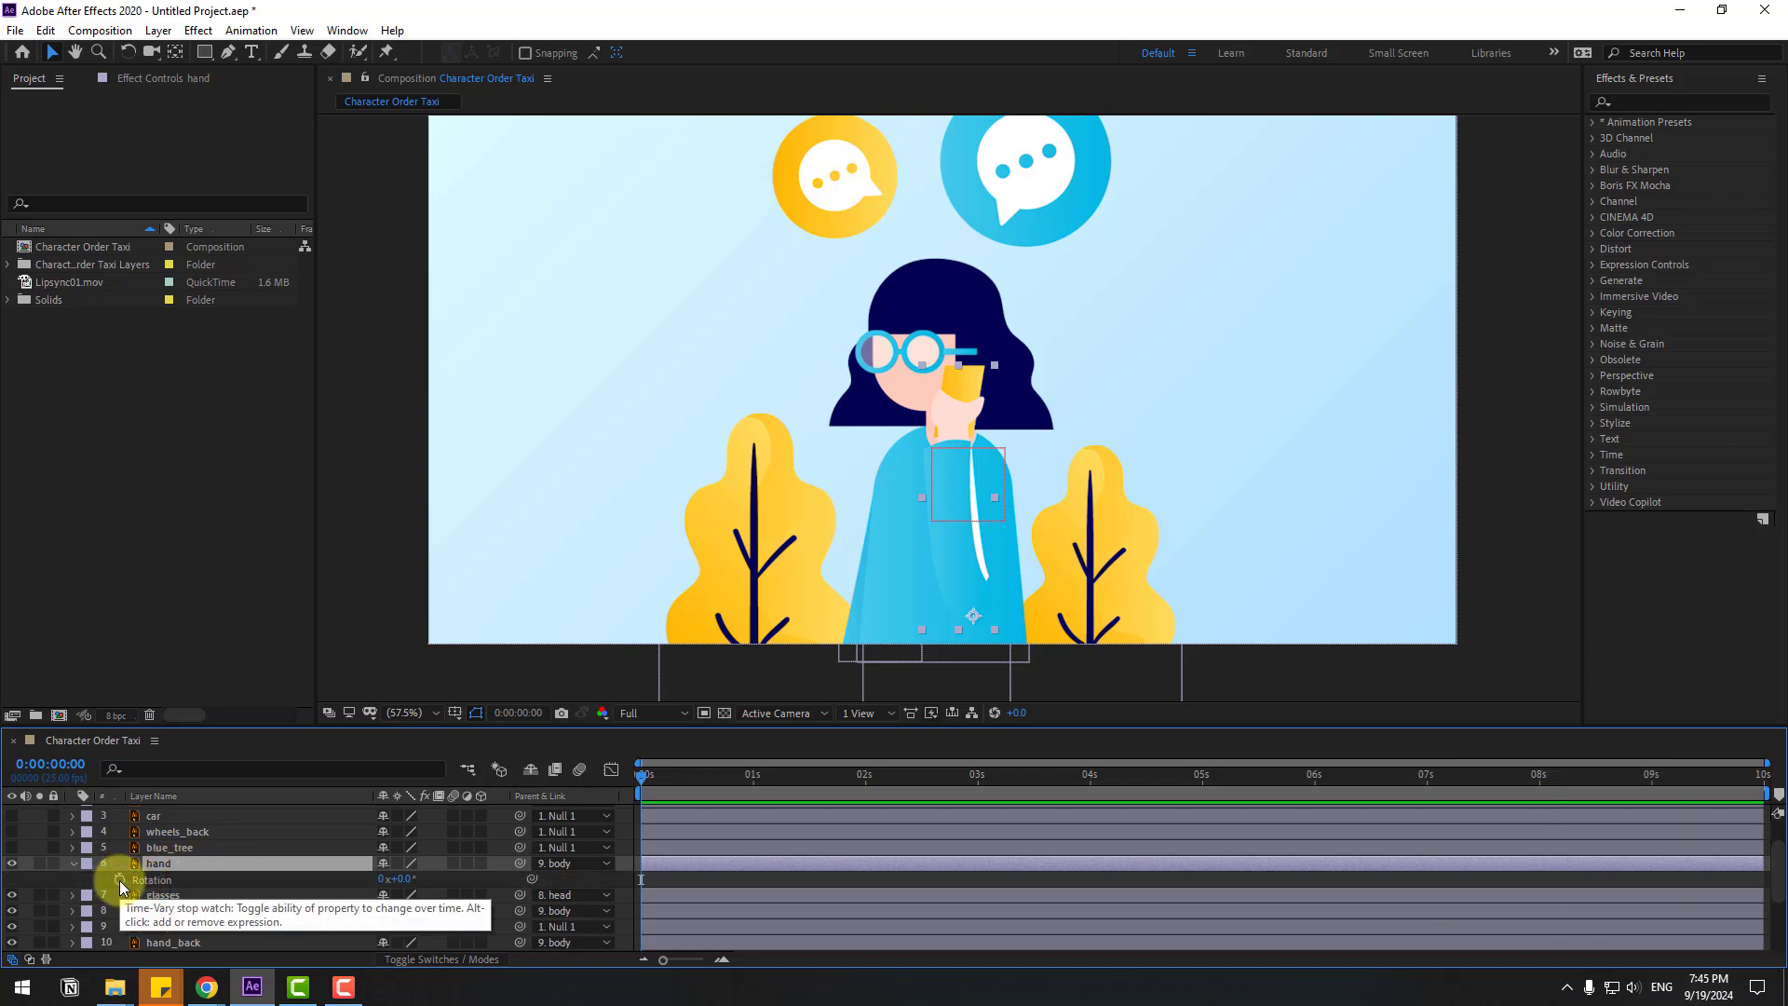
pyautogui.keyDown('alt'); pyautogui.click(120, 880); pyautogui.keyUp('alt')
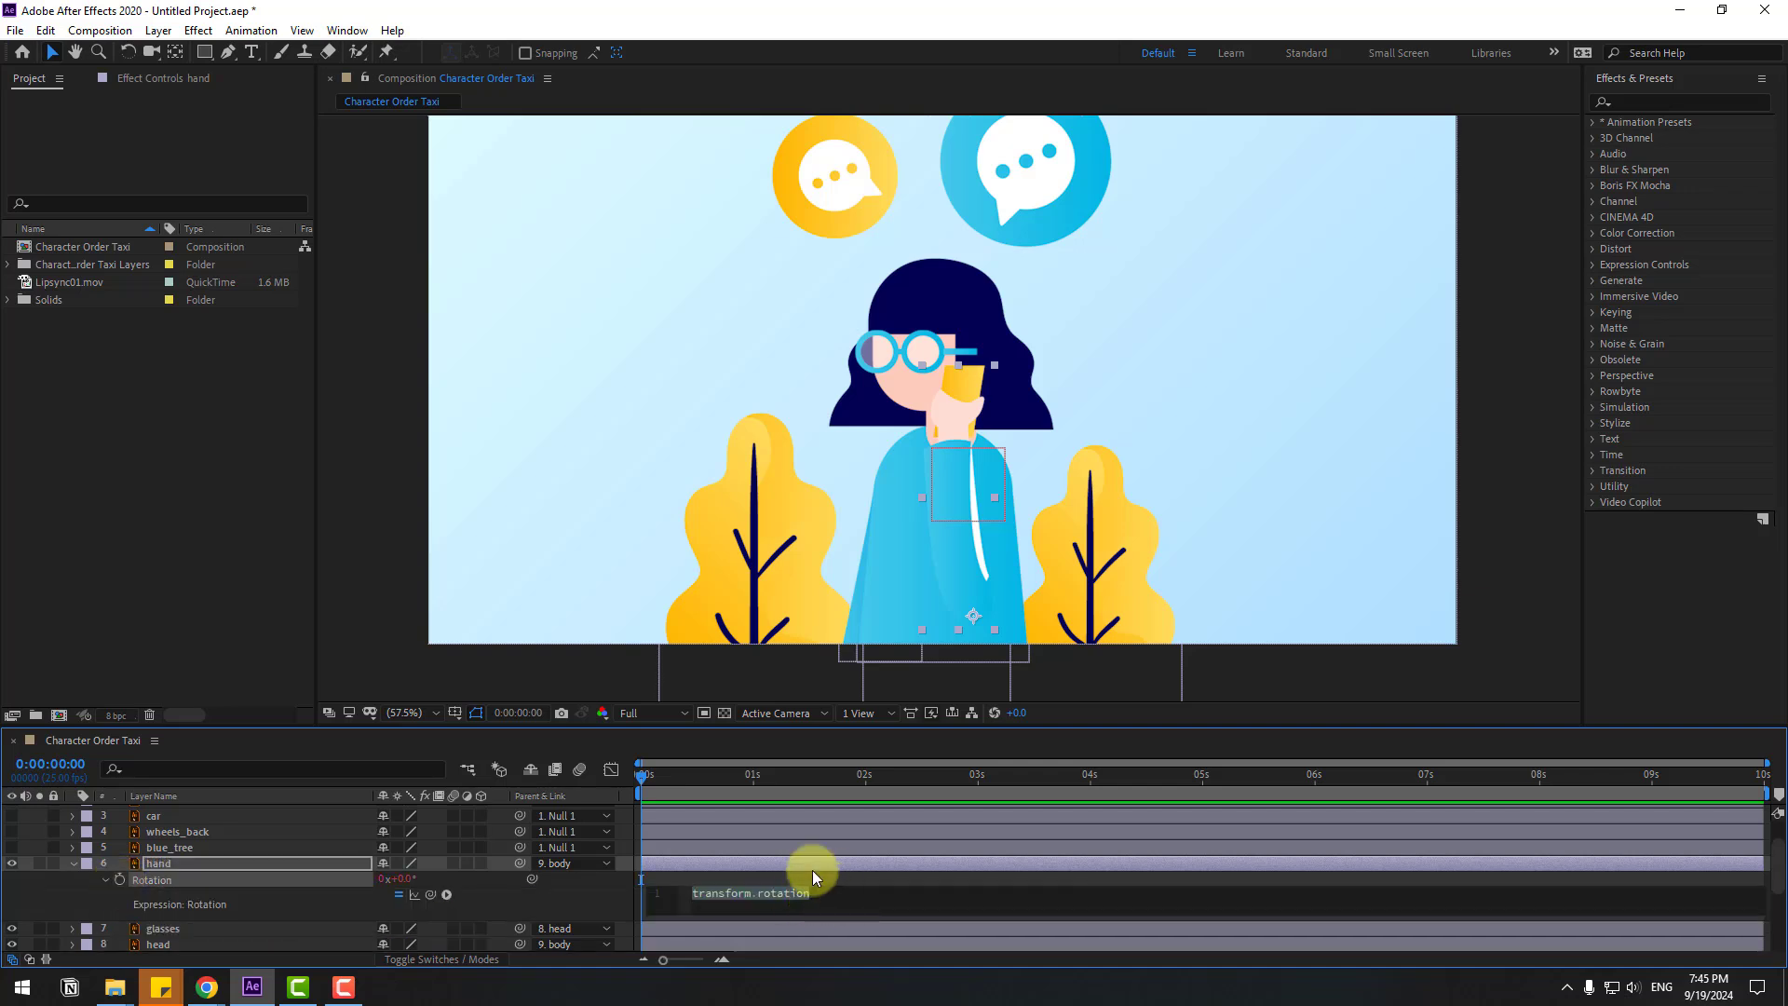
pyautogui.click(445, 898)
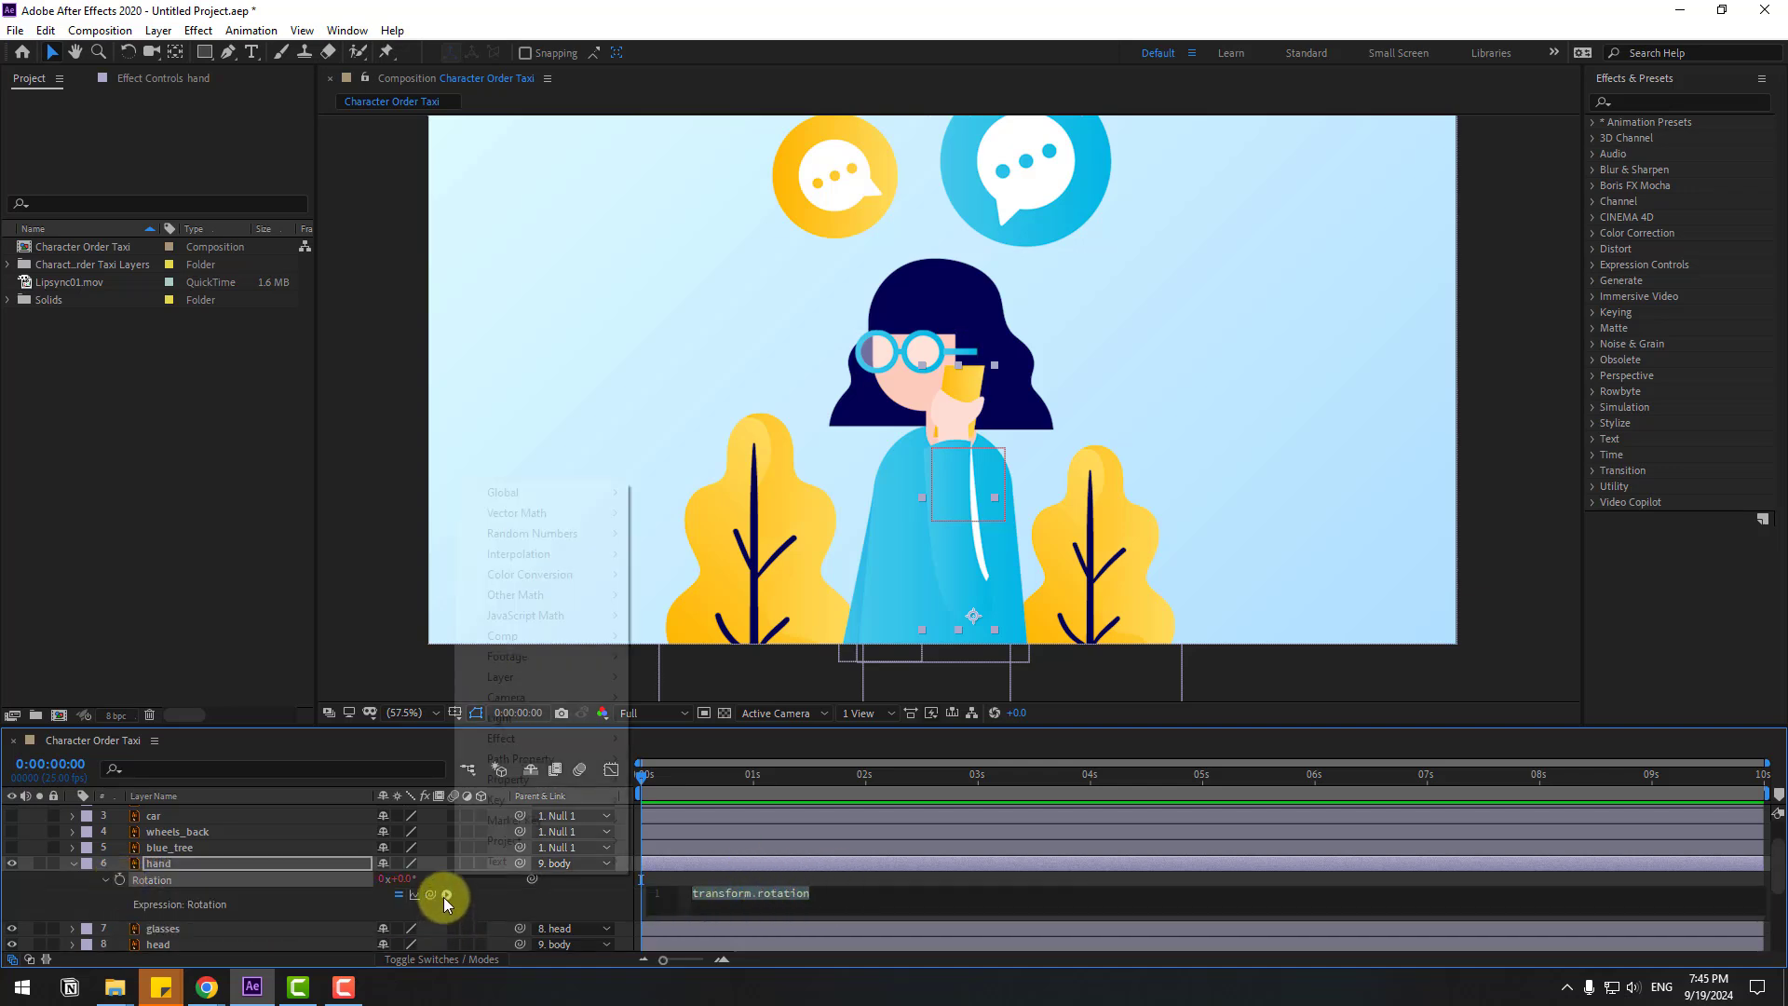
pyautogui.click(825, 892)
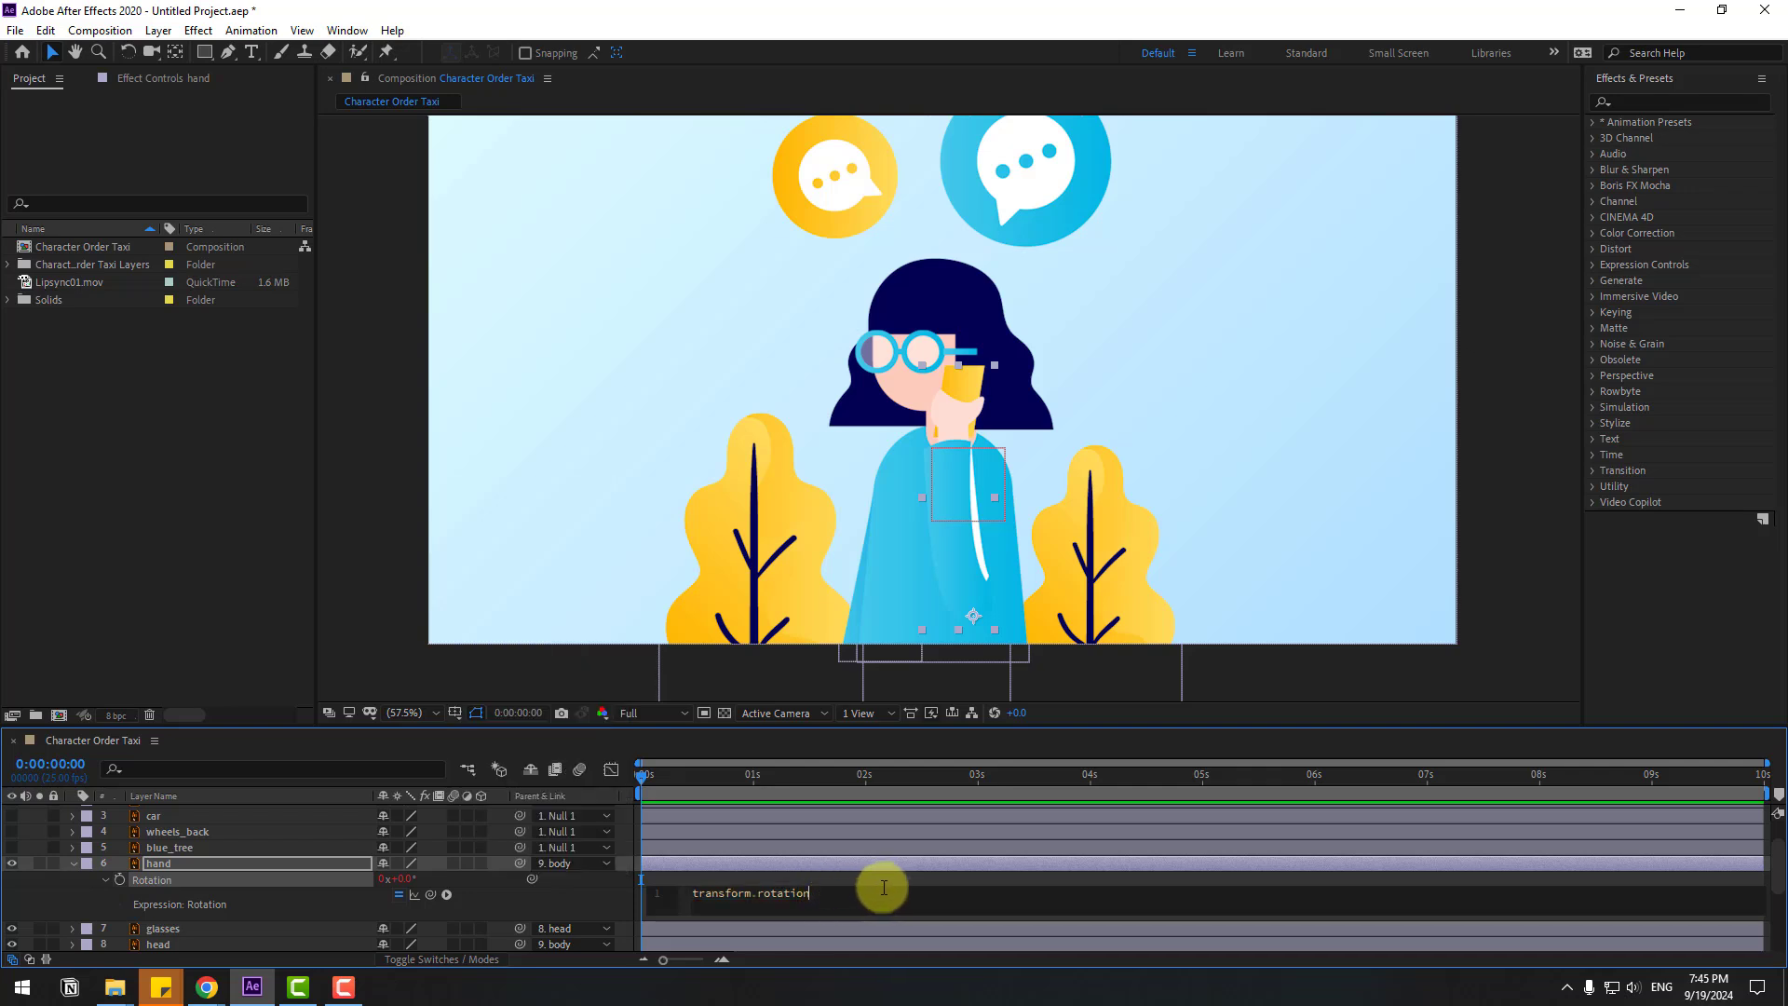
pyautogui.write('wiggle(1,9')
pyautogui.click(54, 898)
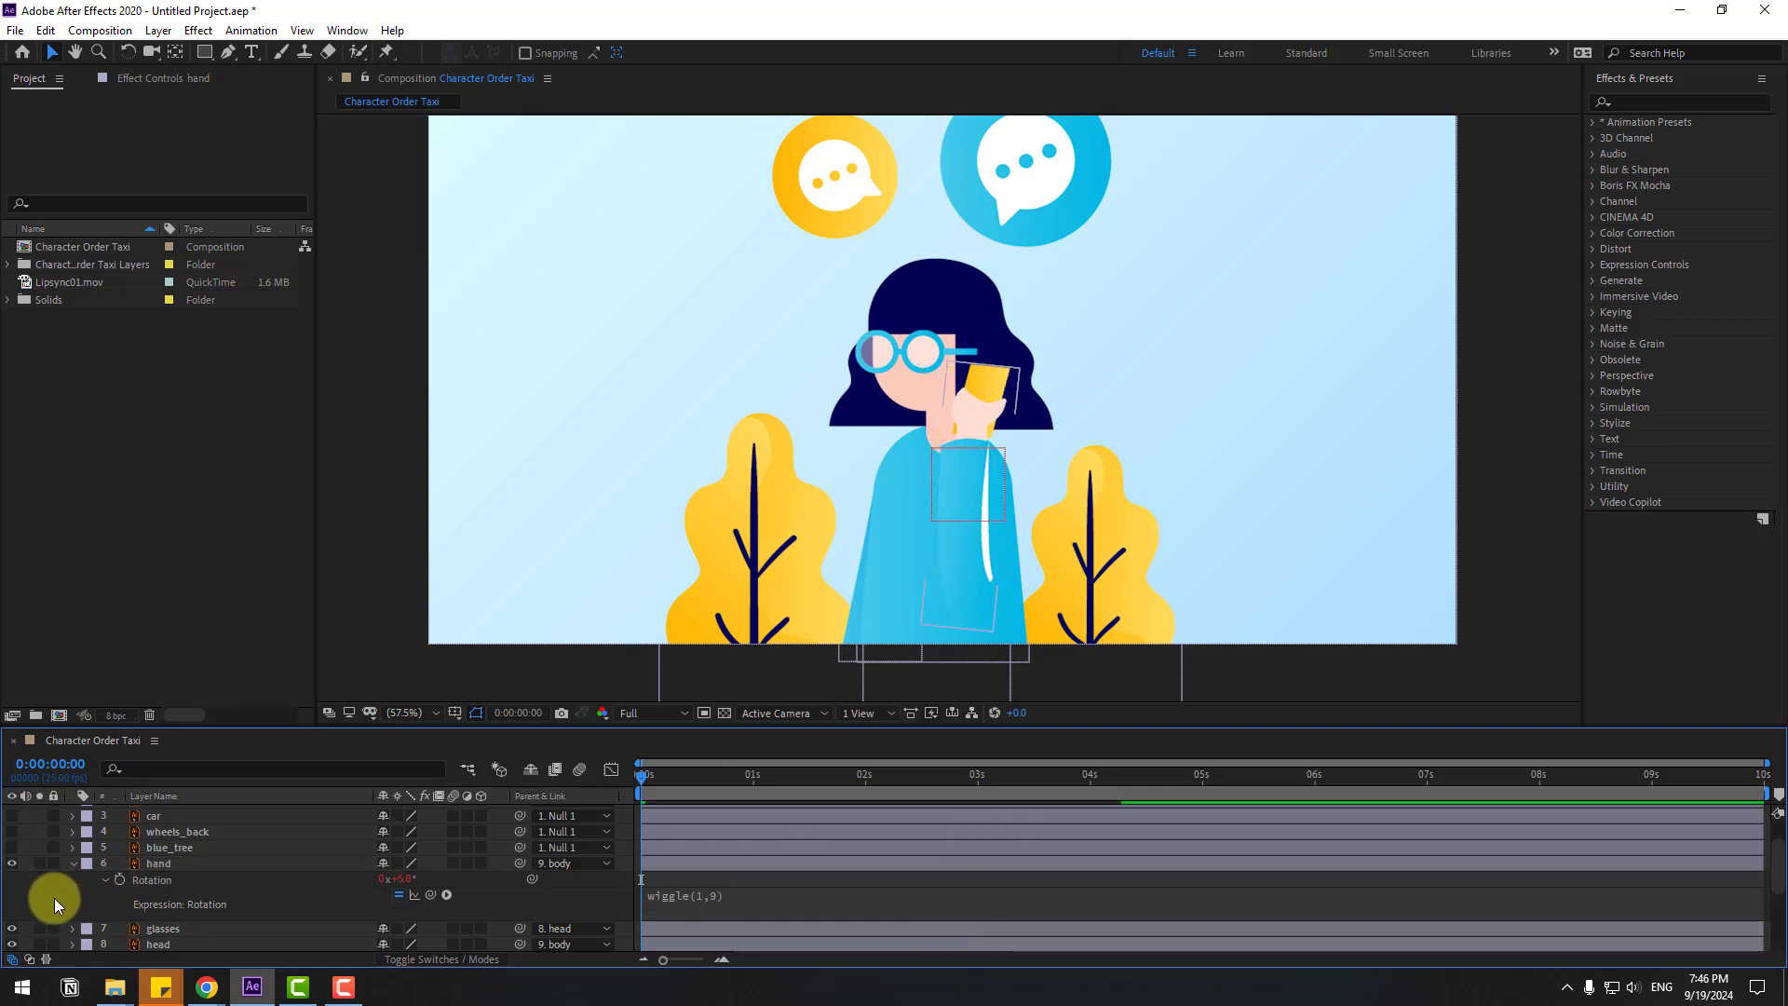
# Preview the hand's wiggle animation, return to the start of the composition and collapse the hand layer's properties.
pyautogui.press('space')
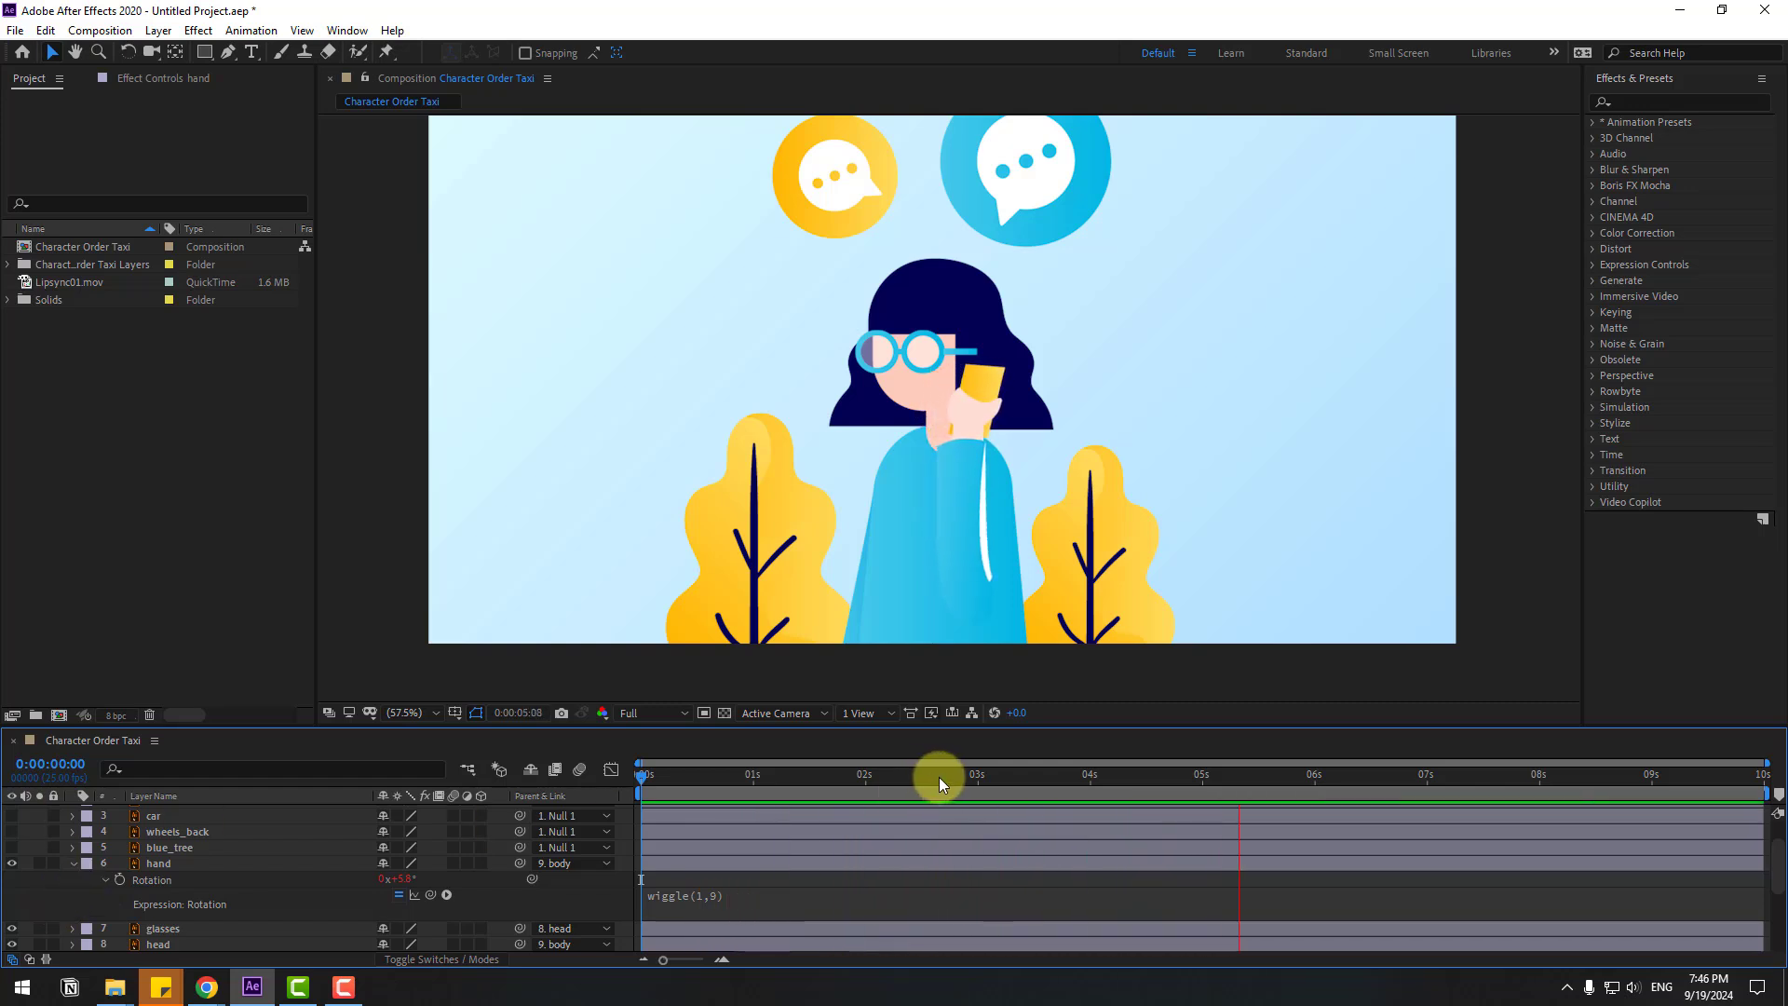
pyautogui.click(1010, 775)
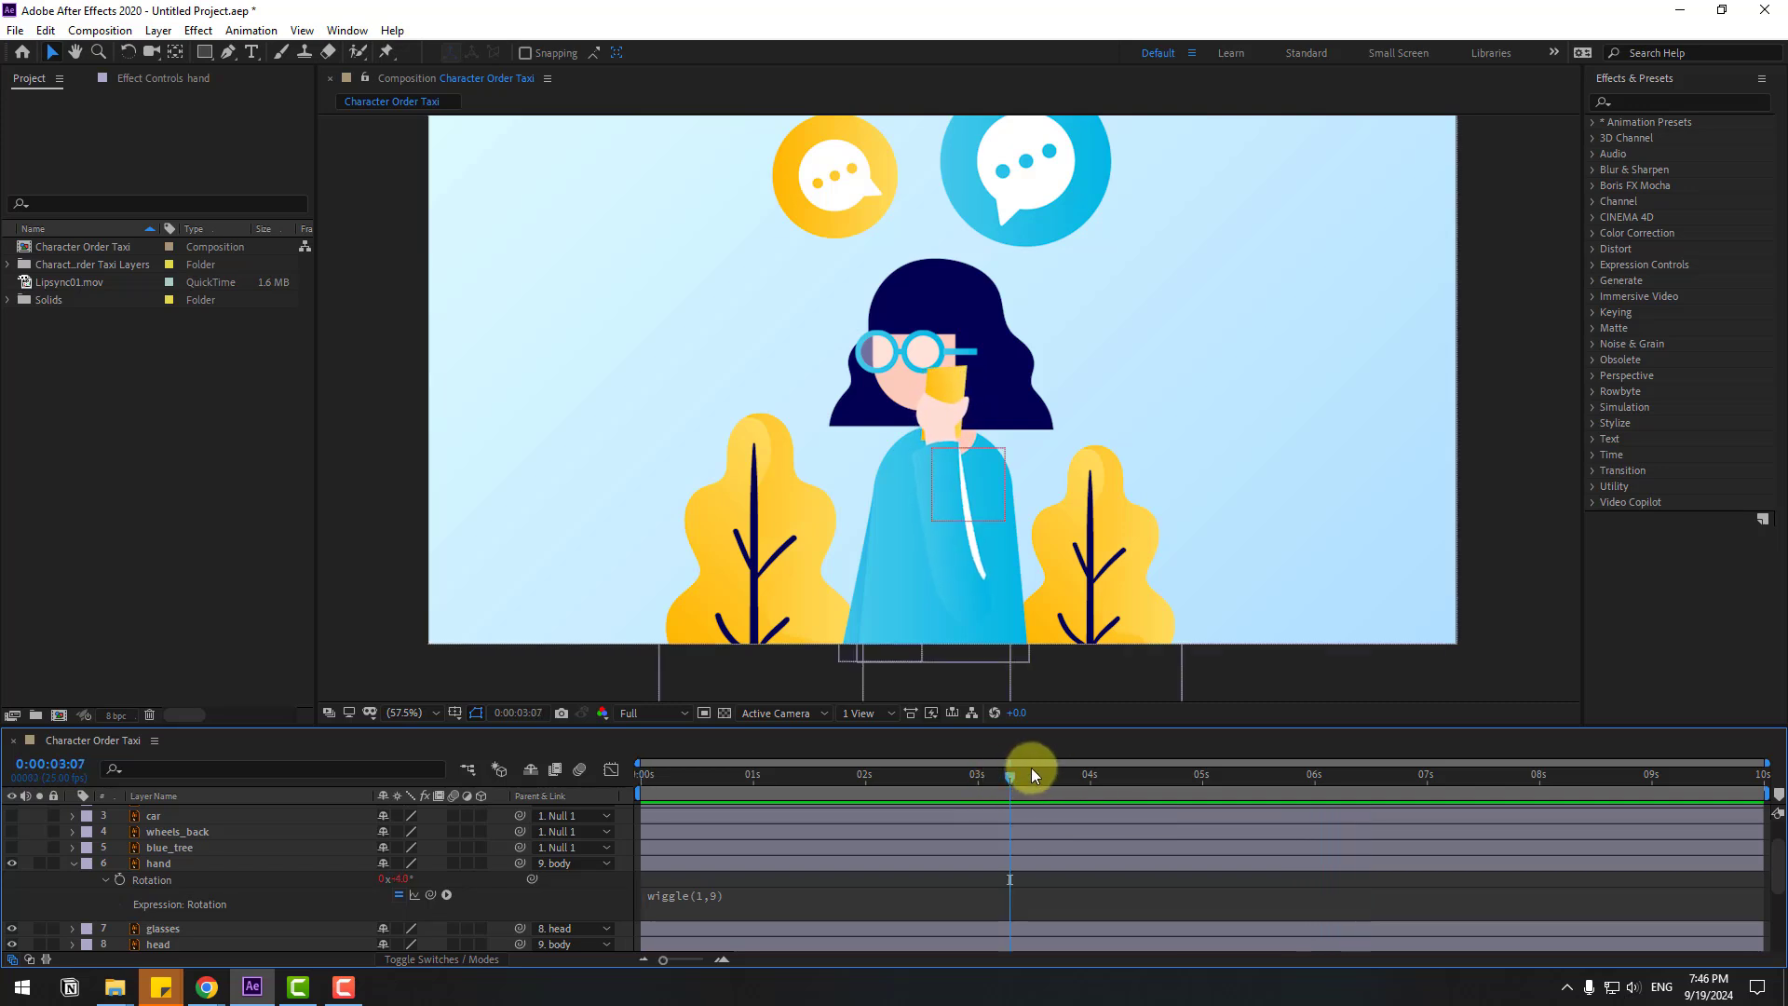
pyautogui.press('Home')
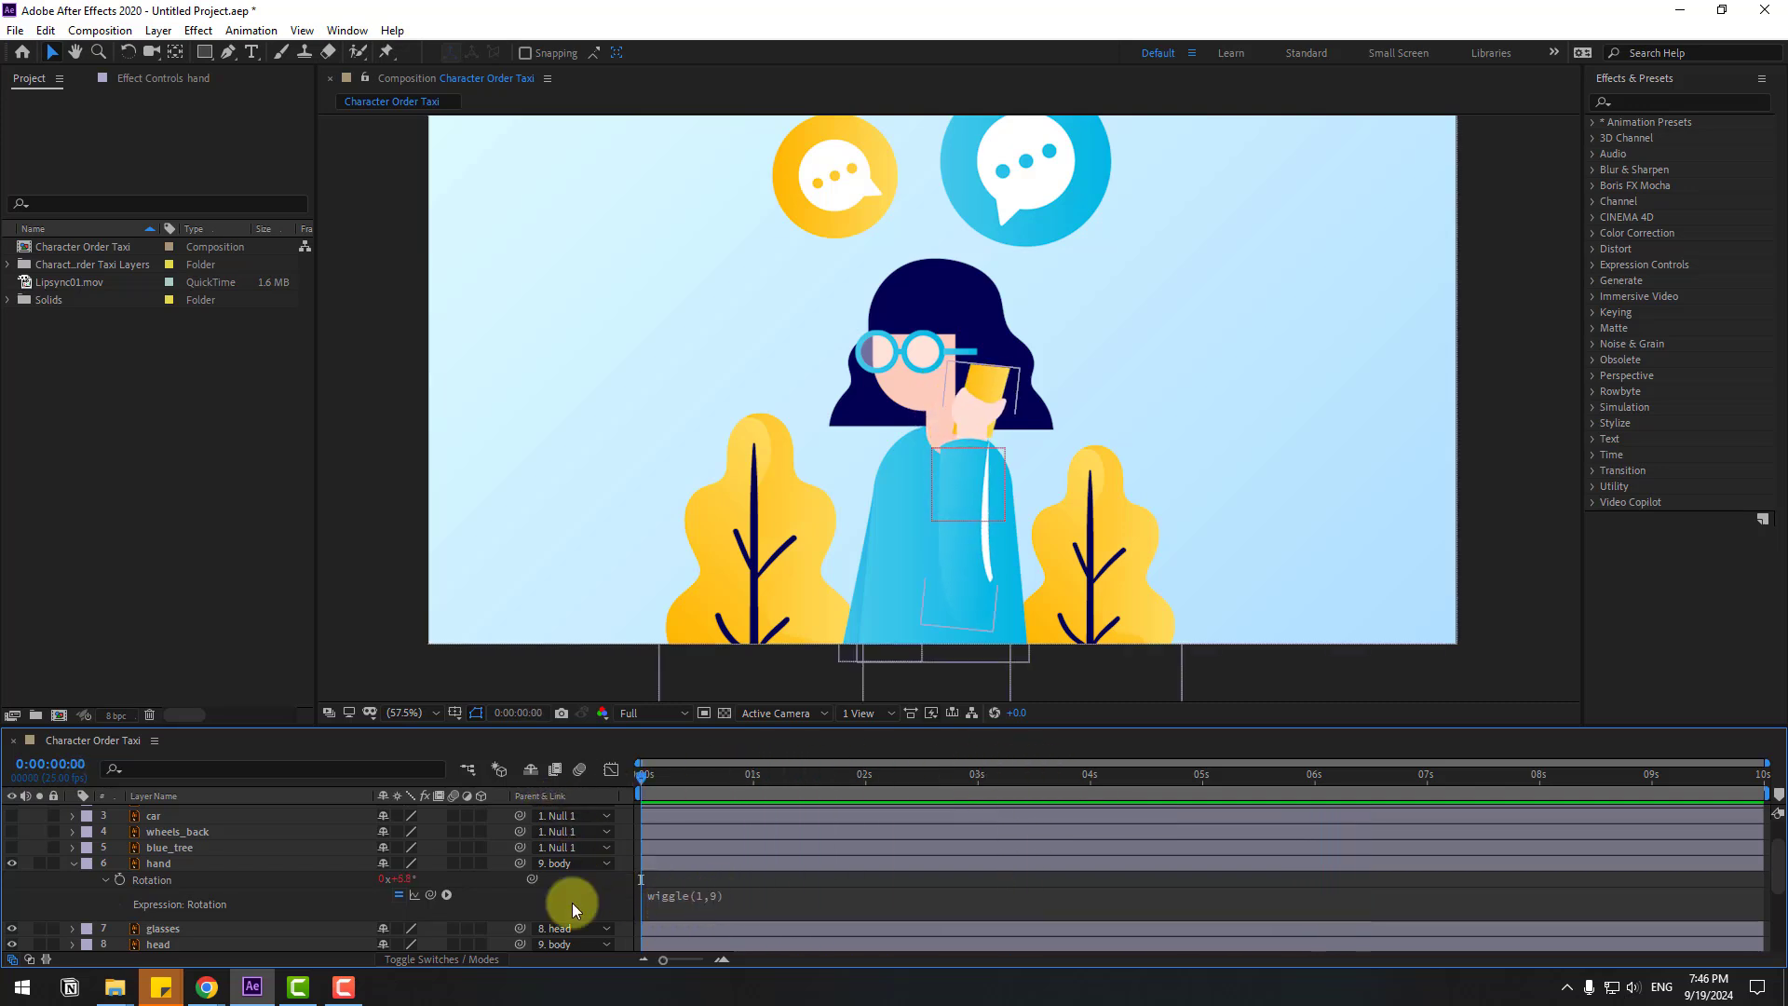
pyautogui.click(154, 863)
pyautogui.press('u')
# Move the head layer's anchor point down to the base of the neck while the layer is soloed.
pyautogui.click(158, 895)
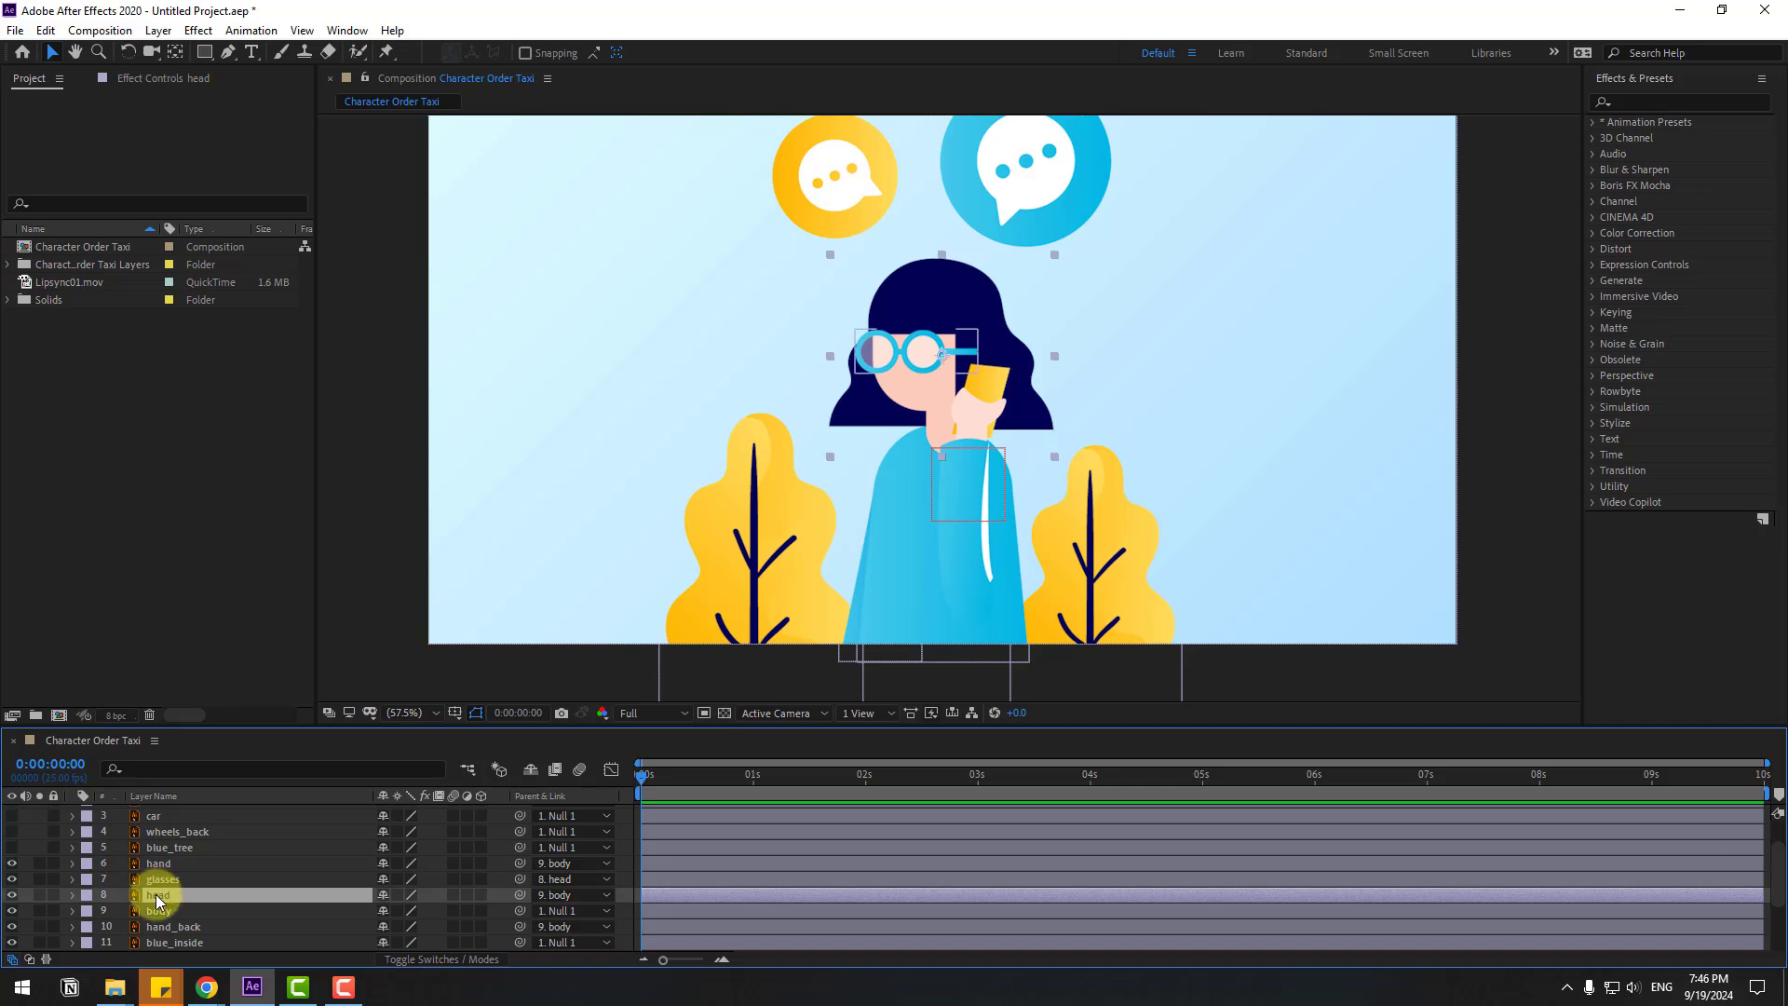
pyautogui.click(39, 894)
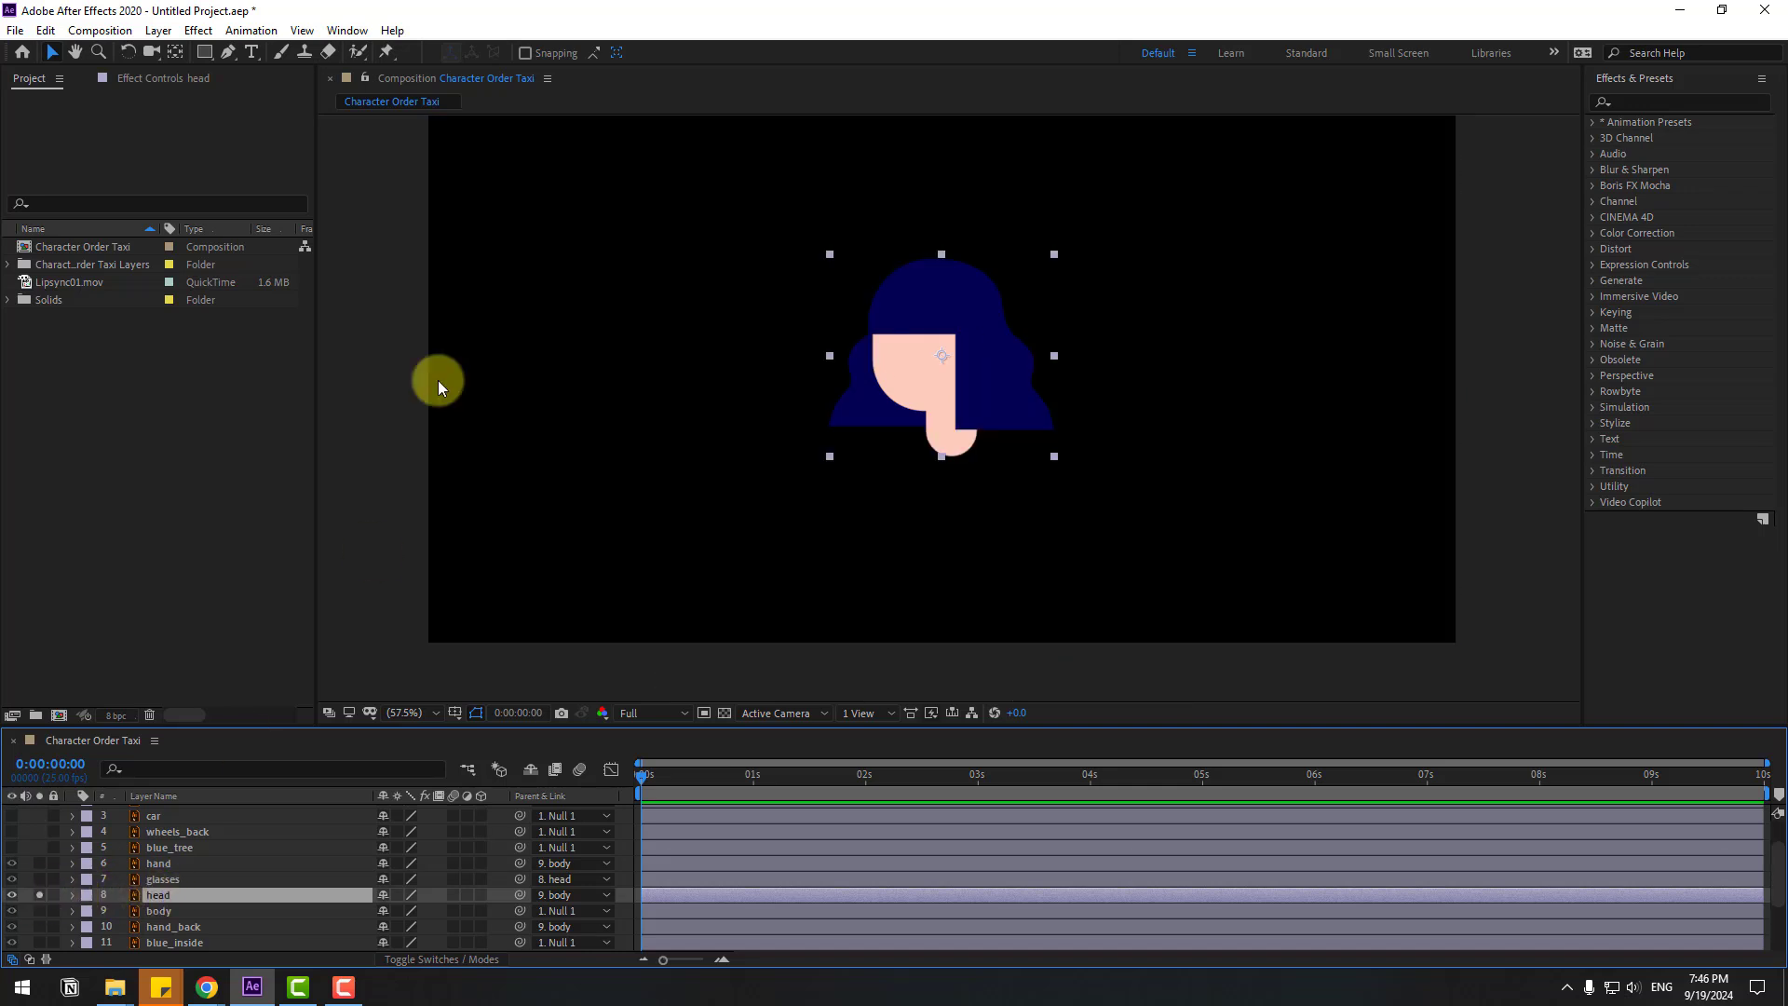
pyautogui.click(175, 51)
pyautogui.moveTo(943, 355); pyautogui.dragTo(946, 459)
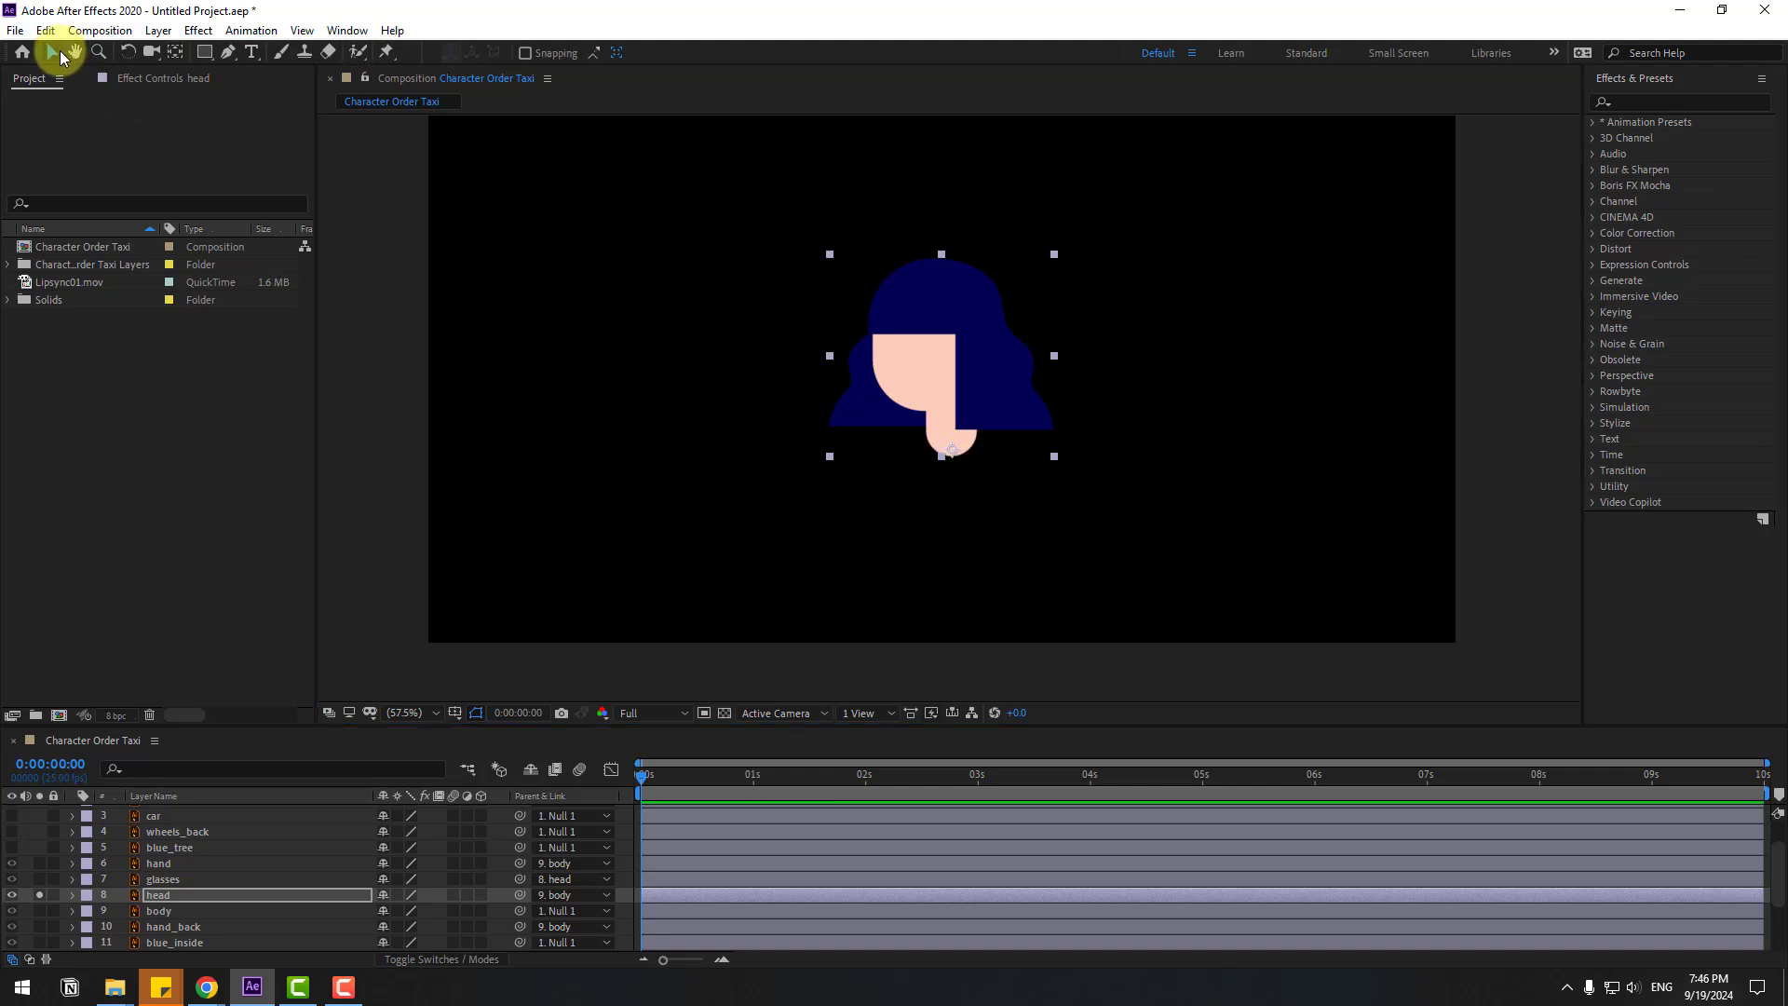
pyautogui.click(39, 895)
# Add the expression wiggle(1,7) to the head layer's Rotation.
pyautogui.click(160, 894)
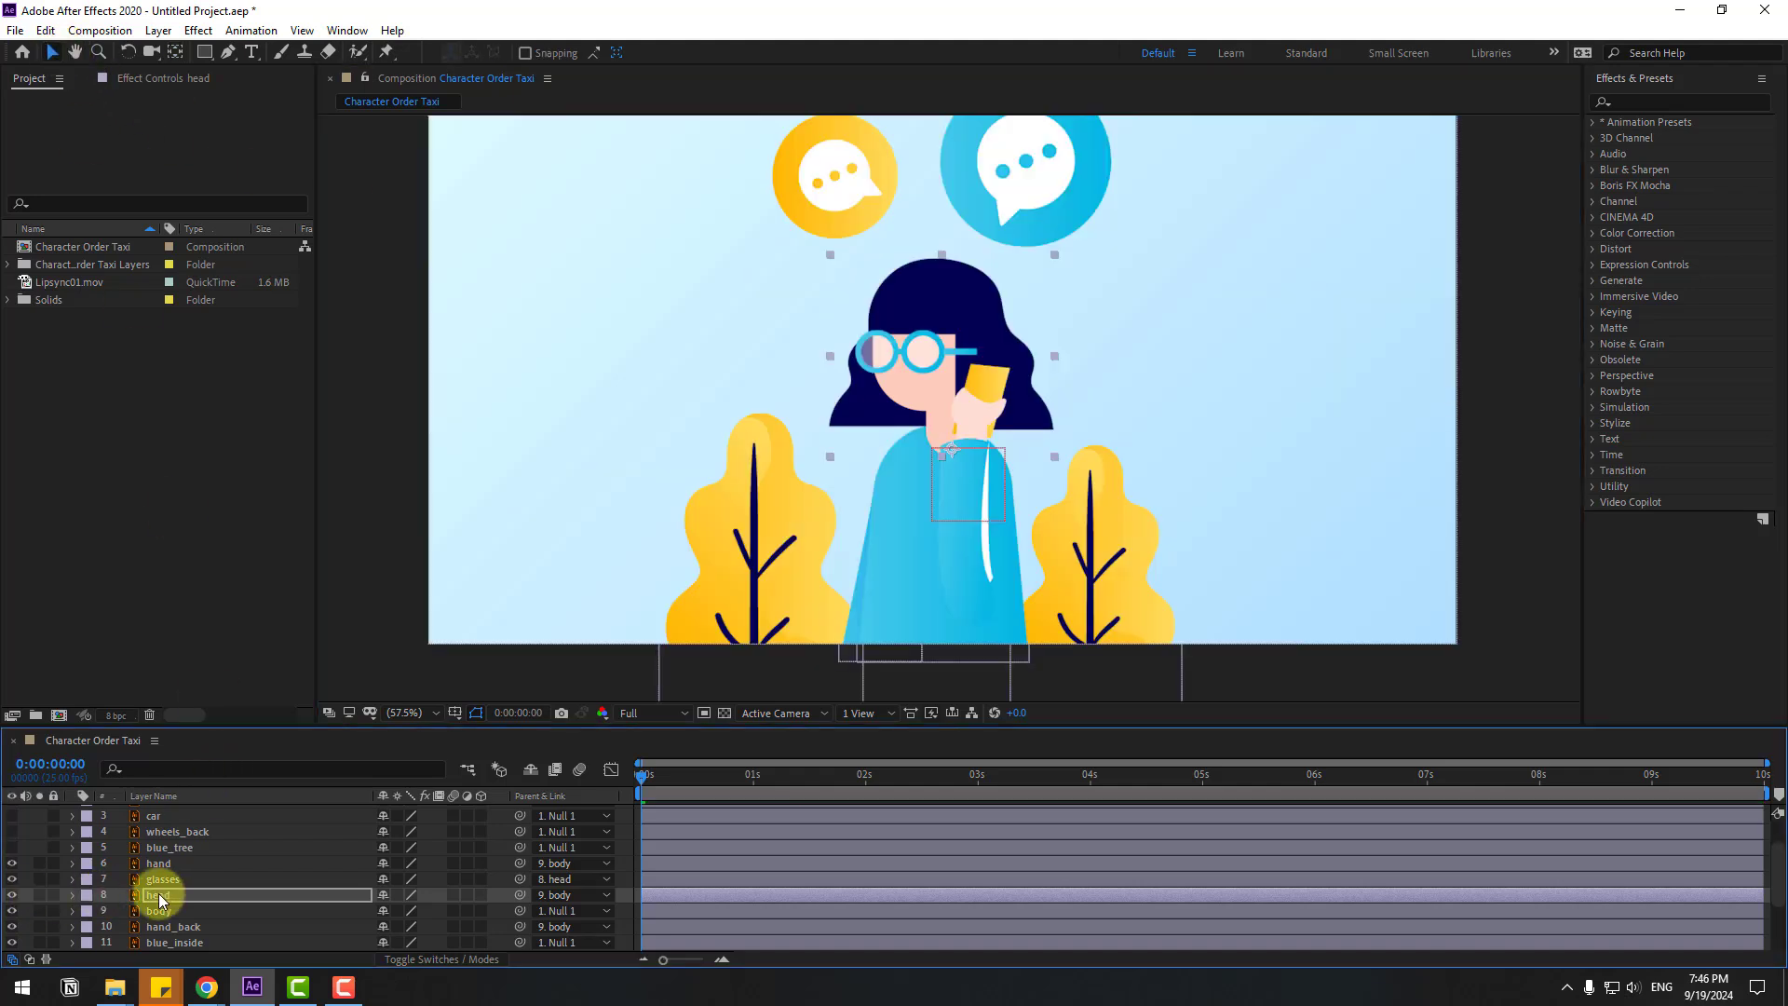
pyautogui.press('r')
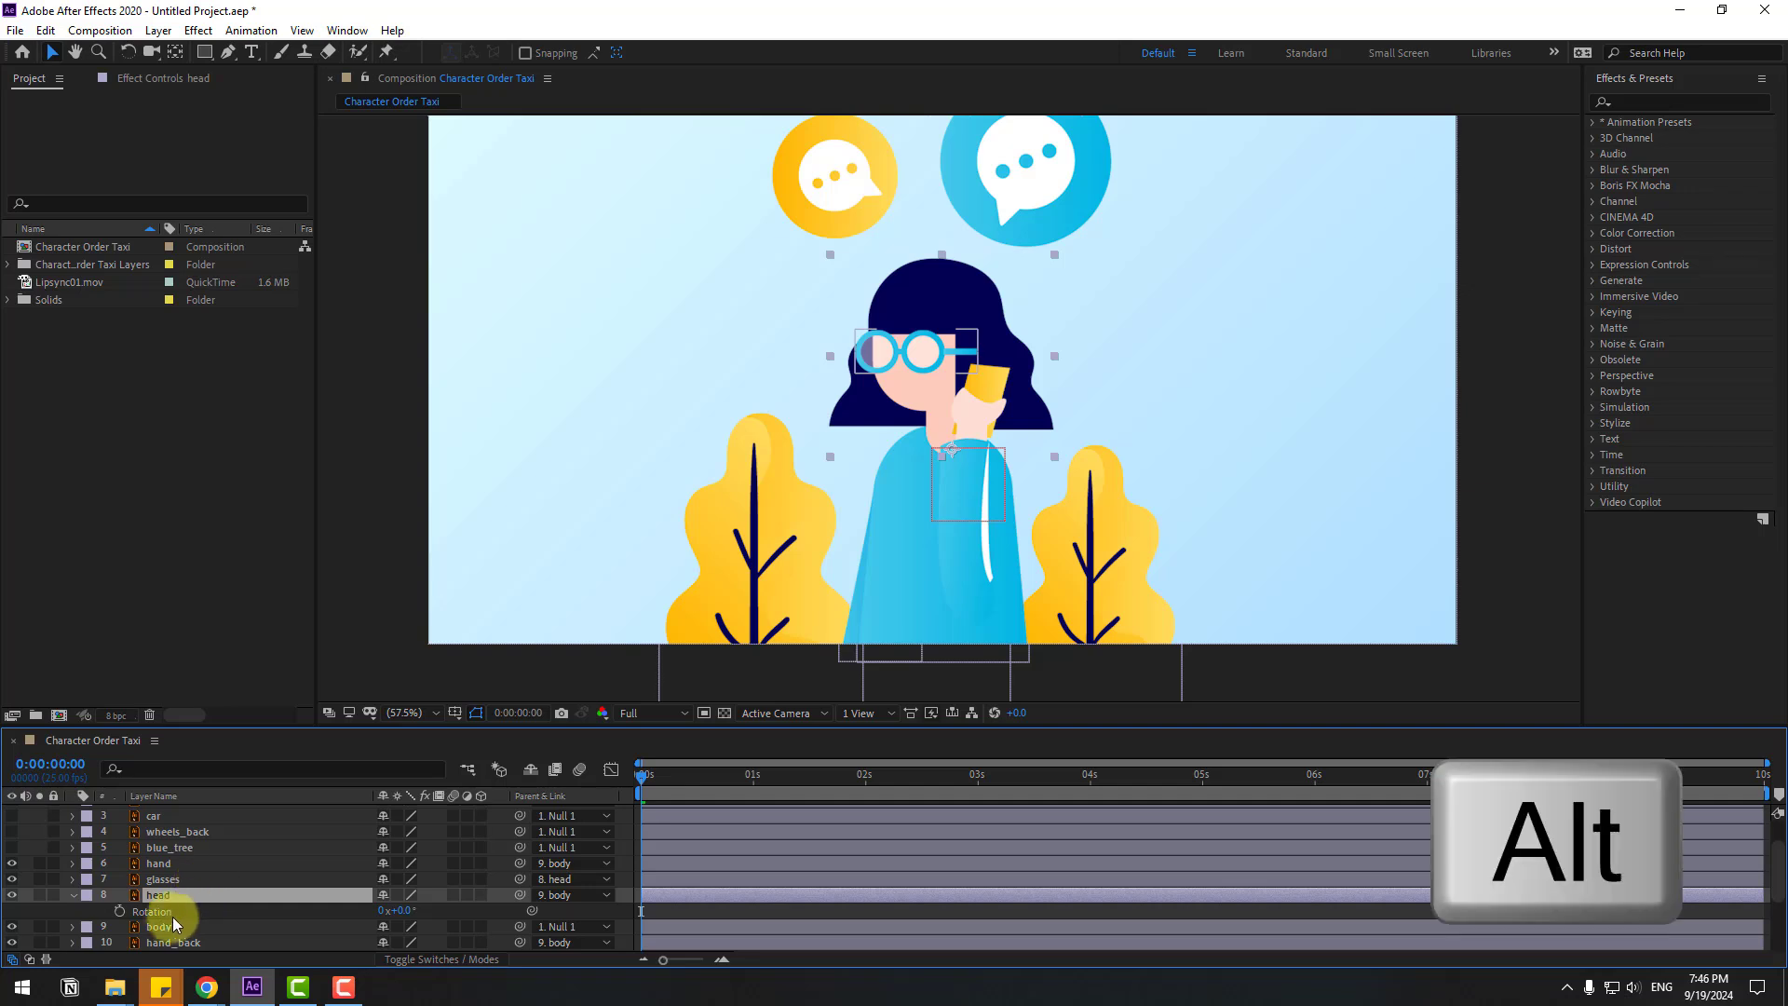
pyautogui.keyDown('alt'); pyautogui.click(120, 911); pyautogui.keyUp('alt')
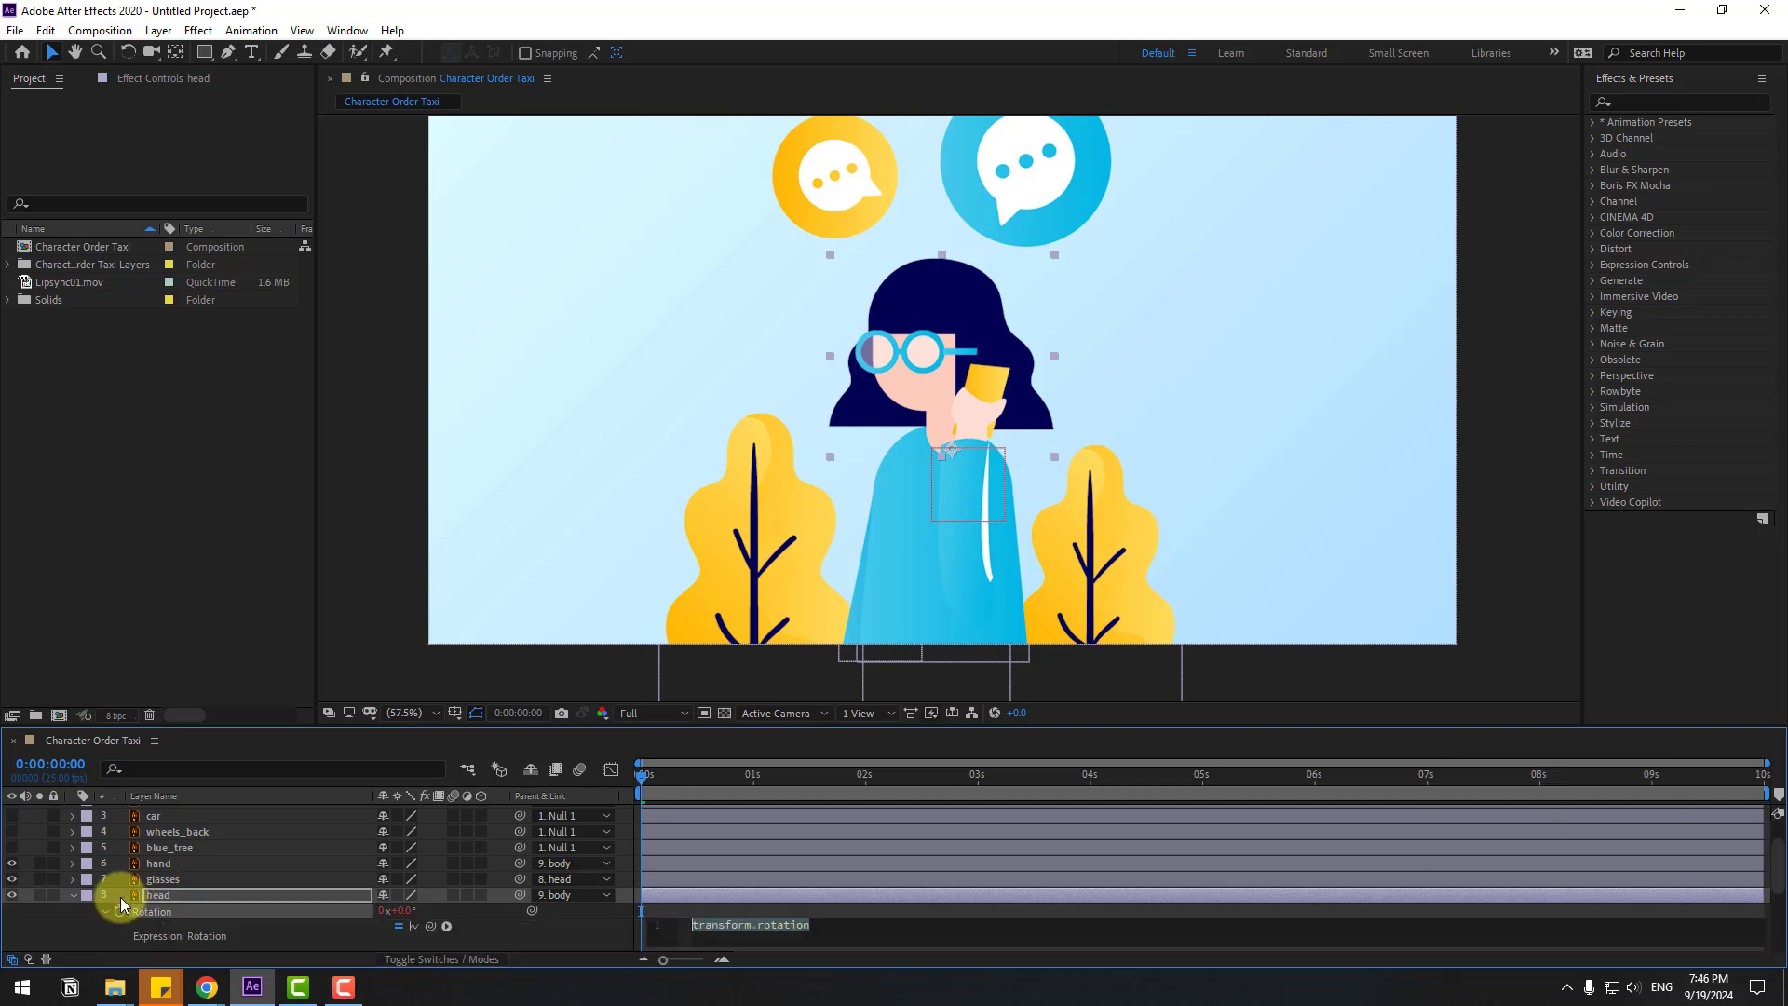
pyautogui.write('wiggle(1,7')
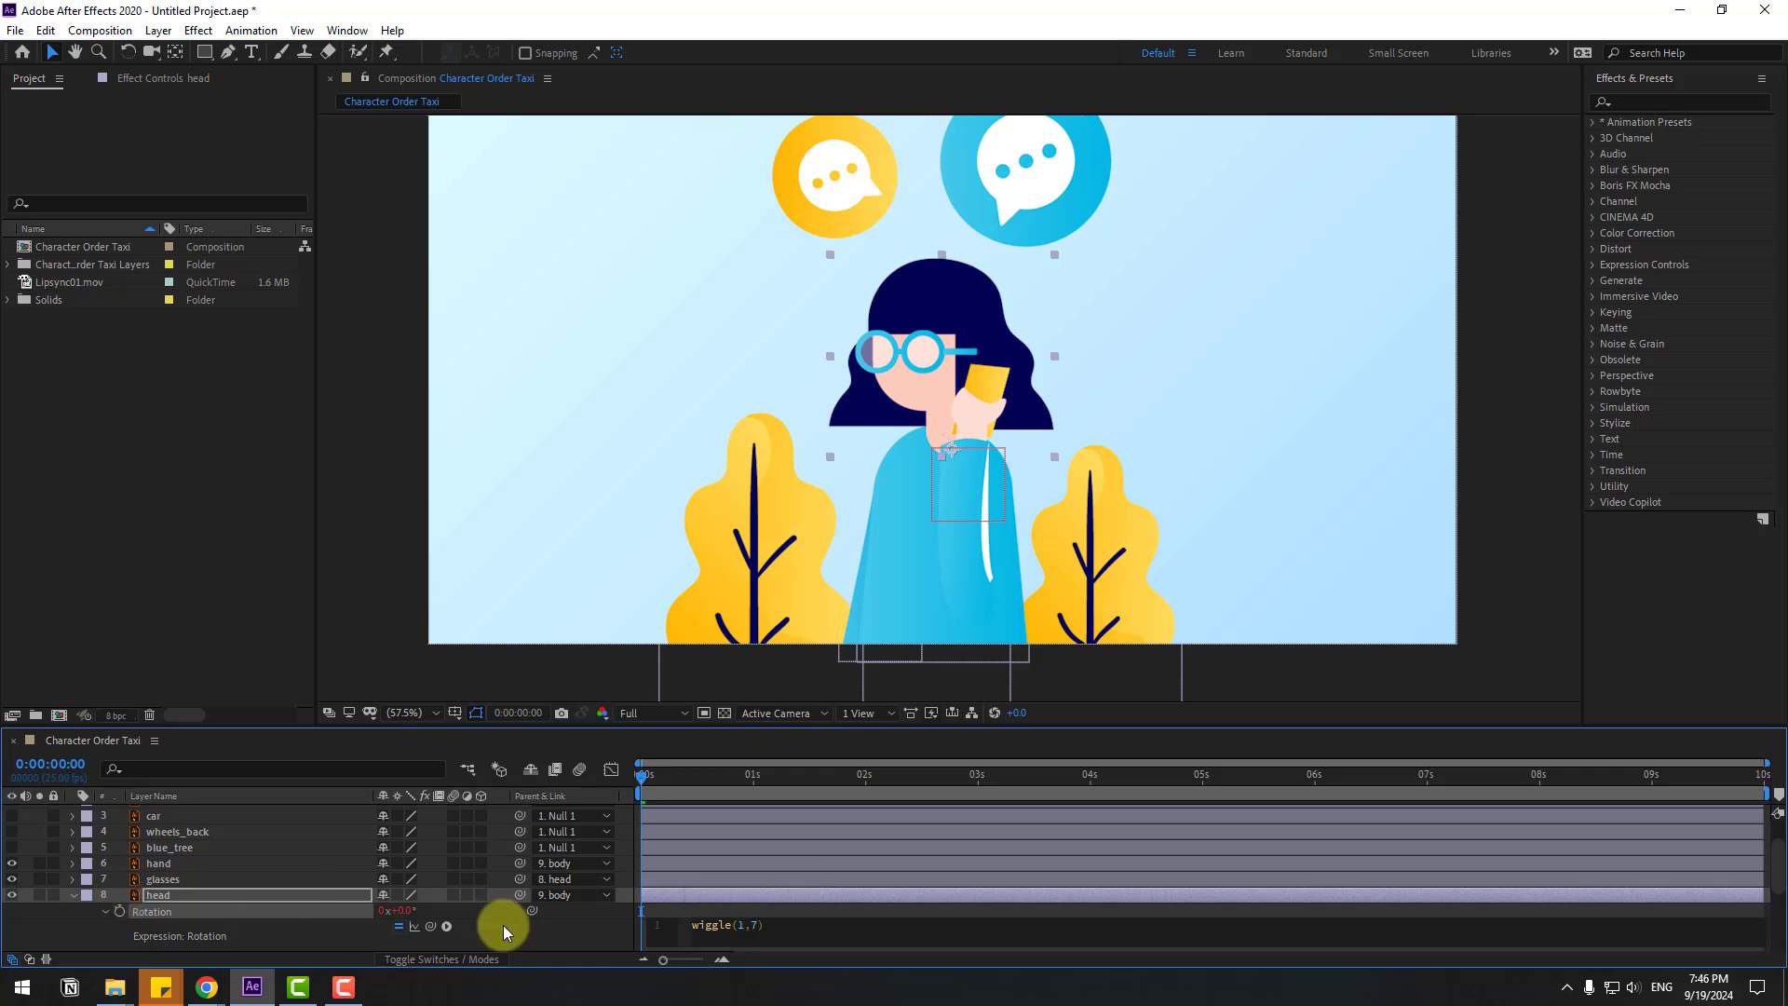
pyautogui.click(704, 897)
# Preview the combined head and hand movement and collapse the head layer's properties.
pyautogui.press('space')
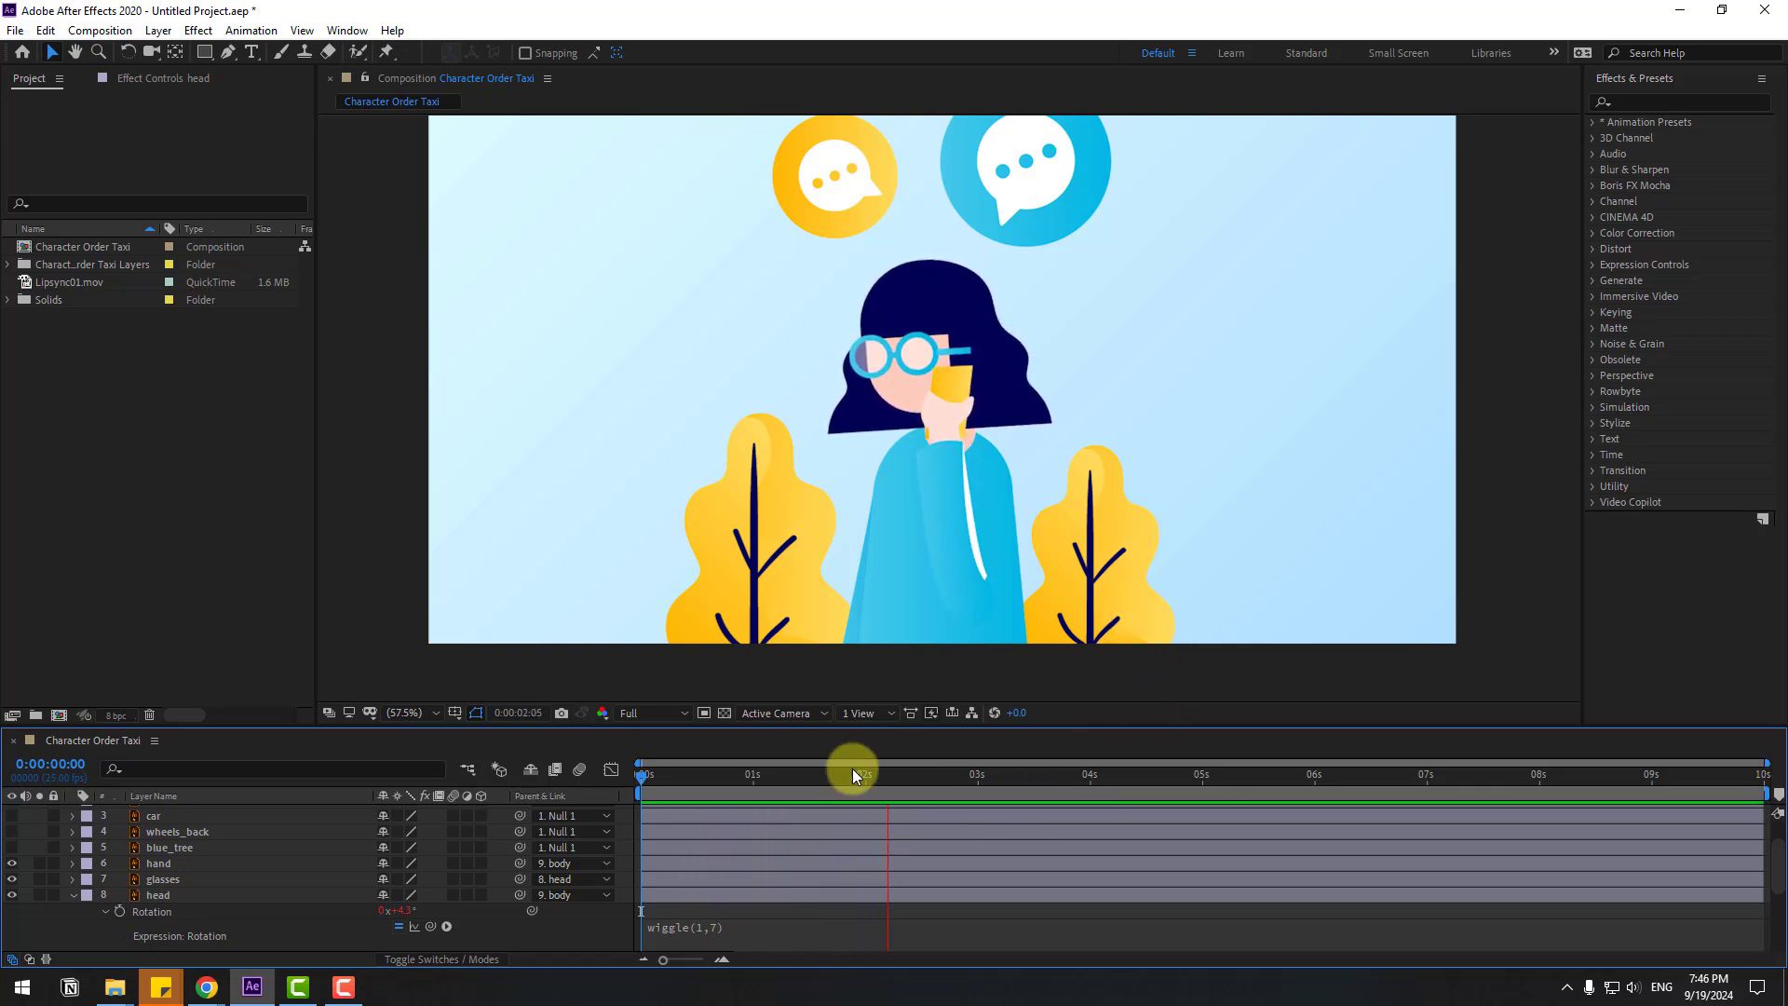
pyautogui.press('space')
pyautogui.click(74, 895)
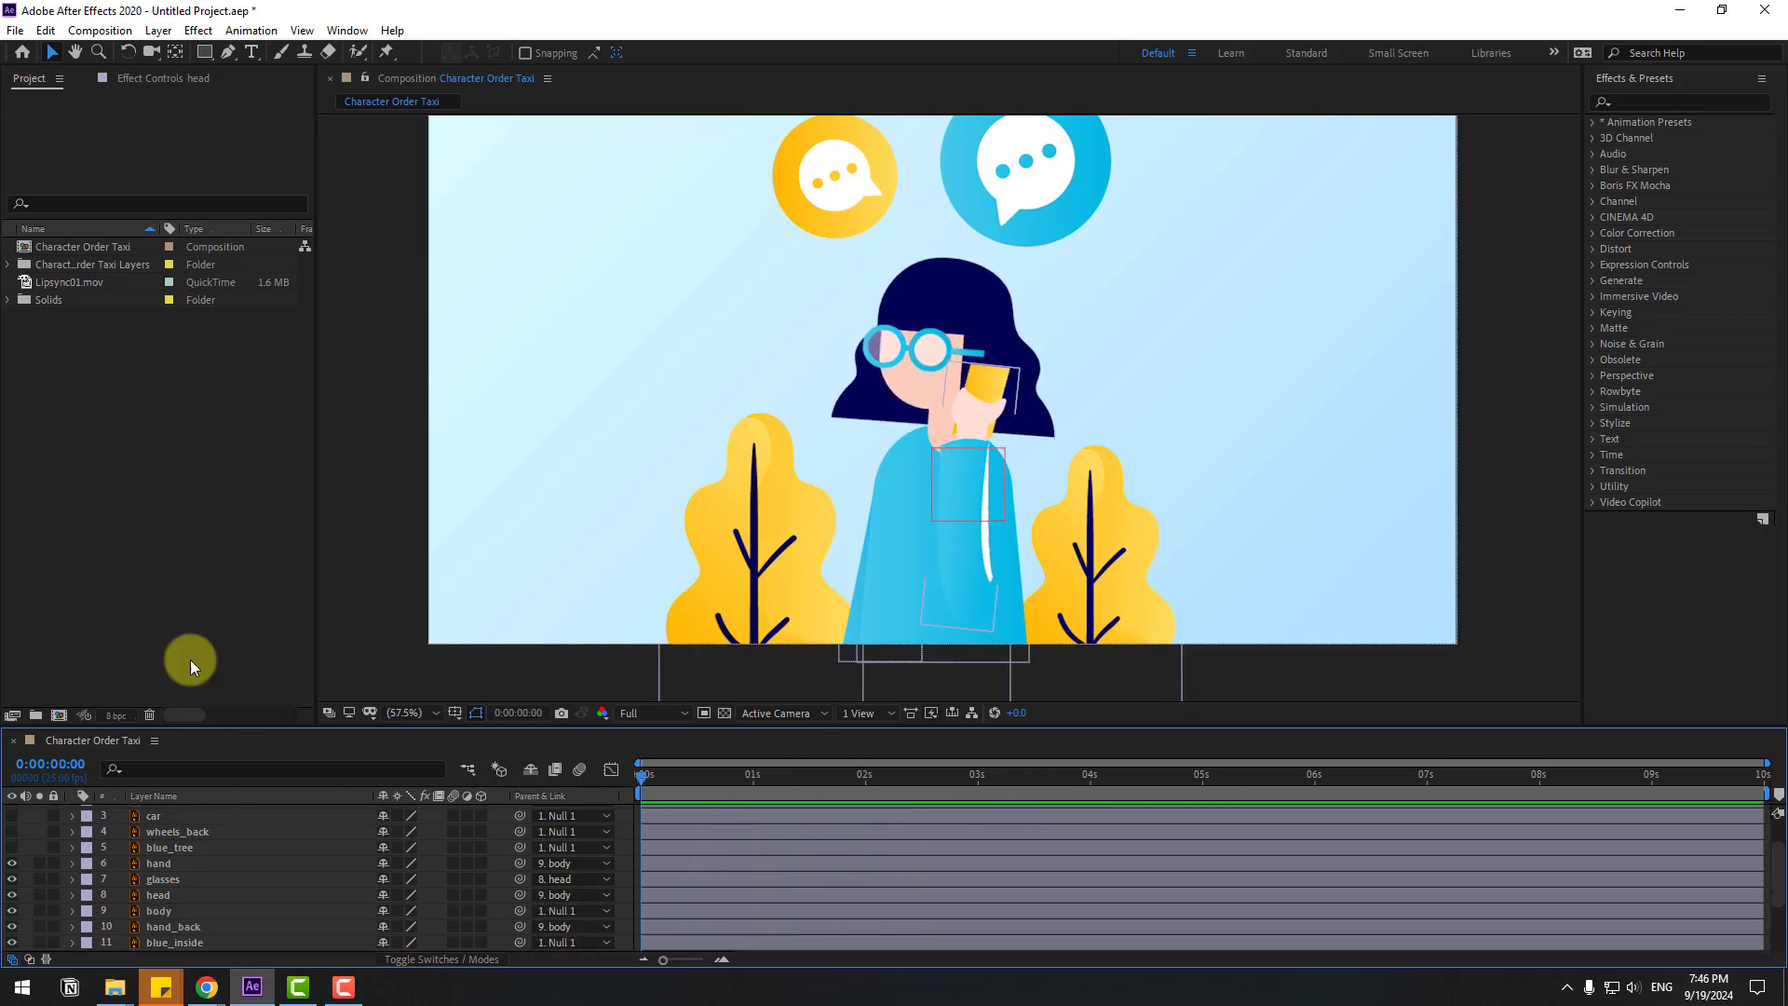
# Add Lipsync01.mov to the composition between the hand and glasses layers and move it onto the lower part of the face.
pyautogui.click(75, 282)
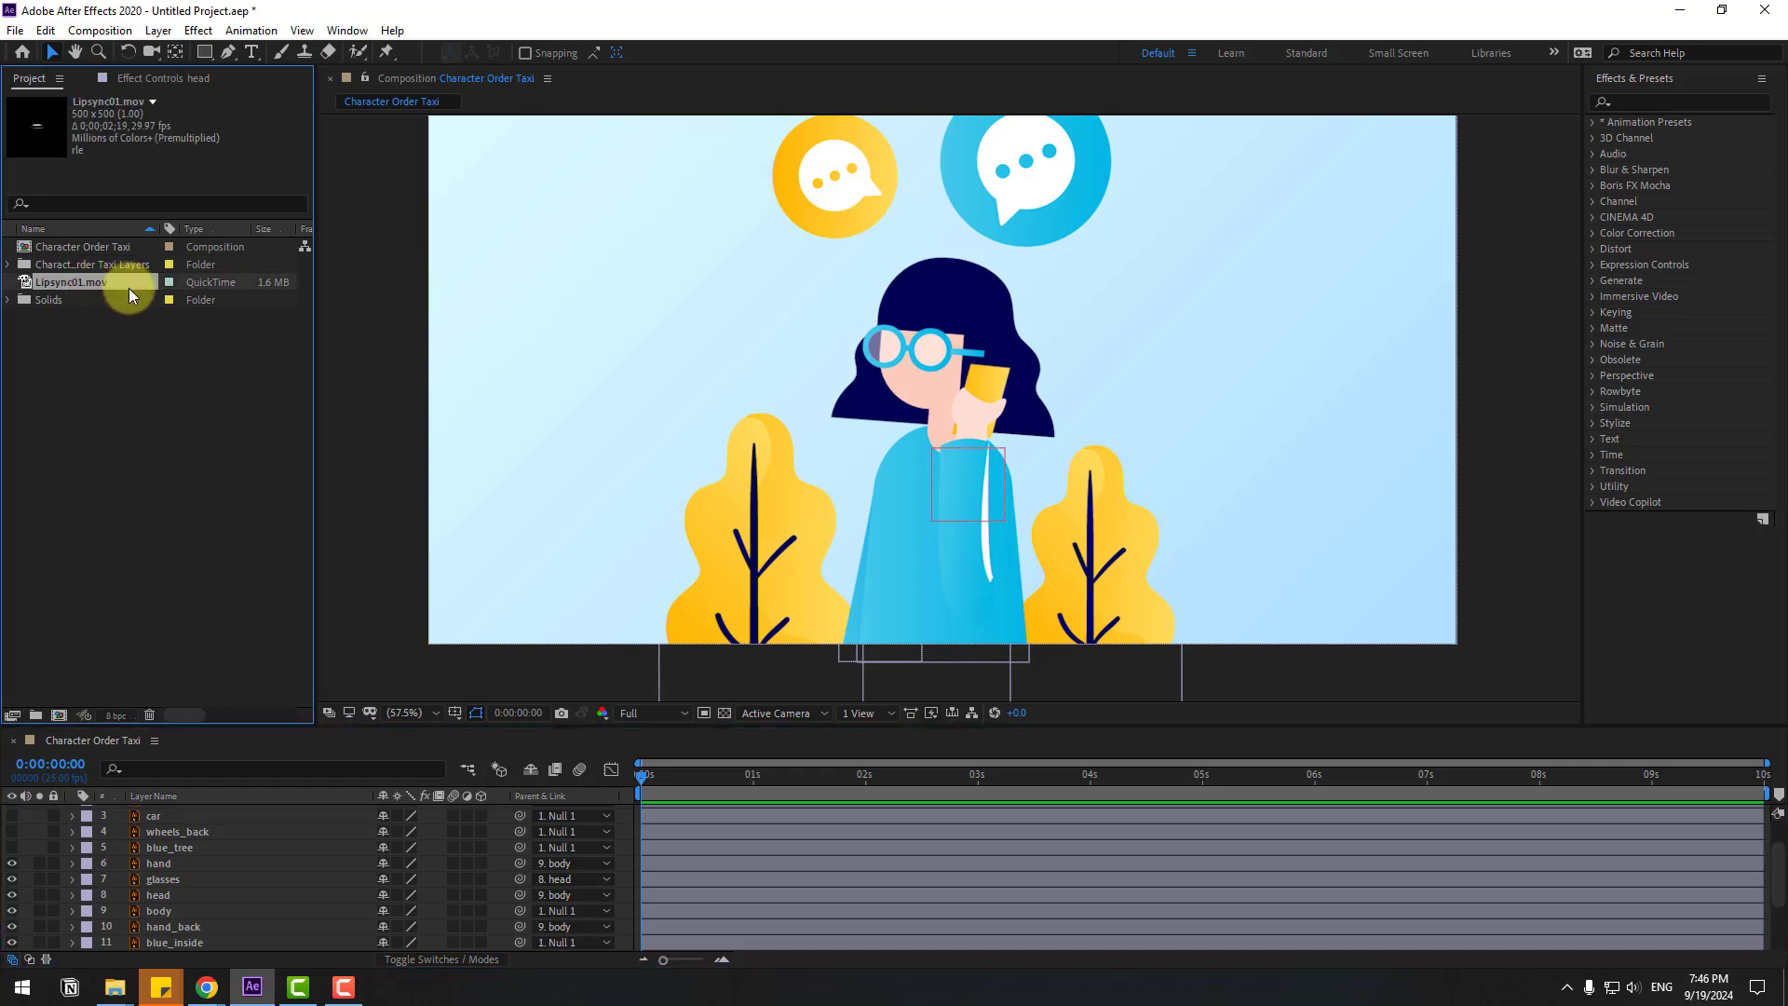
pyautogui.moveTo(99, 281)
pyautogui.mouseDown()
pyautogui.moveTo(239, 746)
pyautogui.moveTo(232, 840)
pyautogui.moveTo(203, 875)
pyautogui.mouseUp()
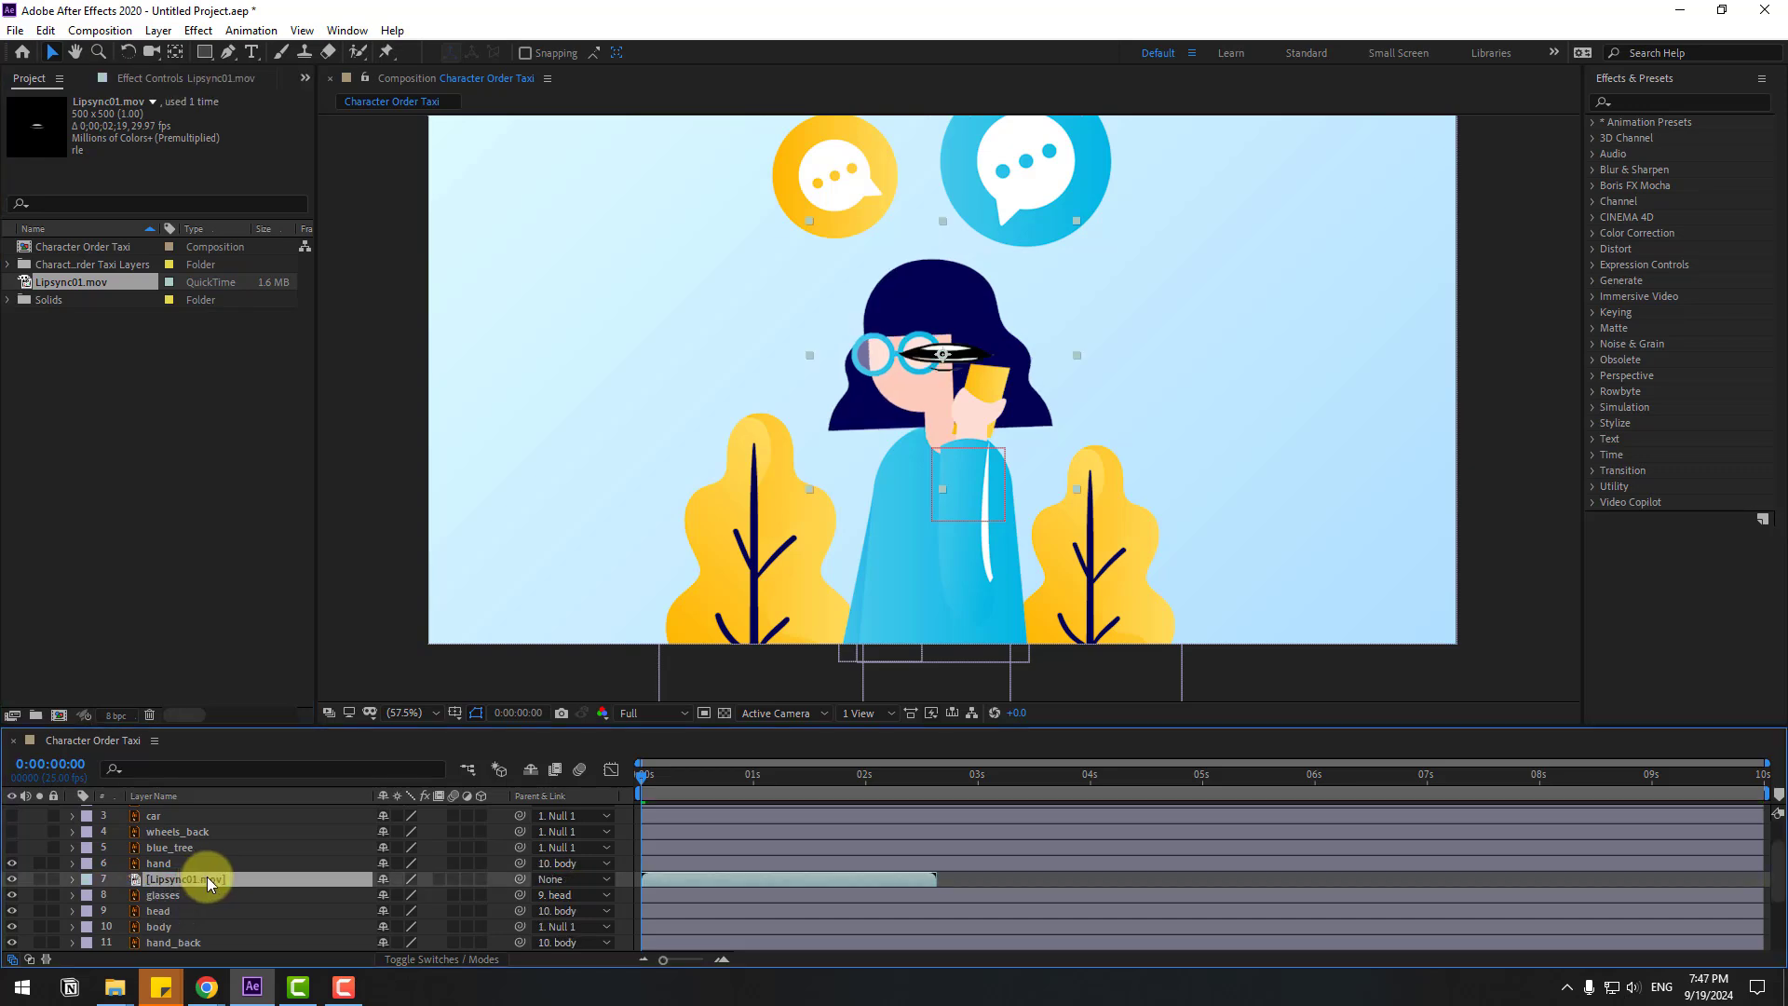
pyautogui.moveTo(946, 354); pyautogui.dragTo(917, 402)
# Scale the lip-sync clip to 24% so it fits the character's mouth, and parent it to head.
pyautogui.scroll(2, 931, 439)
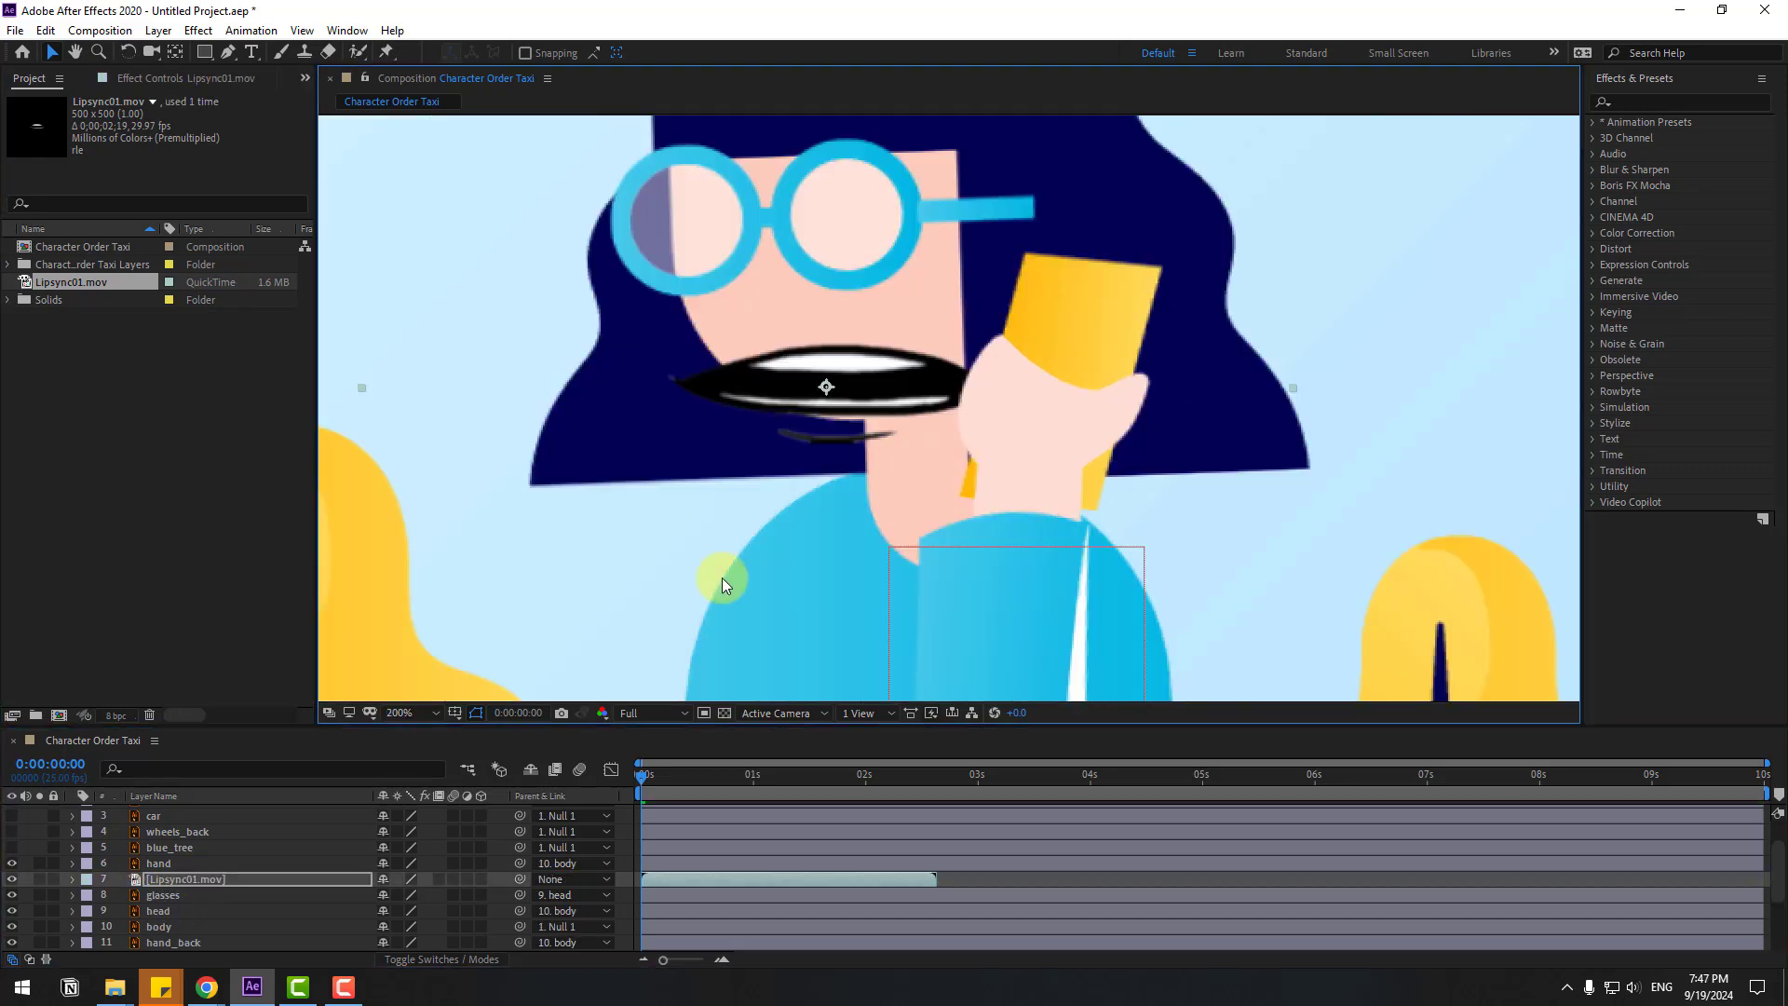
pyautogui.press('s')
pyautogui.moveTo(402, 894); pyautogui.dragTo(330, 886)
pyautogui.moveTo(837, 393); pyautogui.dragTo(831, 379)
pyautogui.moveTo(516, 879); pyautogui.dragTo(159, 927)
# Slow down the Lipsync01.mov layer with a Time Stretch factor of 150, previewing the mouth movement before and after.
pyautogui.press('space')
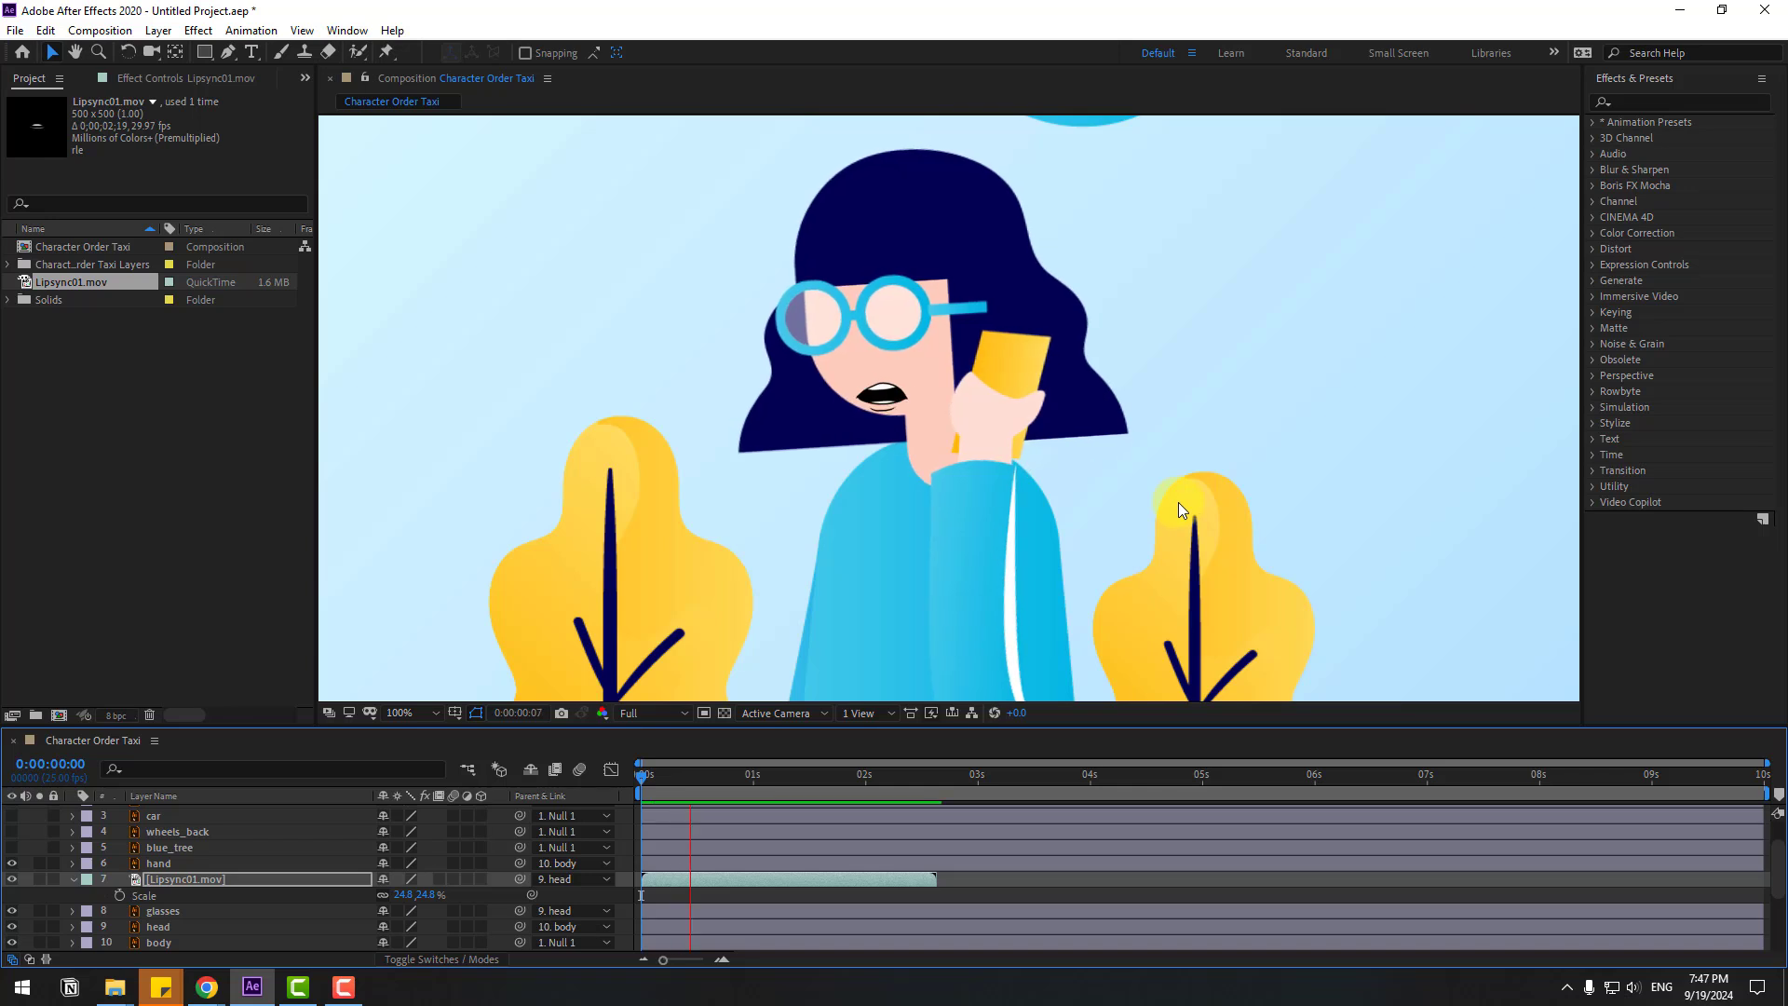
pyautogui.press('space')
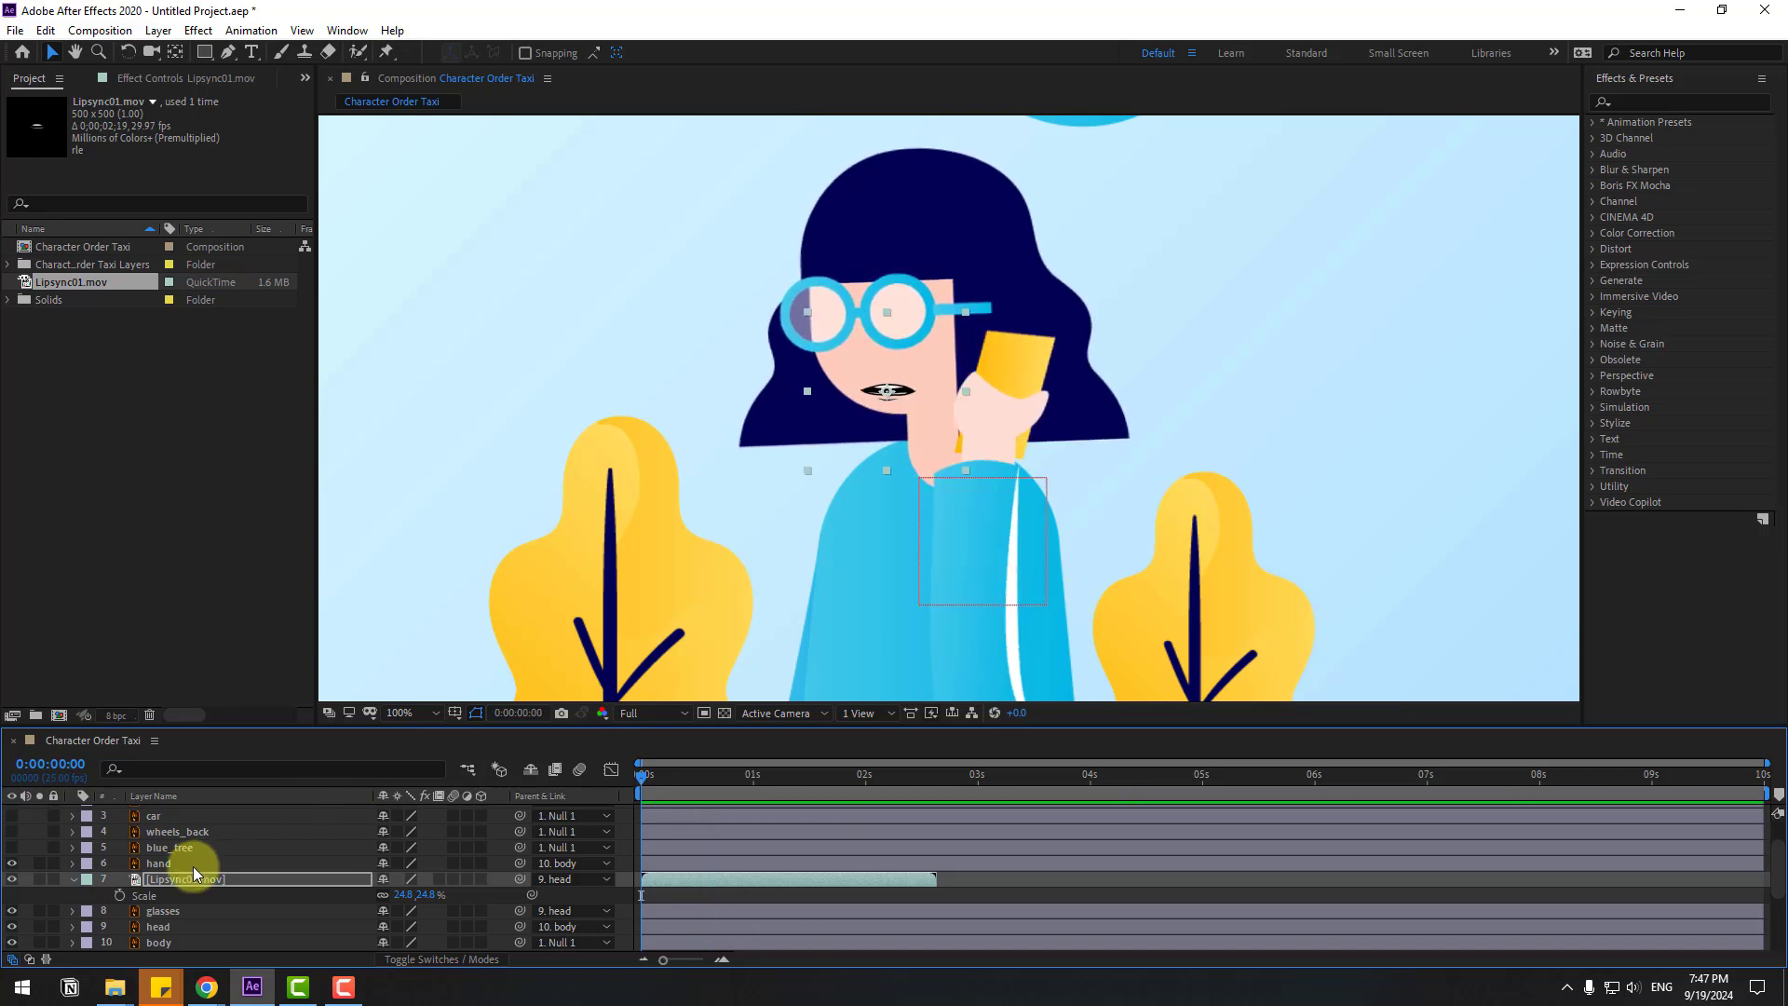
pyautogui.click(162, 878)
pyautogui.rightClick(194, 879)
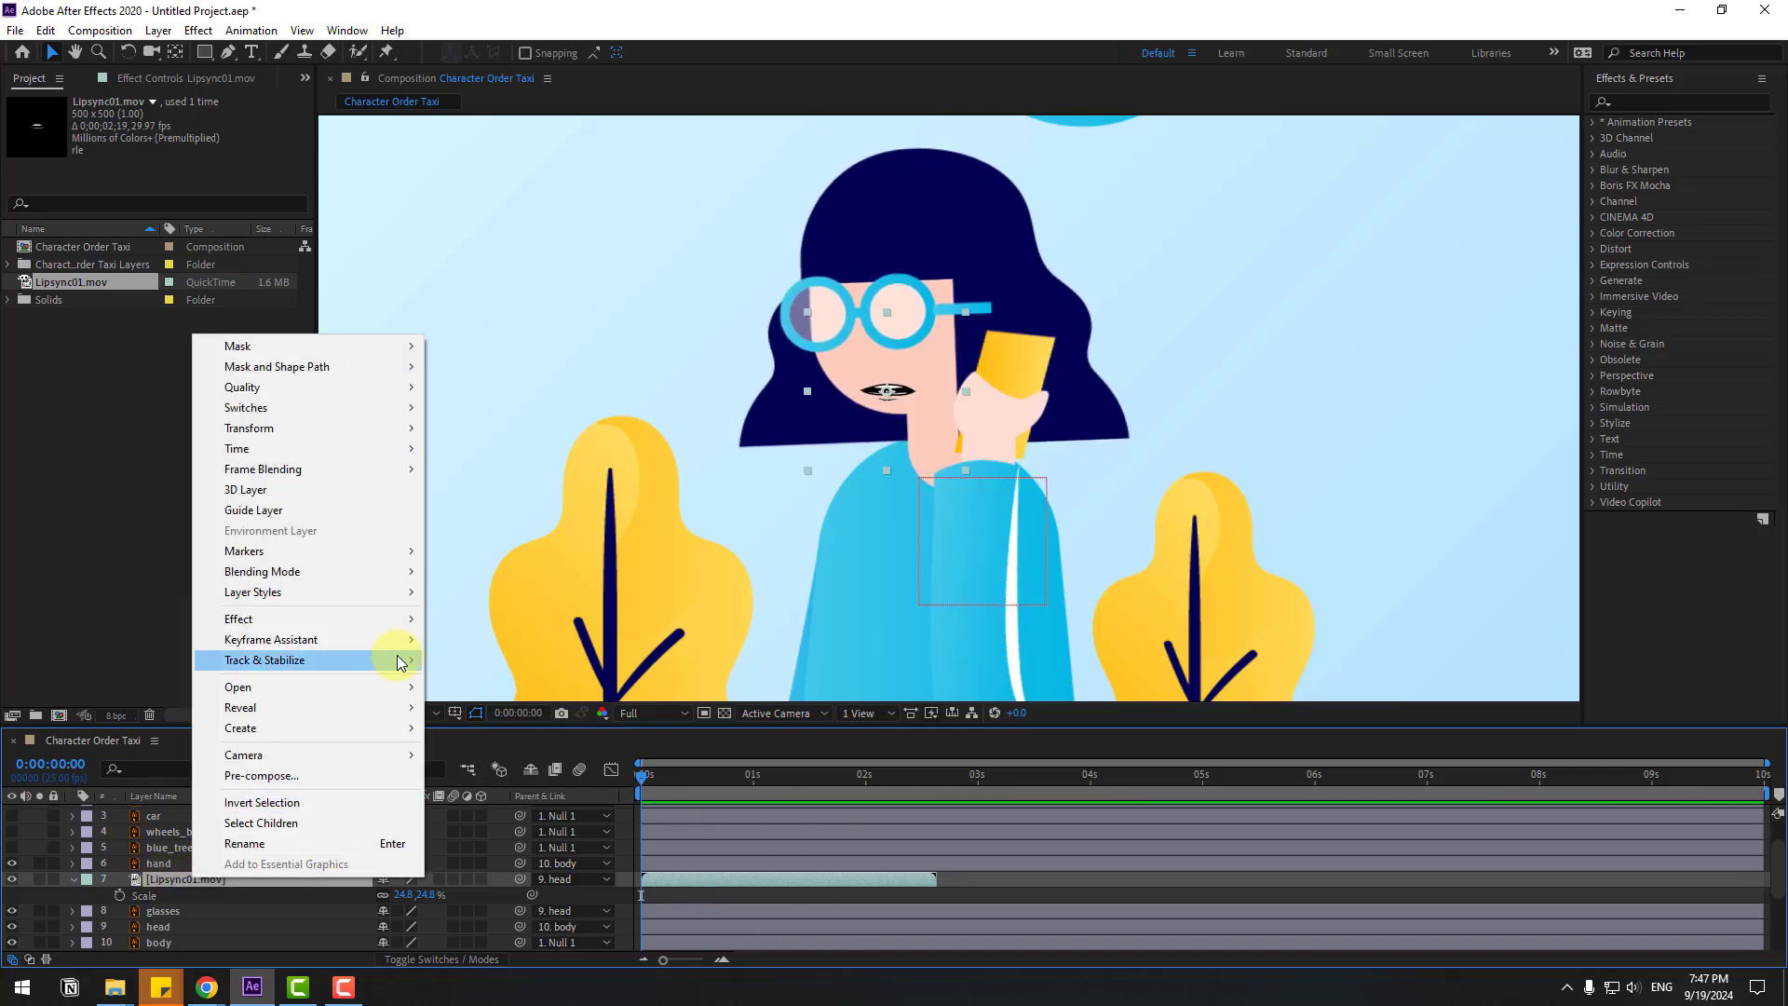
pyautogui.moveTo(367, 449)
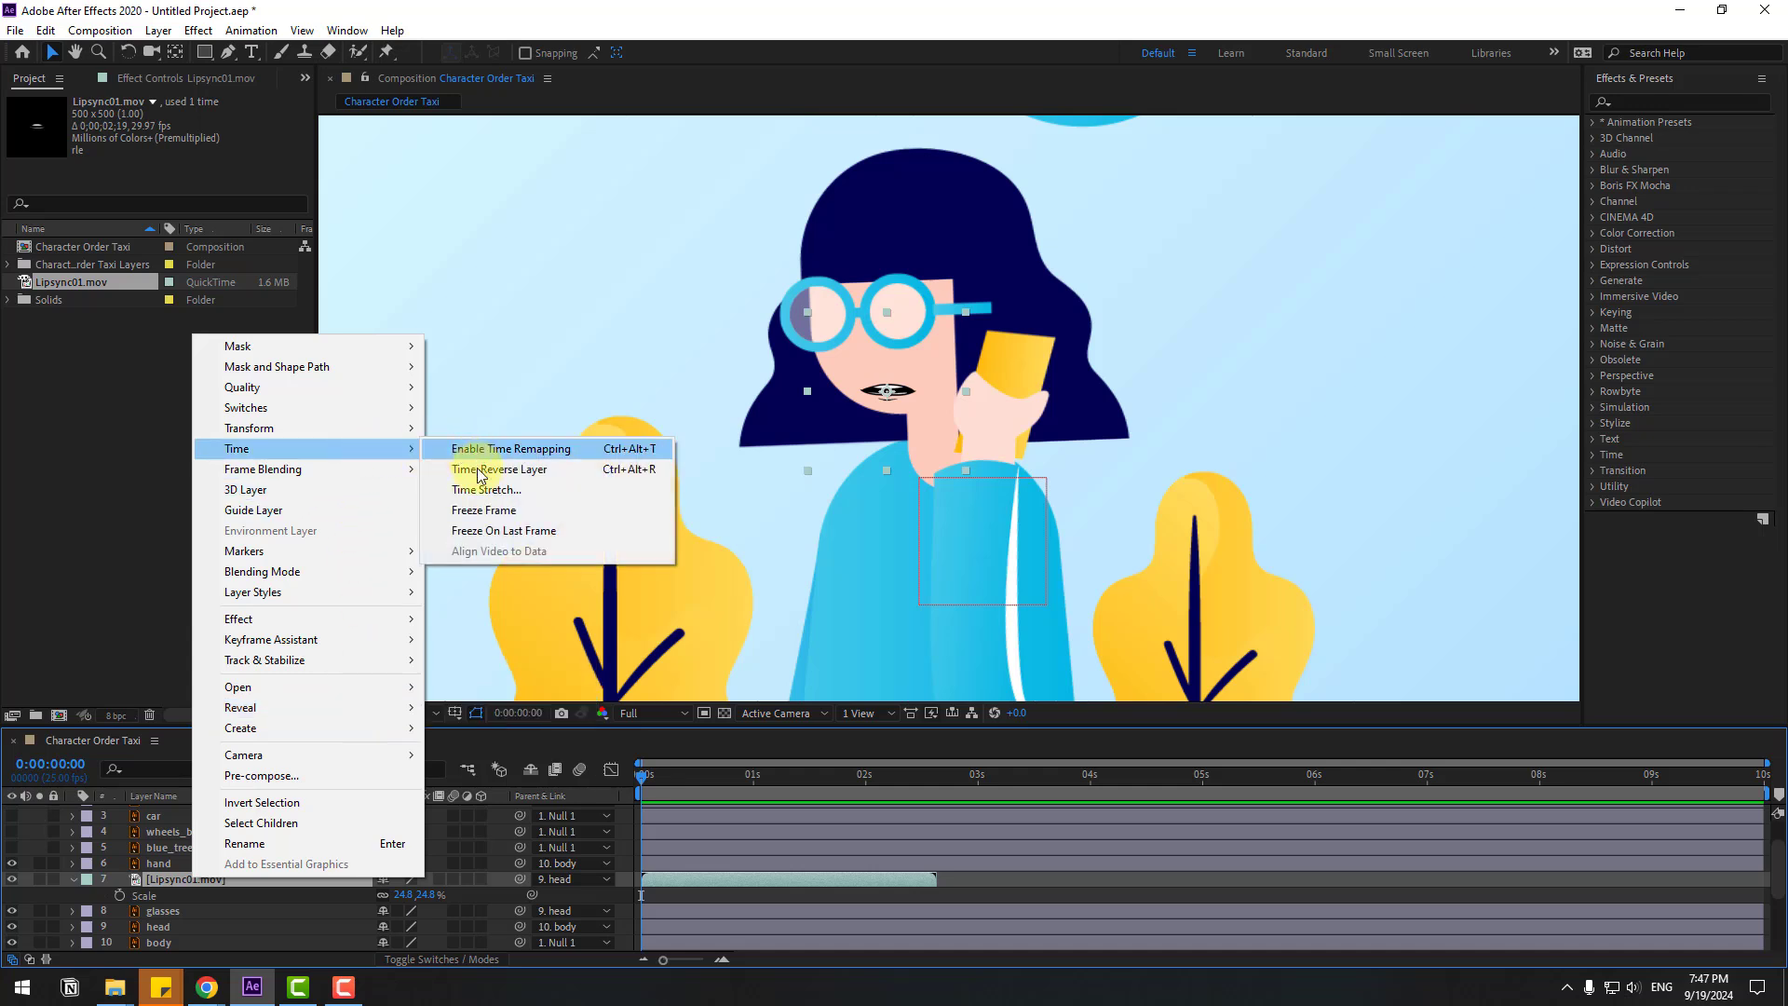
pyautogui.click(486, 491)
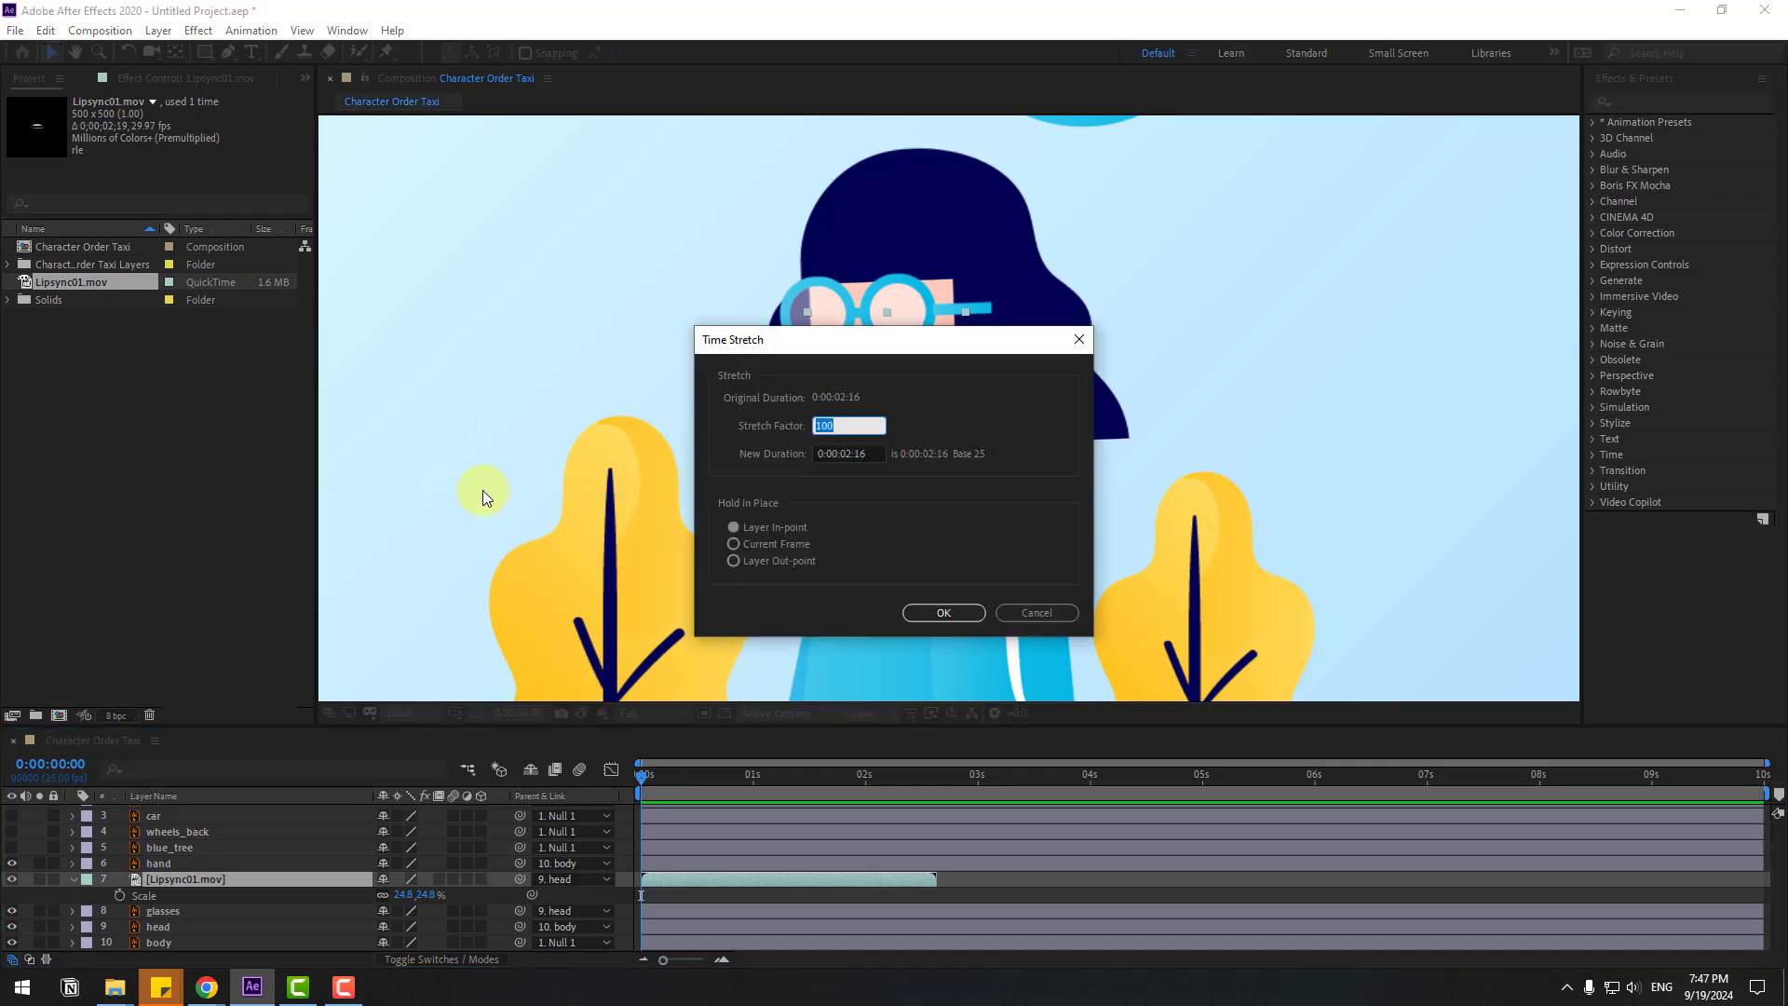
pyautogui.write('150')
pyautogui.click(944, 612)
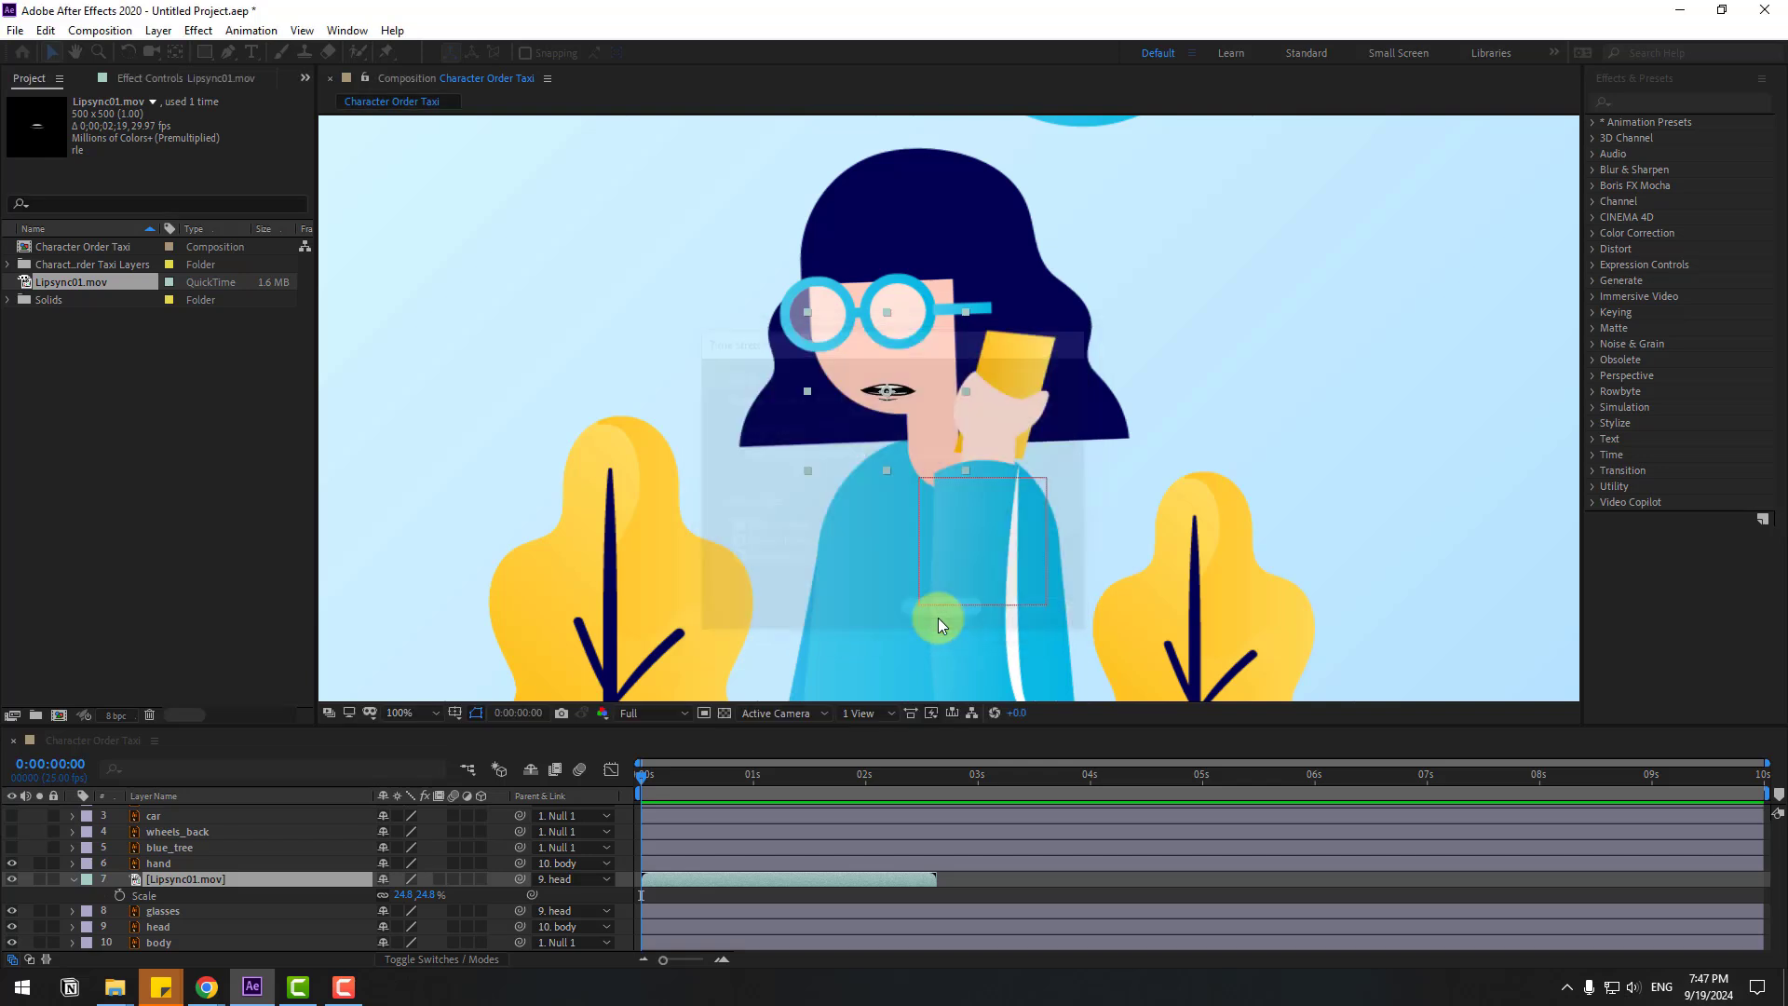
pyautogui.press('space')
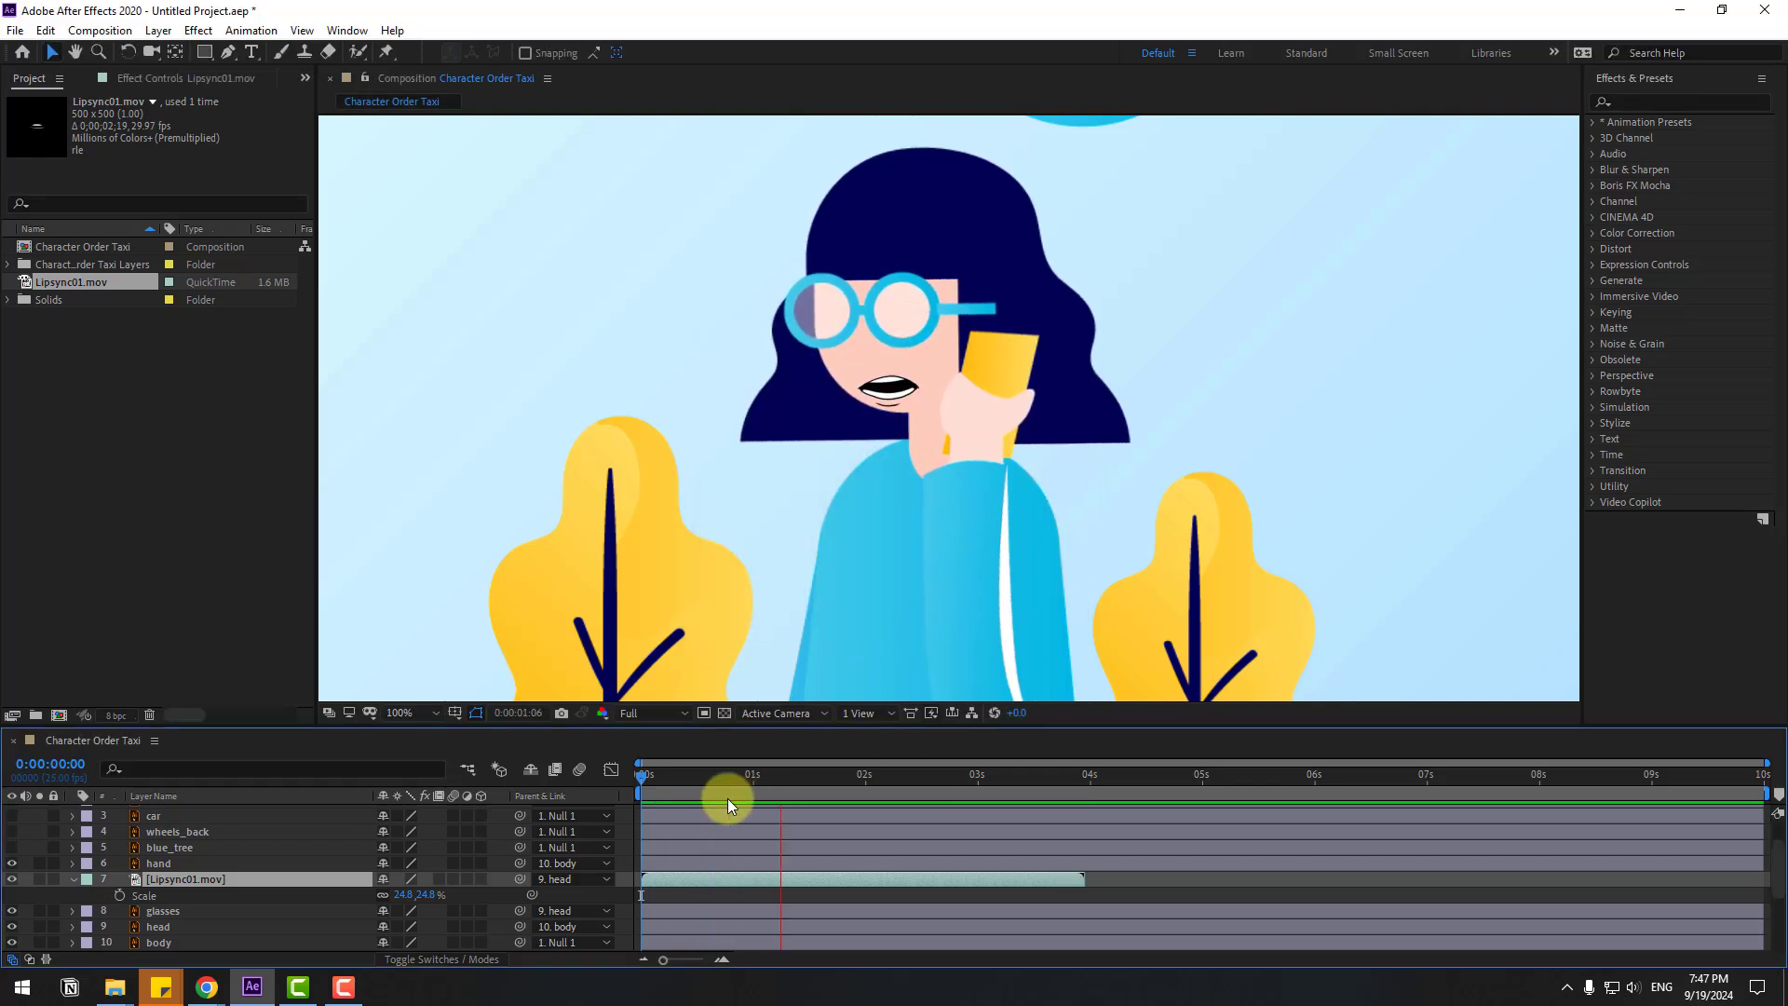
pyautogui.click(748, 785)
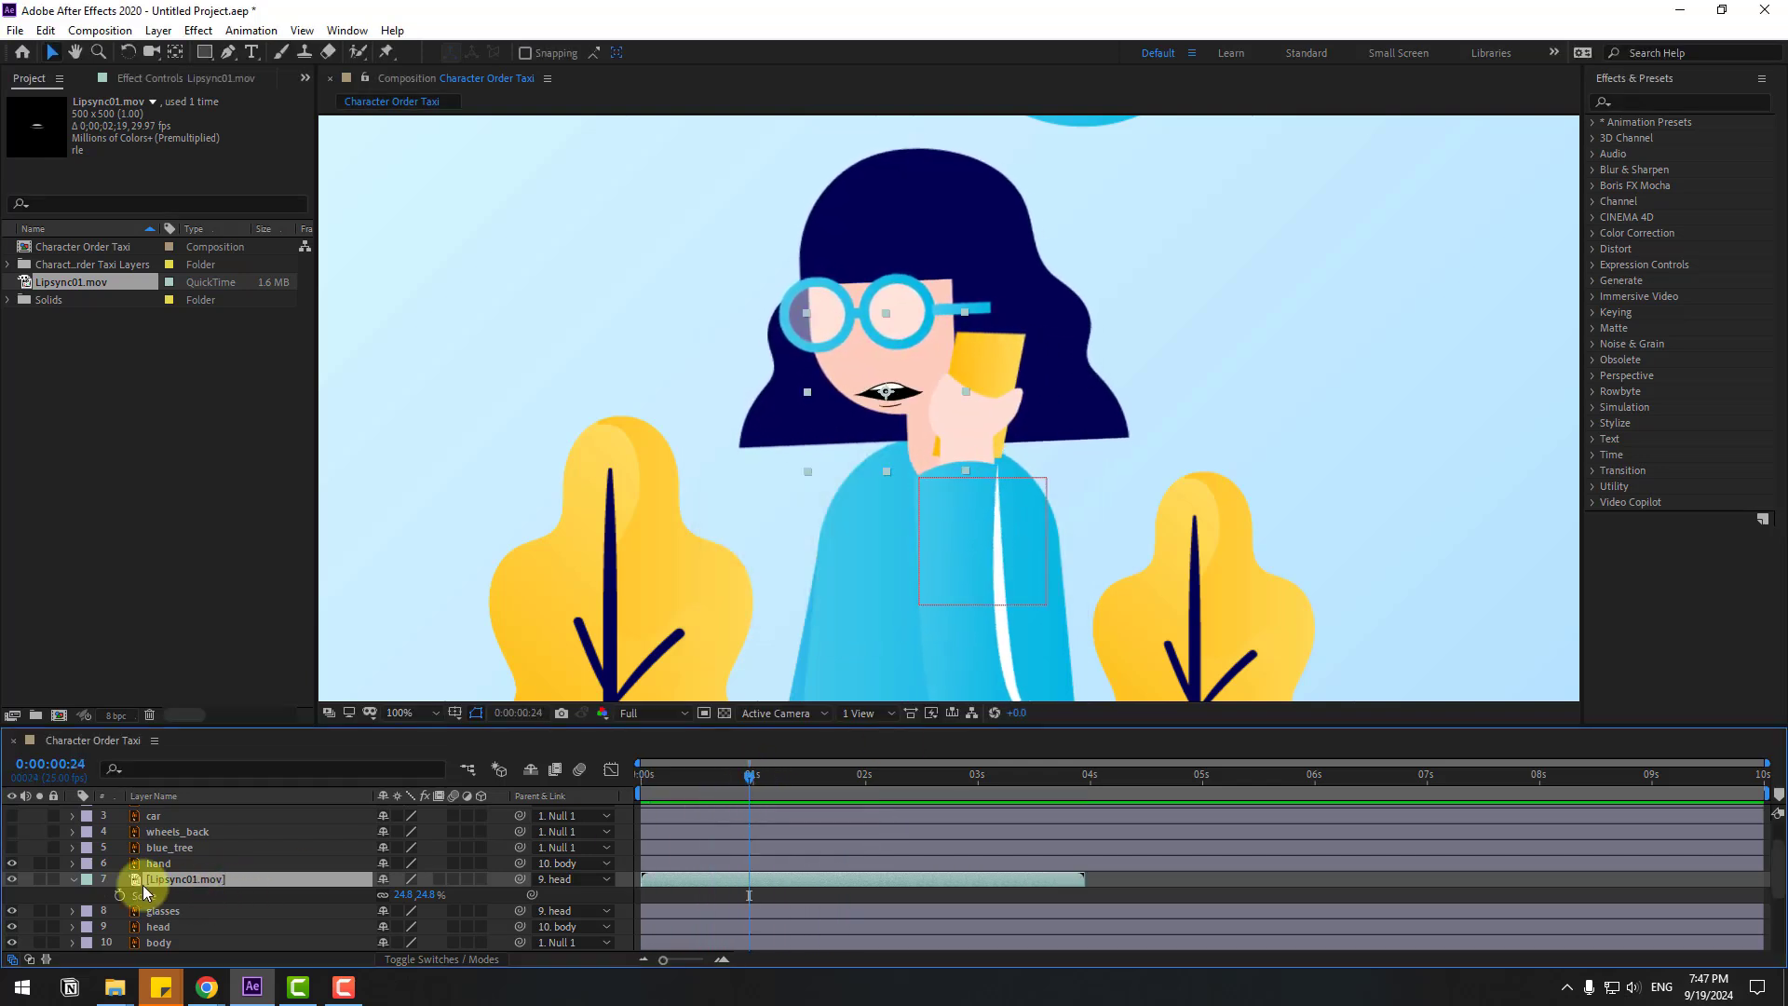
# Set the Lipsync01.mov layer's scale to 20% and place a duplicate of it directly after the original in time.
pyautogui.click(404, 897)
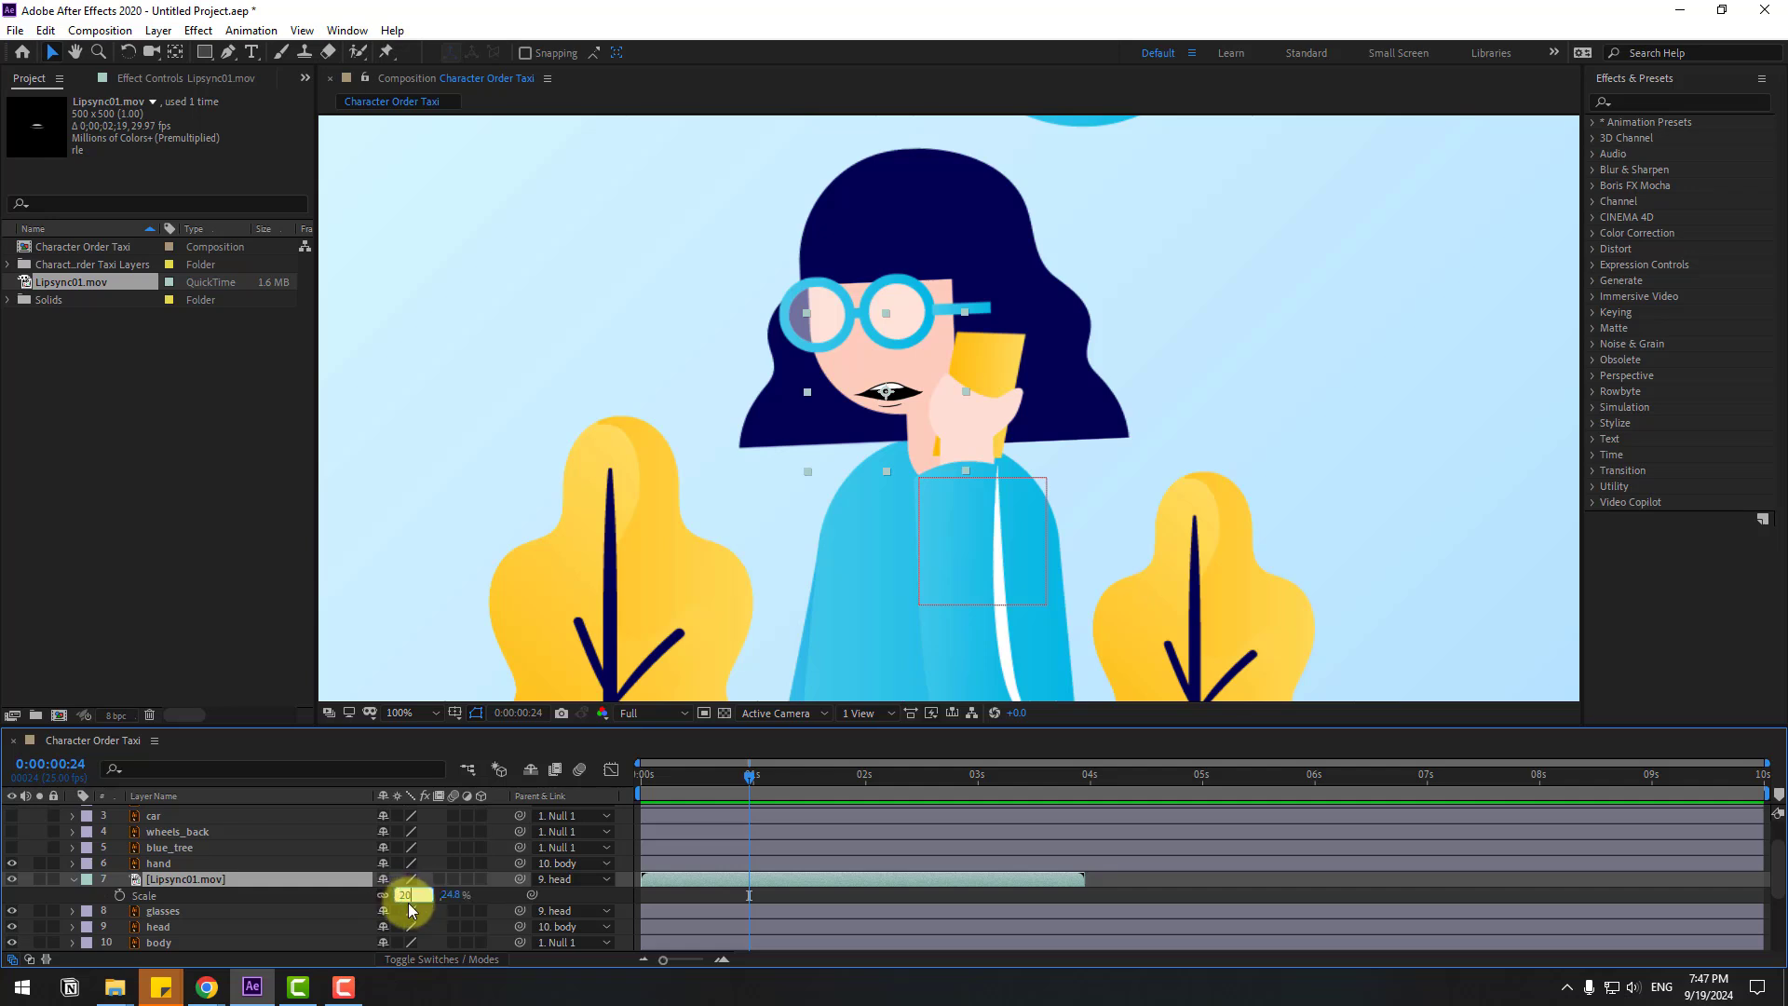
pyautogui.press('Return')
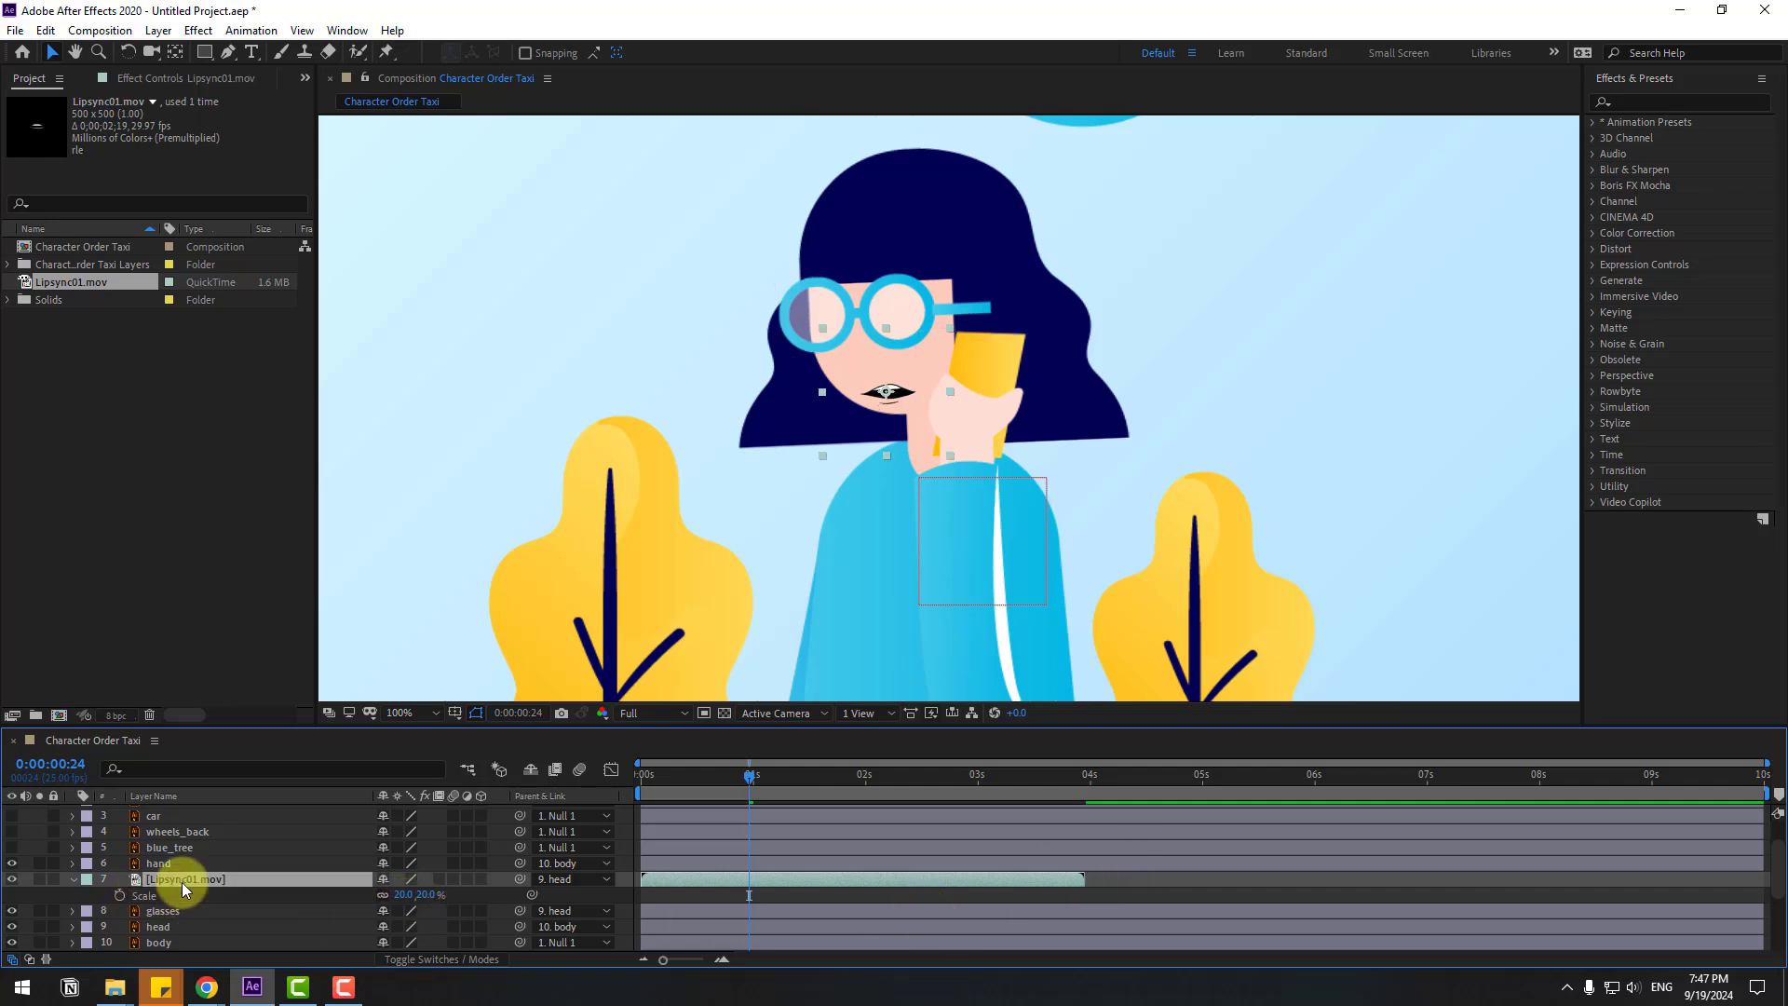
pyautogui.hotkey('ctrl', 'd')
pyautogui.moveTo(672, 878); pyautogui.dragTo(1120, 884)
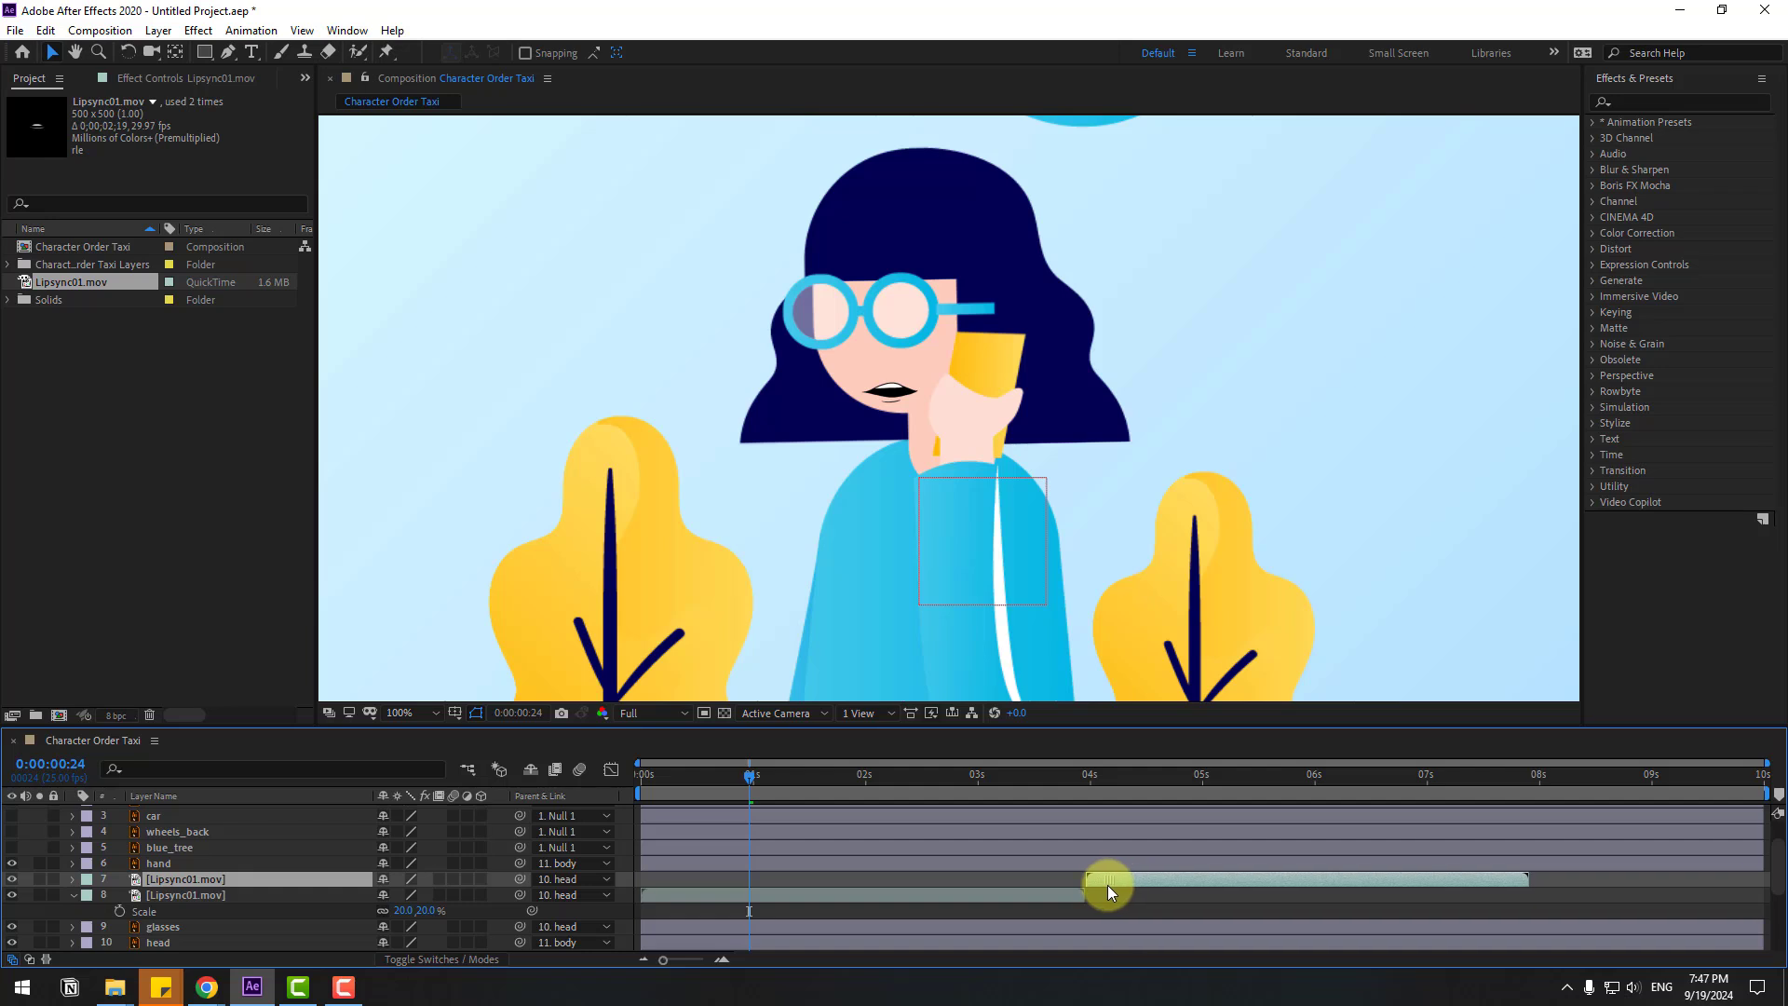
# Scrub through the timeline to check the mouth, return to the start and collapse the first lip-sync layer's properties.
pyautogui.moveTo(797, 773); pyautogui.dragTo(69, 914)
pyautogui.click(71, 895)
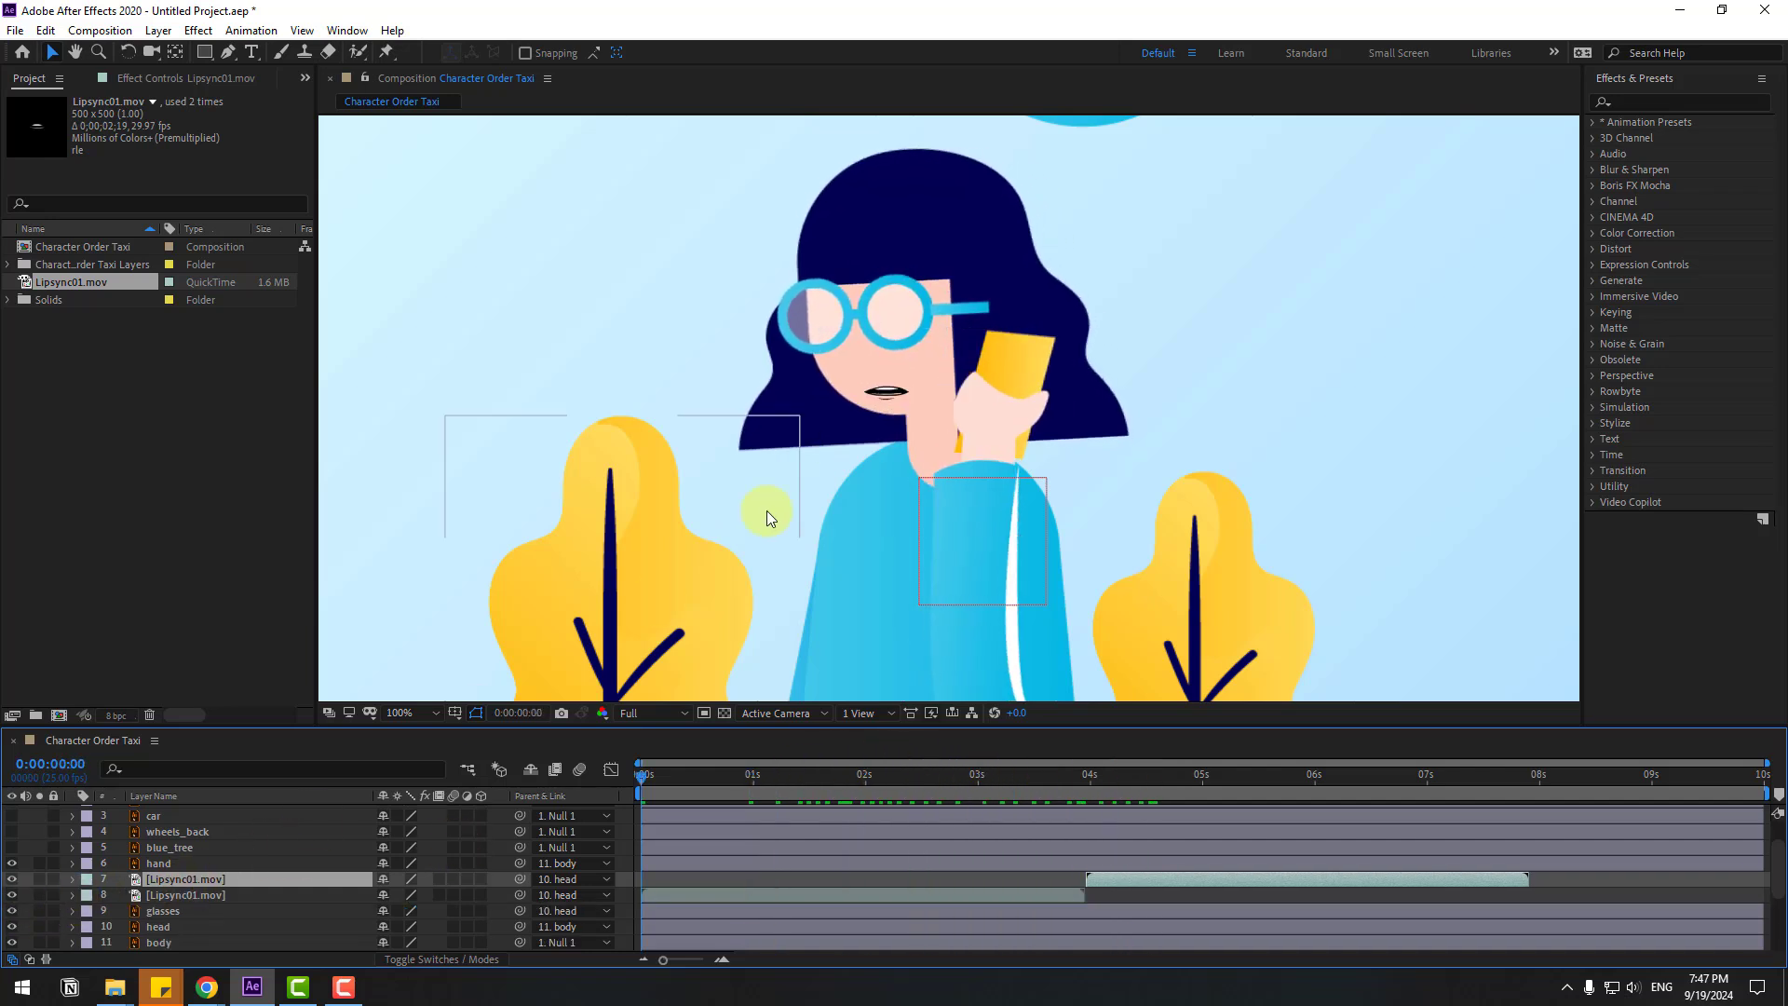
pyautogui.press(',')
pyautogui.press(',')
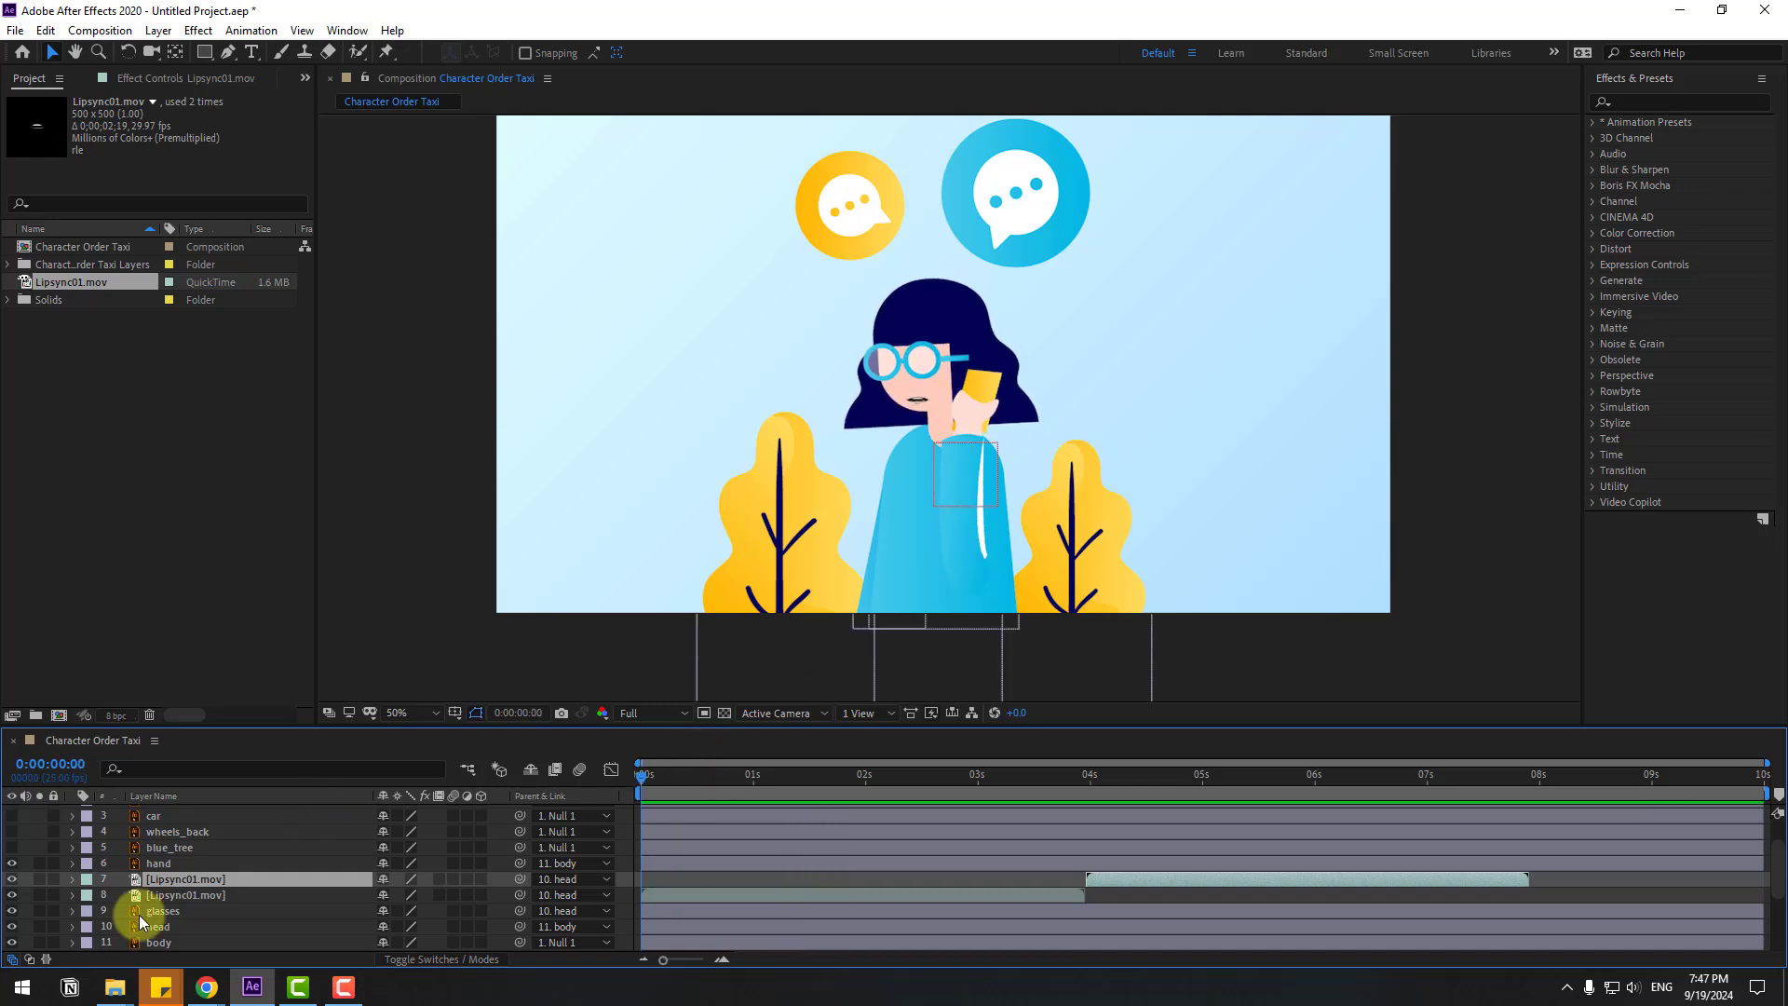
# Add a wiggle(1,6) expression to the body layer's Rotation, preview the motion and collapse the layer.
pyautogui.click(170, 943)
pyautogui.scroll(-2, 298, 883)
pyautogui.press('r')
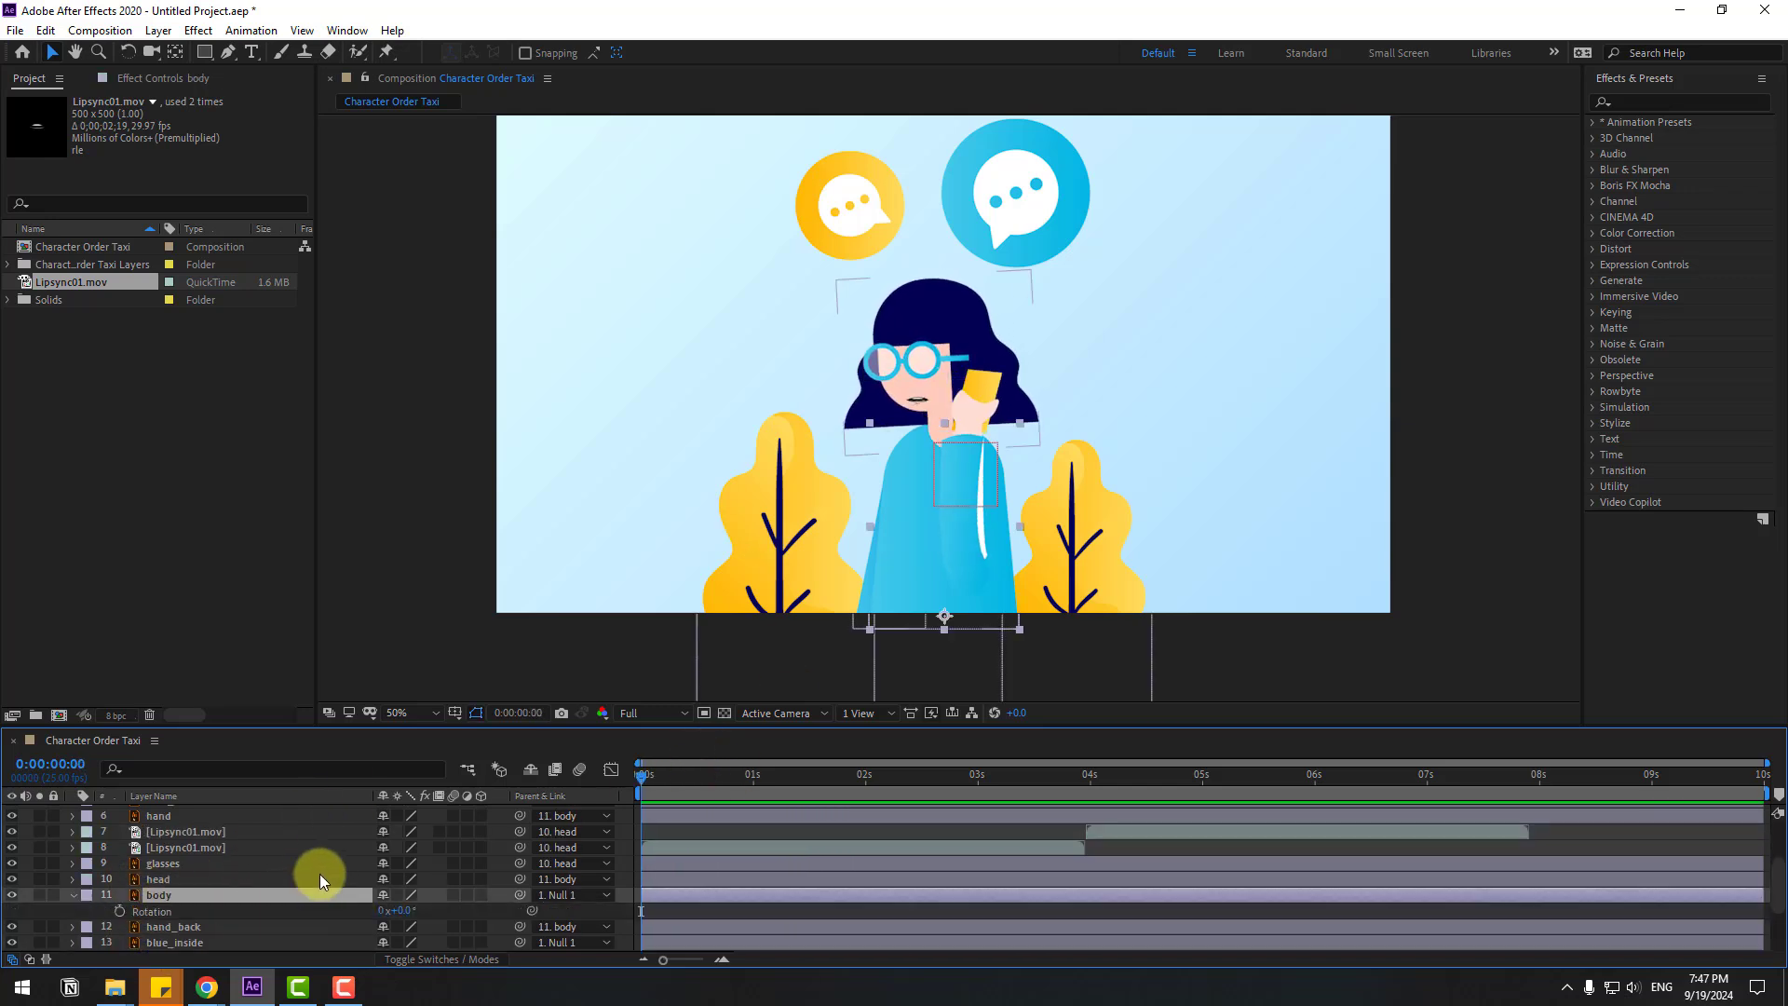
pyautogui.keyDown('alt'); pyautogui.click(120, 914); pyautogui.keyUp('alt')
pyautogui.write('wiggle')
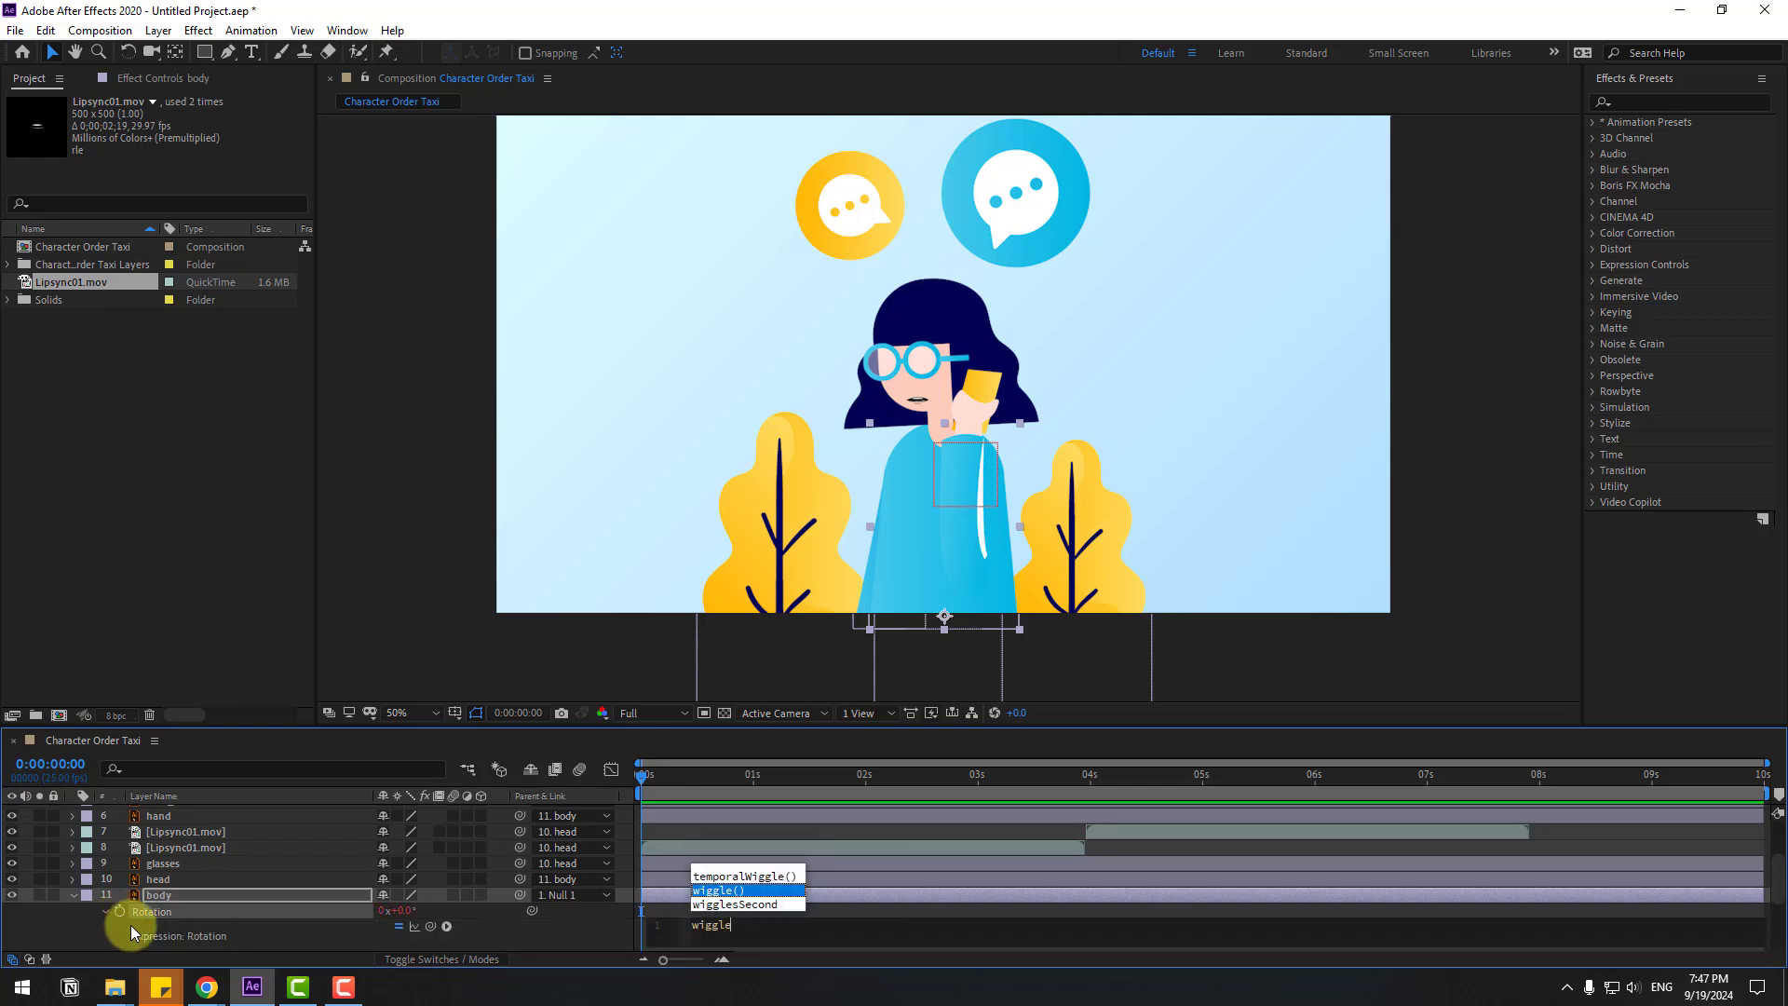
pyautogui.write('()()')
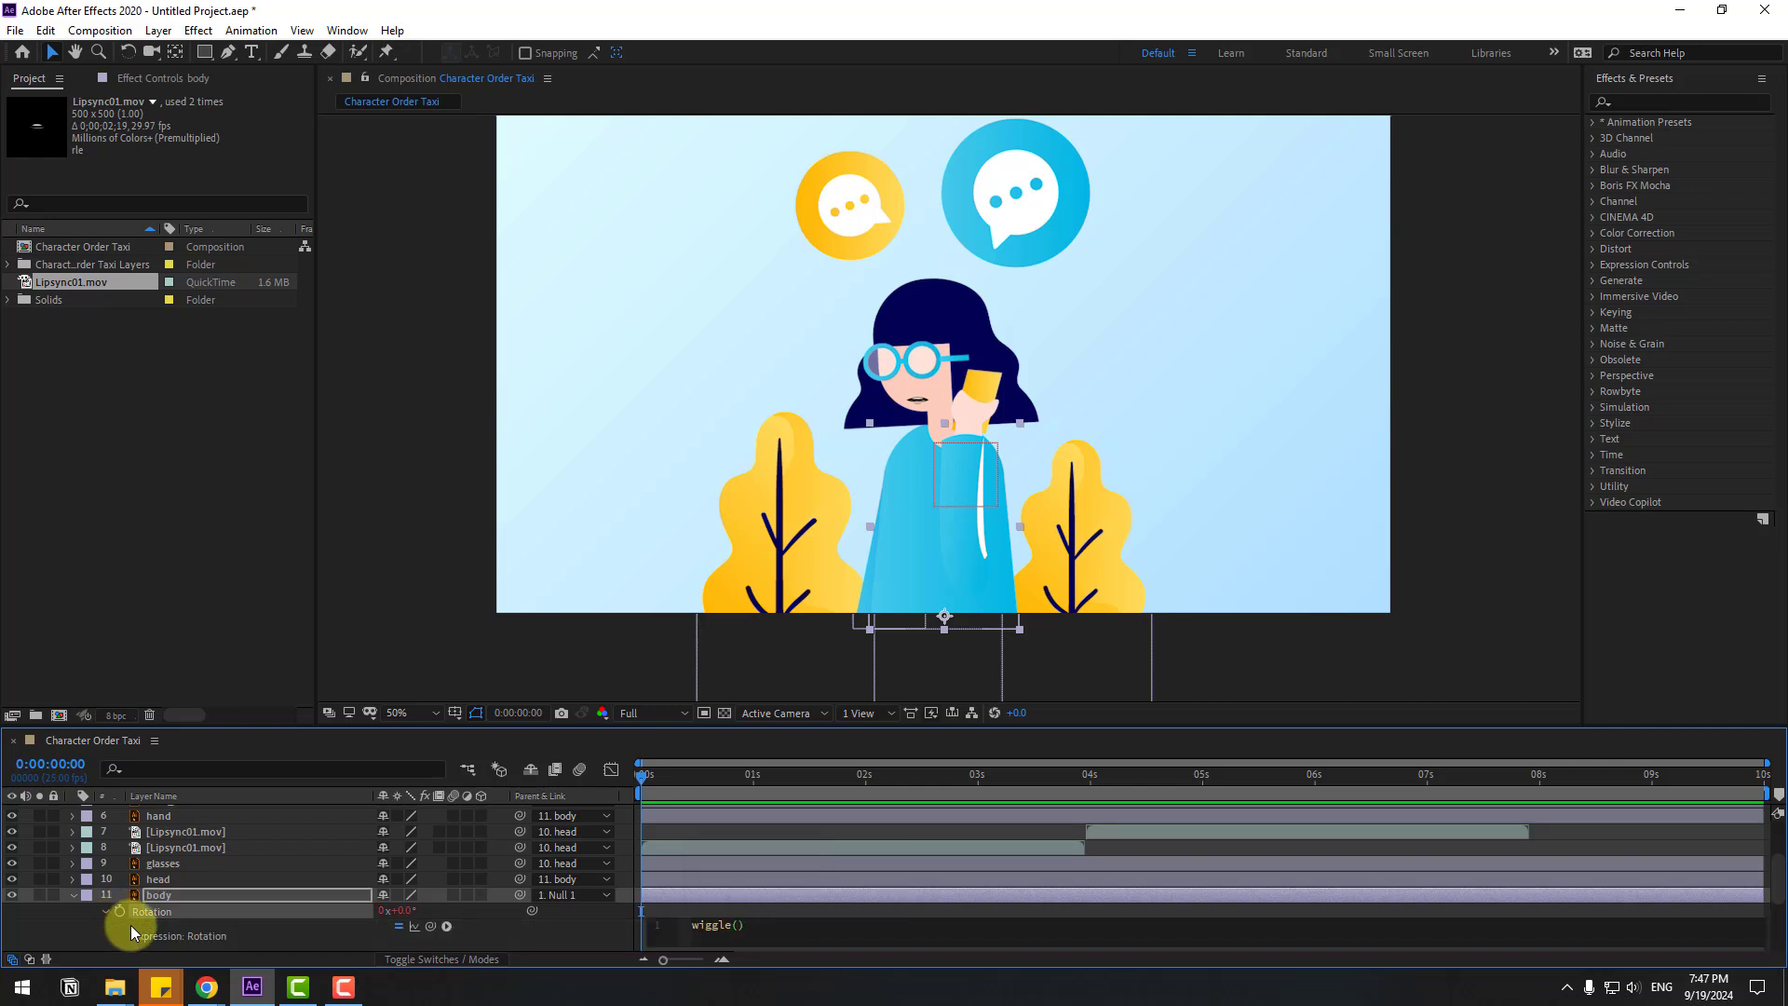
pyautogui.write('1,6')
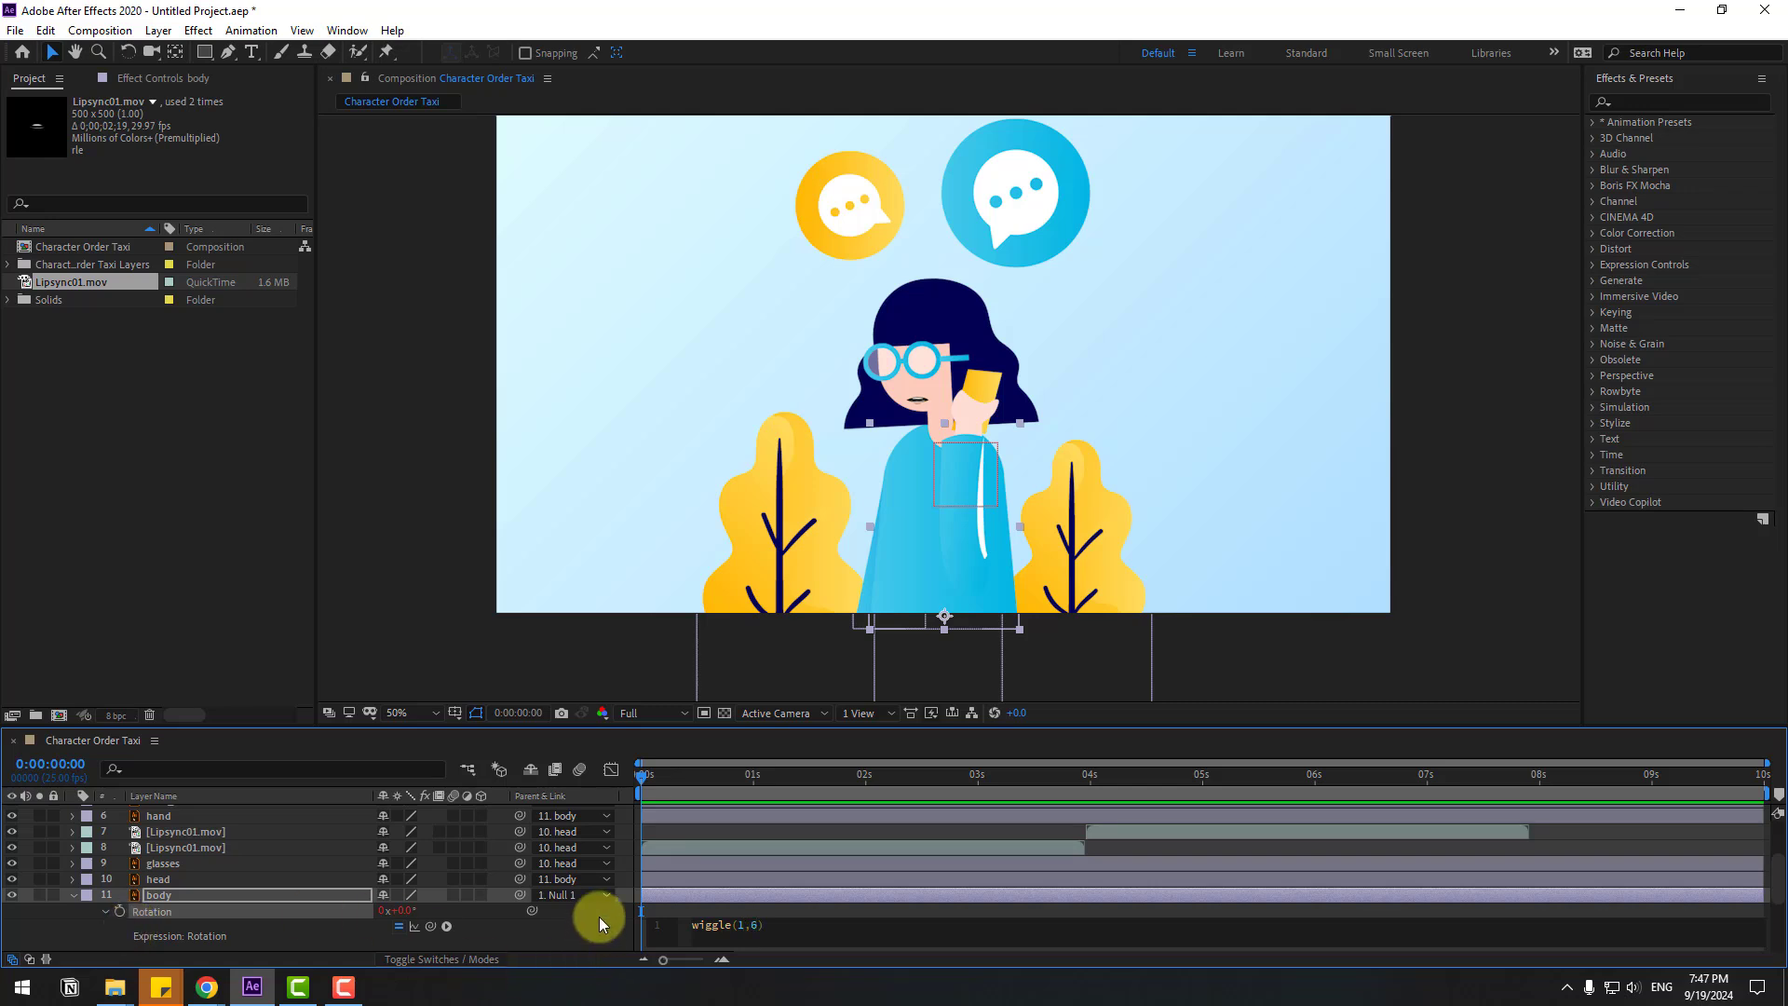
pyautogui.click(673, 907)
pyautogui.press('space')
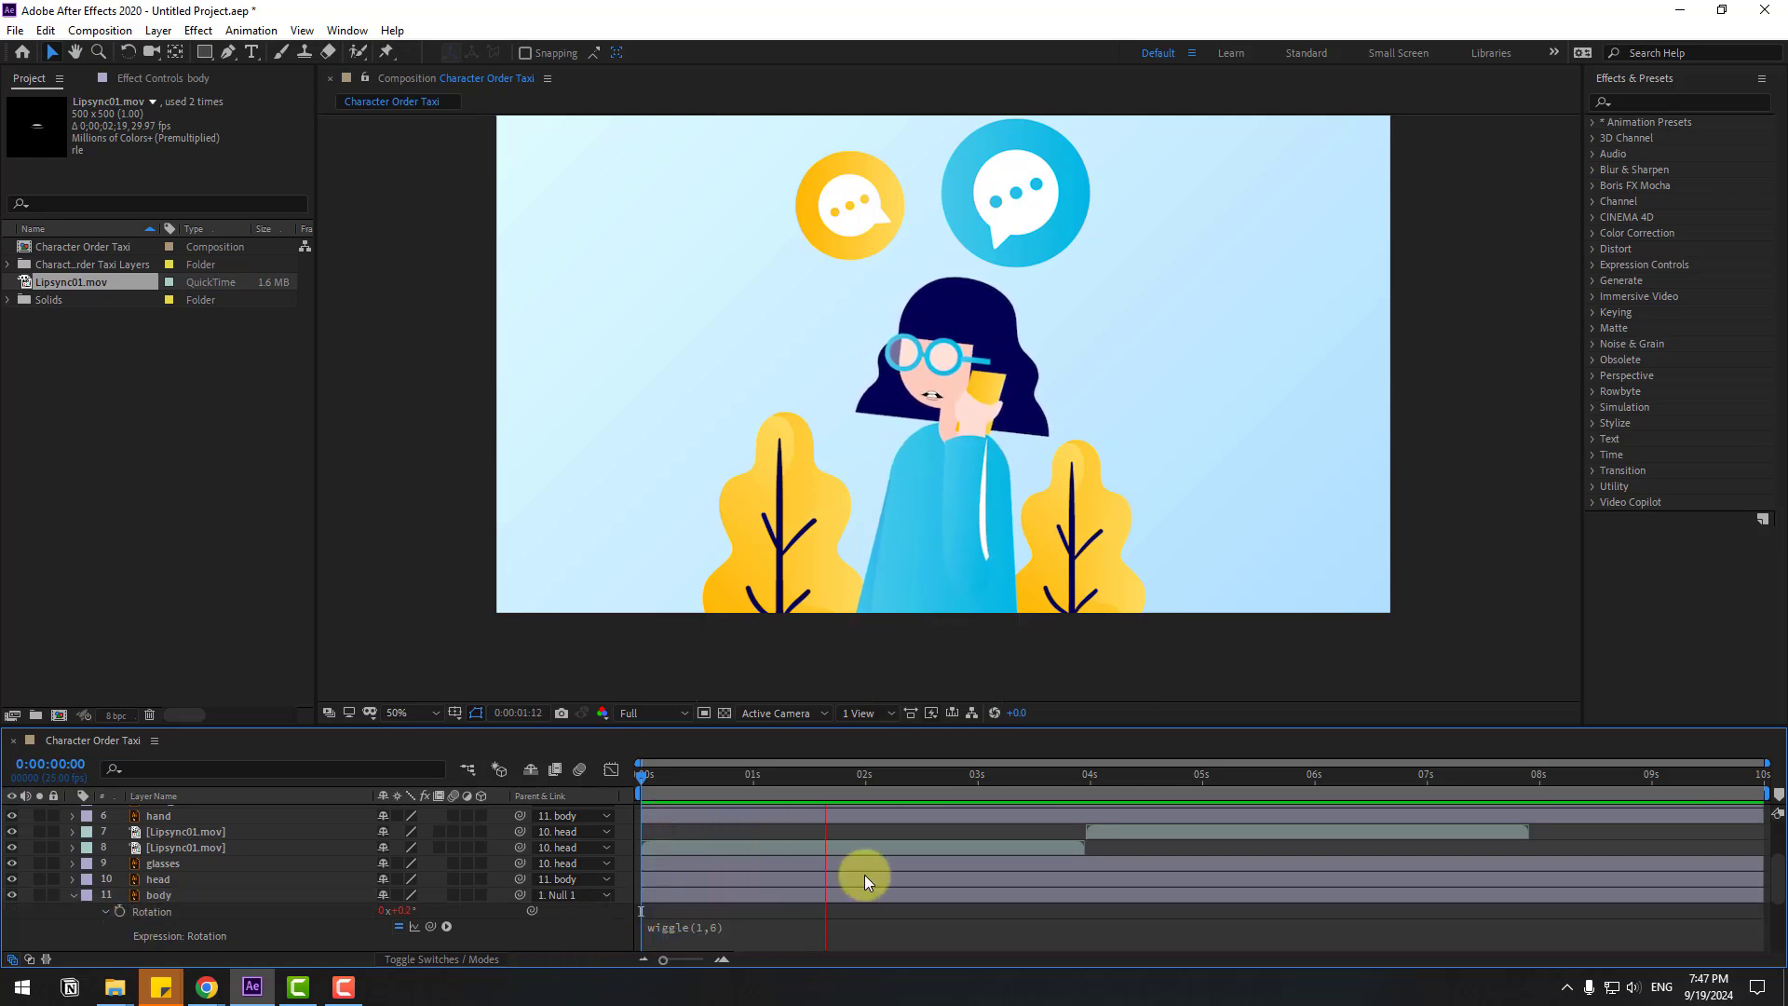
pyautogui.click(728, 780)
pyautogui.click(121, 893)
pyautogui.click(75, 895)
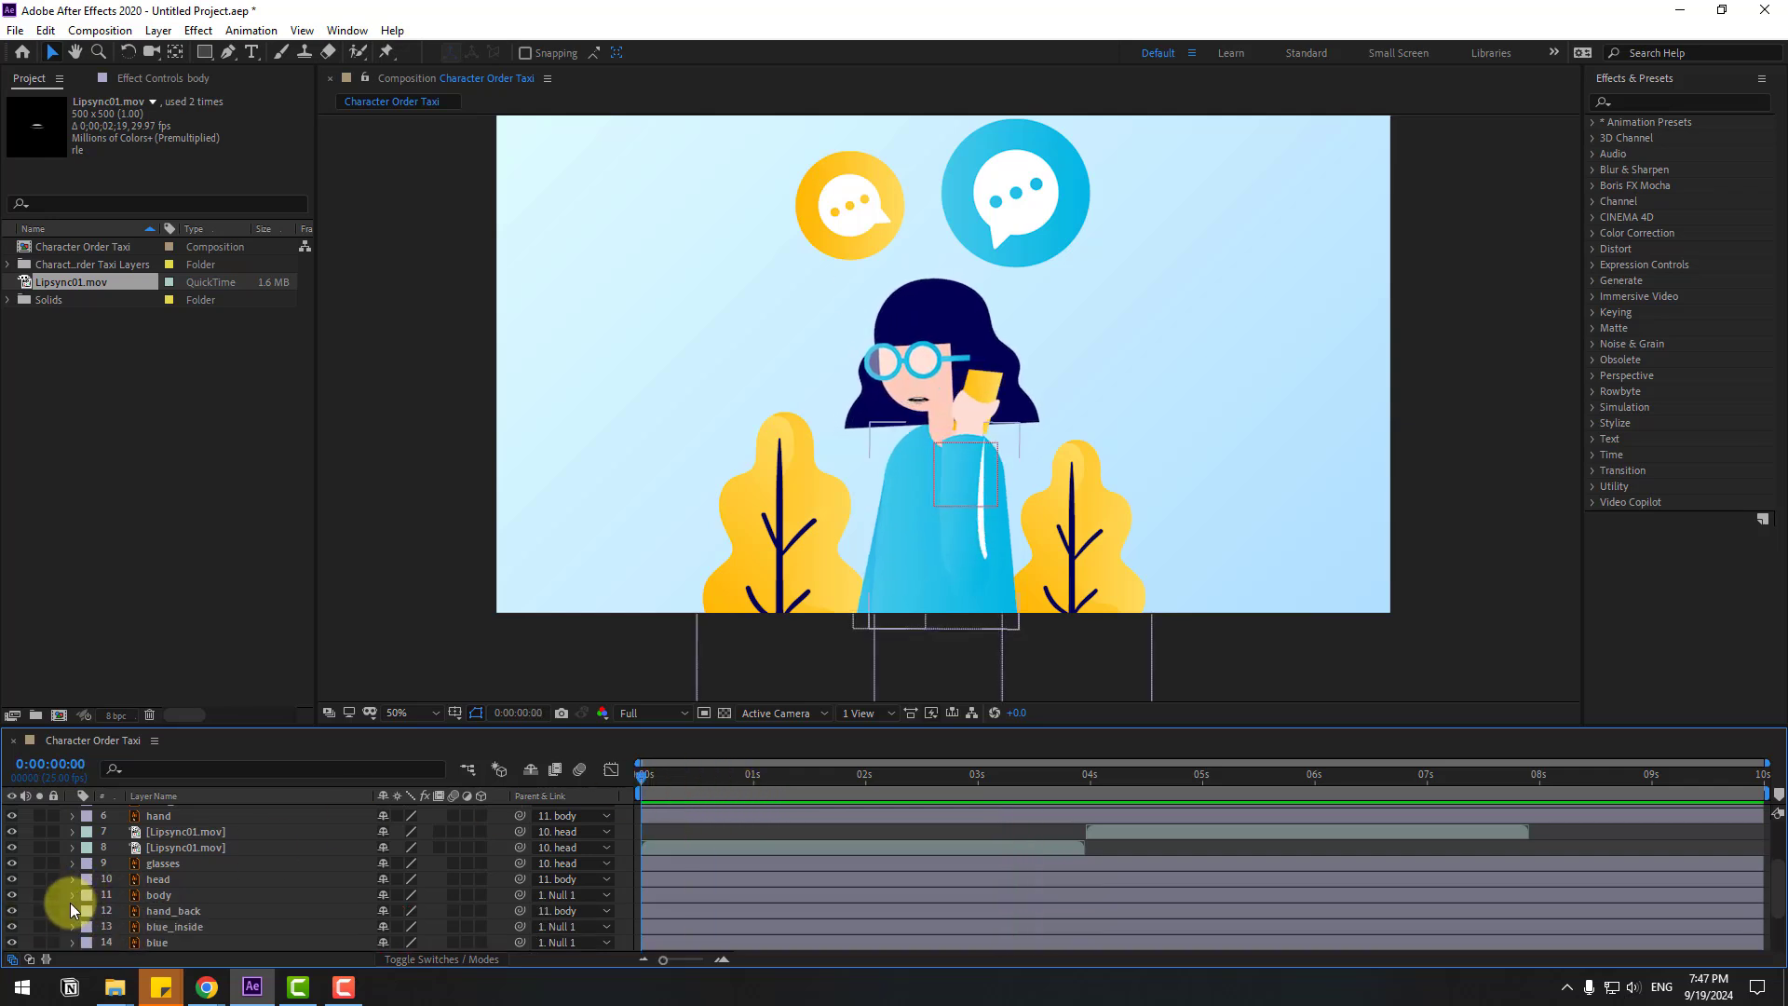
# Add a wiggle(1,5) expression to the hand_back layer's Rotation, preview the motion from the start and collapse the layer.
pyautogui.click(170, 912)
pyautogui.press('r')
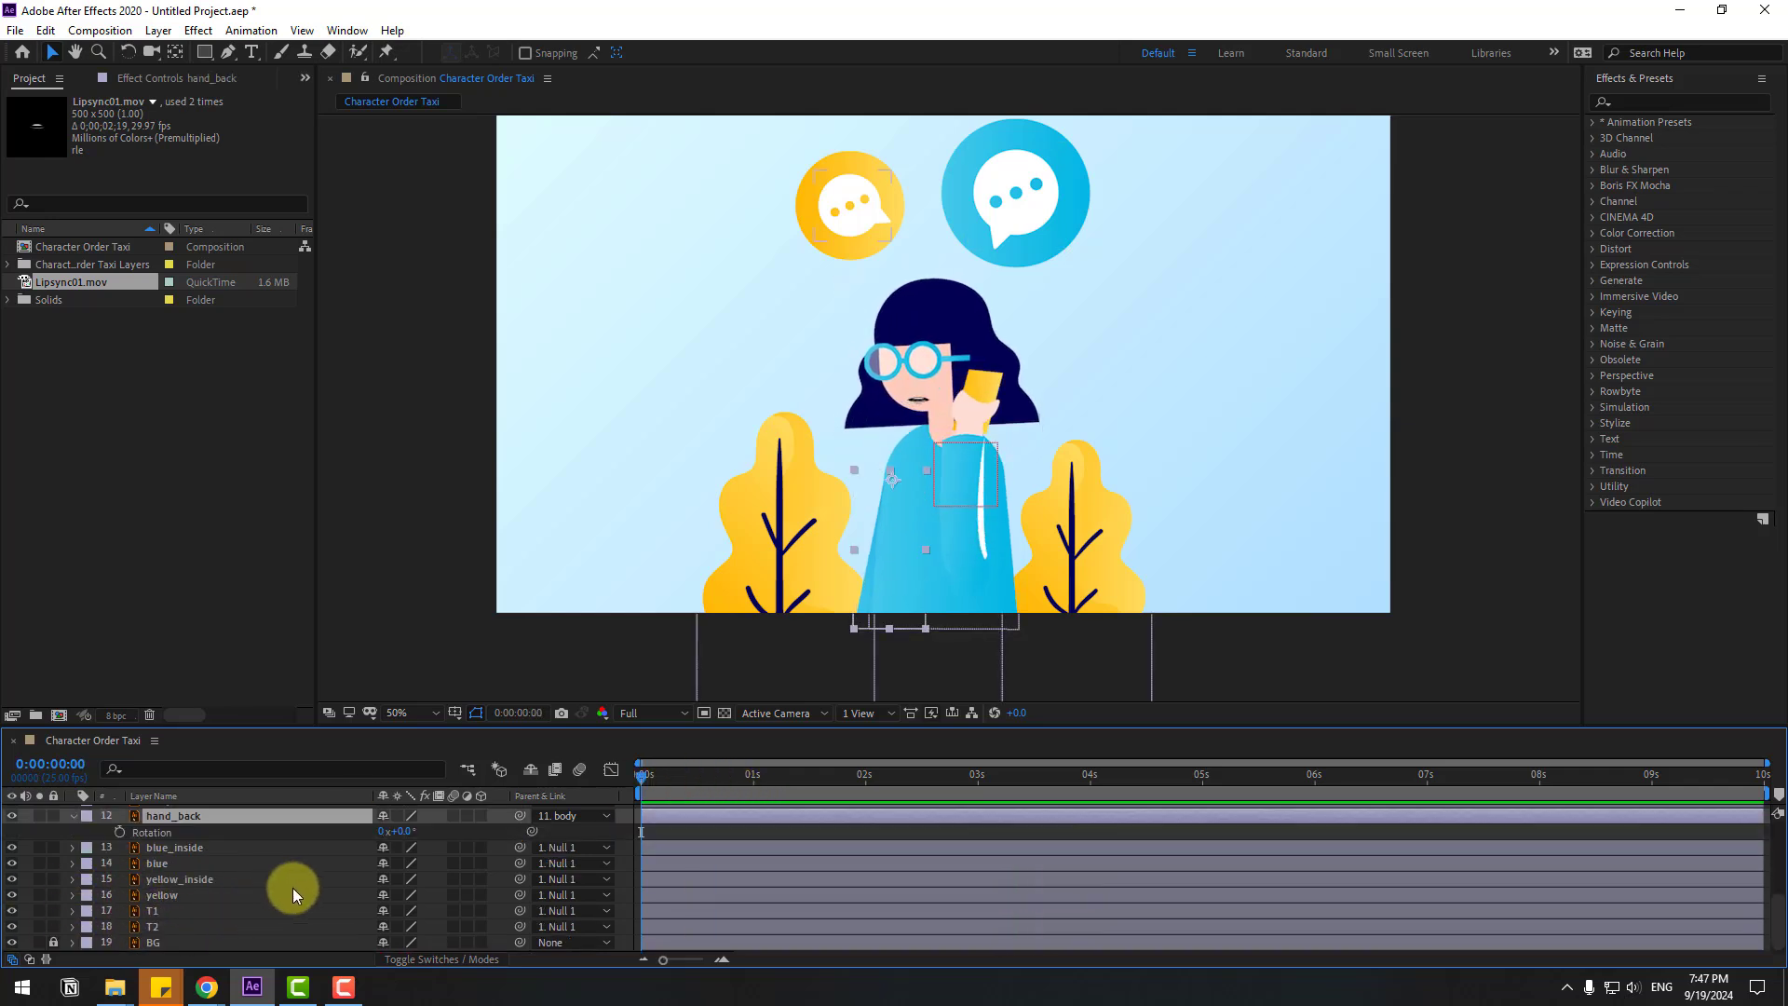
pyautogui.keyDown('alt'); pyautogui.click(120, 833); pyautogui.keyUp('alt')
pyautogui.write('wiggle')
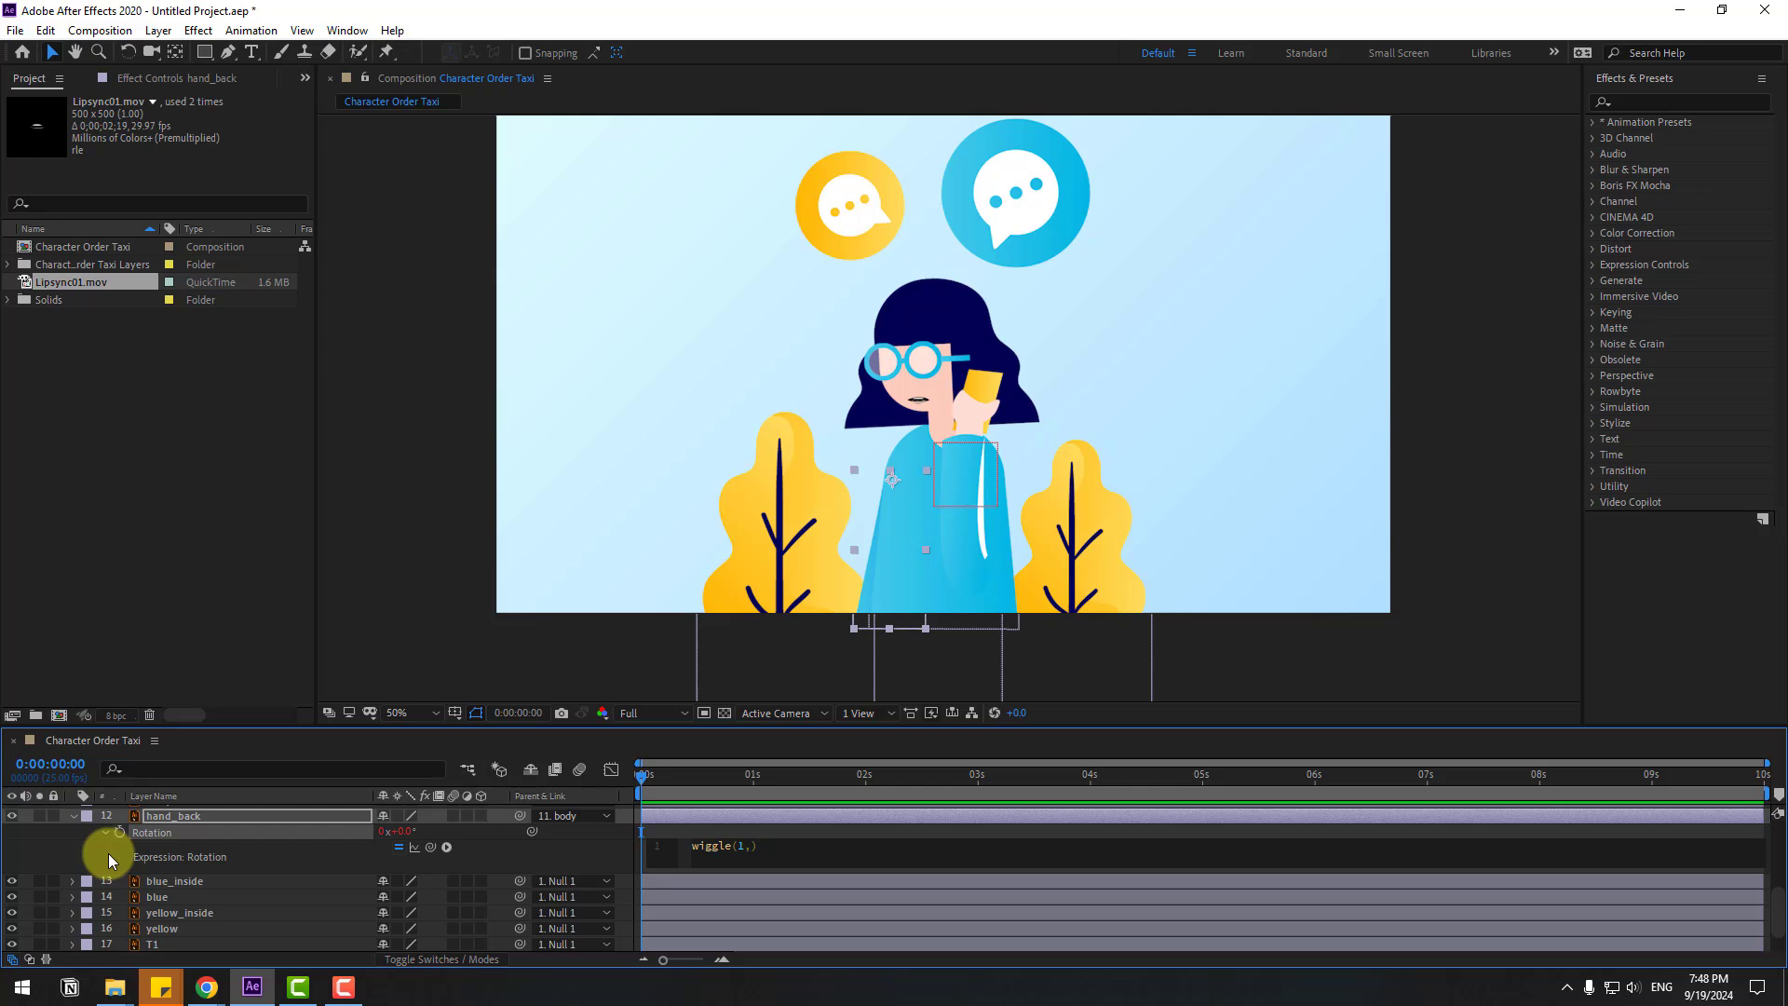
pyautogui.write('(1,5)')
pyautogui.click(696, 806)
pyautogui.press('space')
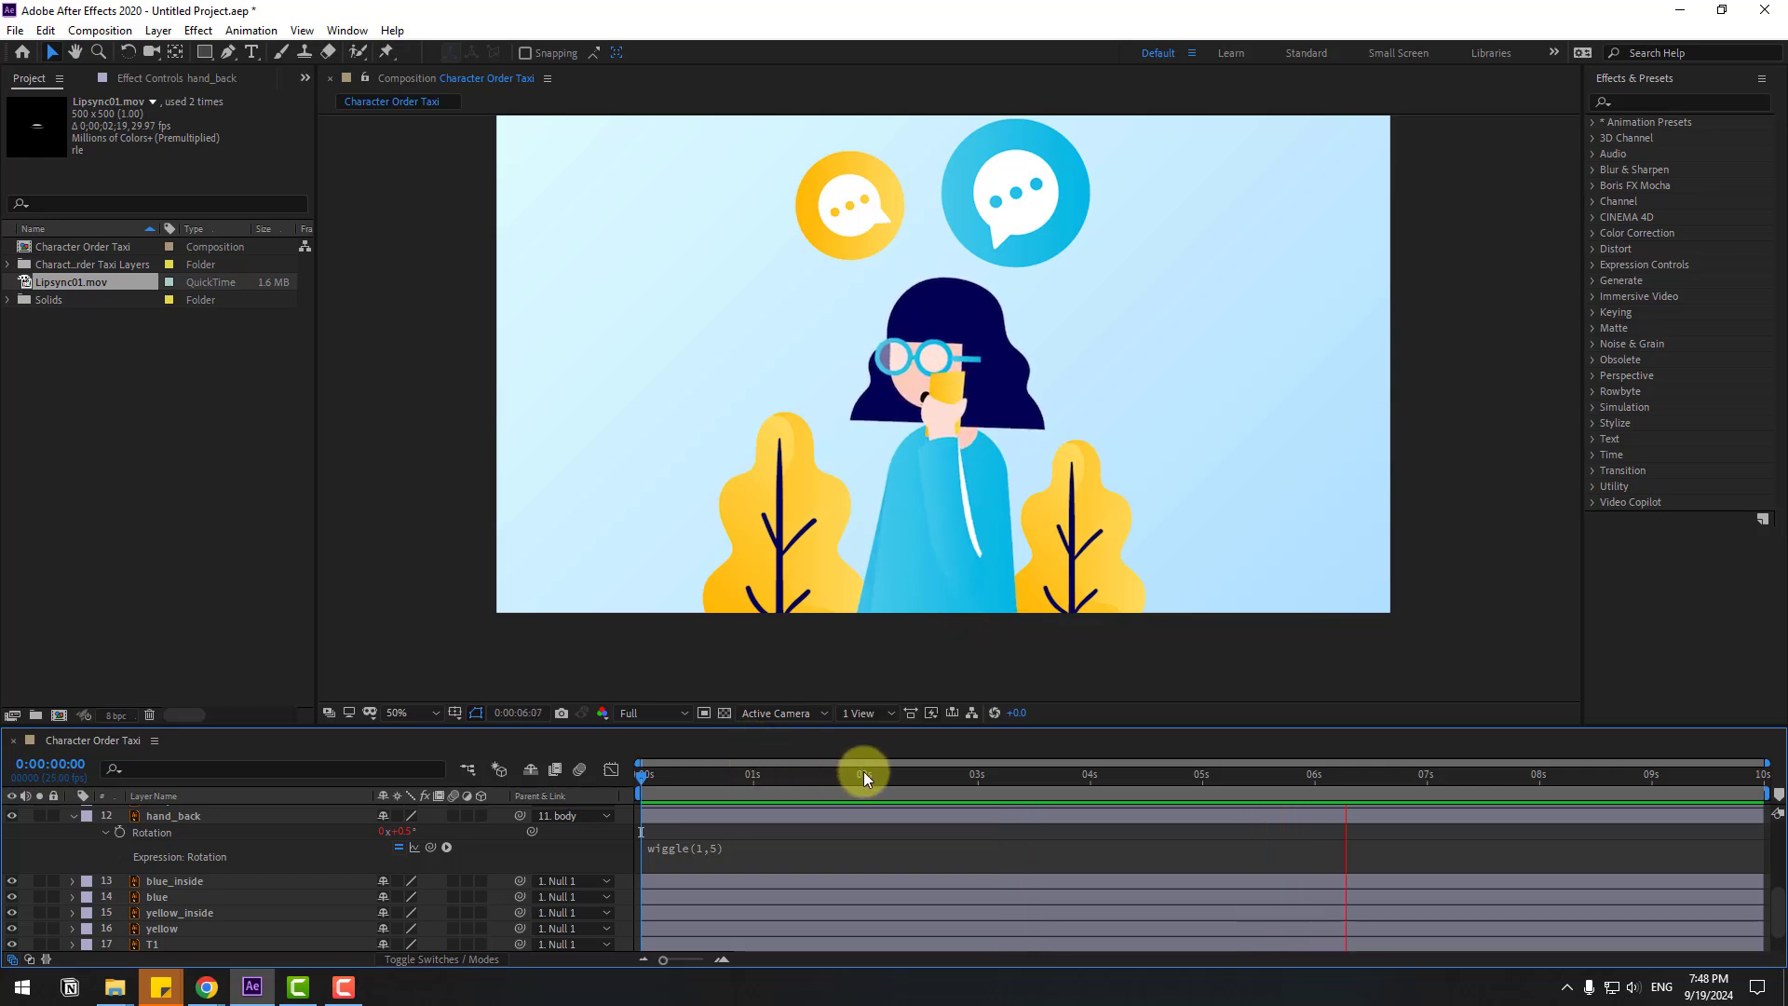
pyautogui.moveTo(850, 790); pyautogui.dragTo(561, 817)
pyautogui.press('space')
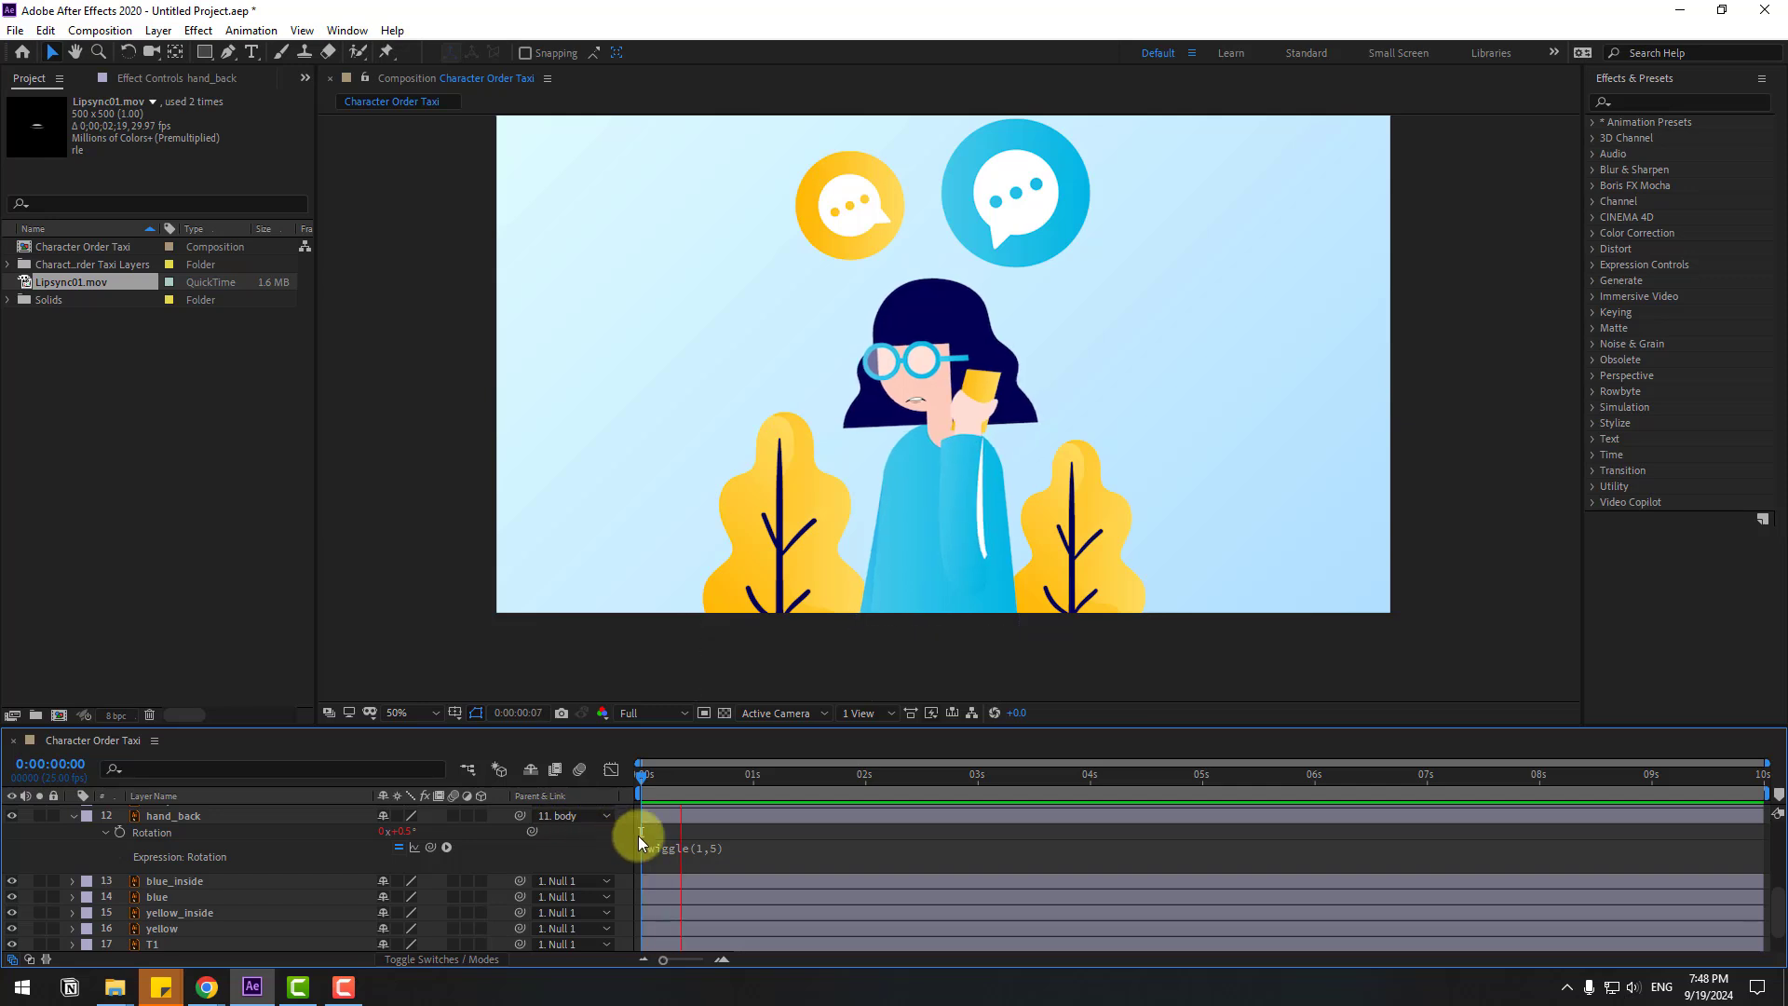
pyautogui.click(678, 787)
pyautogui.press('Home')
pyautogui.click(73, 815)
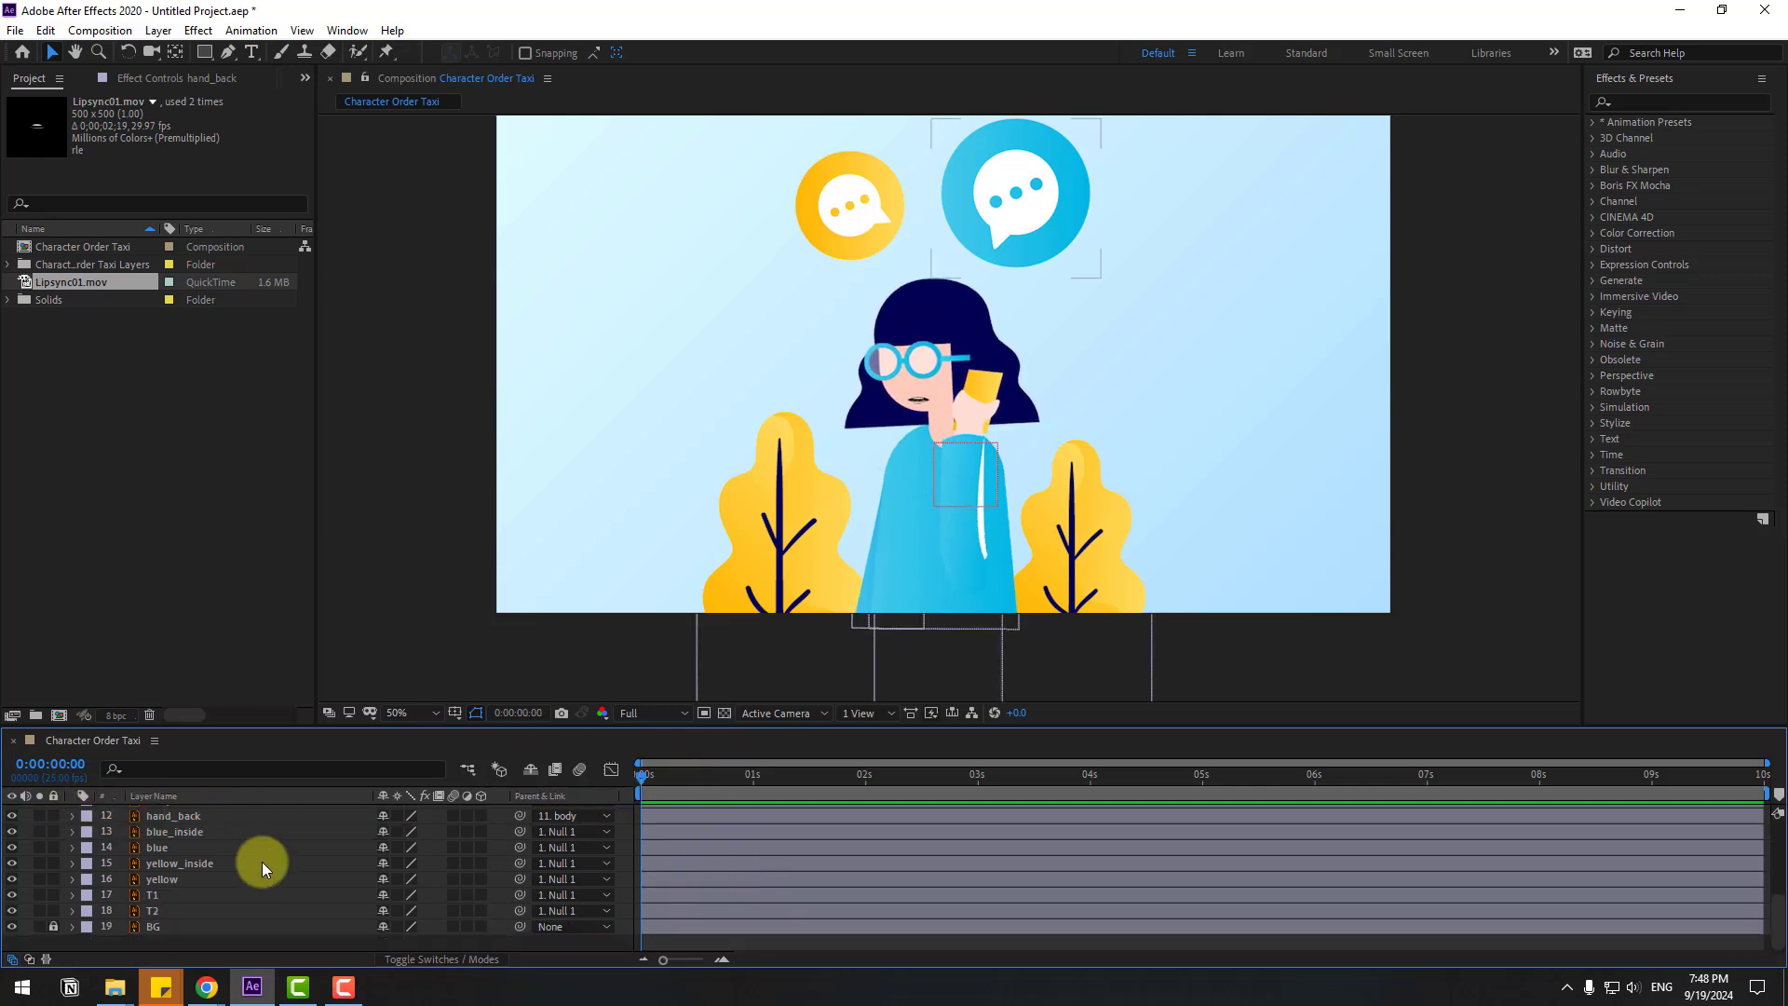
# Keyframe Null 1's Position at 0 s and again at 0:00:01:17, moving it left out of frame to about -801.7, 783.0.
pyautogui.scroll(5, 279, 856)
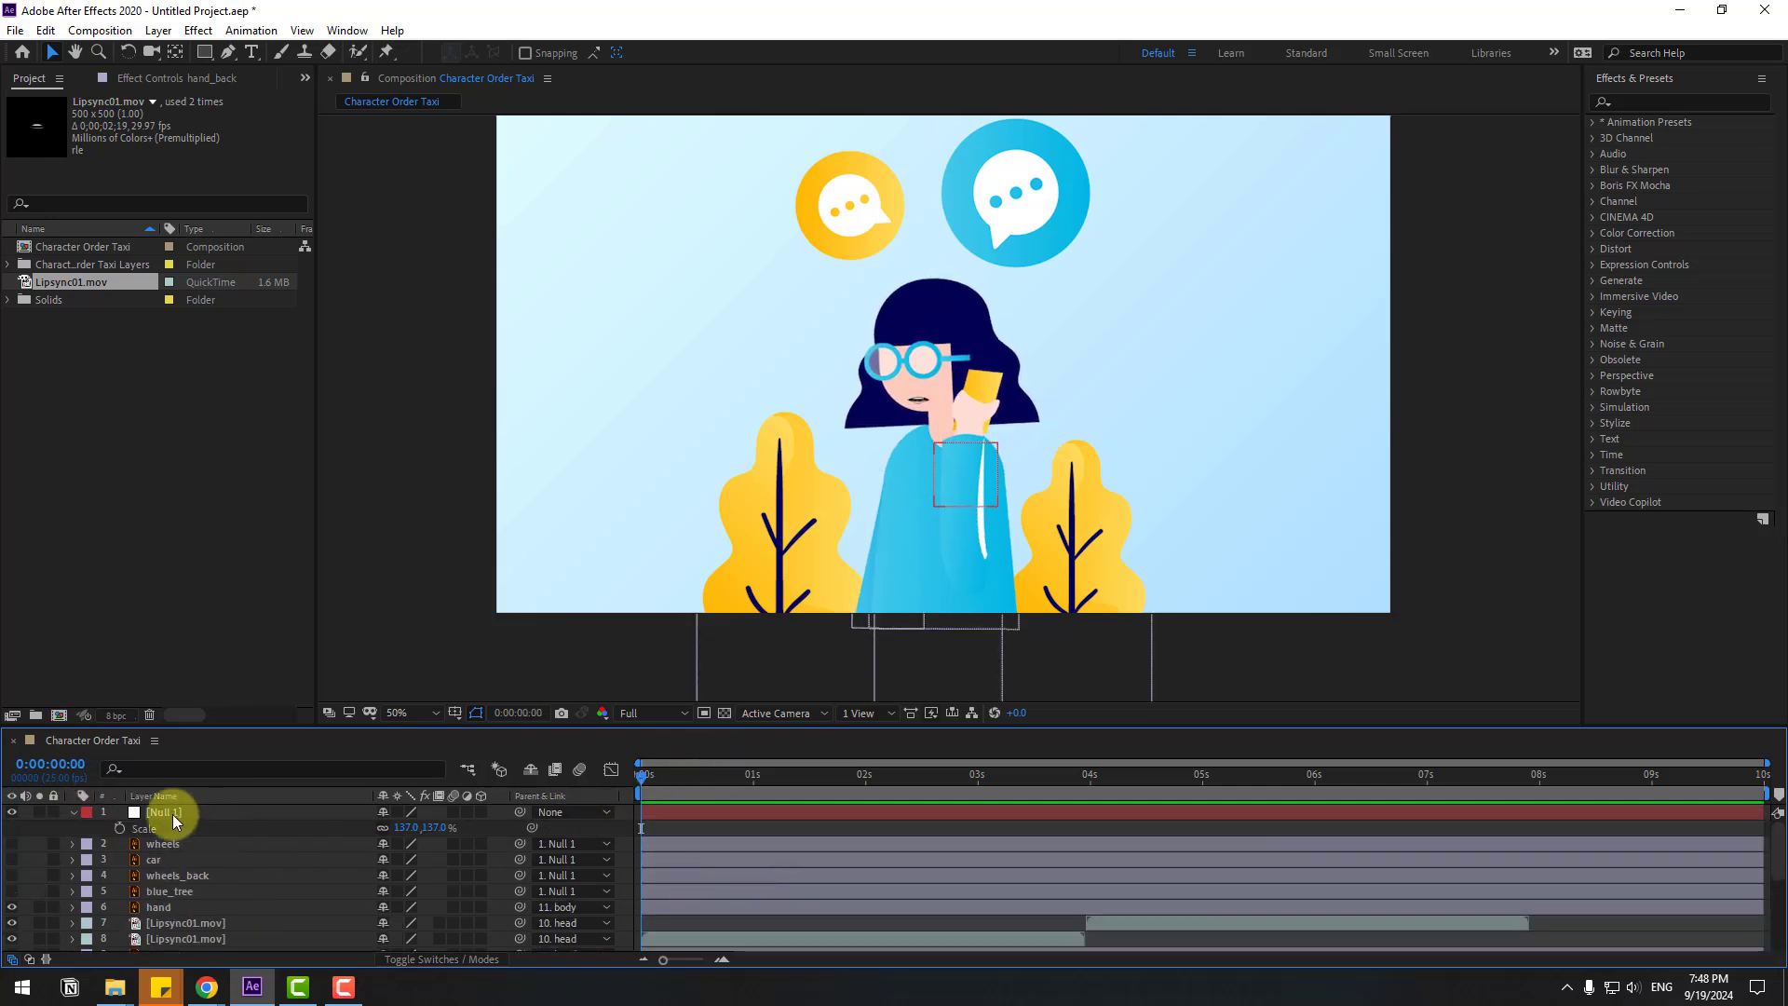
pyautogui.click(209, 811)
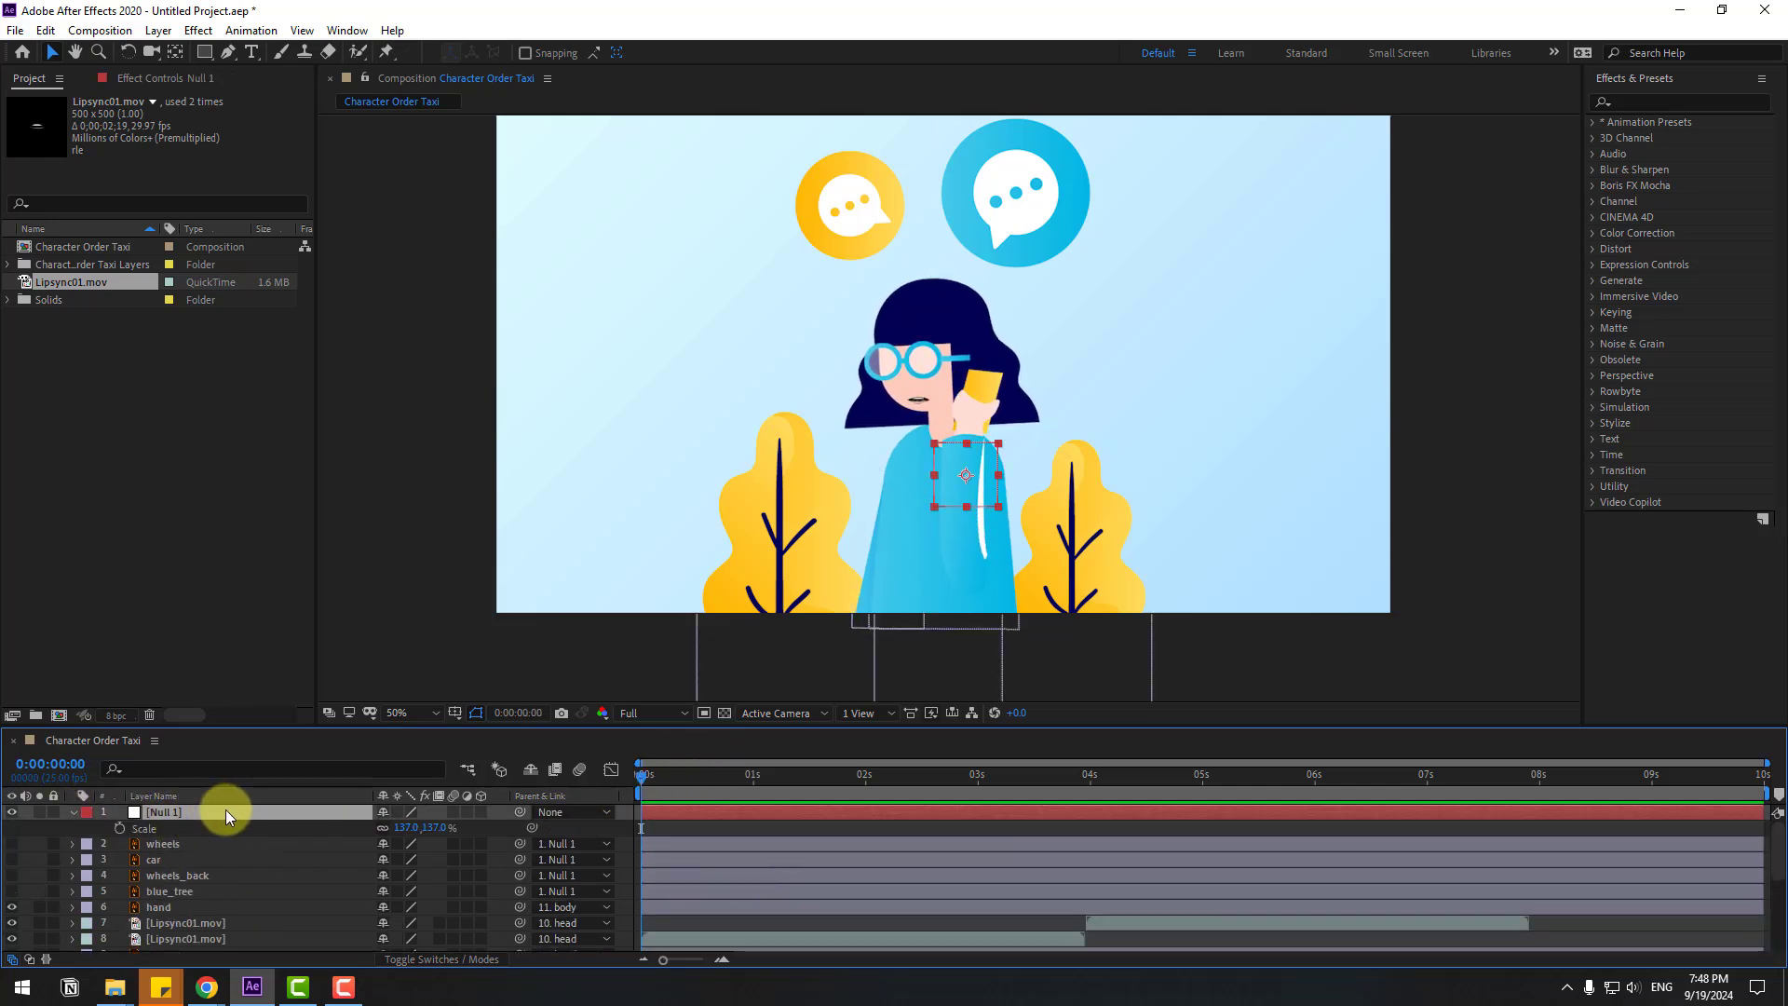
pyautogui.press('p')
pyautogui.click(120, 827)
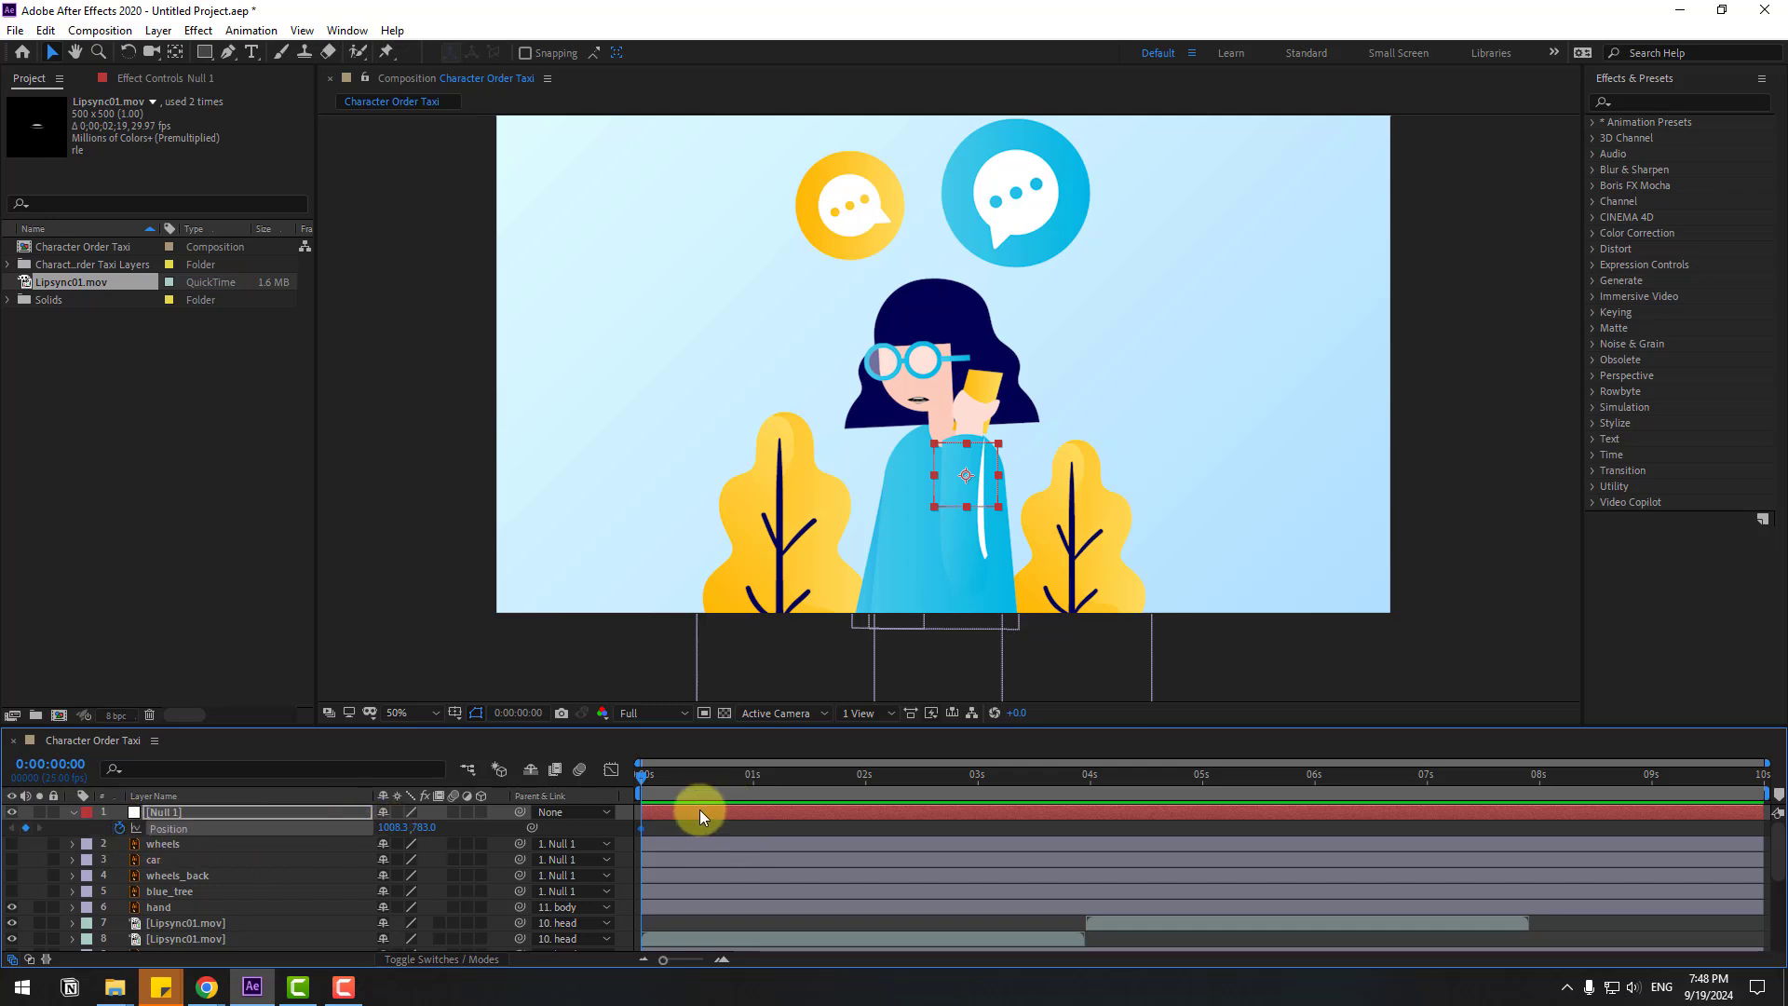
pyautogui.moveTo(729, 786); pyautogui.dragTo(830, 786)
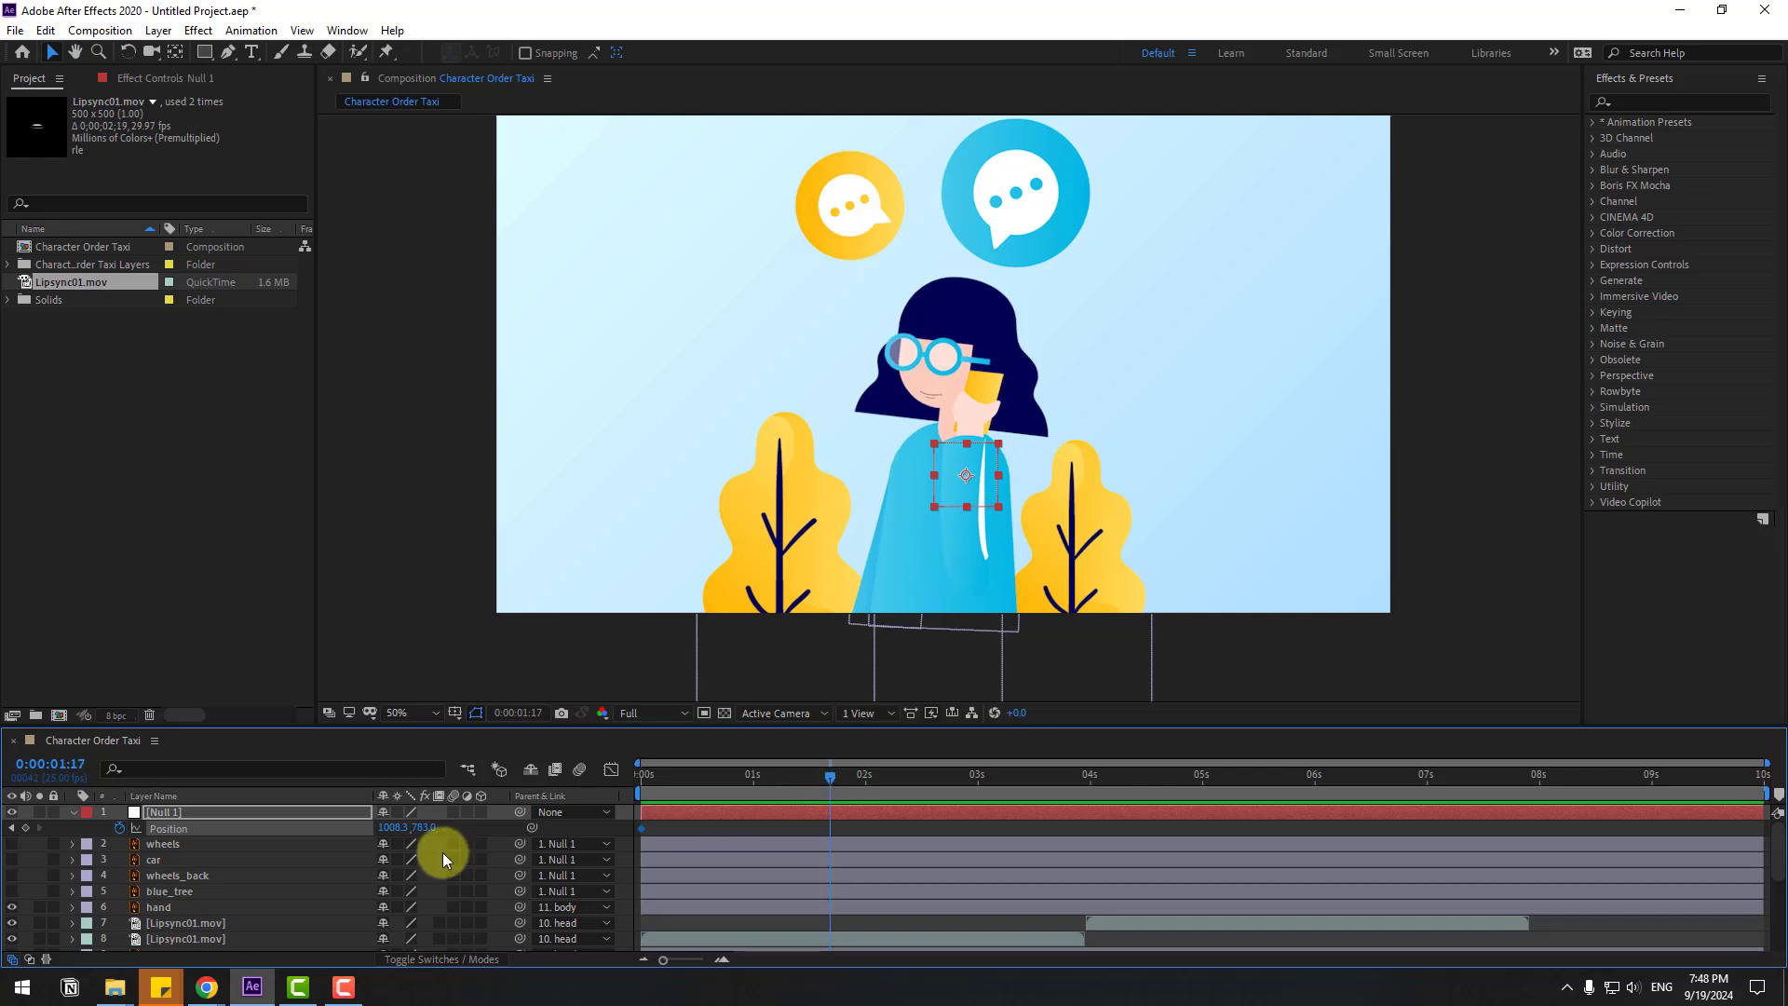
pyautogui.moveTo(385, 828); pyautogui.dragTo(224, 827)
# Apply Easy Ease to both Null 1 Position keyframes and lengthen their speed graph handles, with about 45% influence on the ending keyframe.
pyautogui.moveTo(852, 824); pyautogui.dragTo(639, 835)
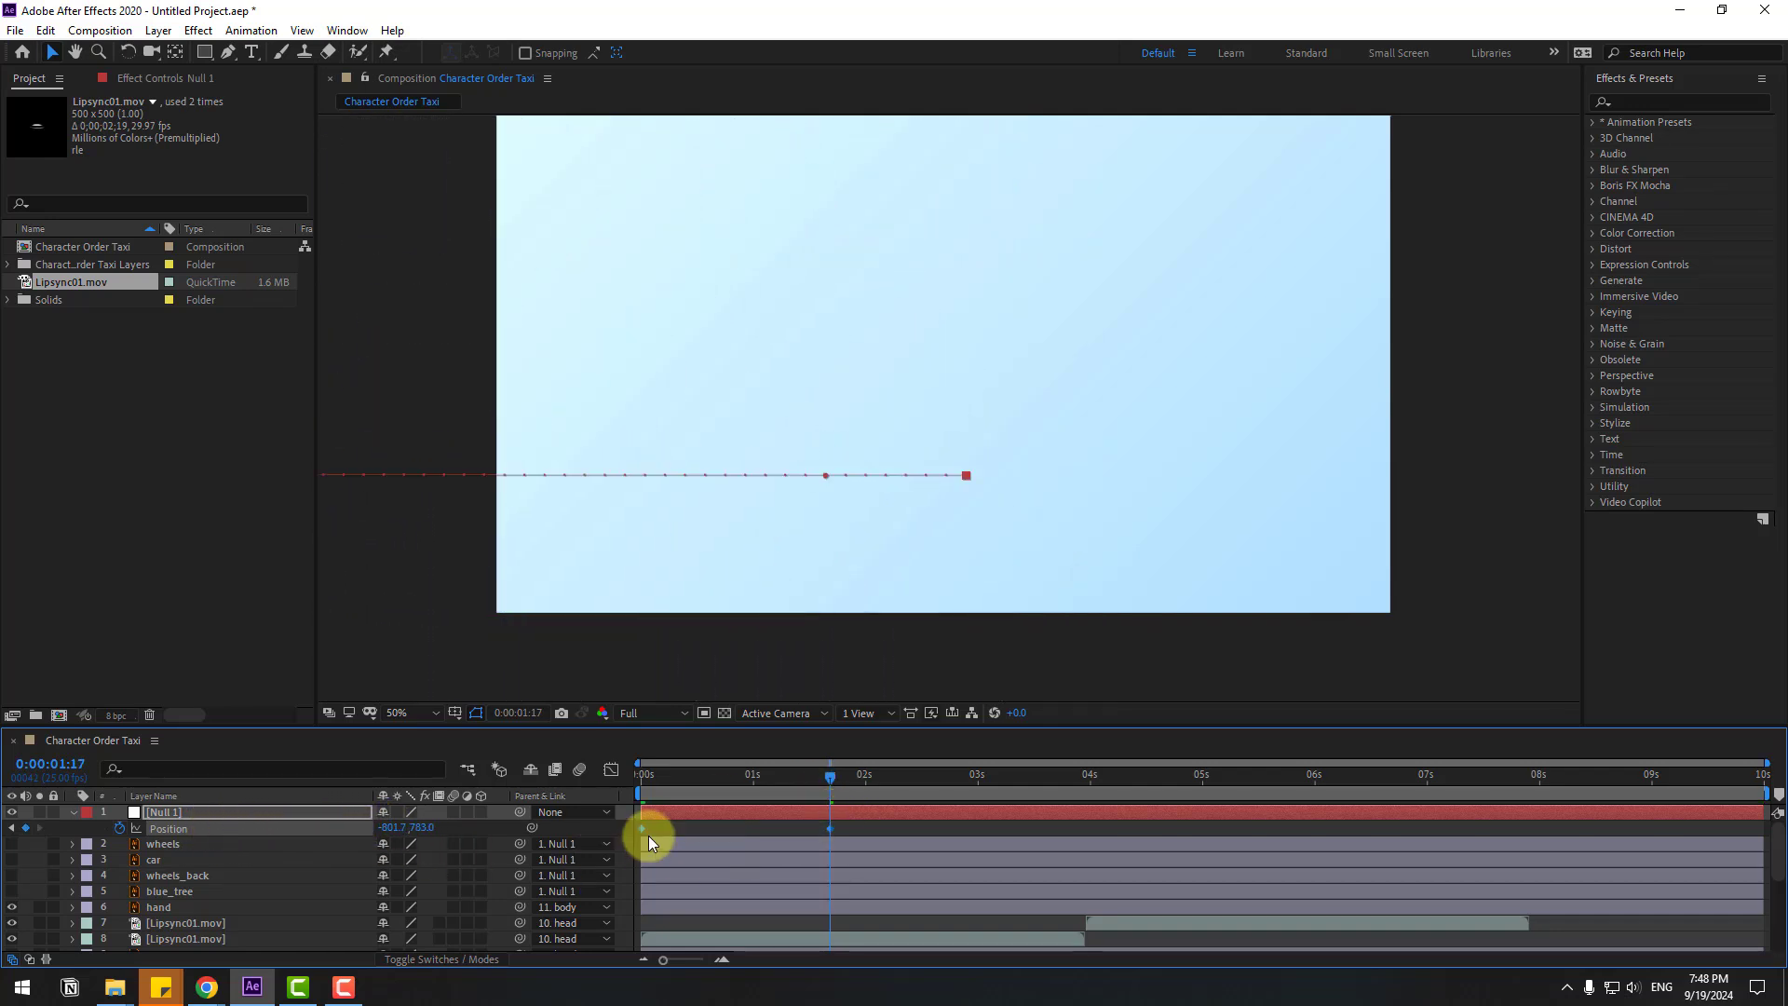
pyautogui.rightClick(643, 830)
pyautogui.moveTo(738, 815)
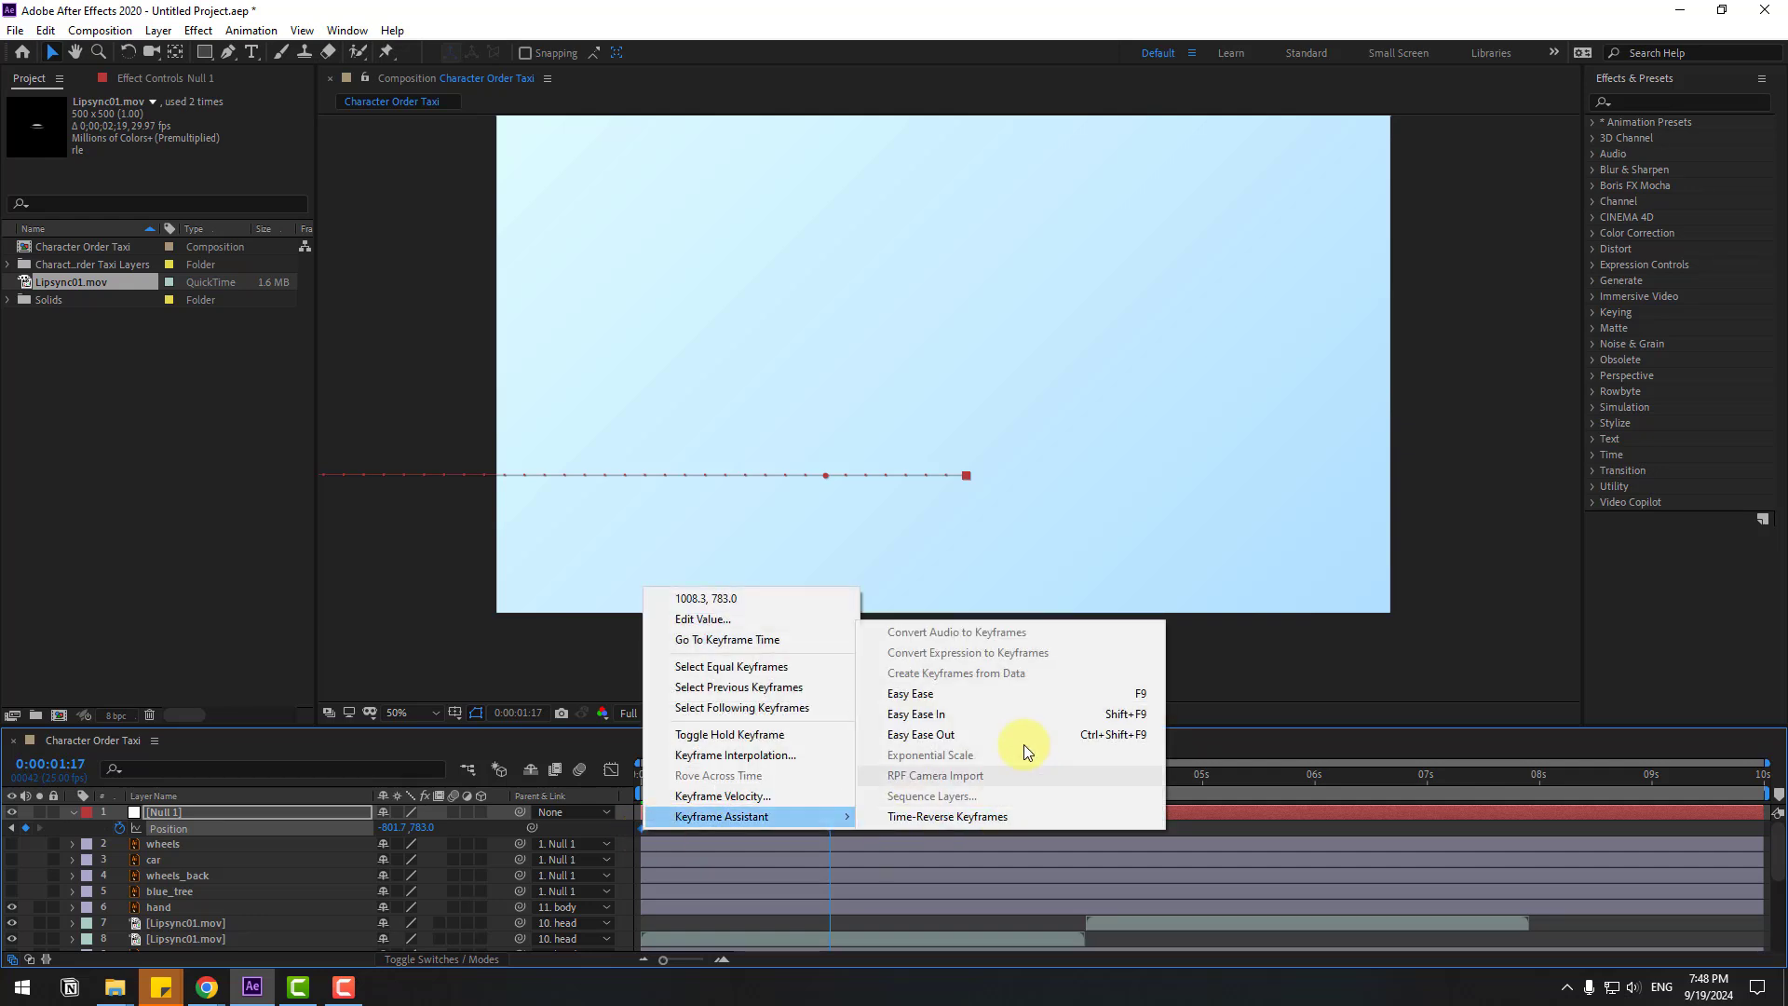
pyautogui.click(997, 695)
pyautogui.click(623, 775)
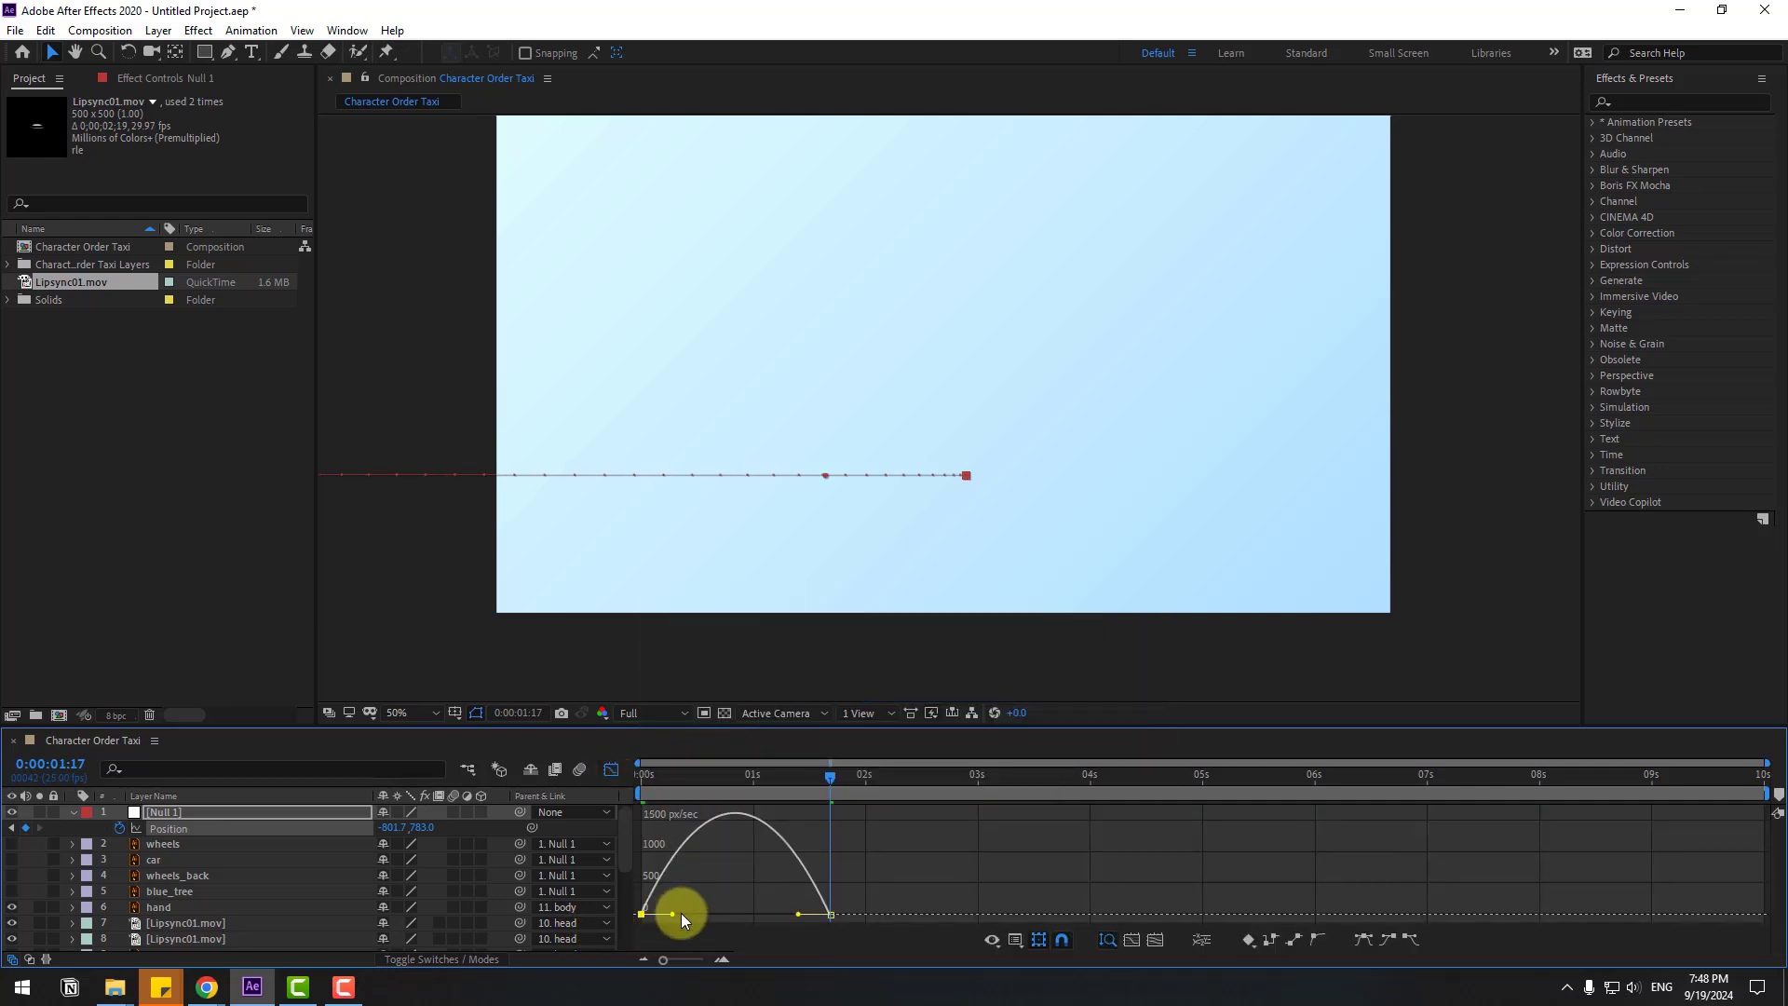
pyautogui.moveTo(680, 913); pyautogui.dragTo(782, 915)
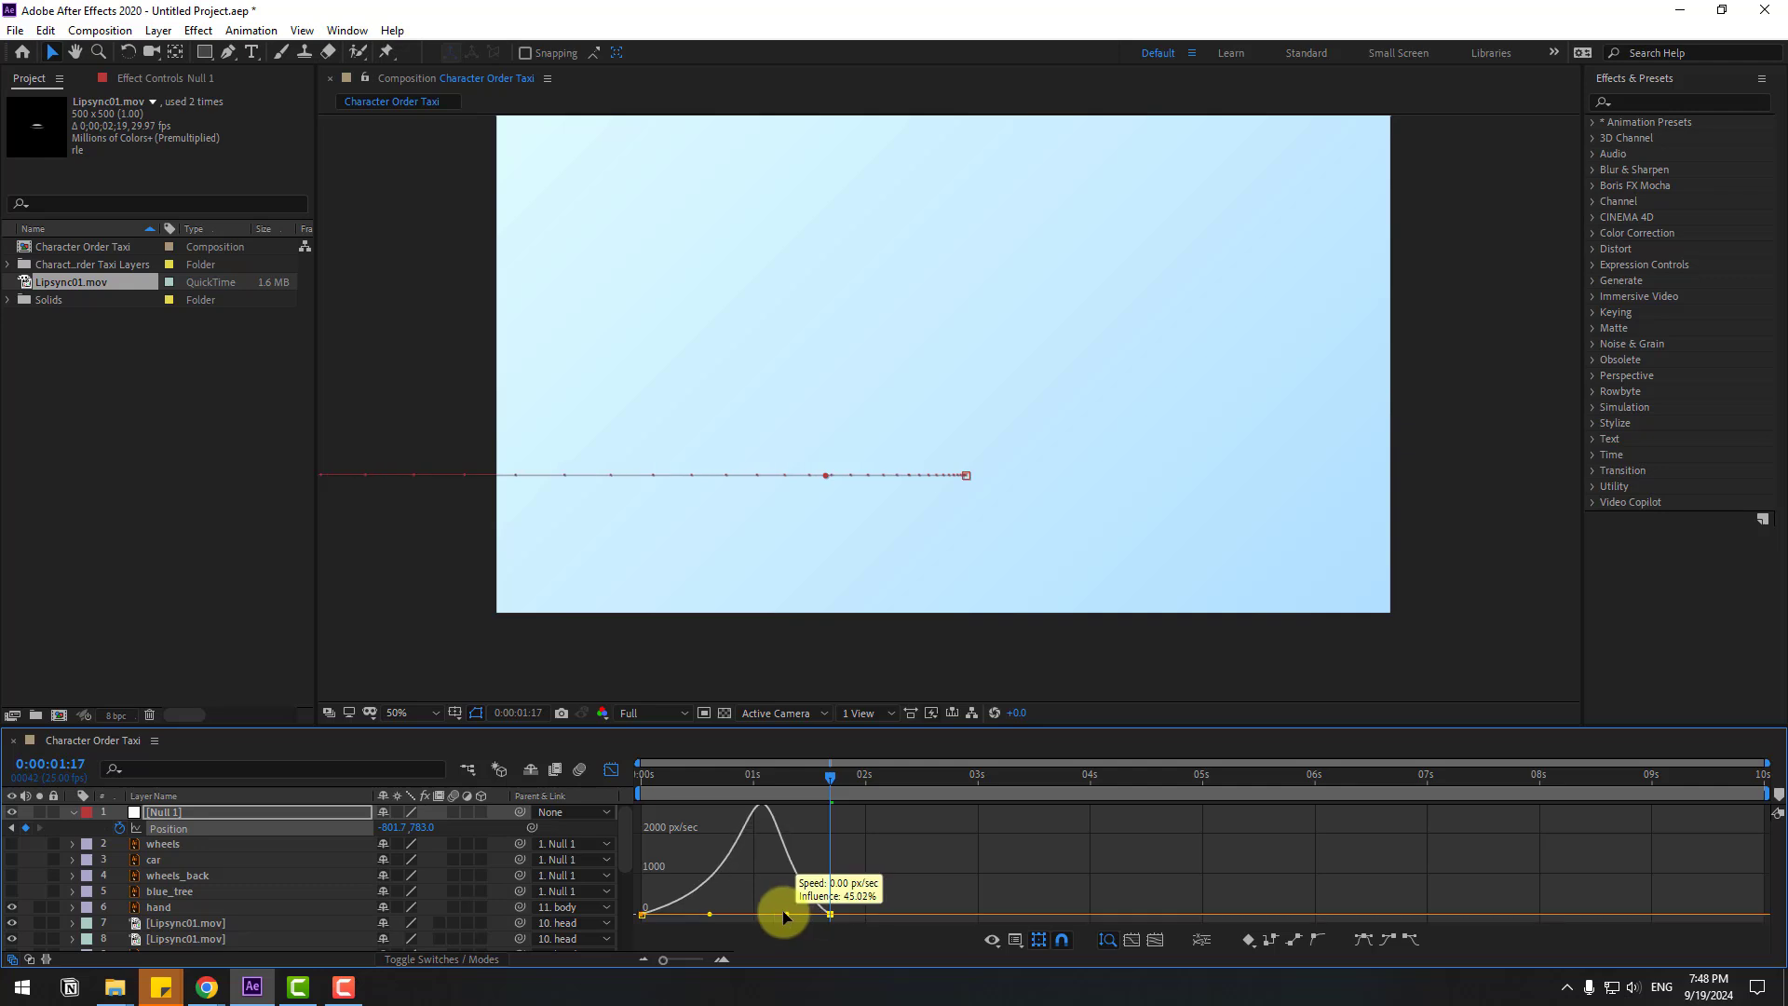
pyautogui.click(617, 775)
# Shift both Null 1 Position keyframes later so the move runs from about 1.3 s to 3 s, and preview it.
pyautogui.moveTo(851, 826); pyautogui.dragTo(628, 834)
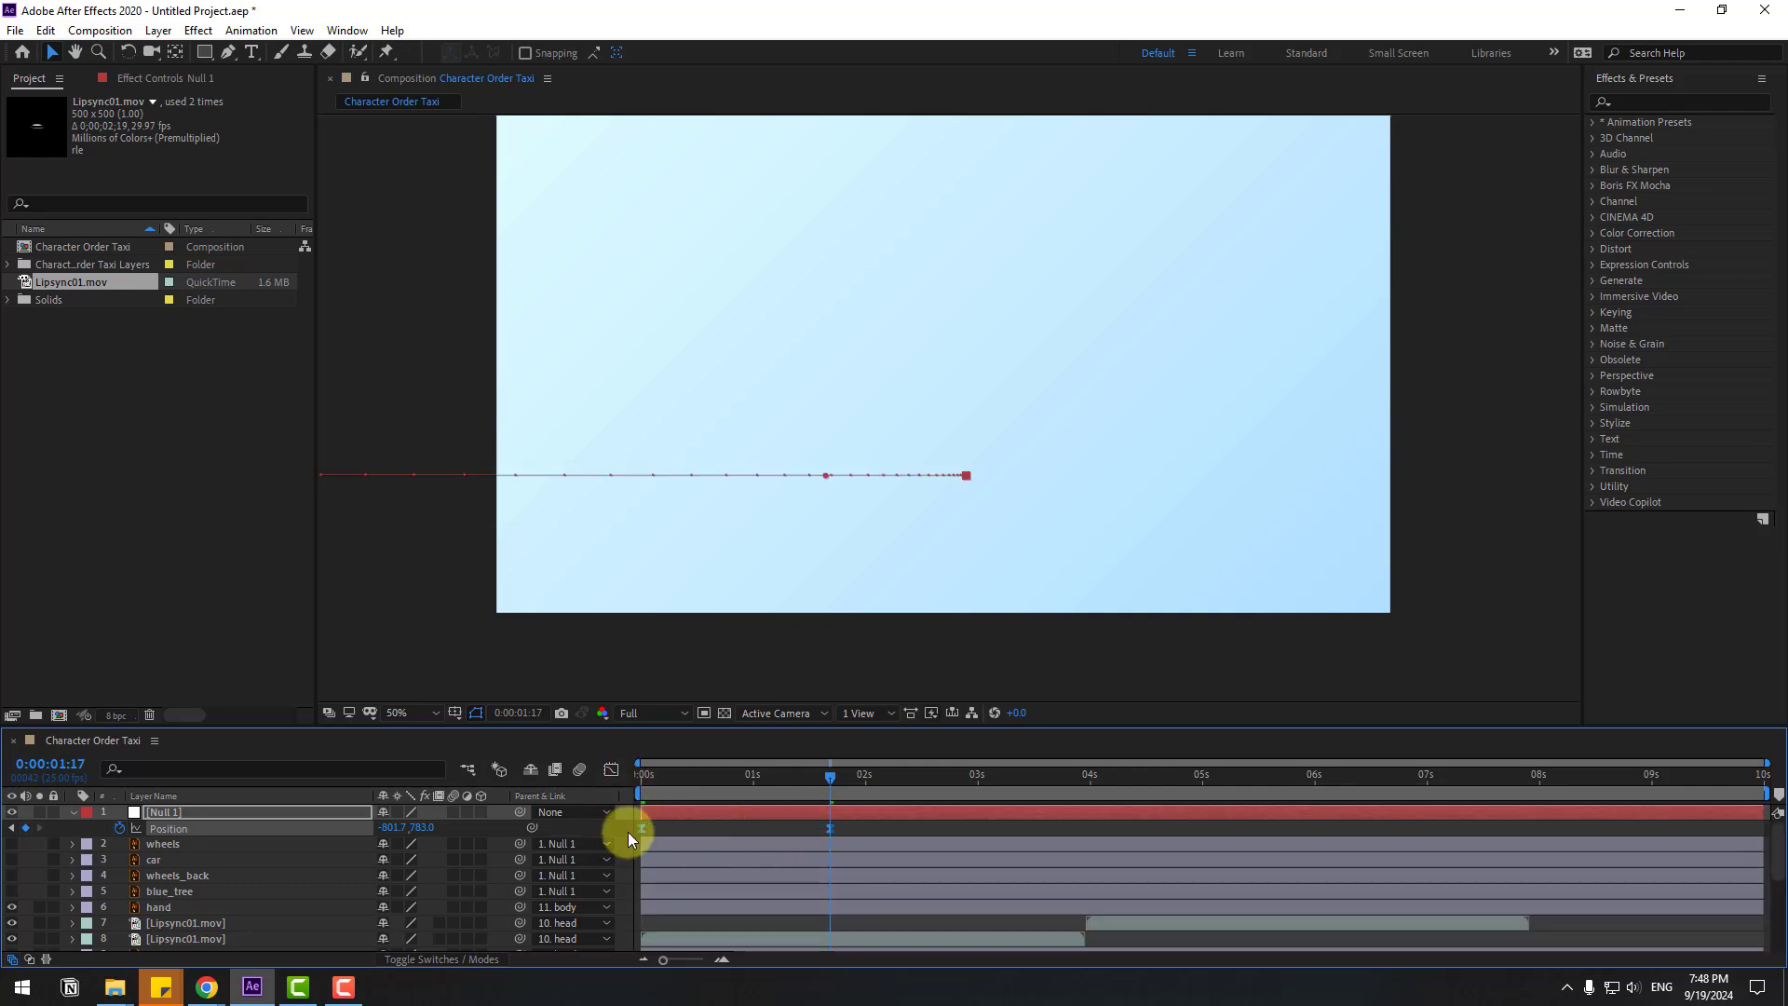
pyautogui.moveTo(747, 827); pyautogui.dragTo(637, 797)
pyautogui.press('space')
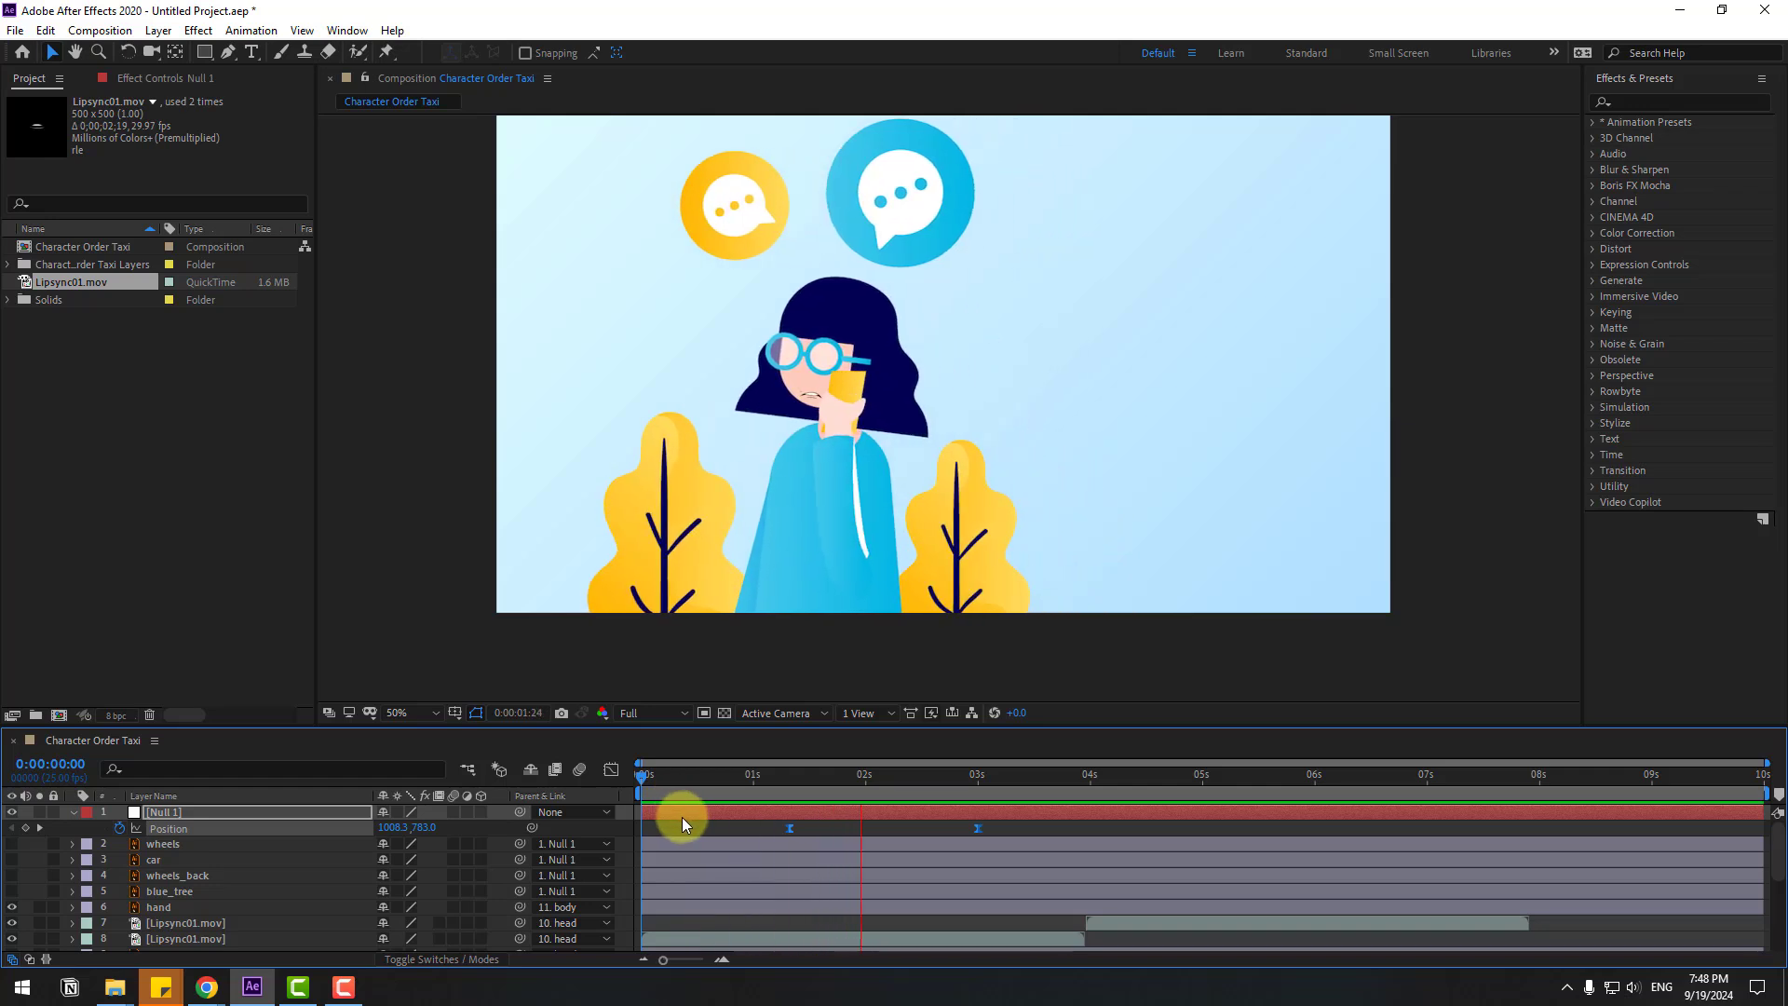
# At 0:00:02:24, make the wheels, car, wheels_back and blue_tree layers visible.
pyautogui.moveTo(908, 784); pyautogui.dragTo(969, 793)
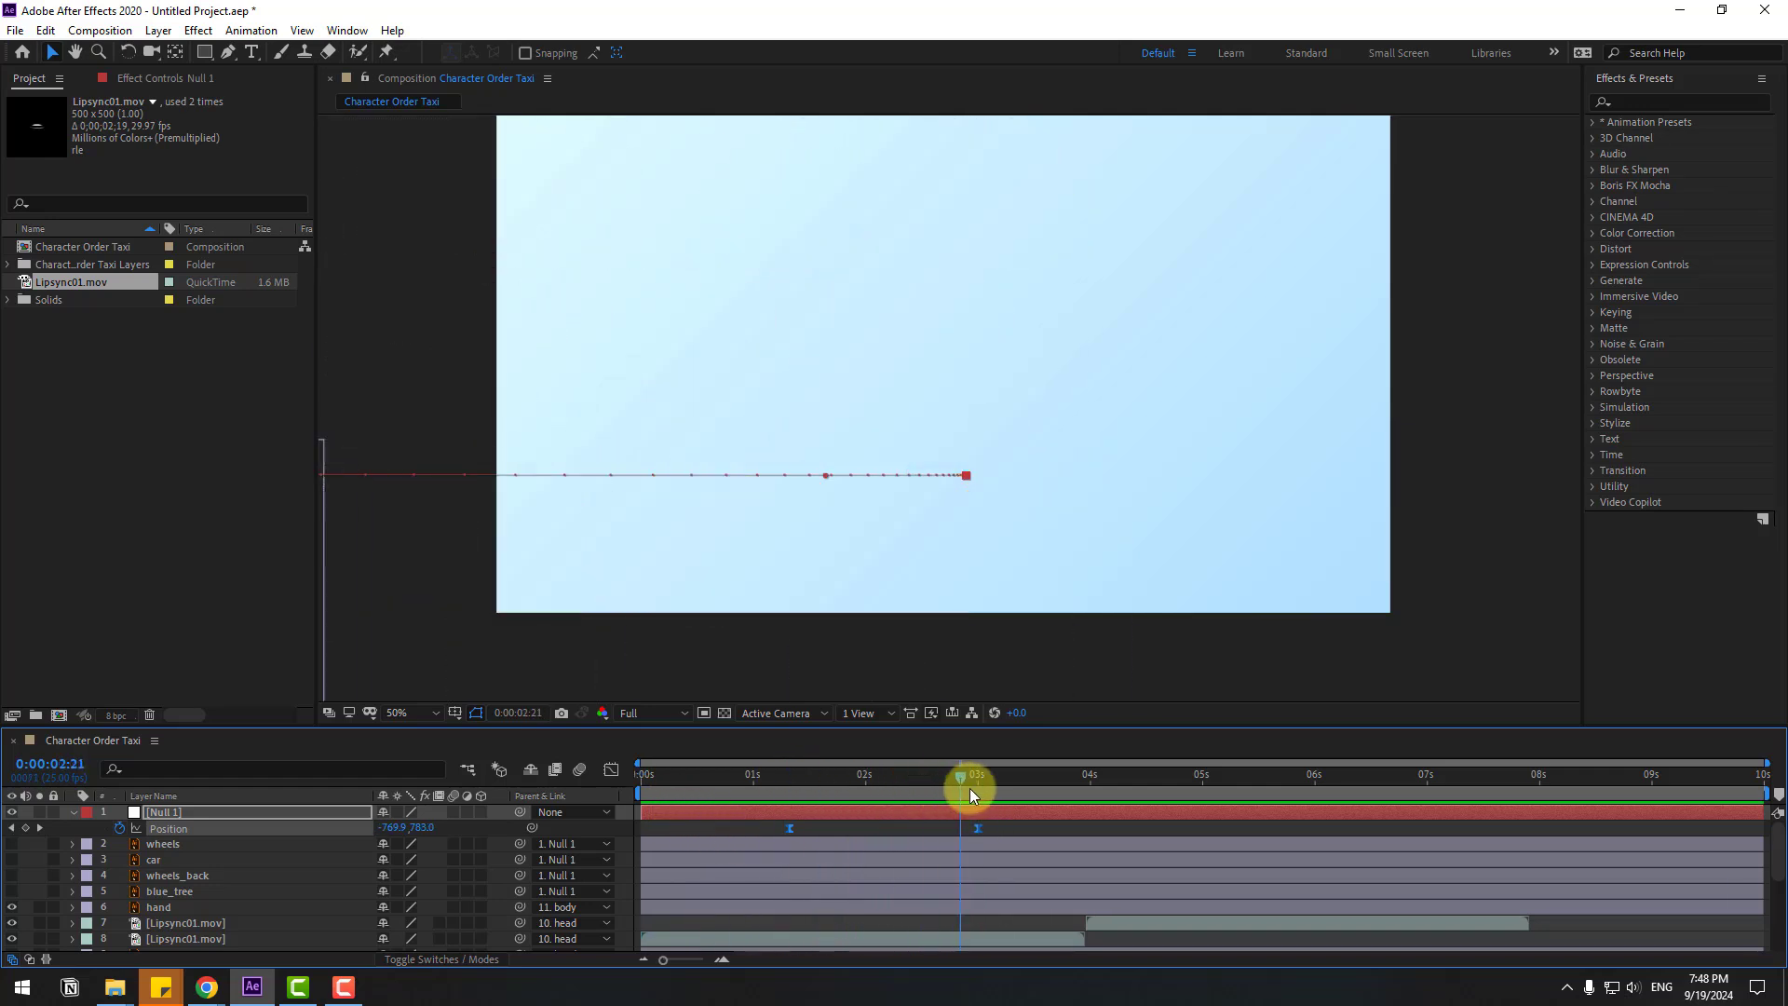
pyautogui.click(164, 891)
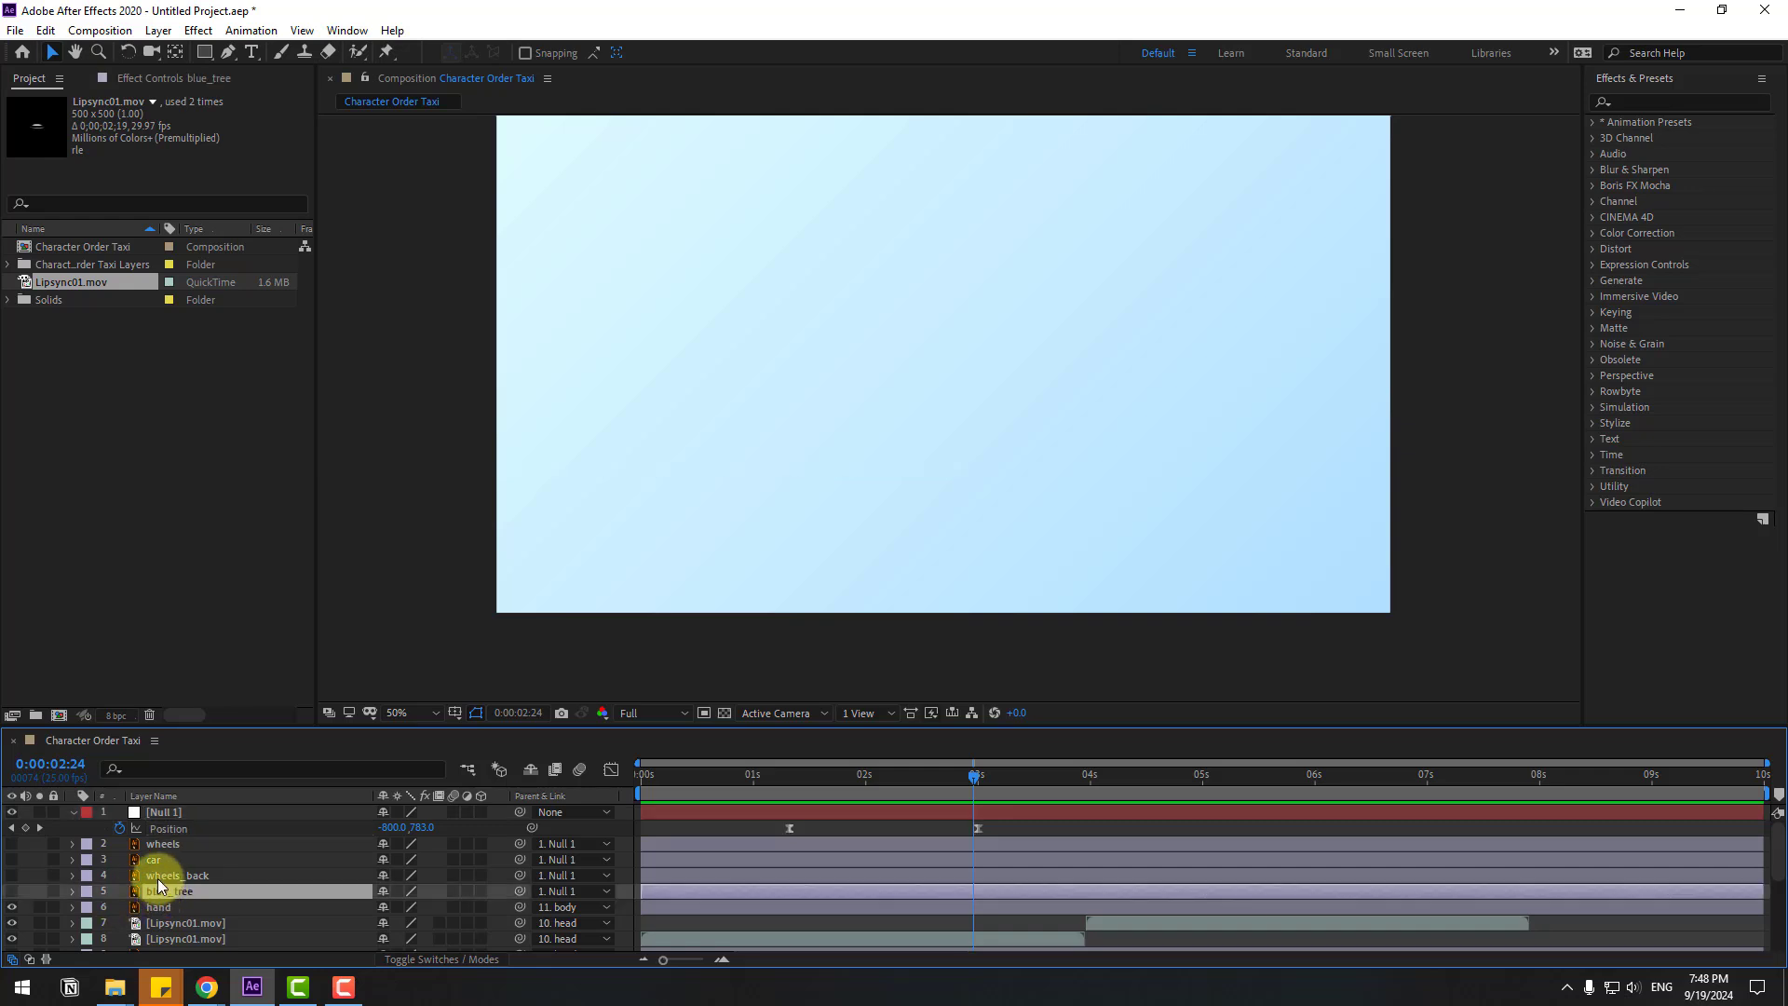
pyautogui.keyDown('shift'); pyautogui.click(170, 876); pyautogui.keyUp('shift')
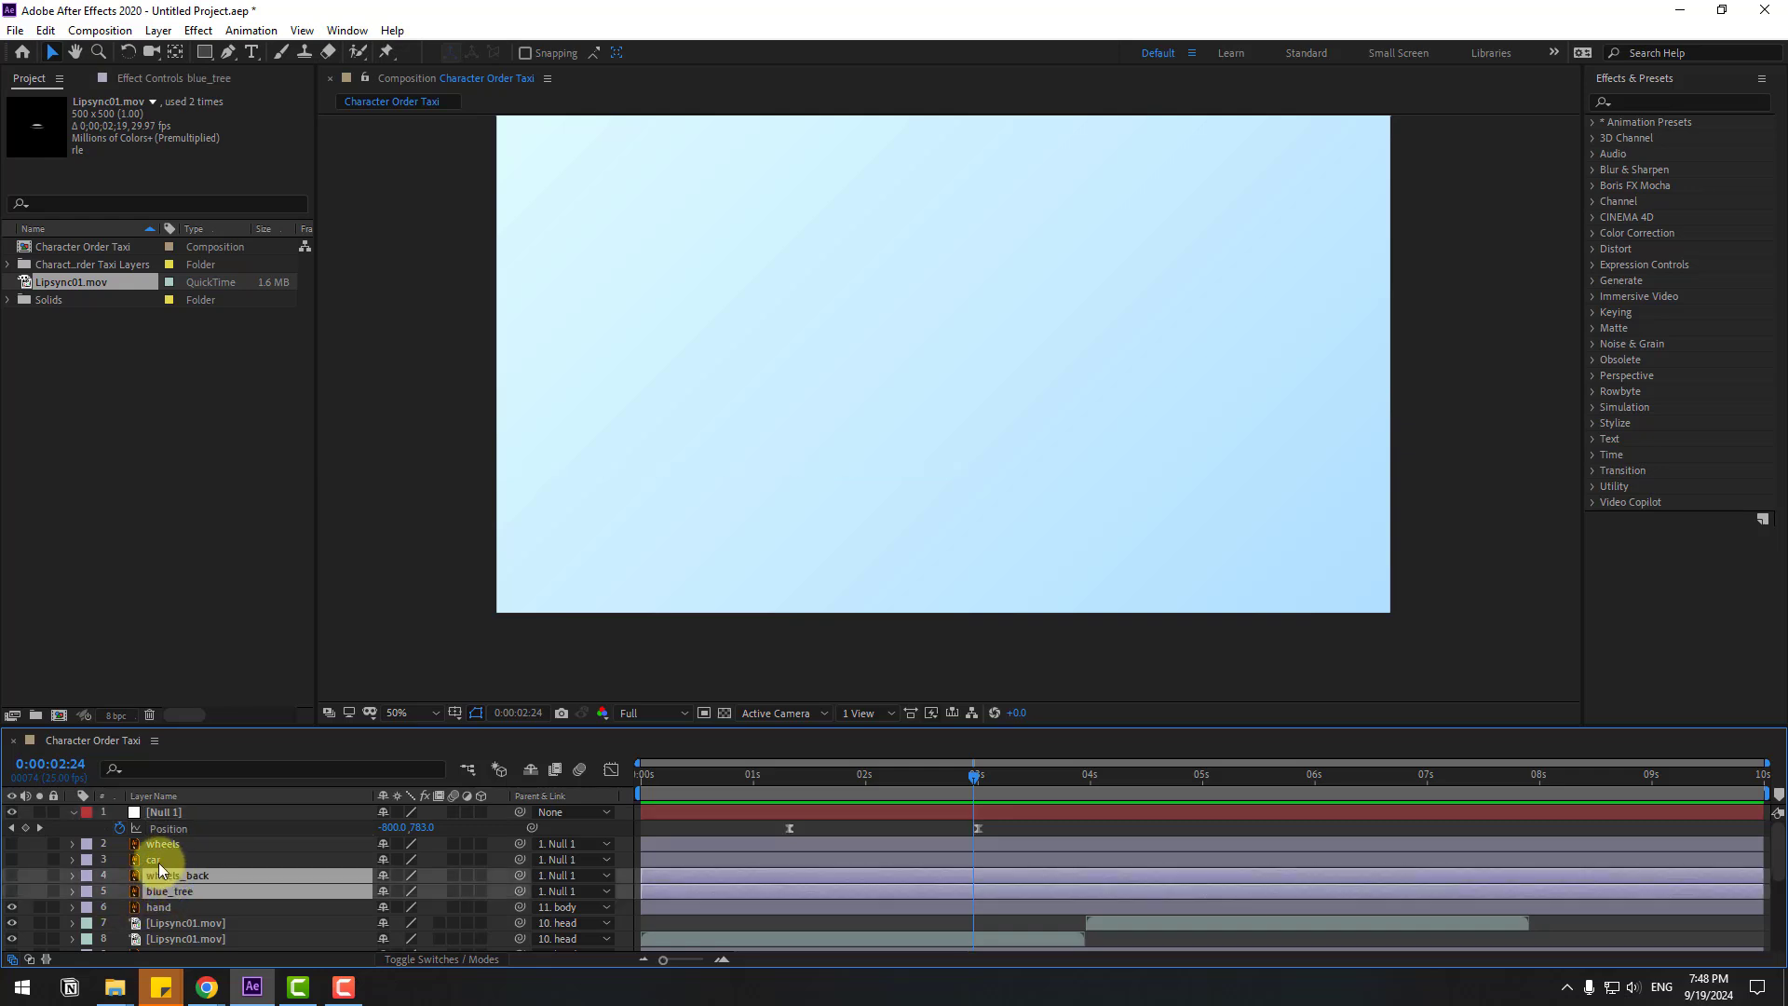
pyautogui.keyDown('shift'); pyautogui.click(159, 860); pyautogui.keyUp('shift')
pyautogui.keyDown('shift'); pyautogui.click(164, 844); pyautogui.keyUp('shift')
pyautogui.click(13, 844)
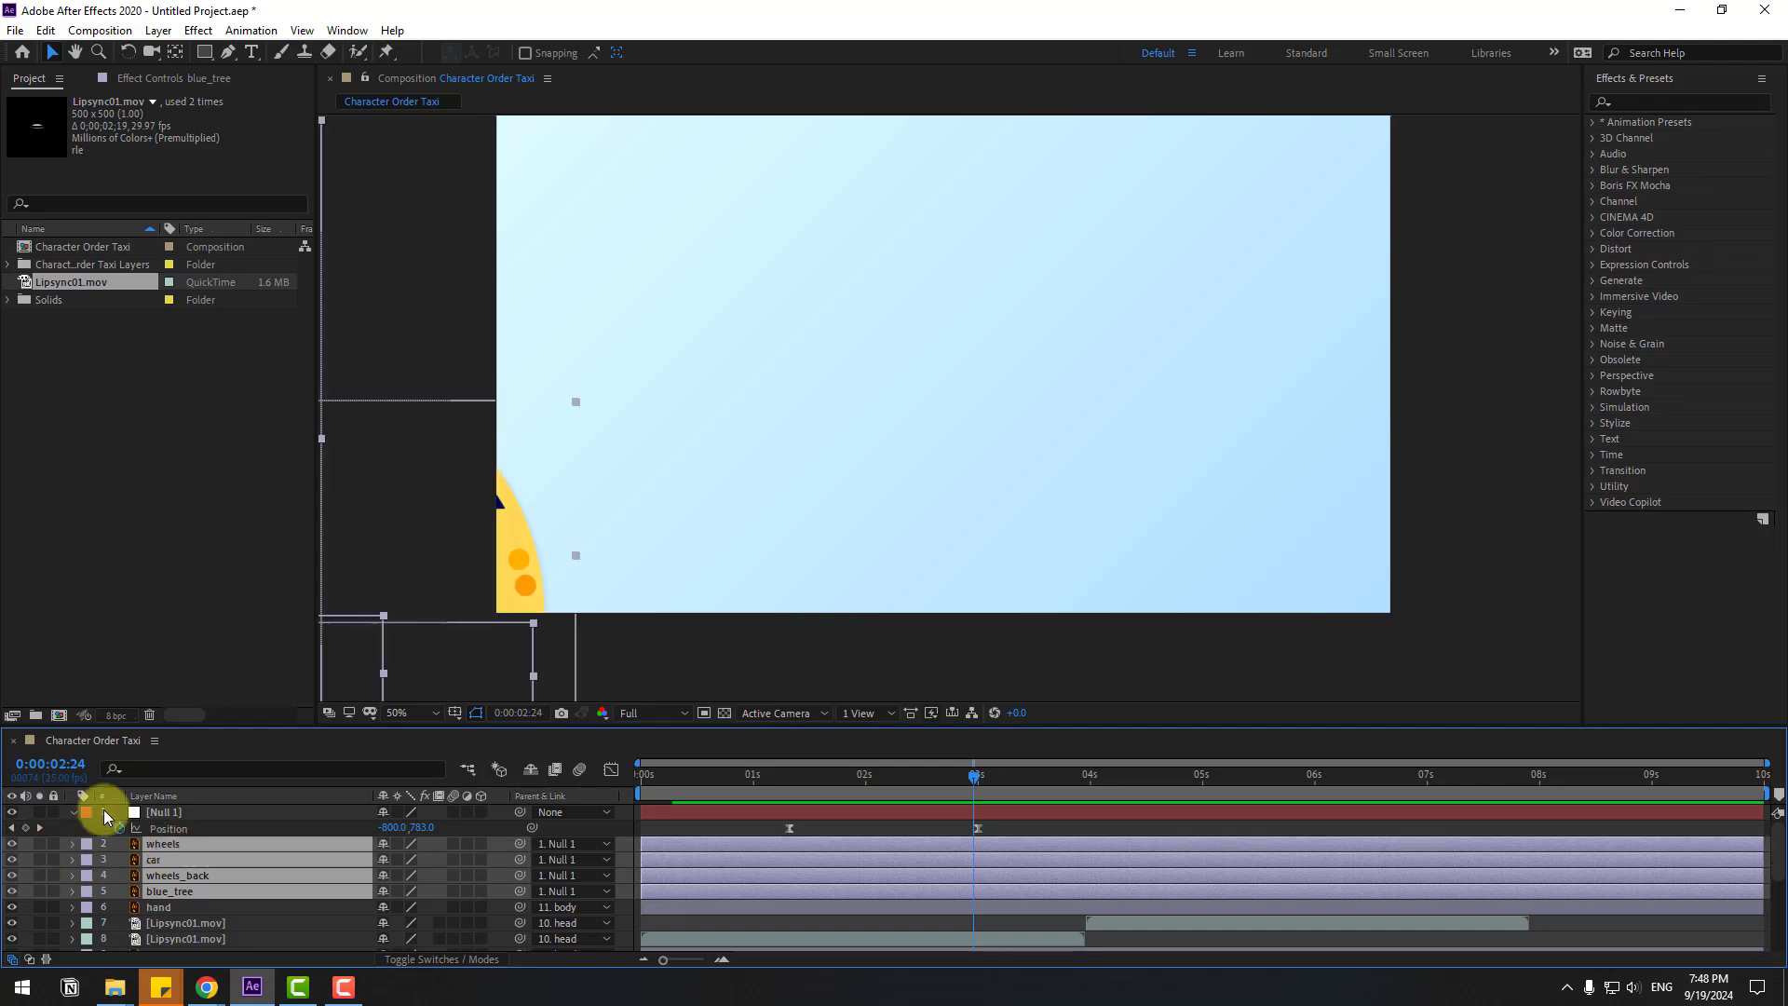
# Move the wheels, car, wheels_back and blue_tree layers together into frame, with the wheels resting on the composition's lower edge.
pyautogui.scroll(-1, 652, 543)
pyautogui.moveTo(612, 501); pyautogui.dragTo(1026, 458)
pyautogui.scroll(1, 1030, 508)
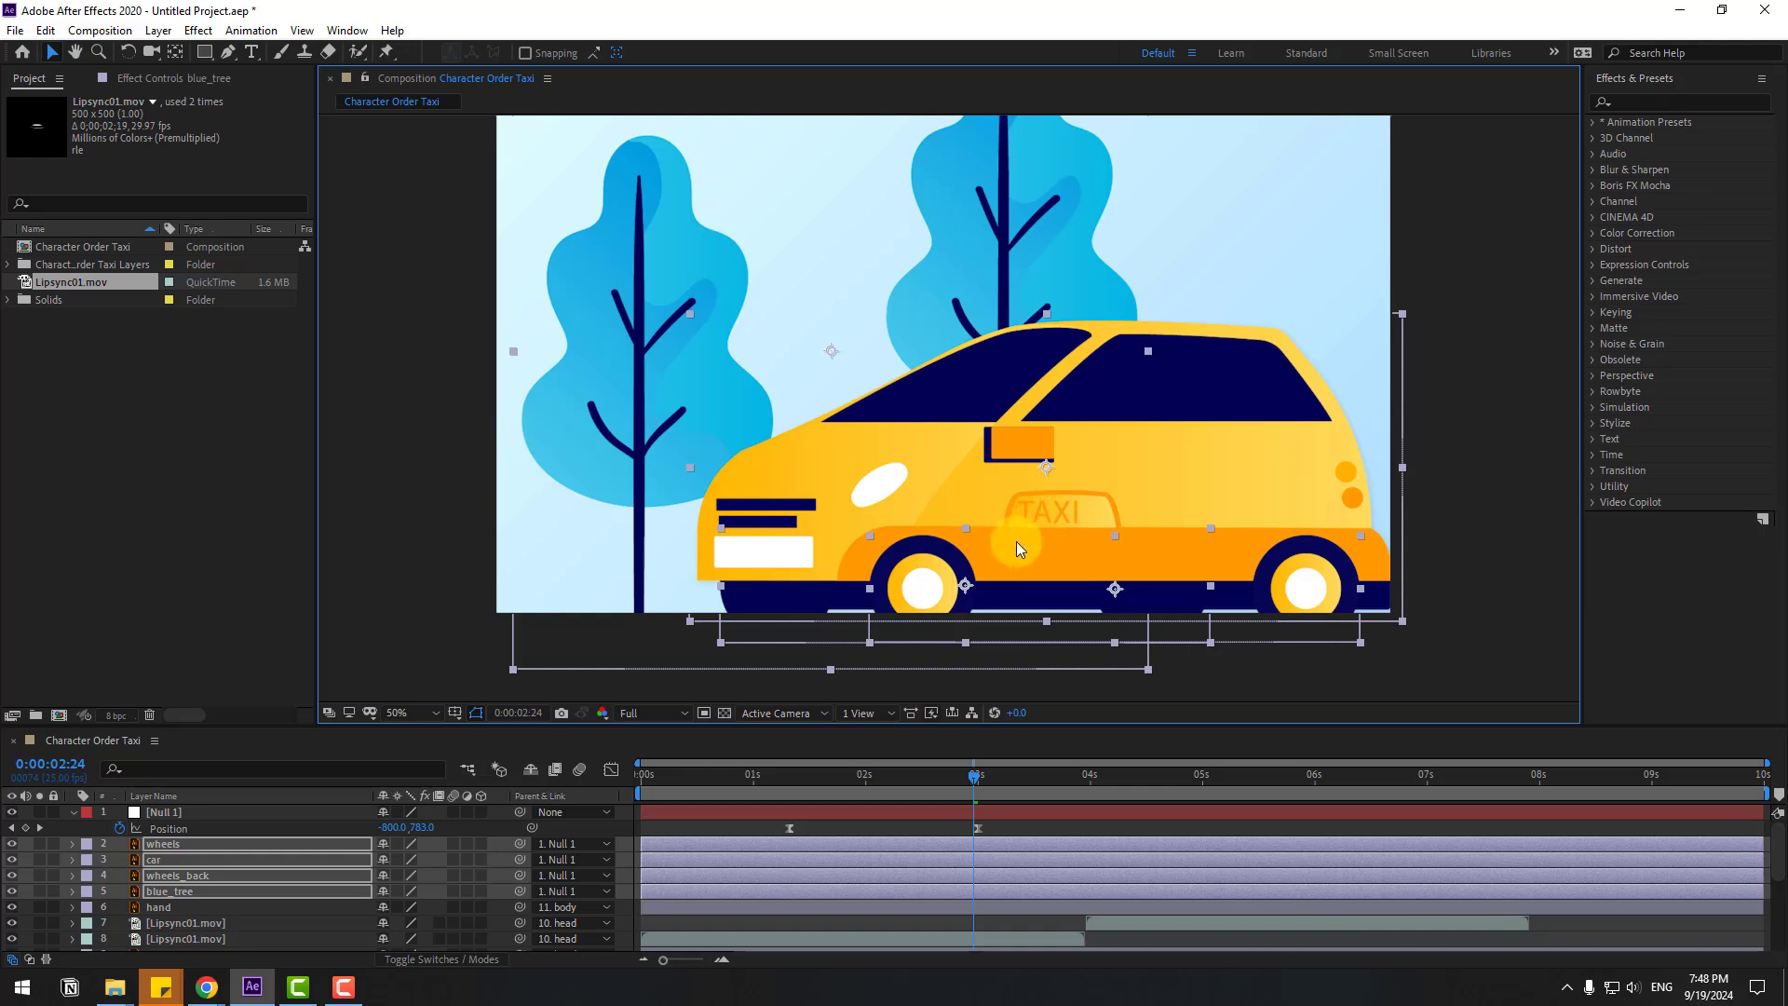
pyautogui.moveTo(1018, 550); pyautogui.dragTo(1019, 513)
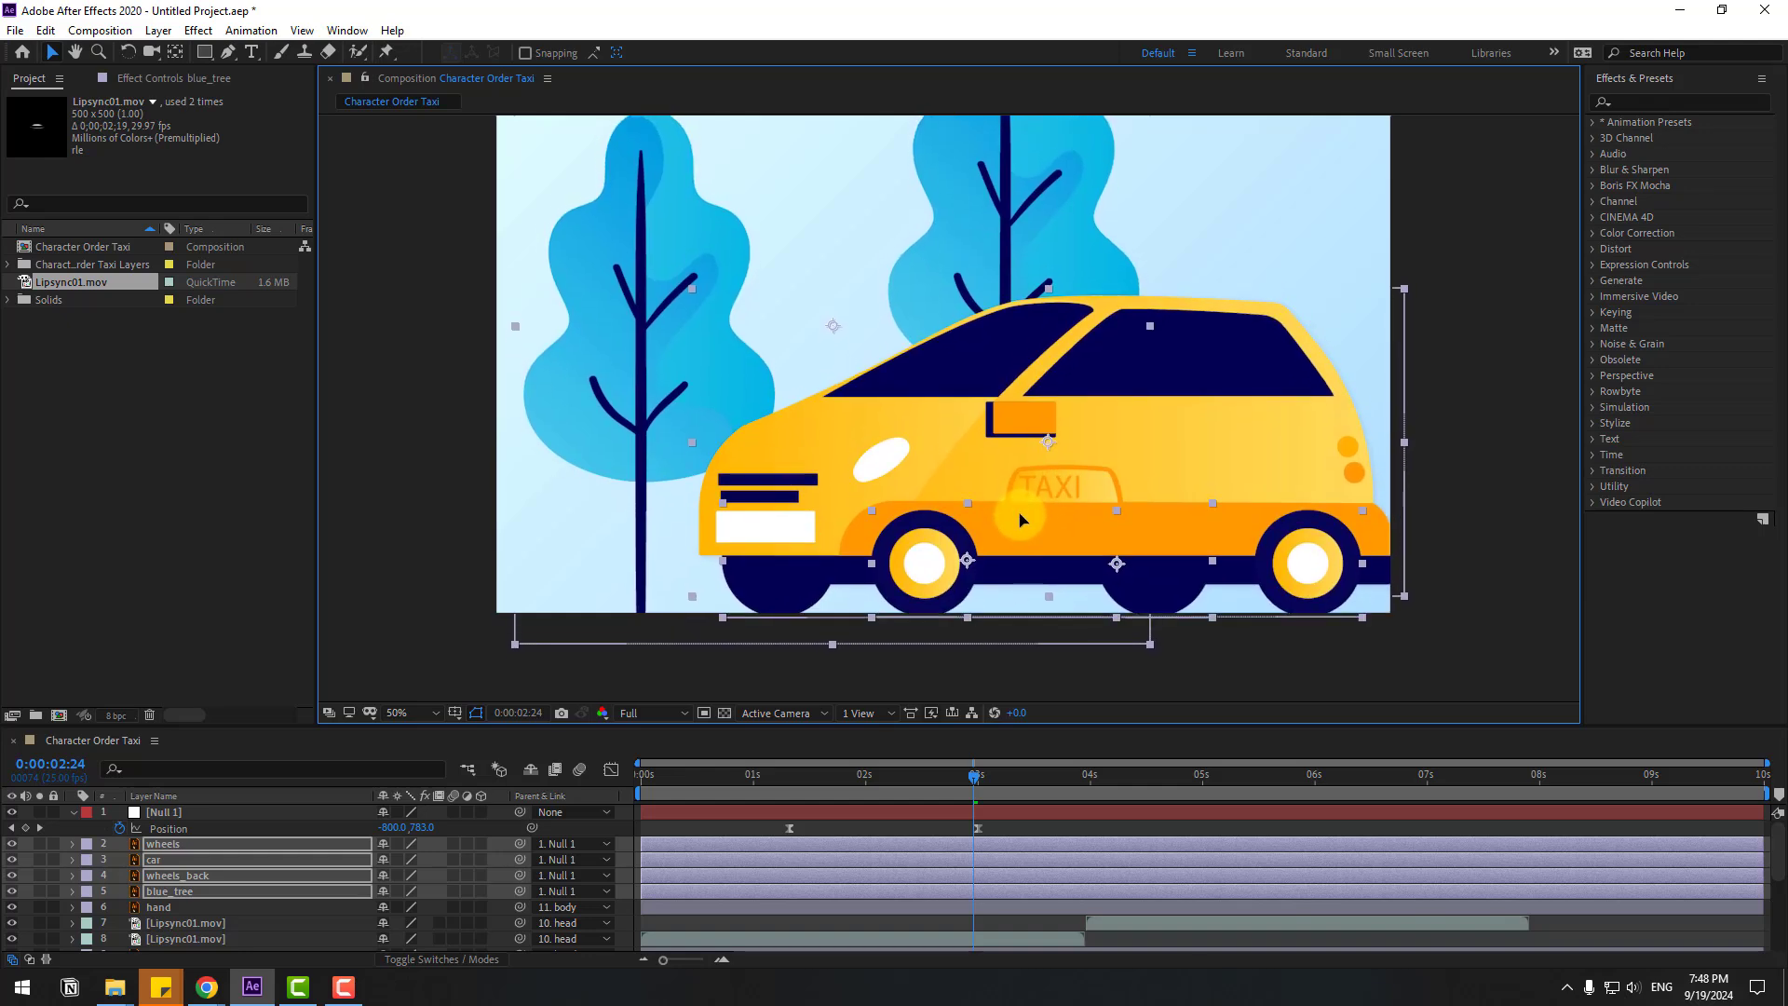
pyautogui.click(879, 815)
# Create a null object above the wheels layer, center its anchor point and place it on the car body beside the TAXI sign.
pyautogui.click(169, 846)
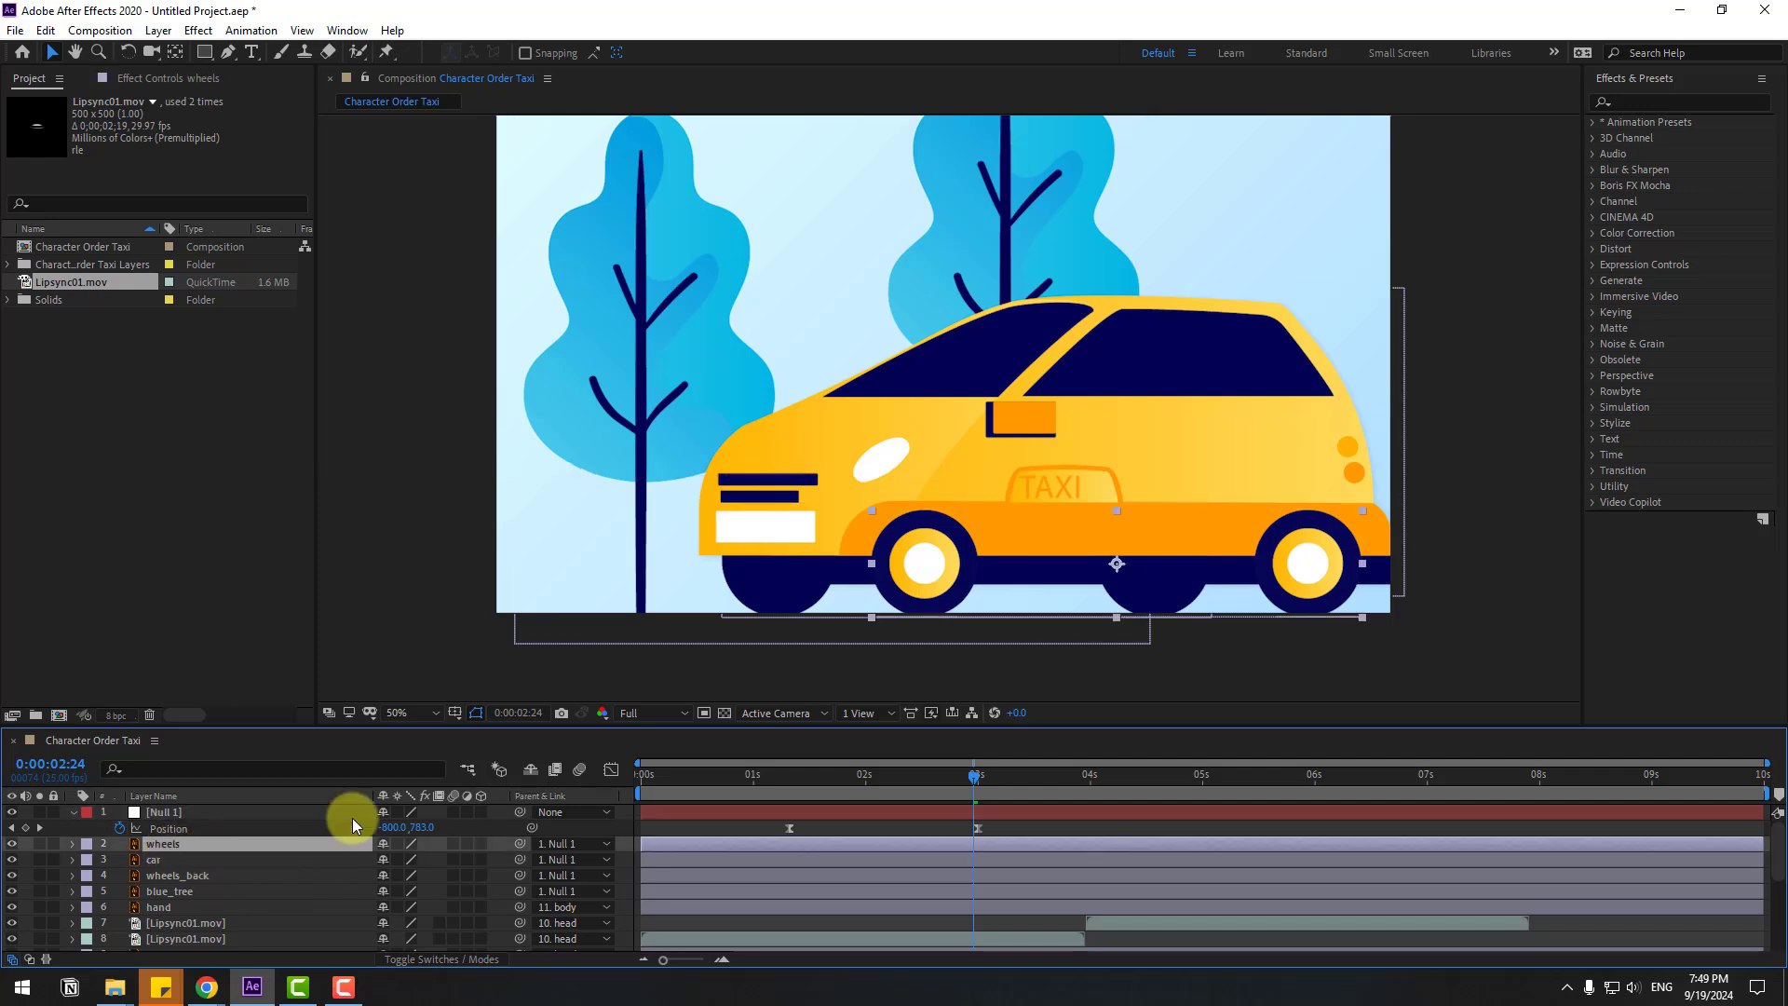
pyautogui.click(171, 33)
pyautogui.moveTo(177, 48)
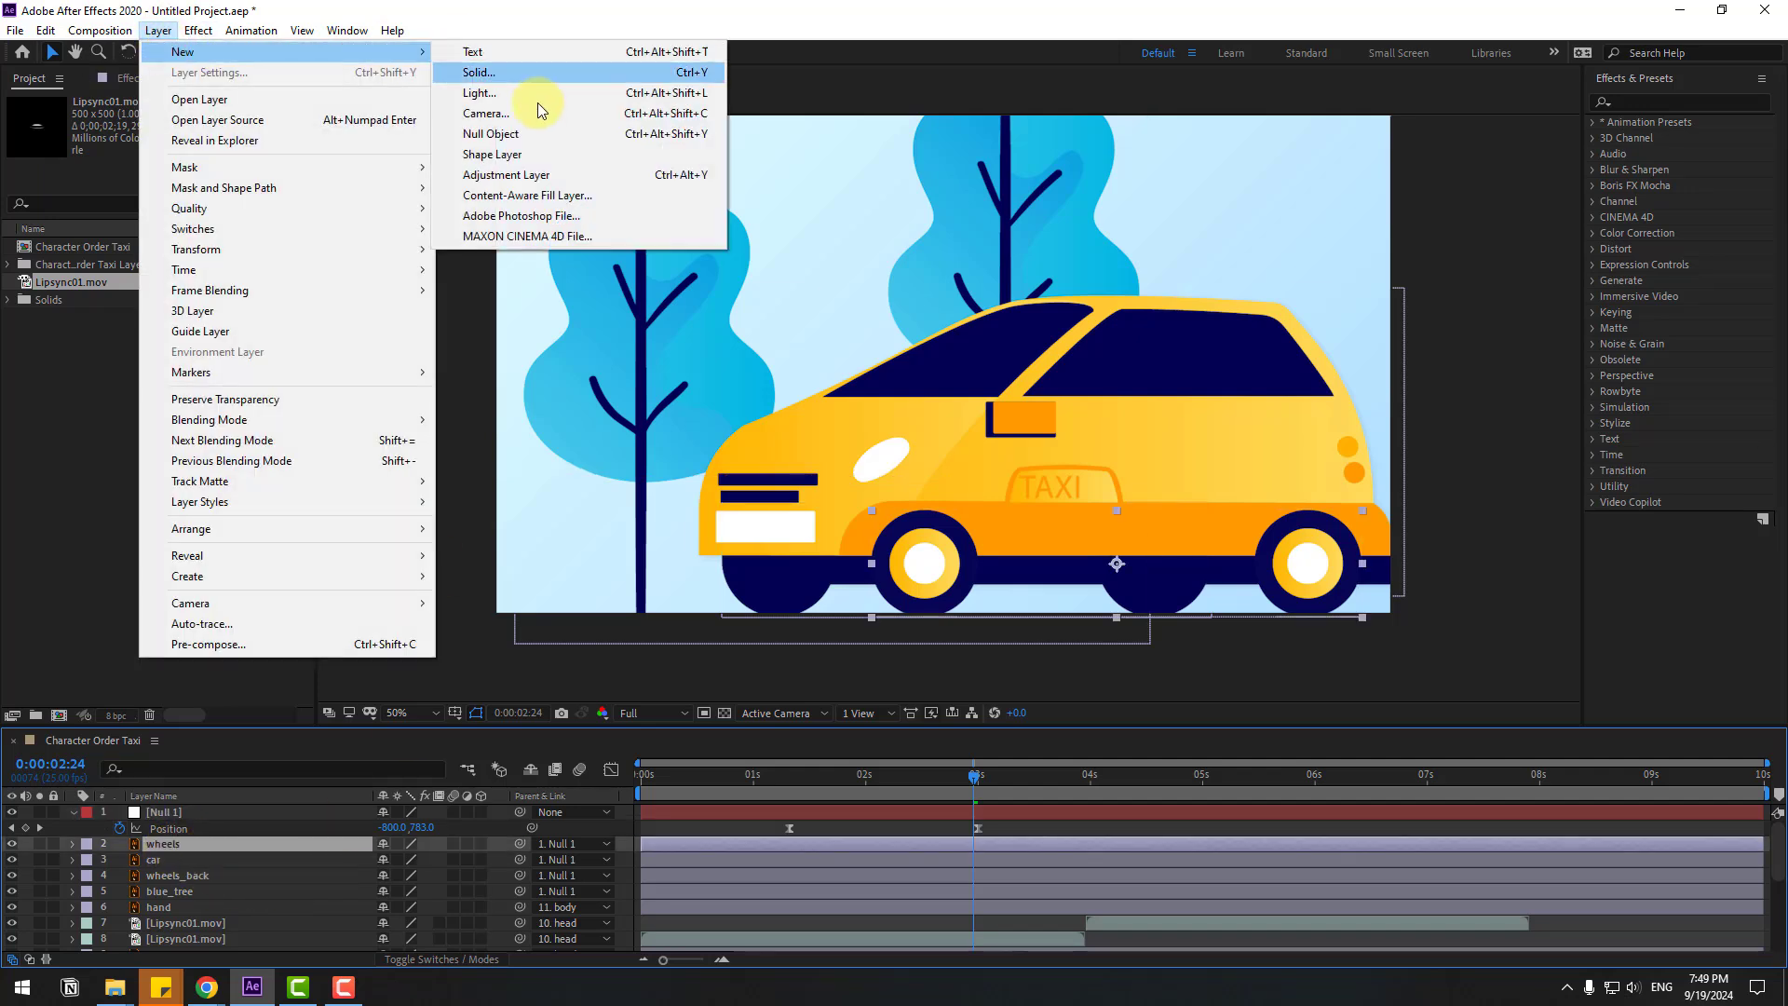
pyautogui.click(510, 136)
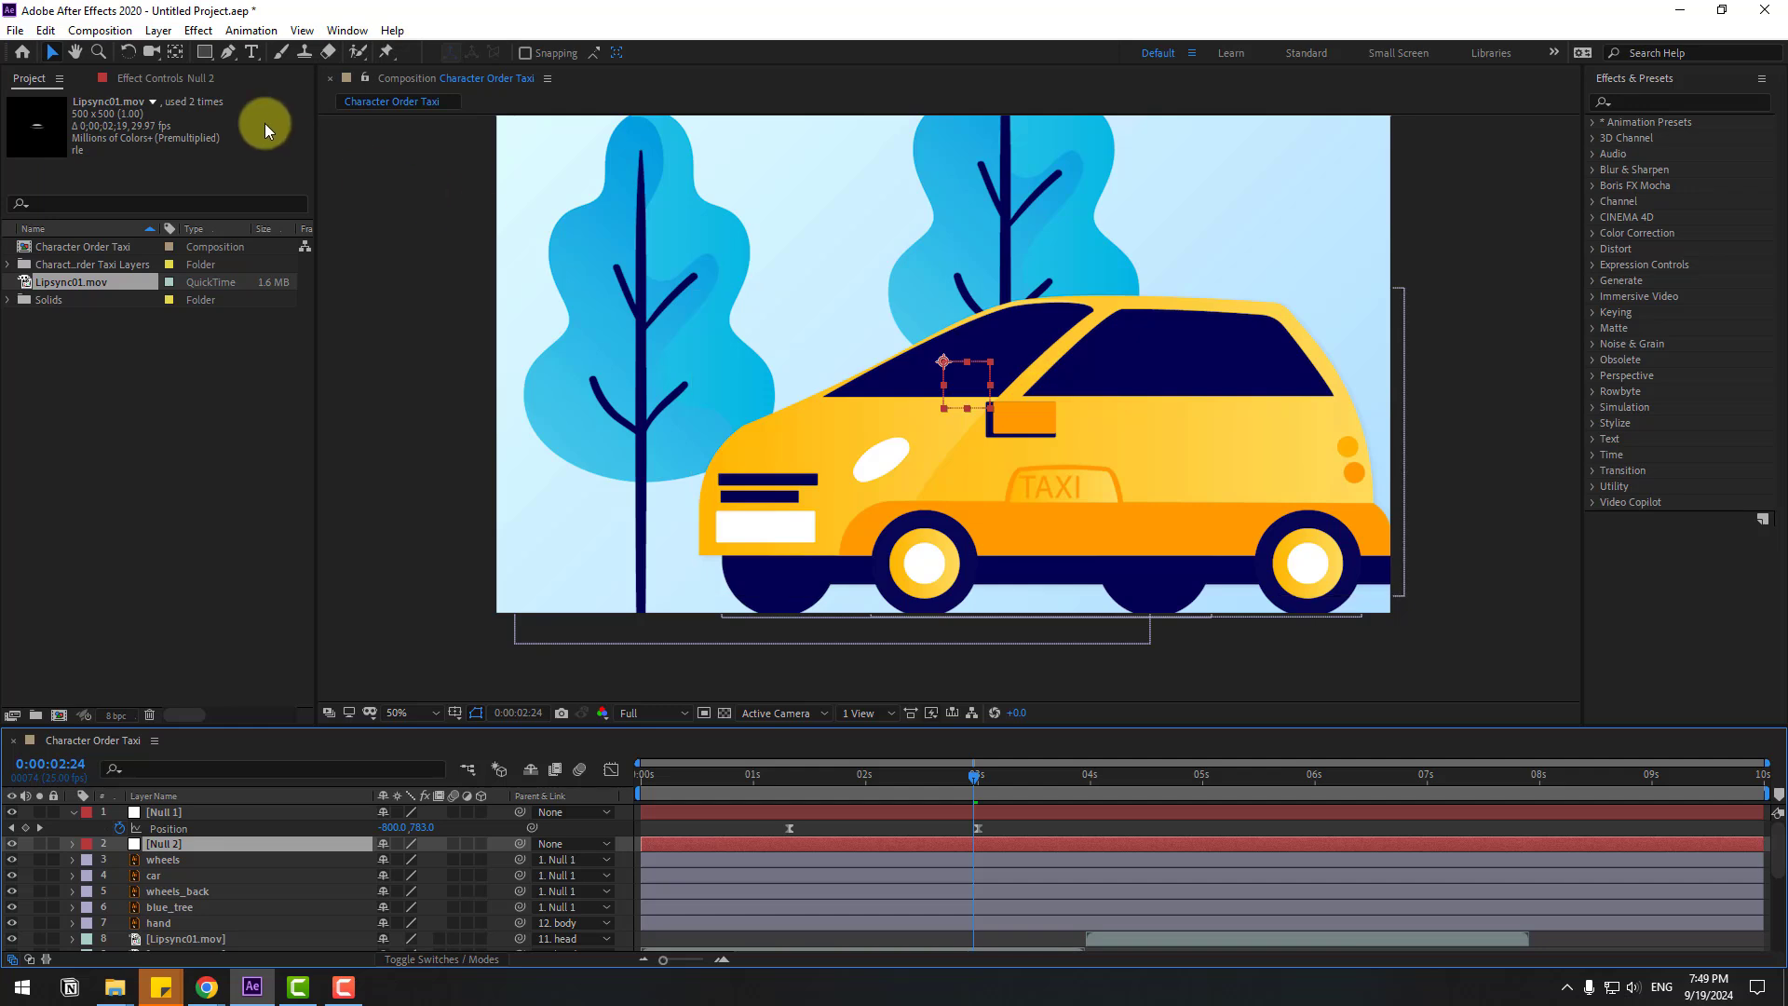
pyautogui.click(176, 53)
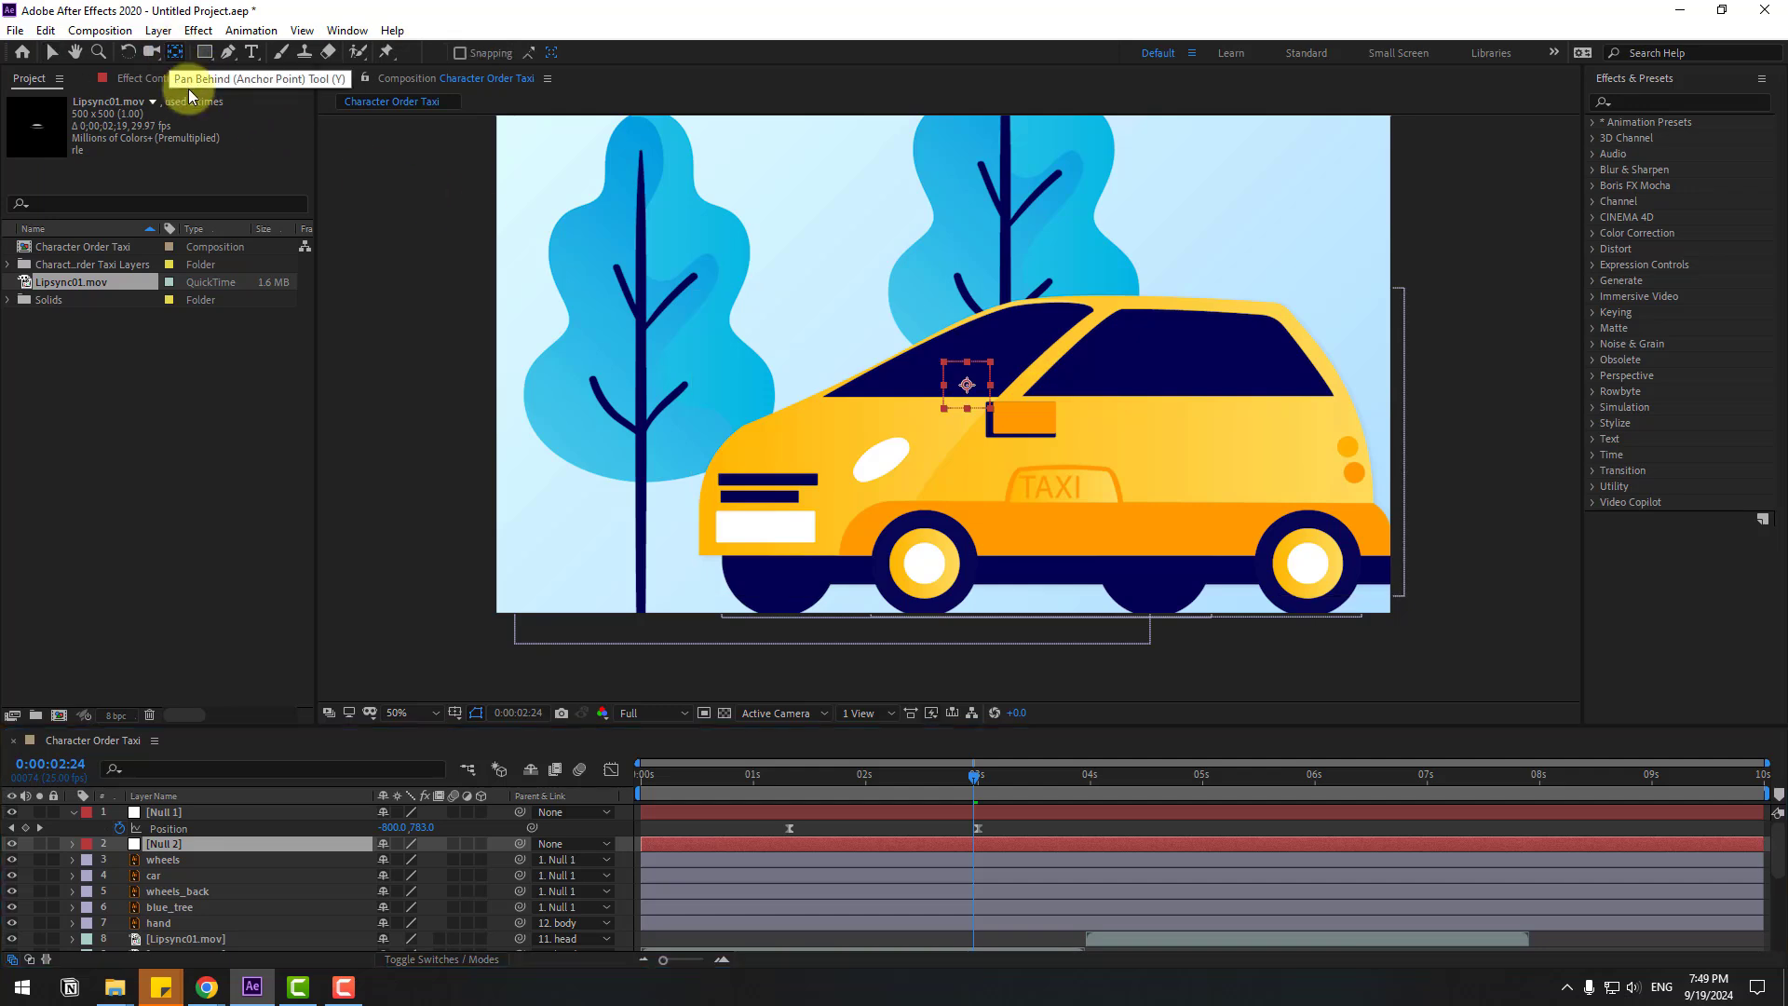
pyautogui.click(43, 56)
pyautogui.moveTo(963, 386); pyautogui.dragTo(1131, 480)
# Rename the new null layer as CAR CONTROL.
pyautogui.click(179, 842)
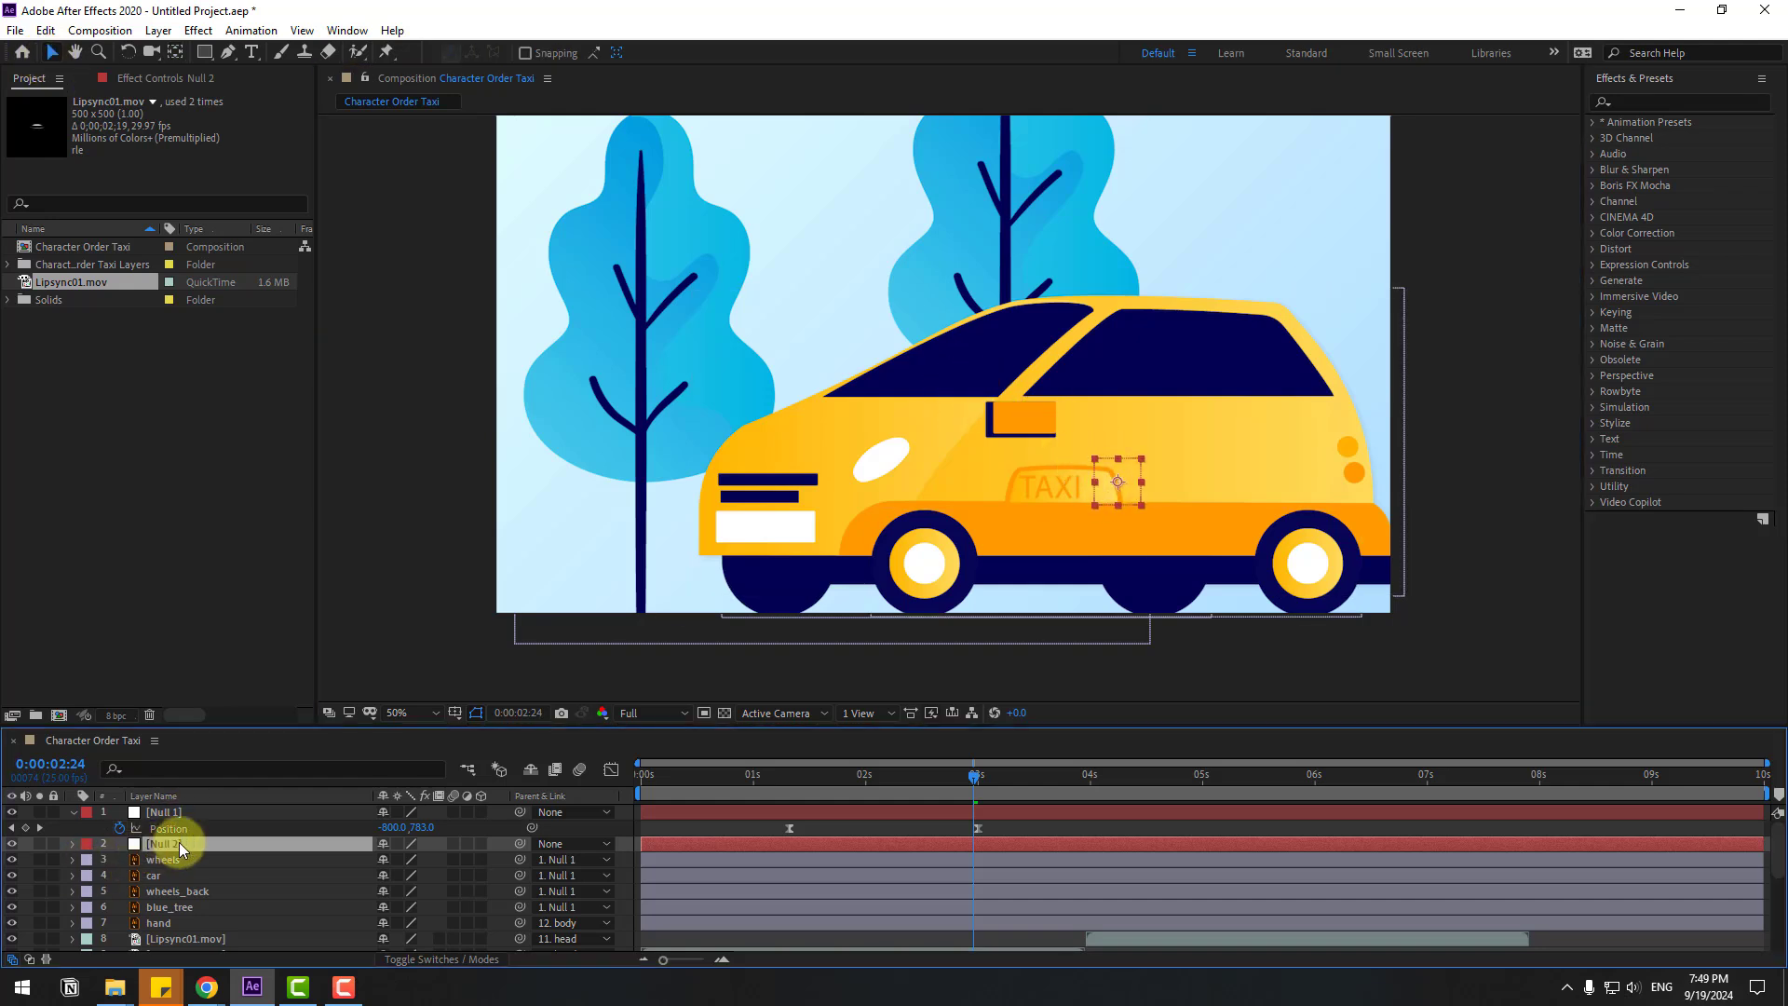
pyautogui.press('Return')
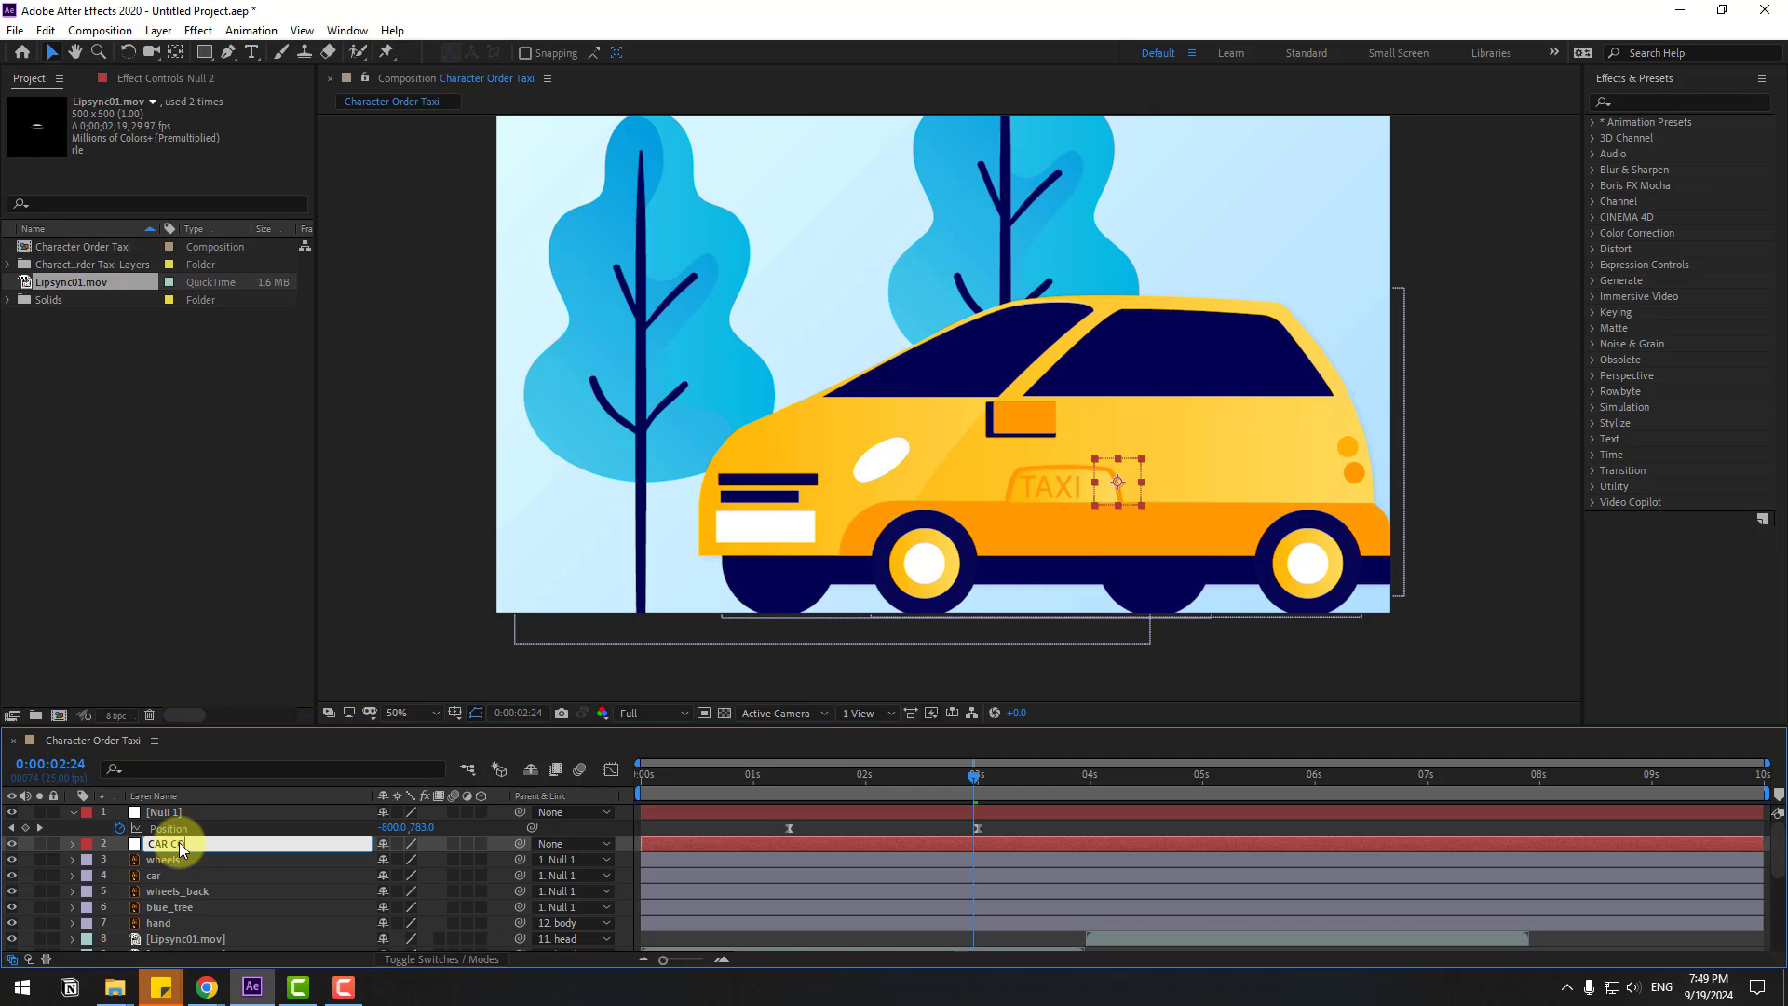
pyautogui.write('CAR CONTROL')
pyautogui.press('Return')
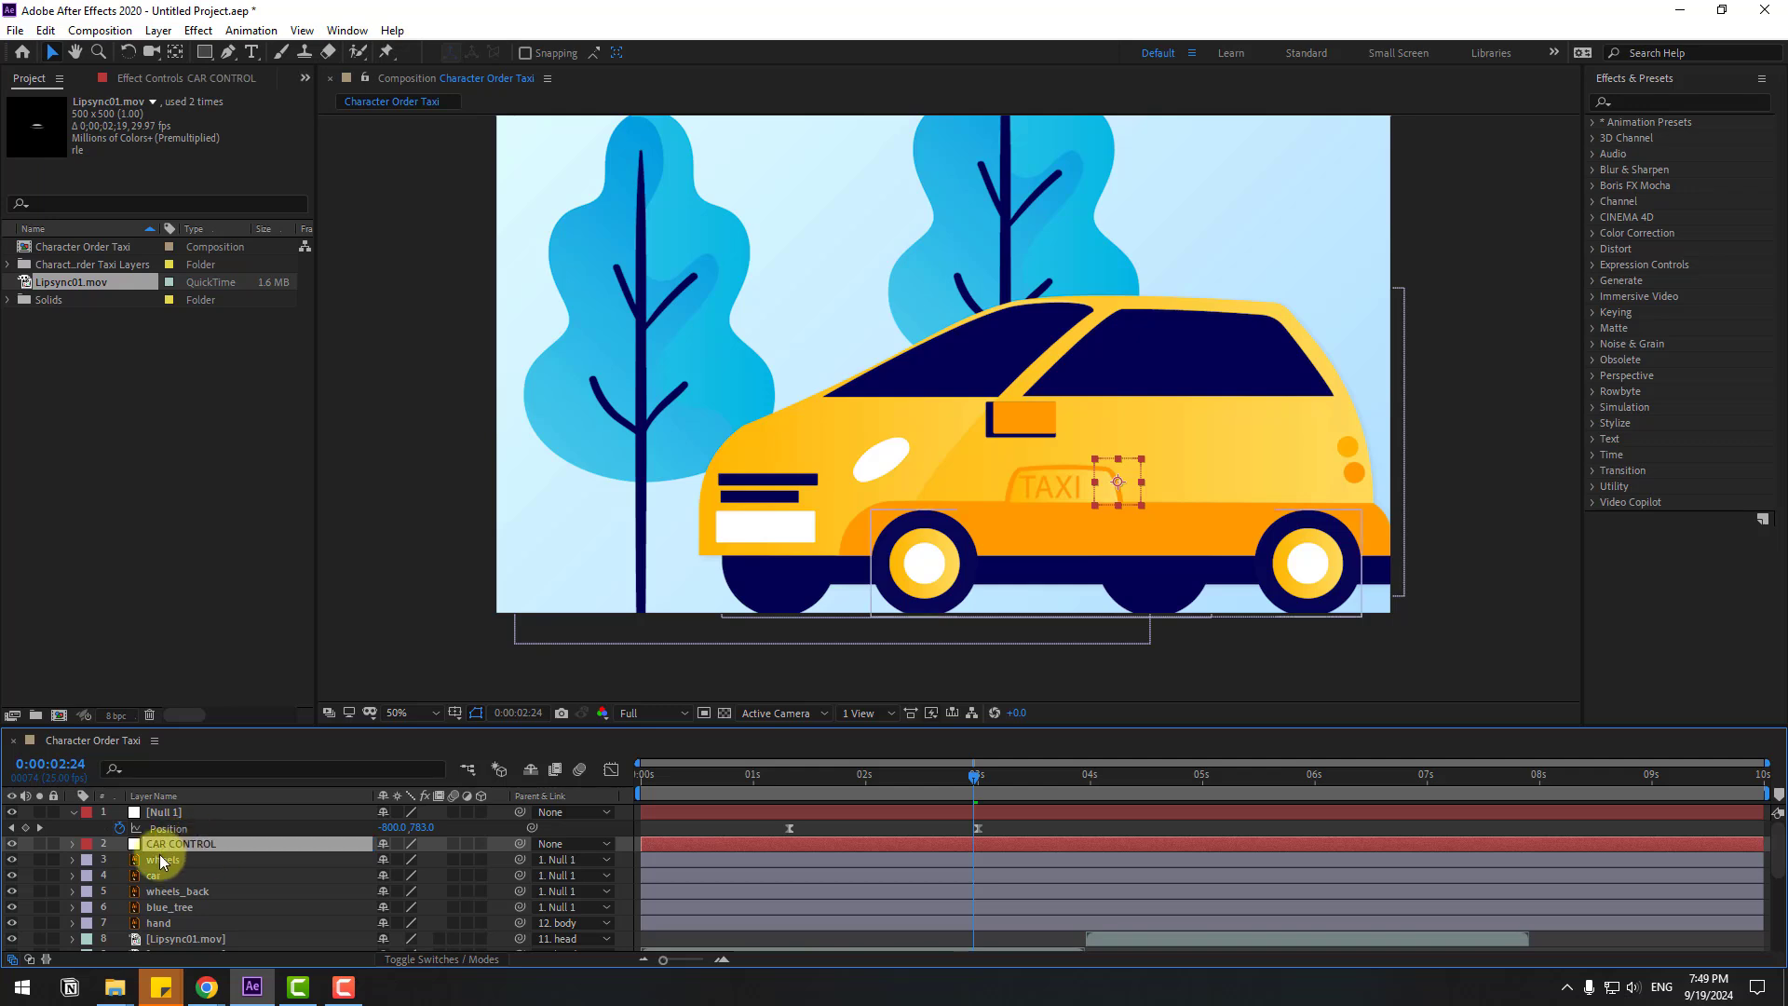
# Parent the wheels, car and wheels_back layers to CAR CONTROL, and parent CAR CONTROL to Null 1.
pyautogui.click(155, 856)
pyautogui.keyDown('ctrl'); pyautogui.click(204, 875); pyautogui.keyUp('ctrl')
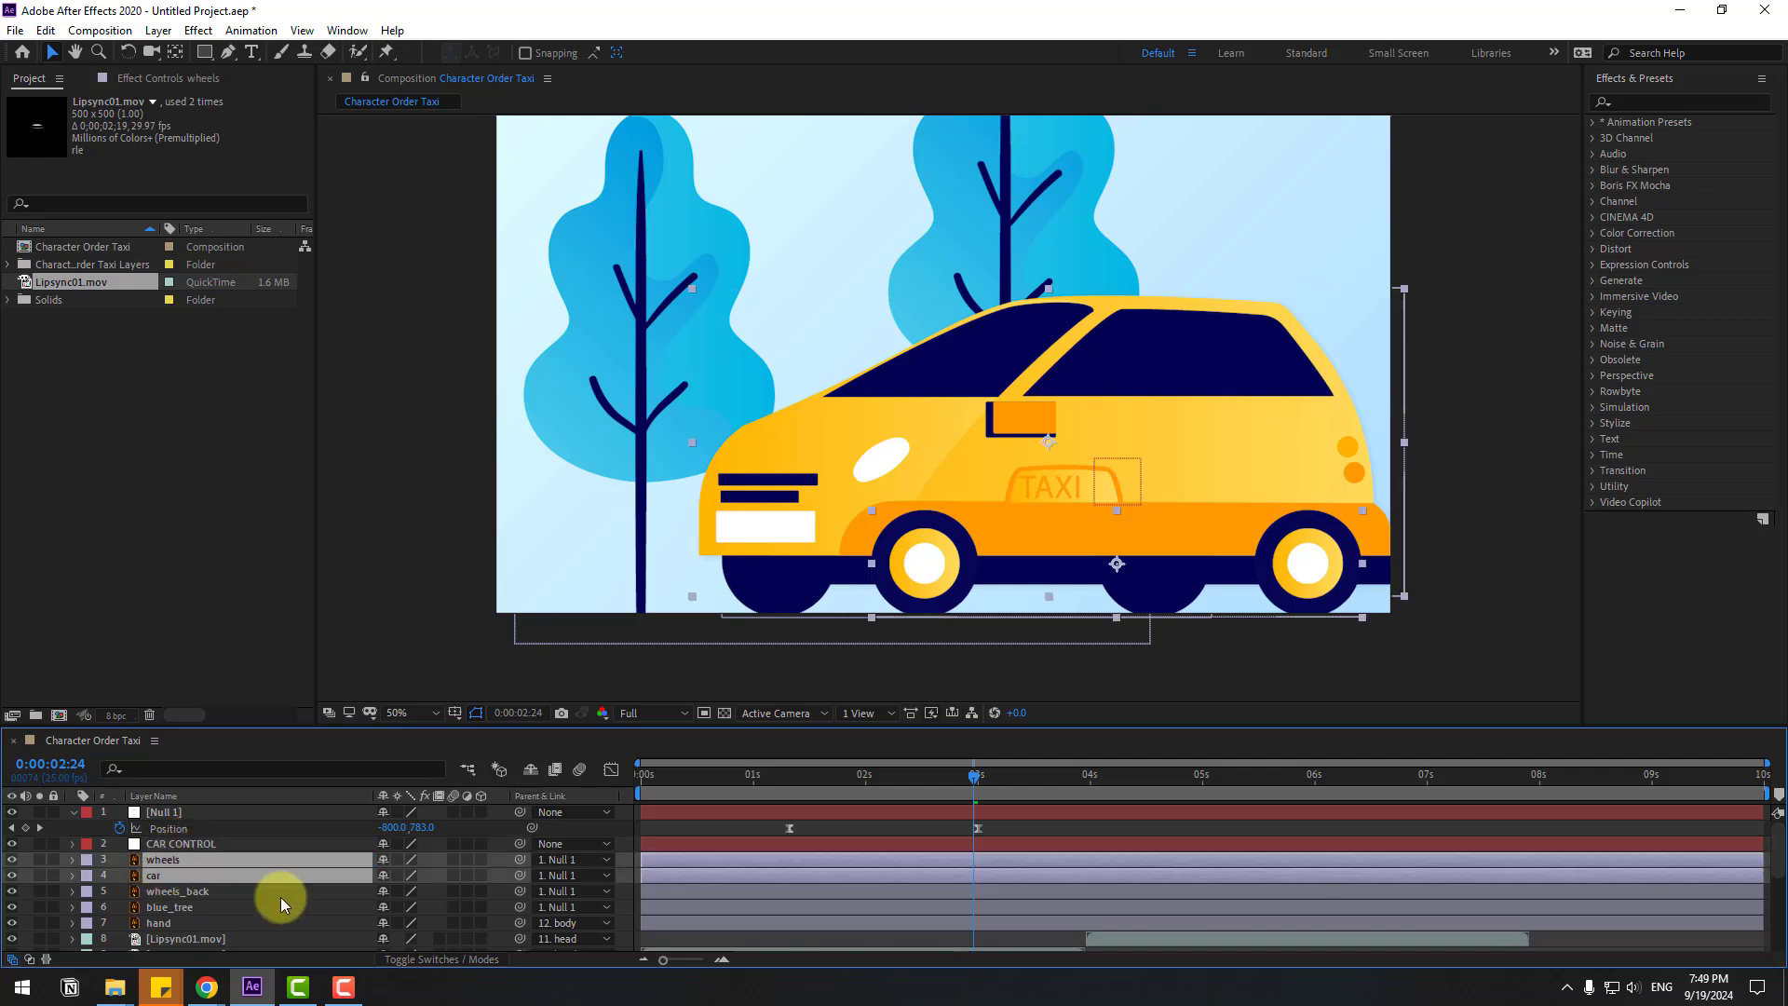
pyautogui.keyDown('ctrl'); pyautogui.click(177, 891); pyautogui.keyUp('ctrl')
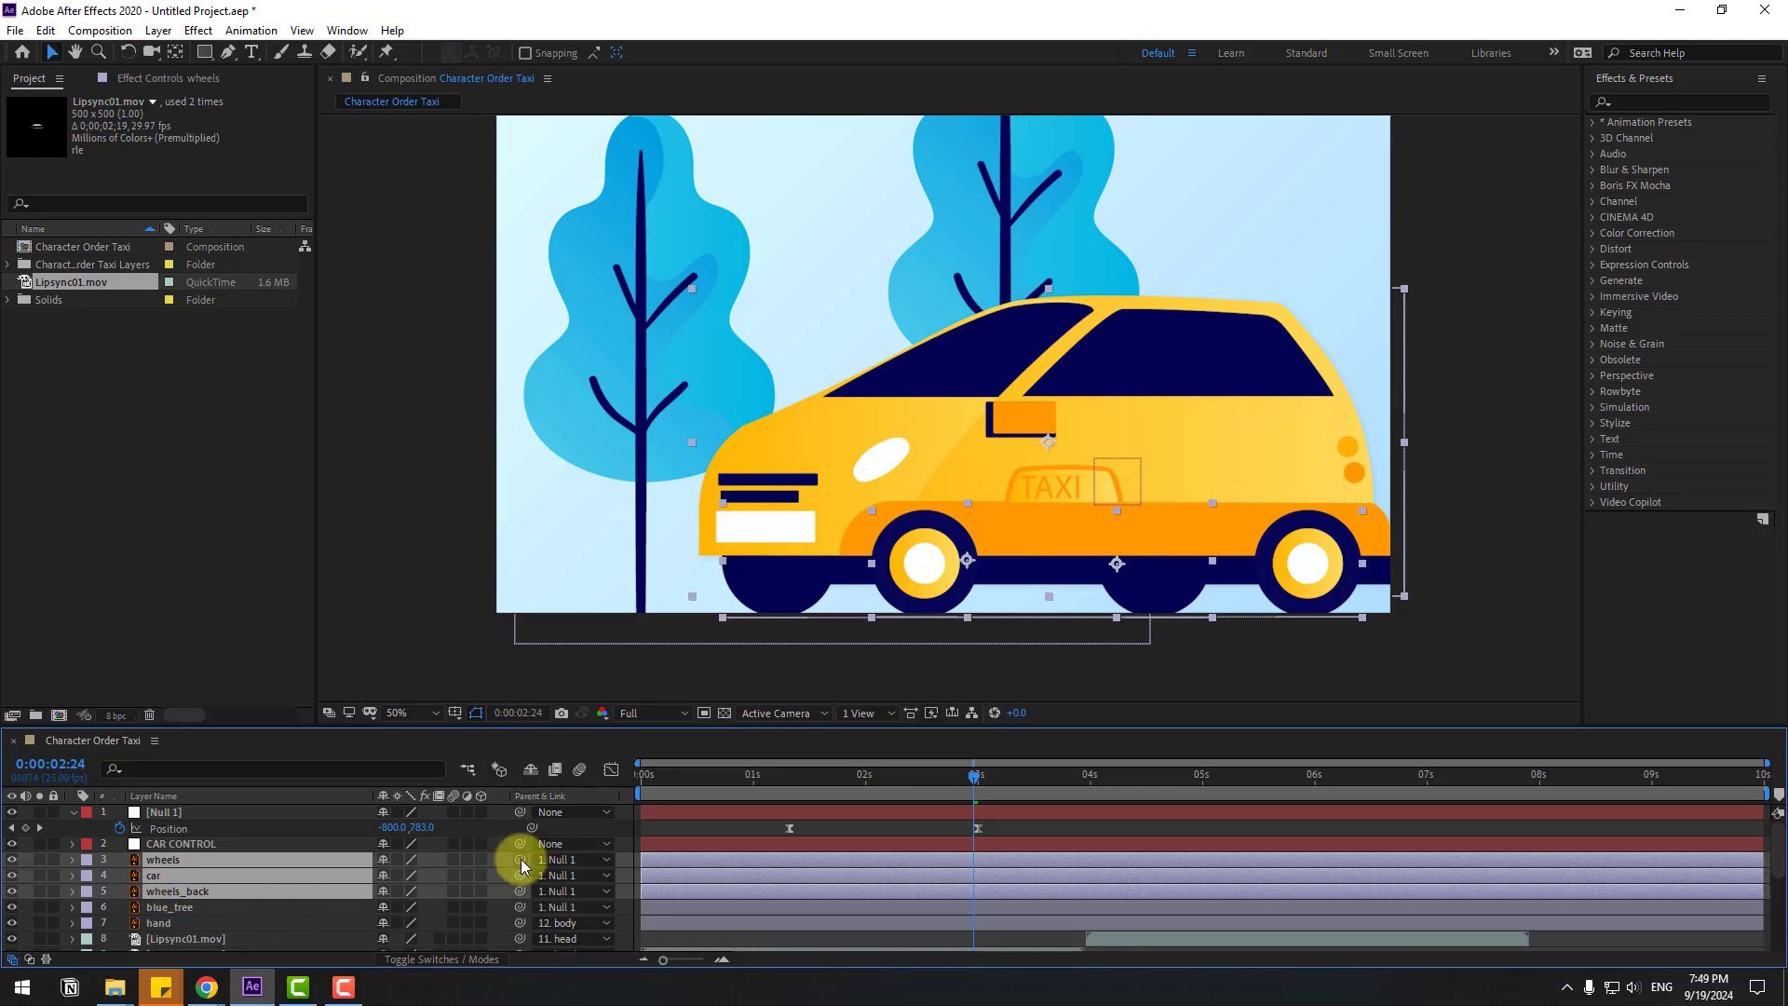
pyautogui.moveTo(521, 865); pyautogui.dragTo(174, 845)
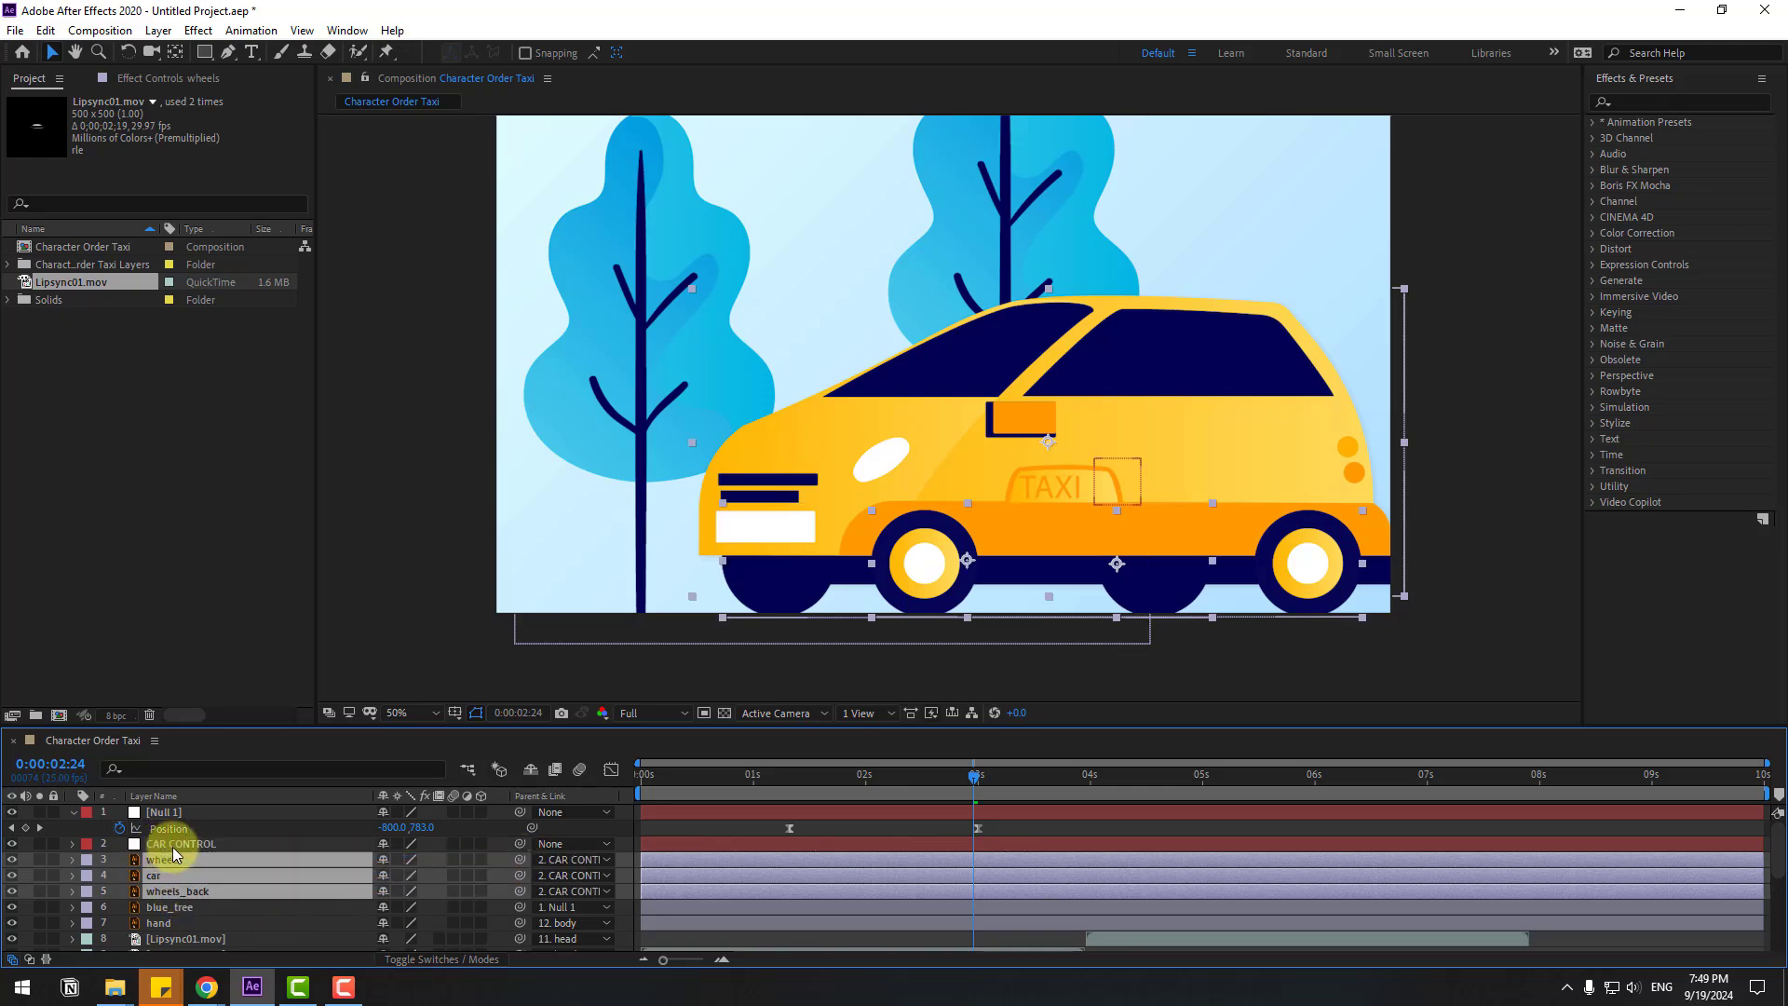
pyautogui.click(343, 845)
pyautogui.moveTo(522, 845); pyautogui.dragTo(153, 813)
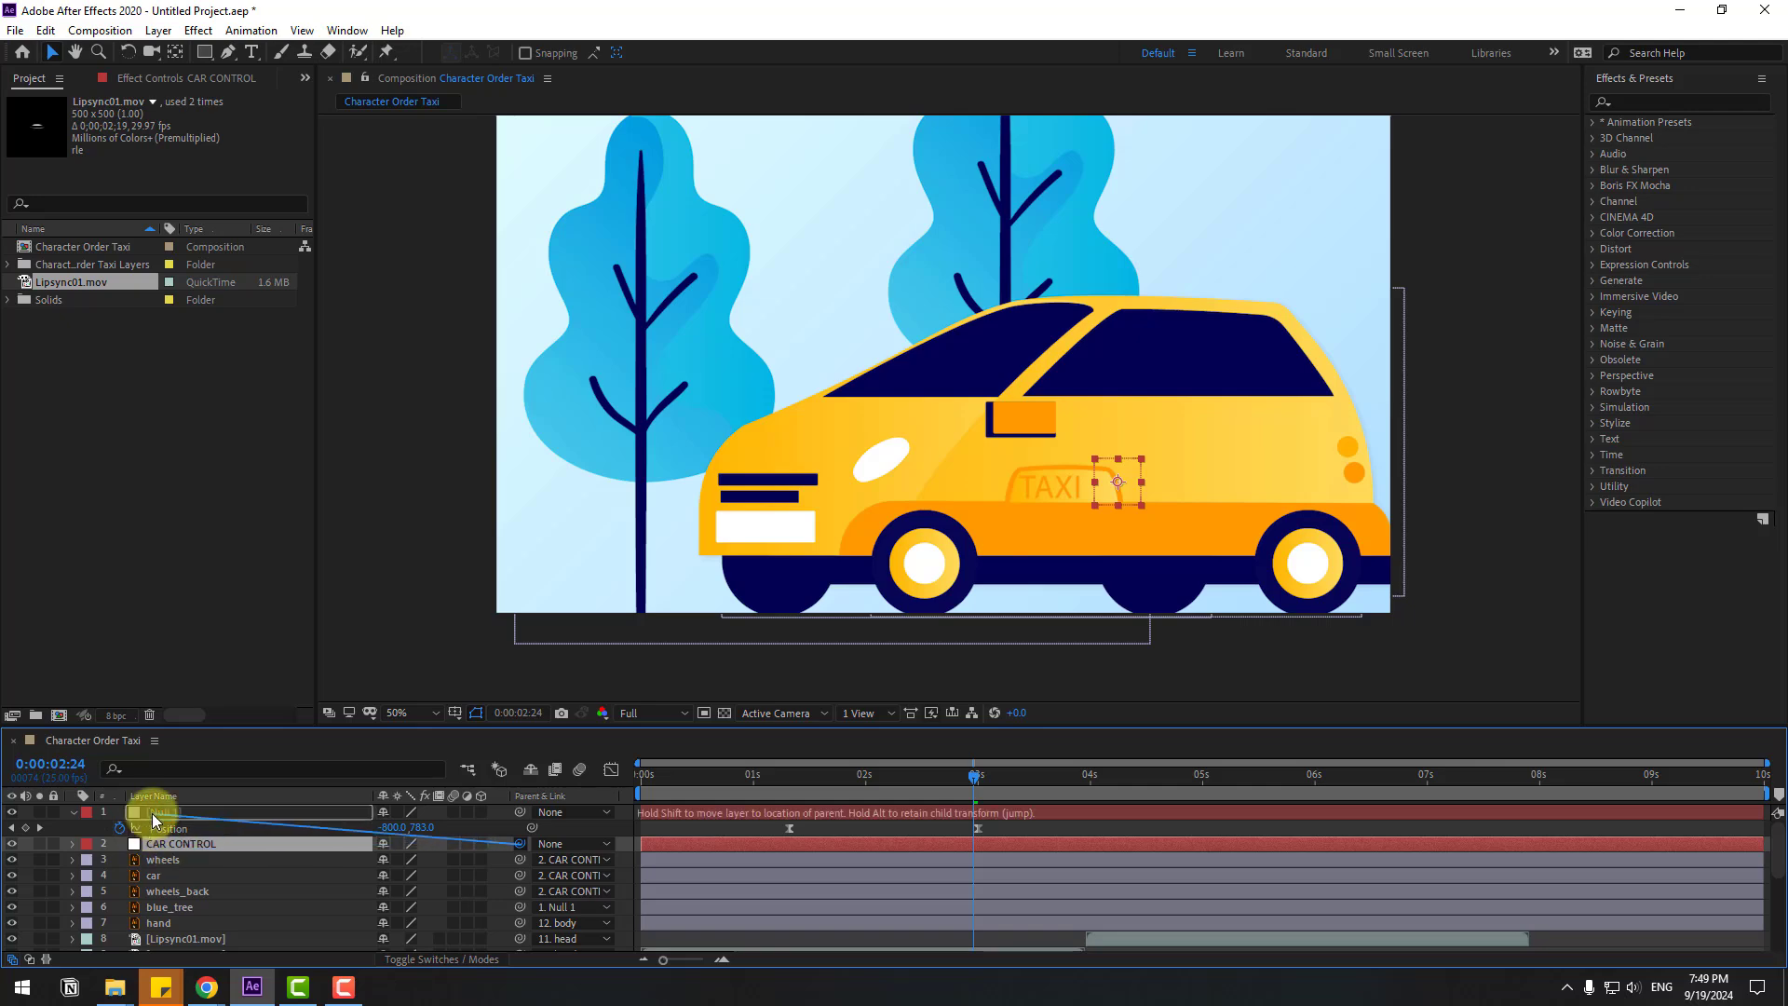
# Keyframe CAR CONTROL's Position at 2706.7, 60.9 at 0:00:03:09 and at 1586.7, 60.9 at 0:00:04:24.
pyautogui.moveTo(962, 780); pyautogui.dragTo(1018, 778)
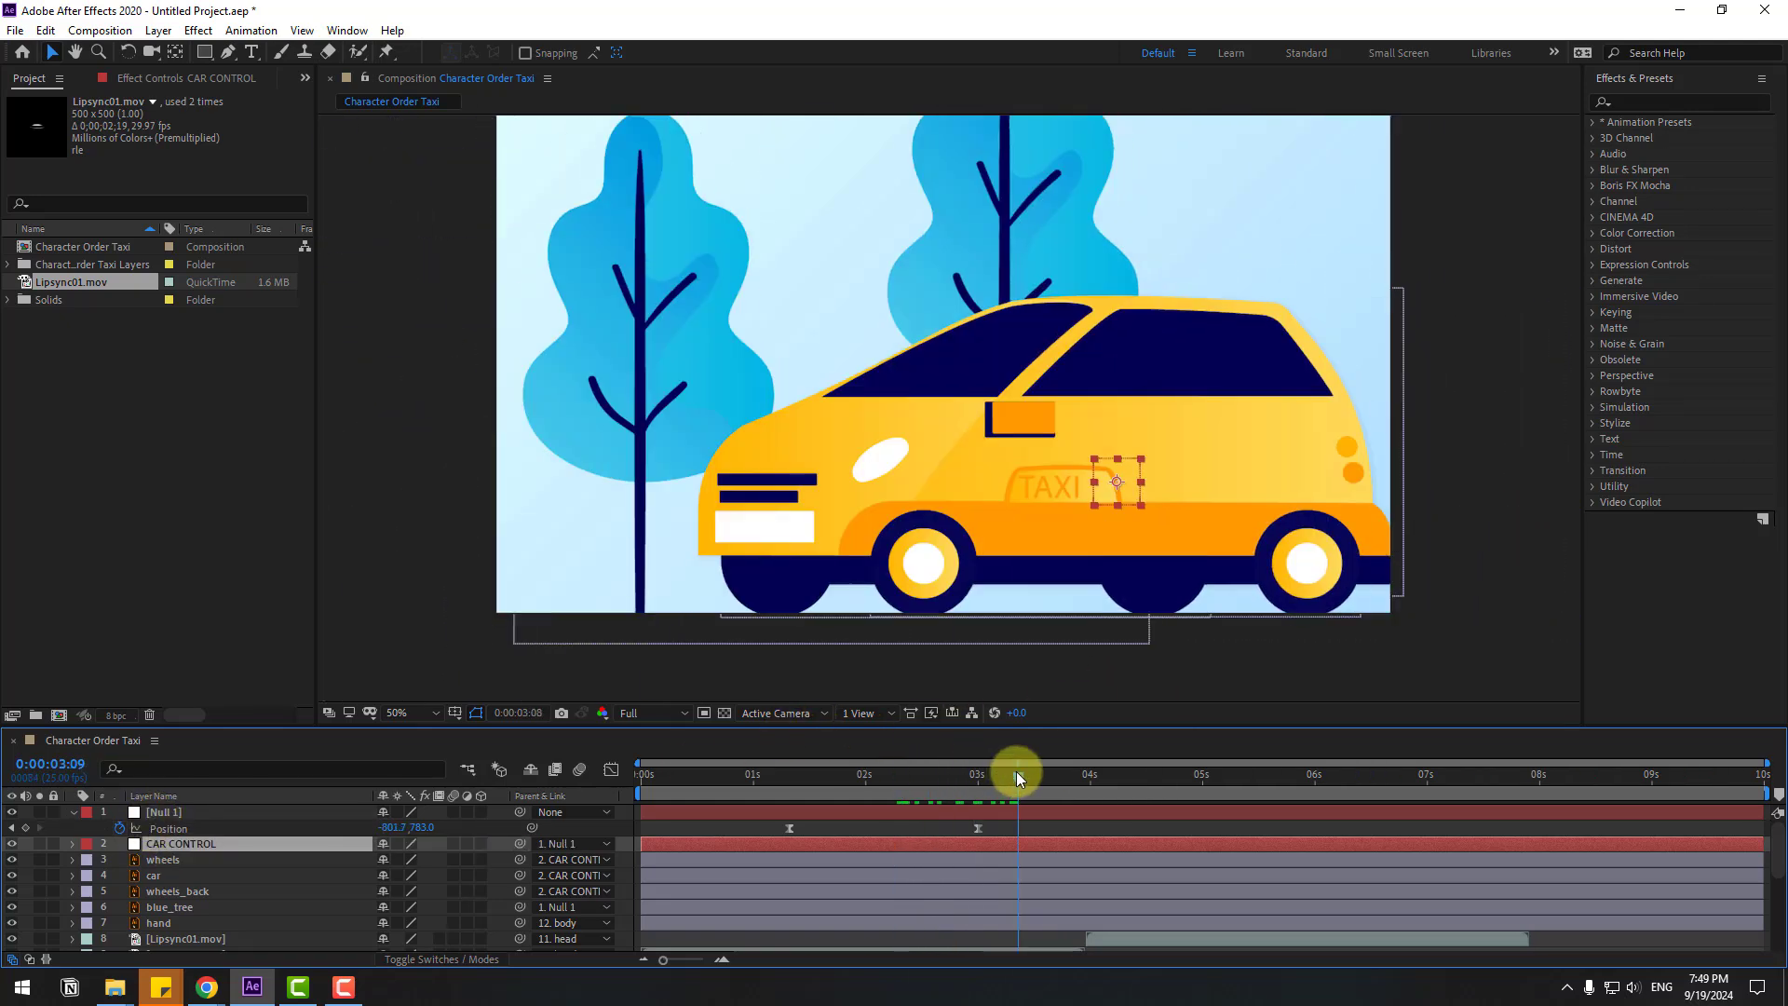
pyautogui.press('p')
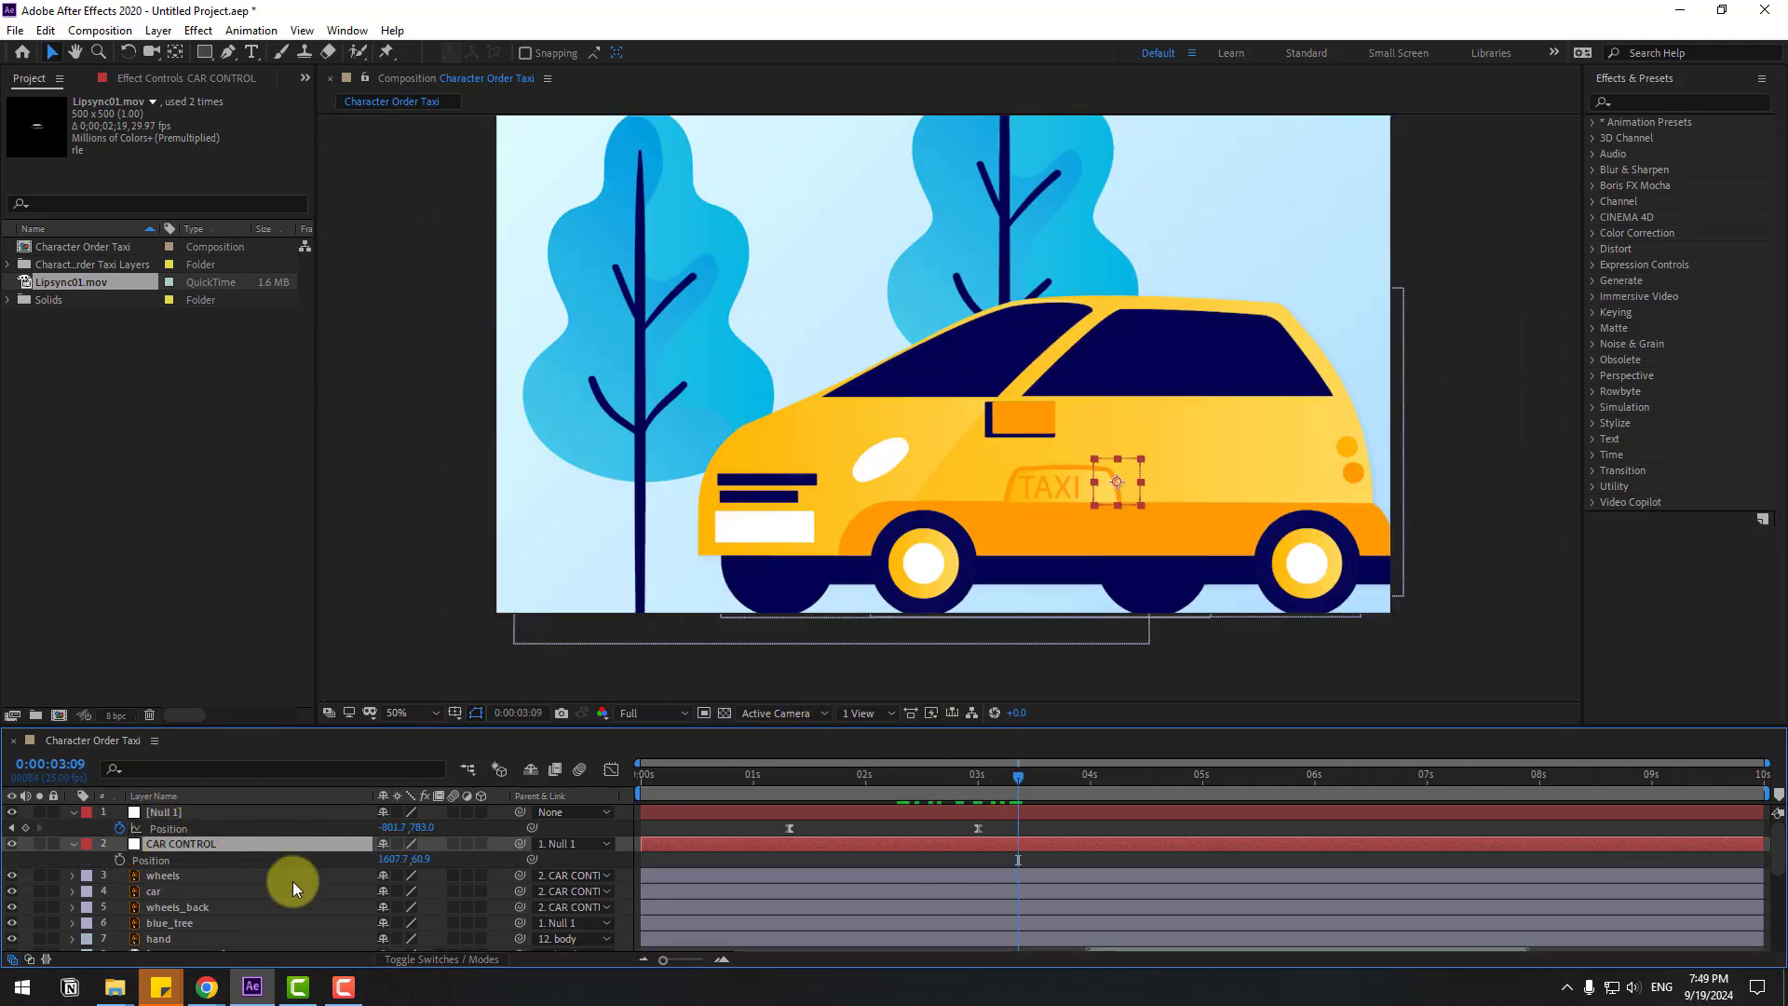
pyautogui.moveTo(384, 859); pyautogui.dragTo(1388, 841)
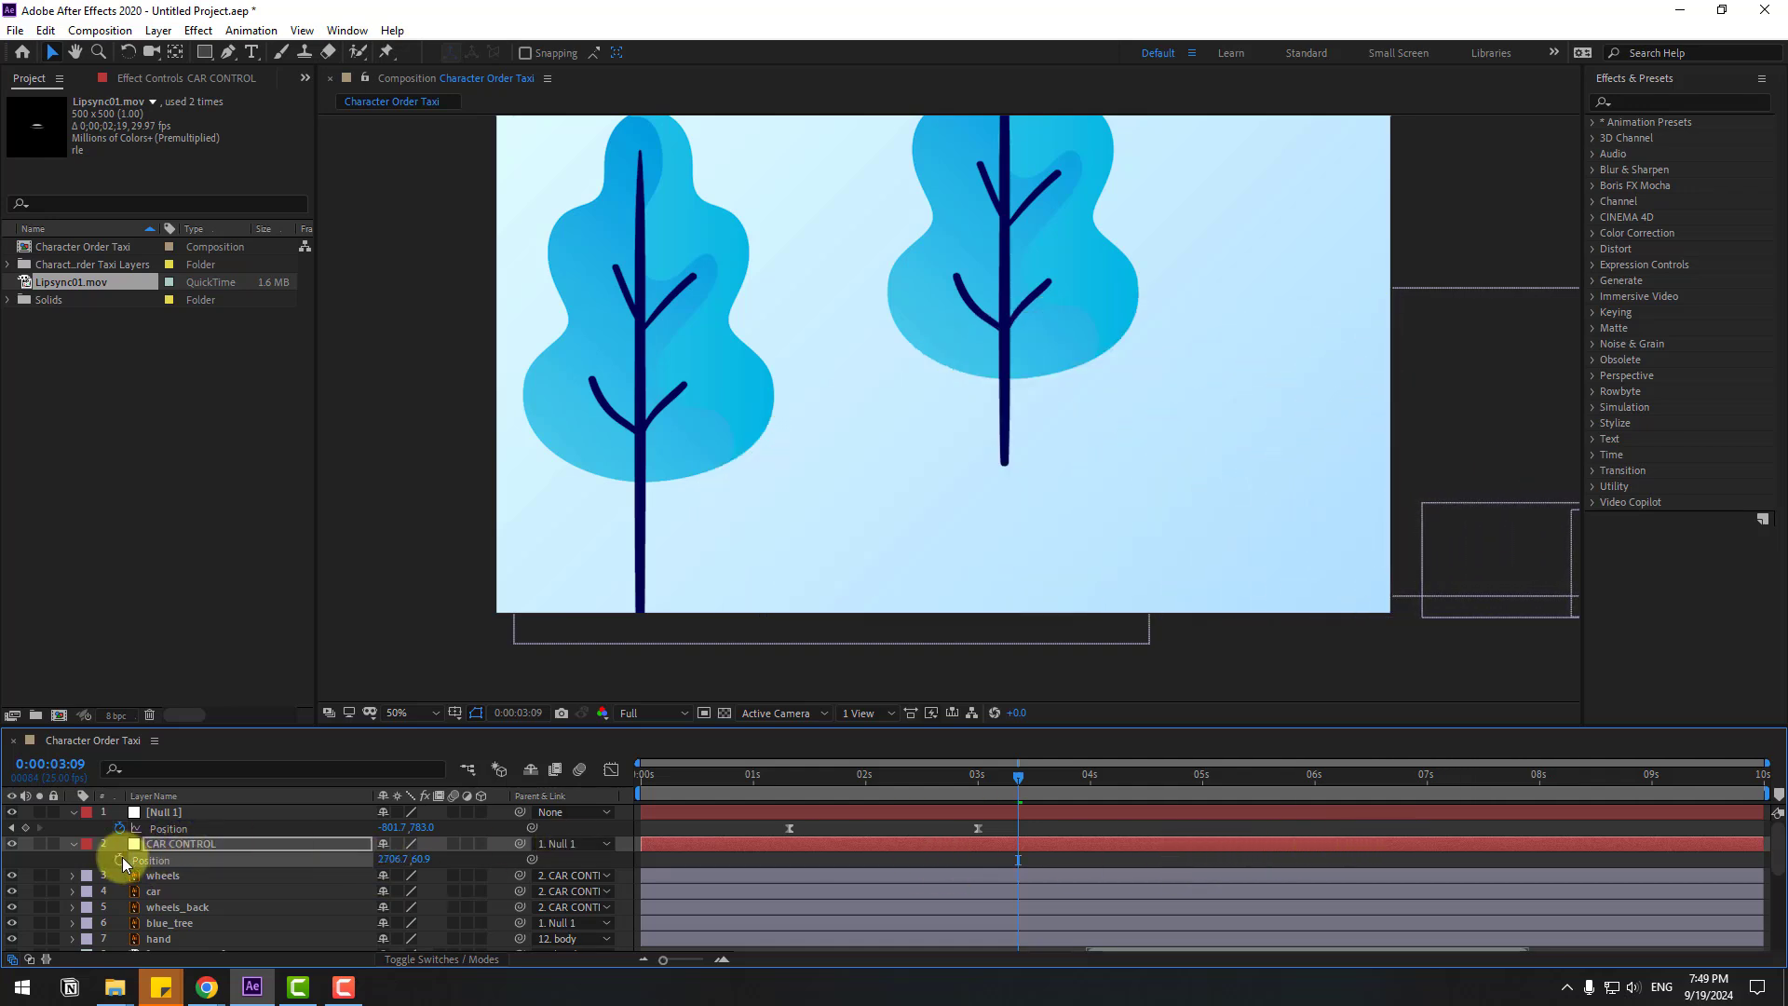
pyautogui.click(120, 858)
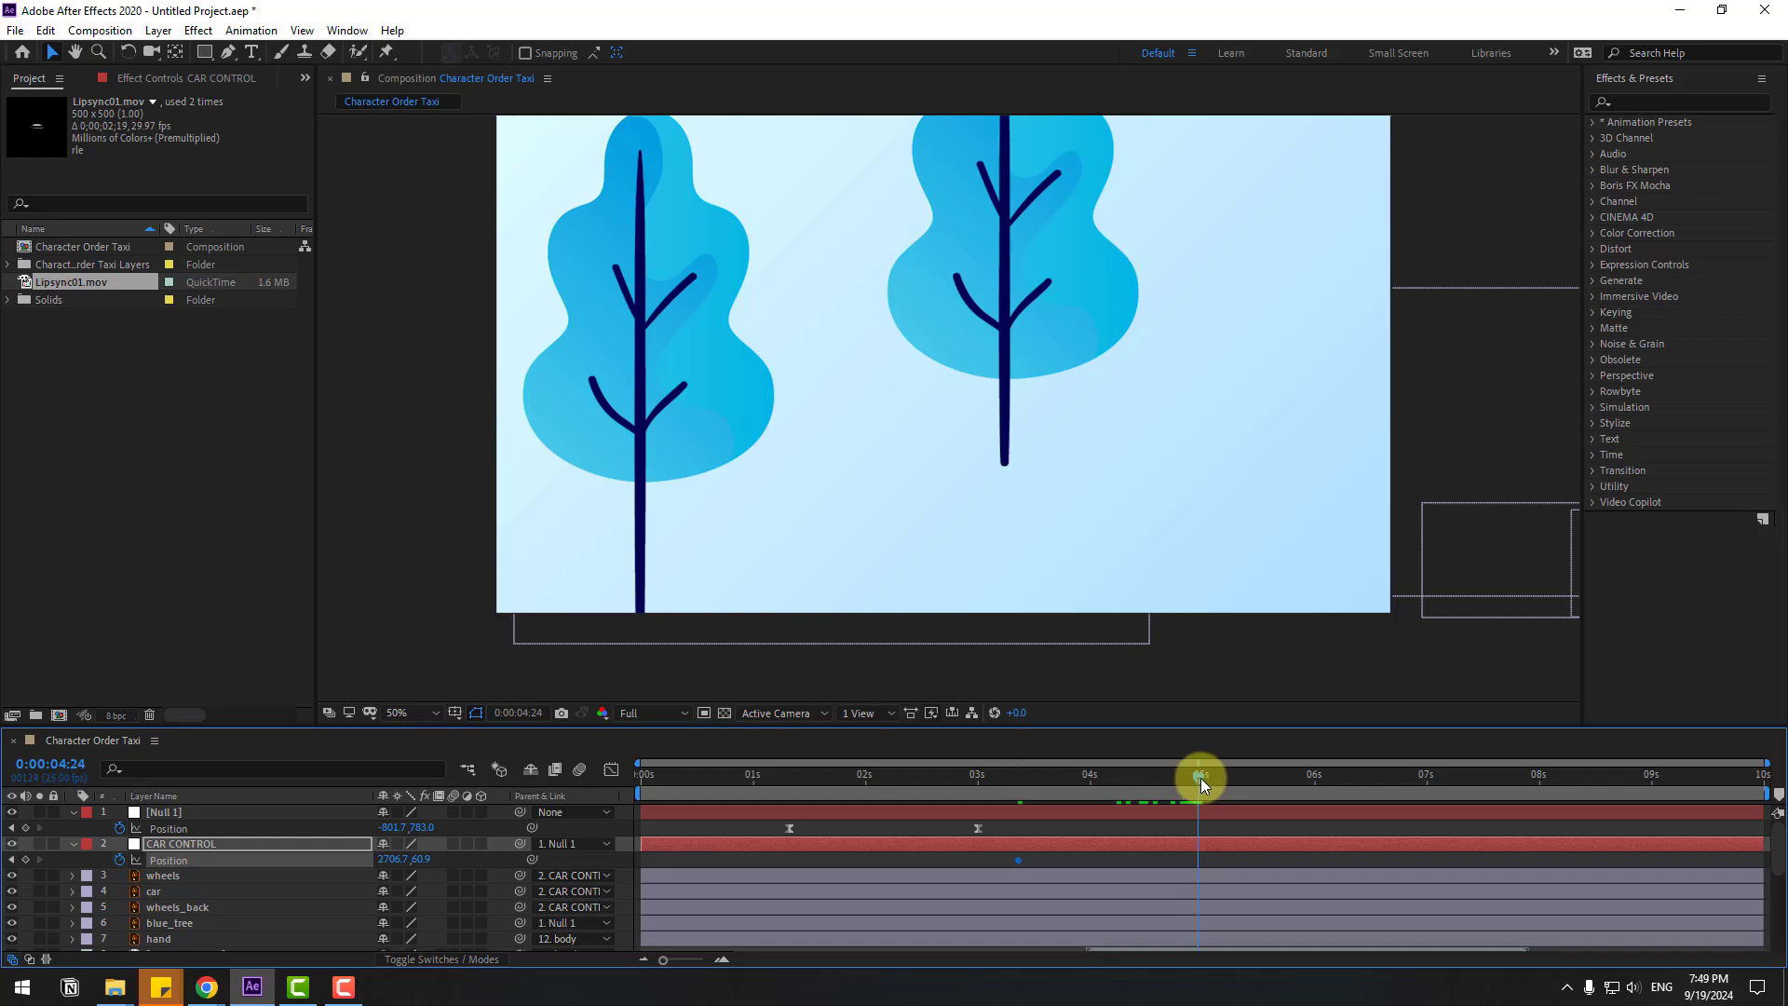
pyautogui.click(384, 862)
pyautogui.moveTo(388, 863); pyautogui.dragTo(265, 842)
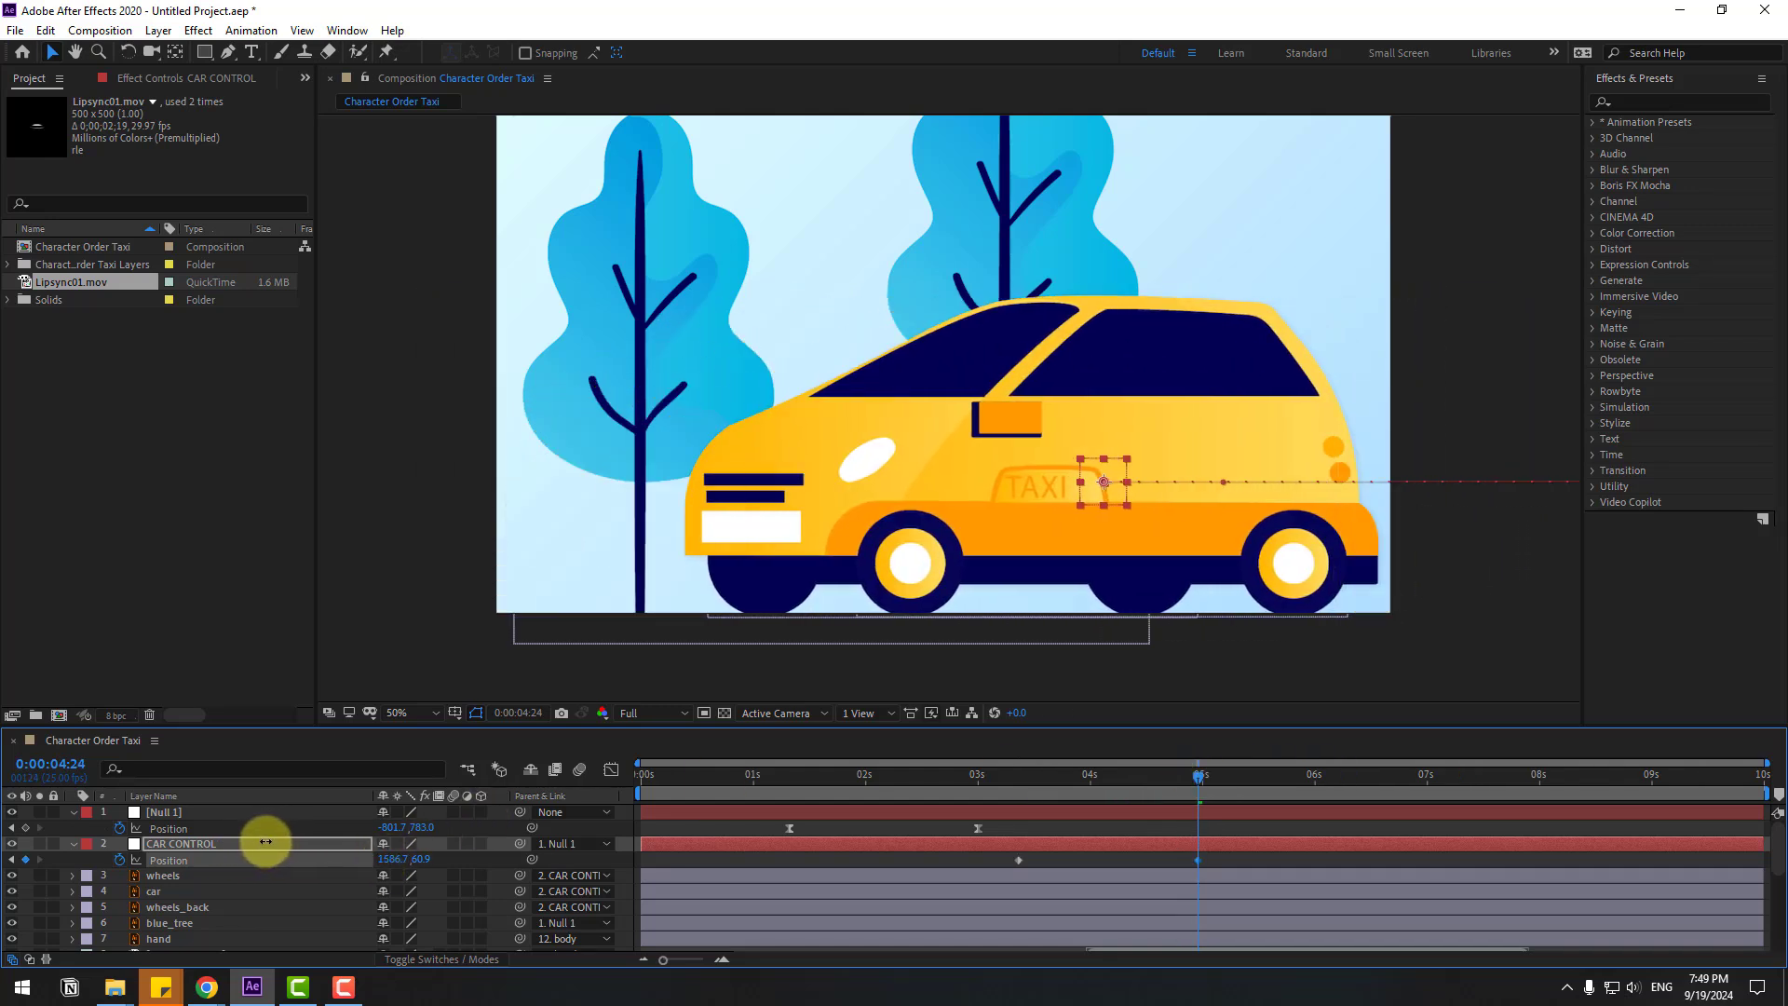
# Apply Easy Ease to both CAR CONTROL Position keyframes, lengthen the last one's incoming speed handle for a softer stop, and preview.
pyautogui.click(1140, 862)
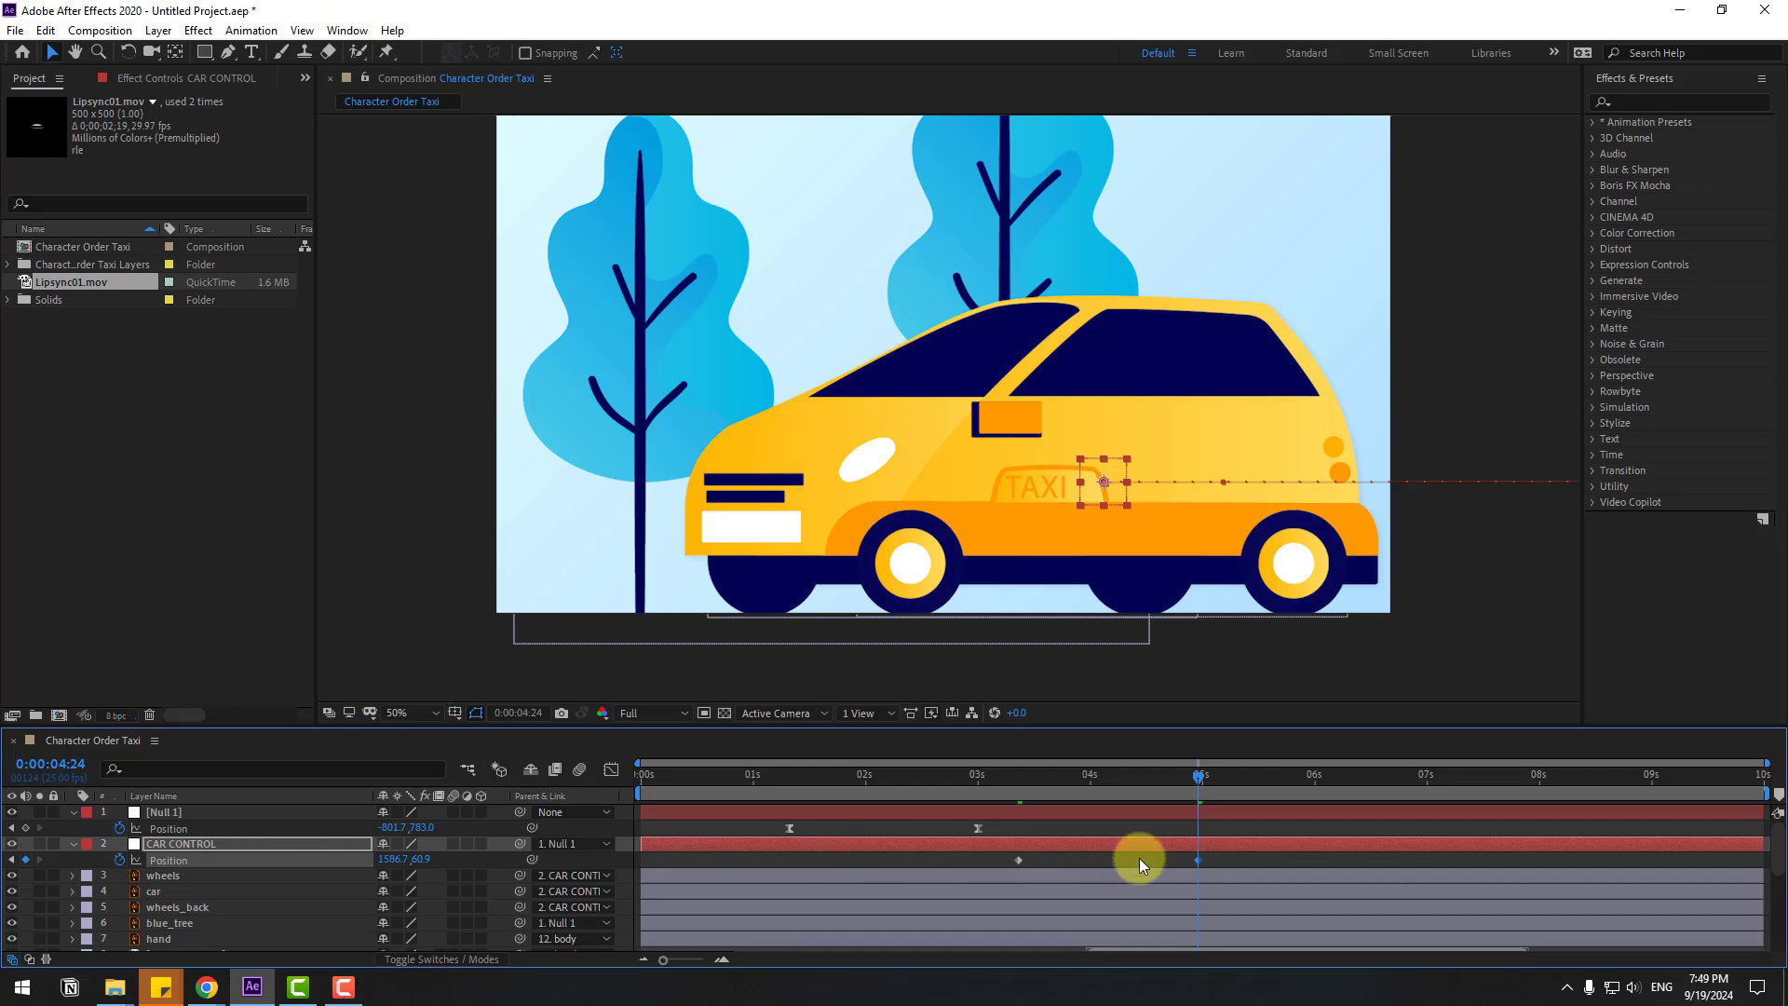
pyautogui.moveTo(1021, 880); pyautogui.dragTo(1019, 862)
pyautogui.rightClick(1018, 862)
pyautogui.moveTo(1032, 847)
pyautogui.click(1304, 724)
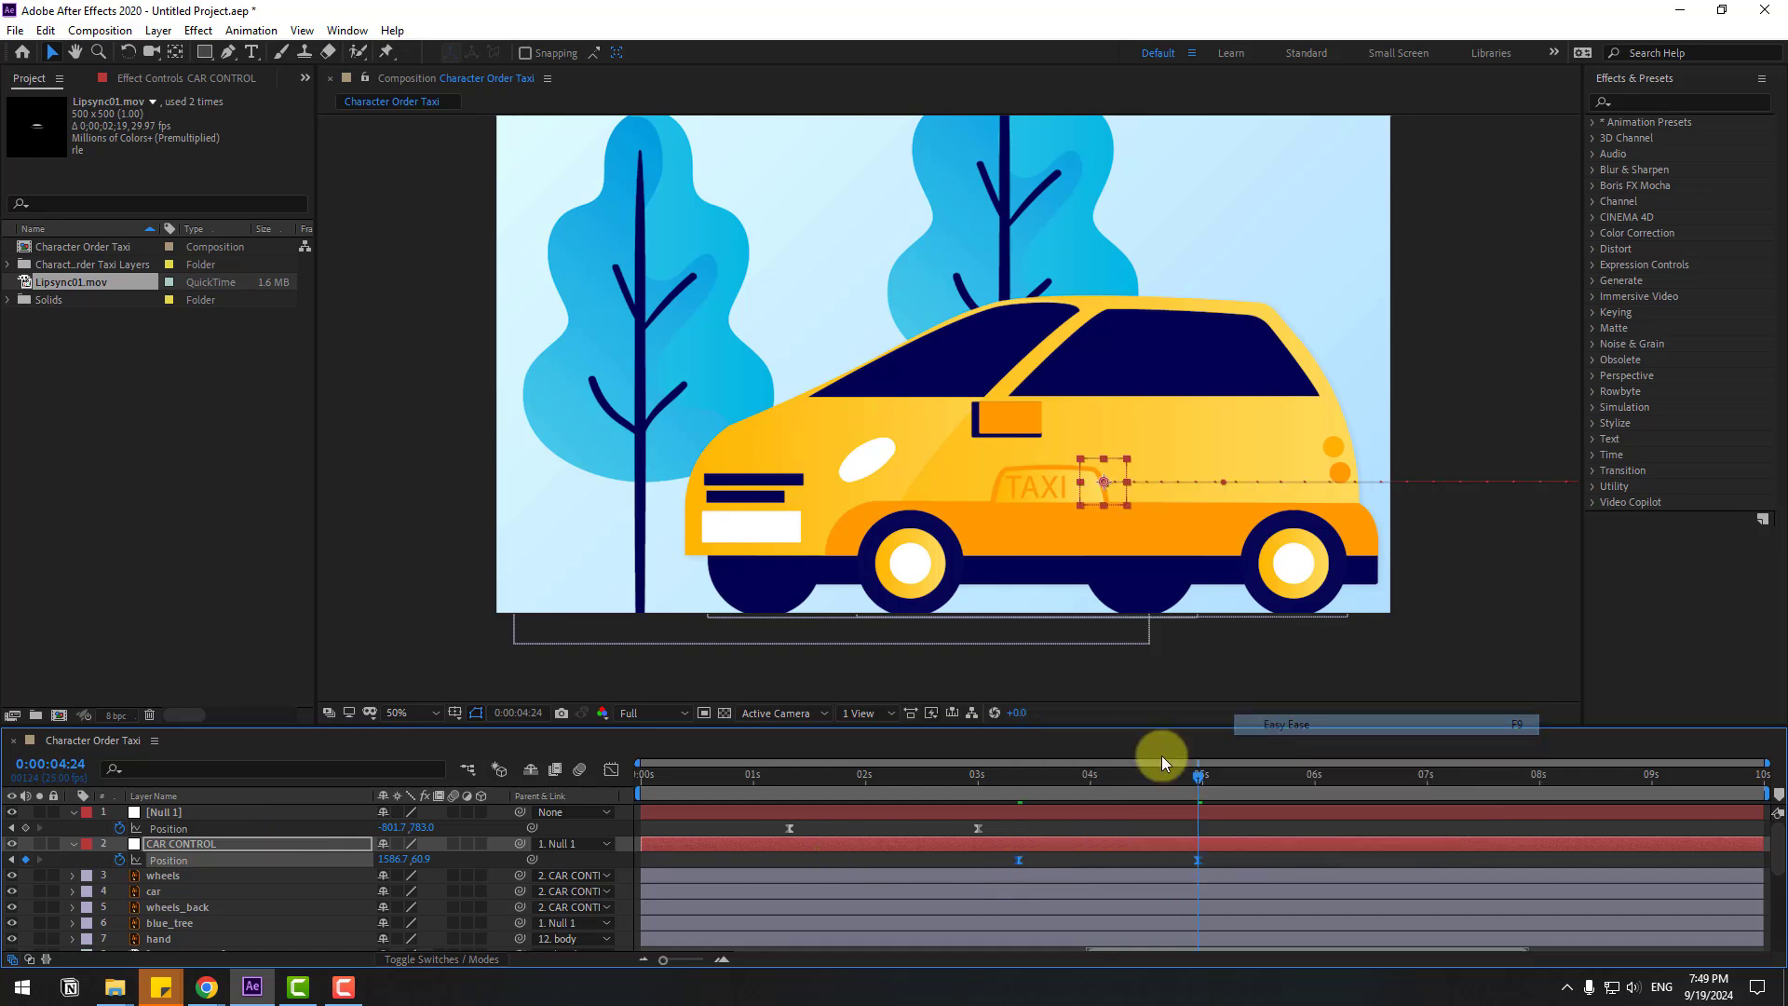
pyautogui.click(610, 769)
pyautogui.moveTo(1262, 908); pyautogui.dragTo(1133, 920)
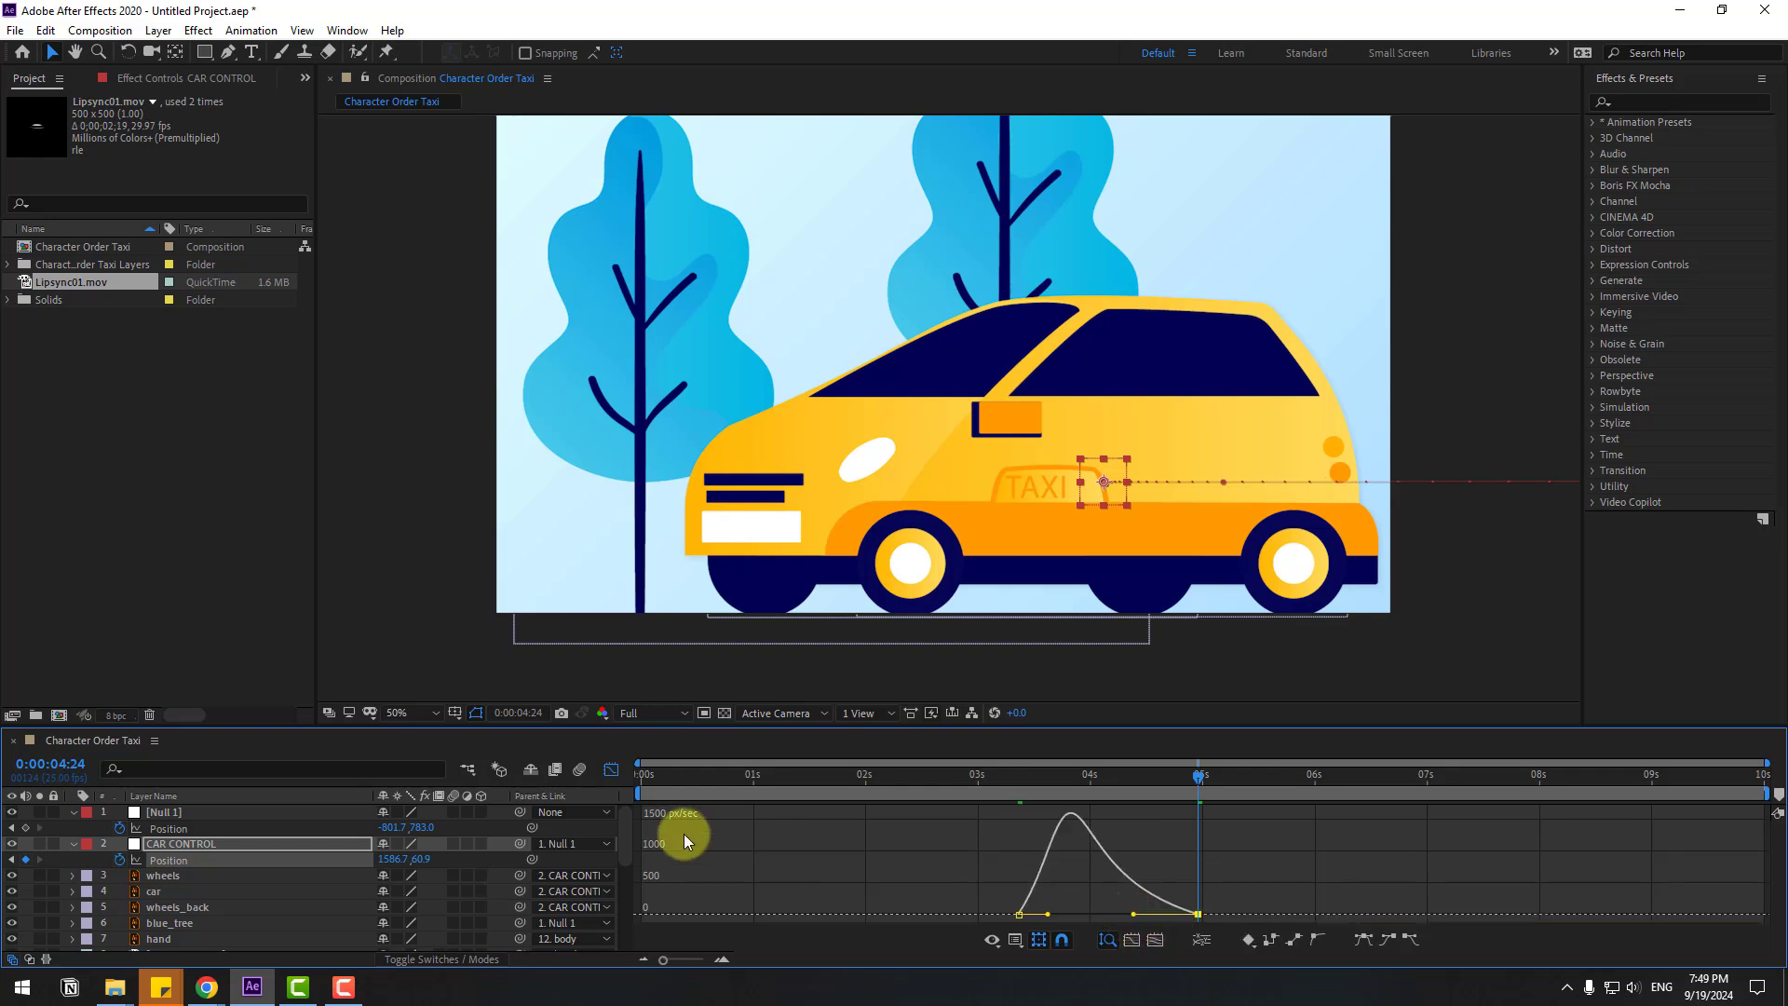
pyautogui.click(603, 769)
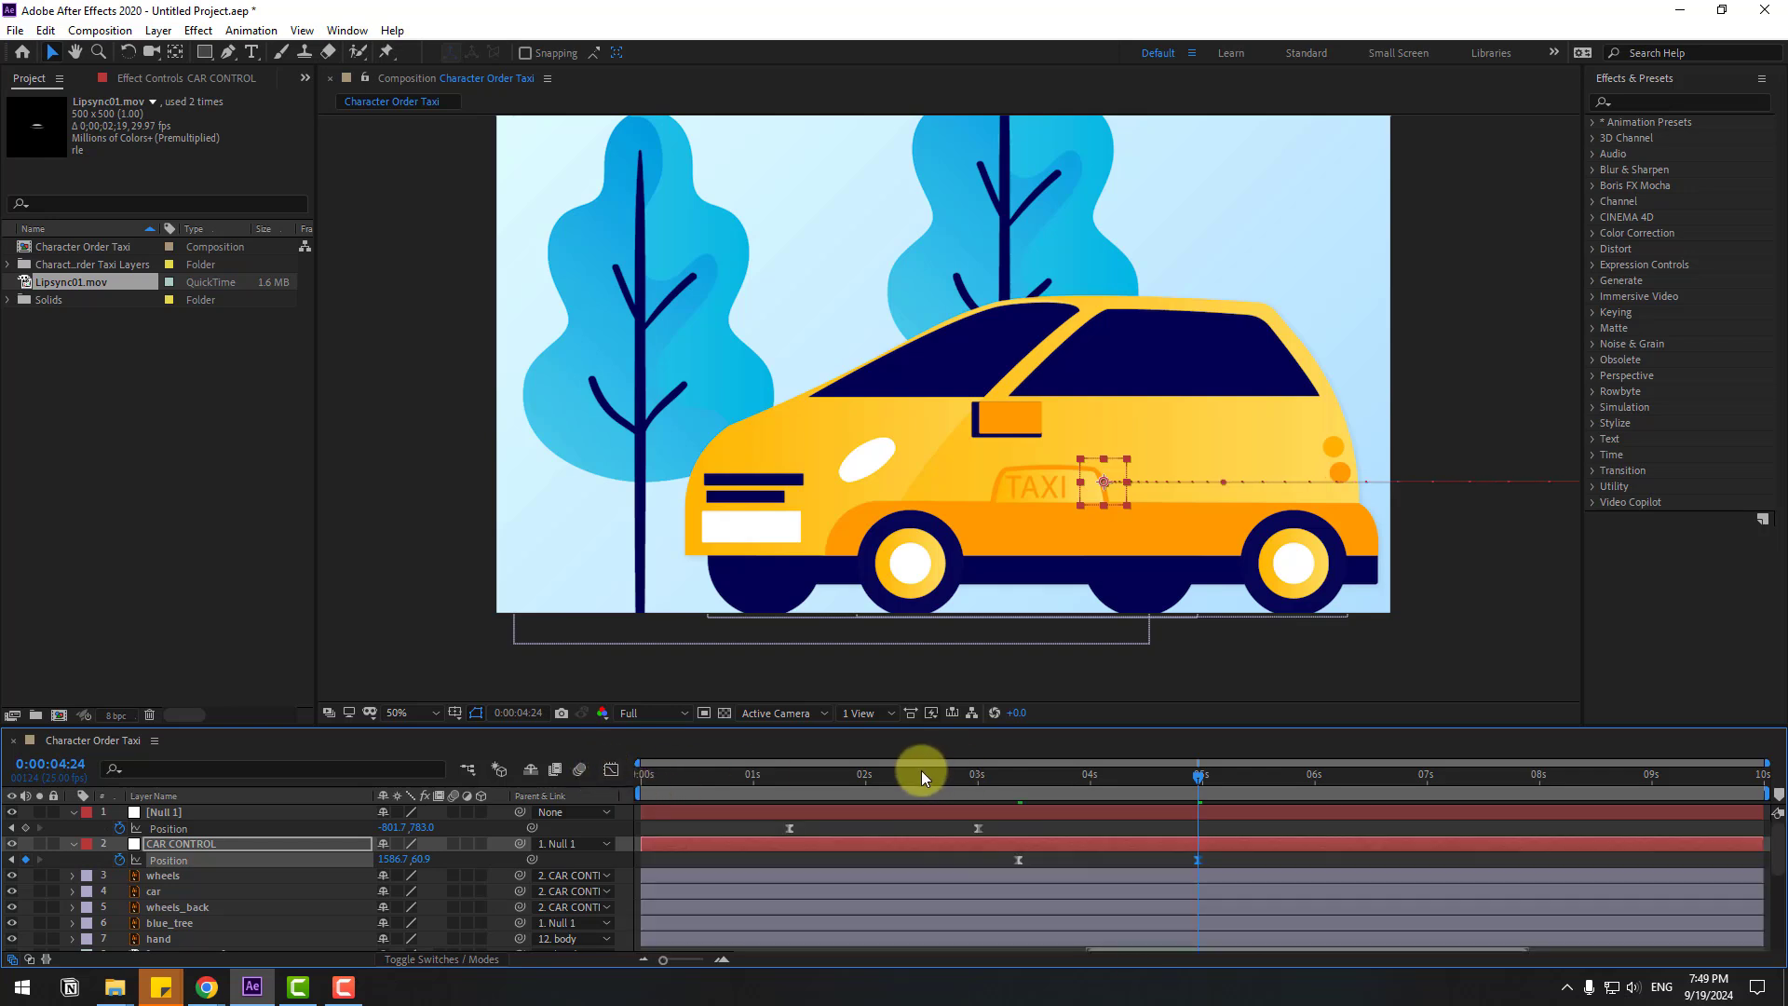
pyautogui.press('space')
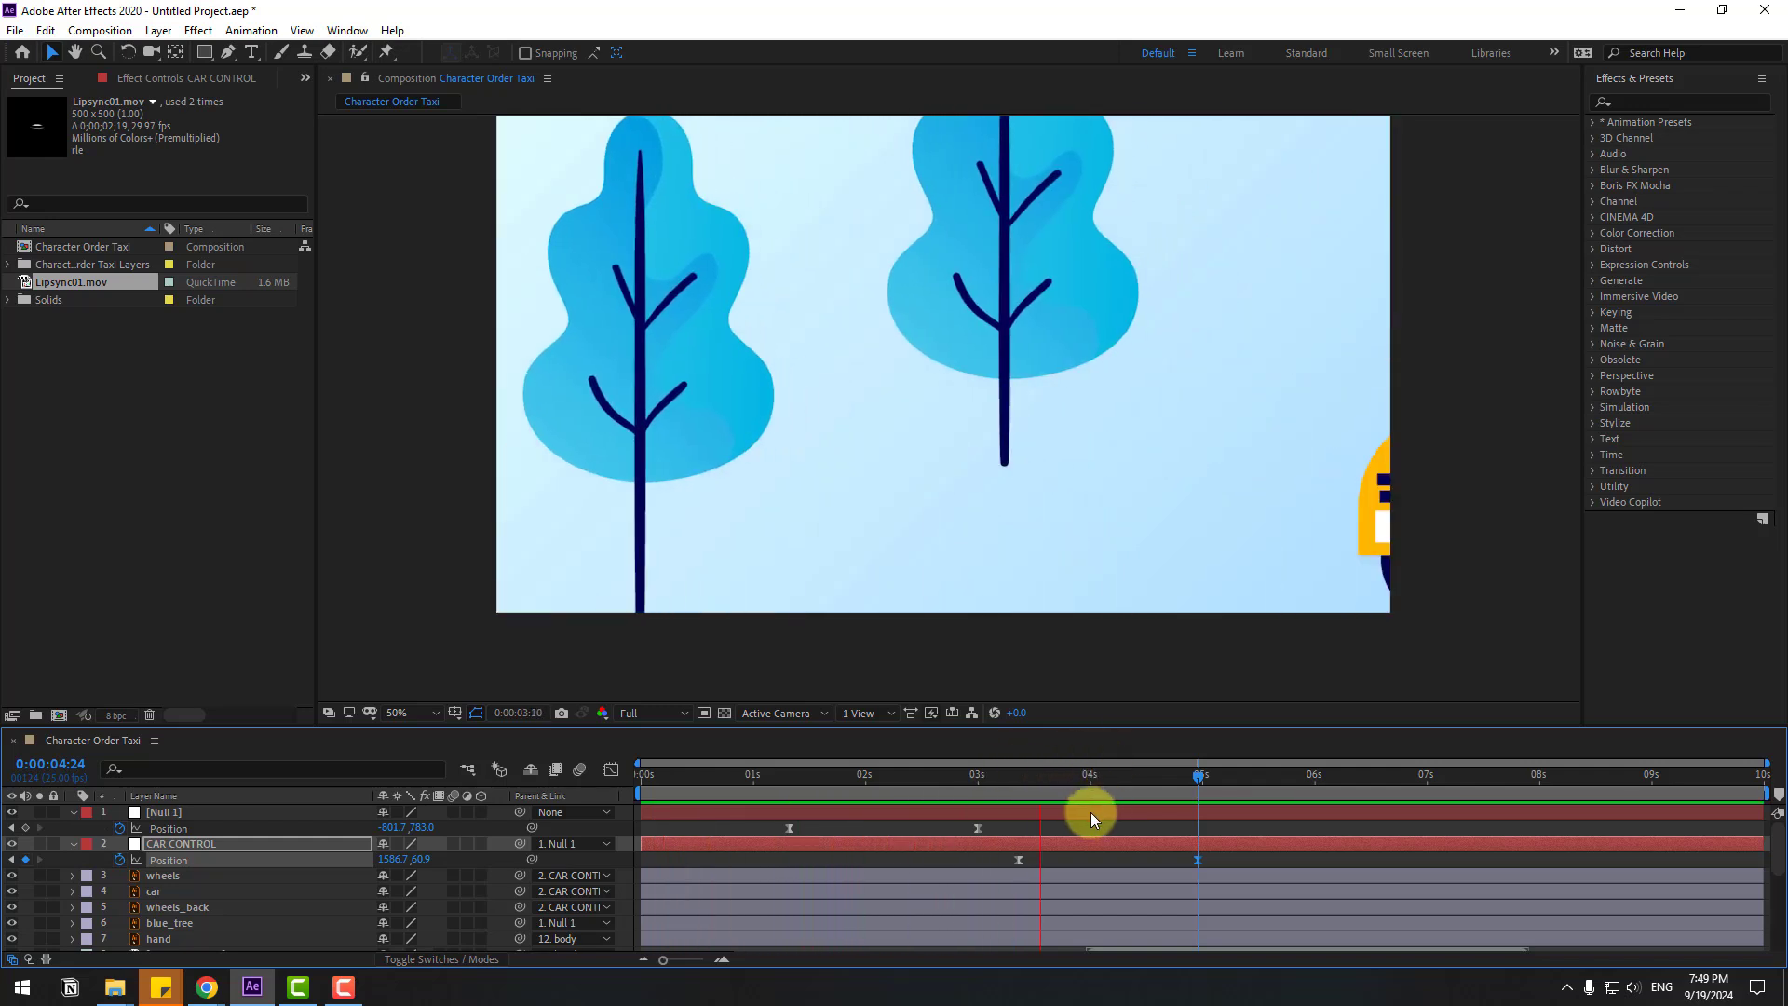
# Shift both CAR CONTROL Position keyframes earlier so the first sits at about 0:00:02:14, and preview with the work area starting at about 2 seconds.
pyautogui.click(1009, 778)
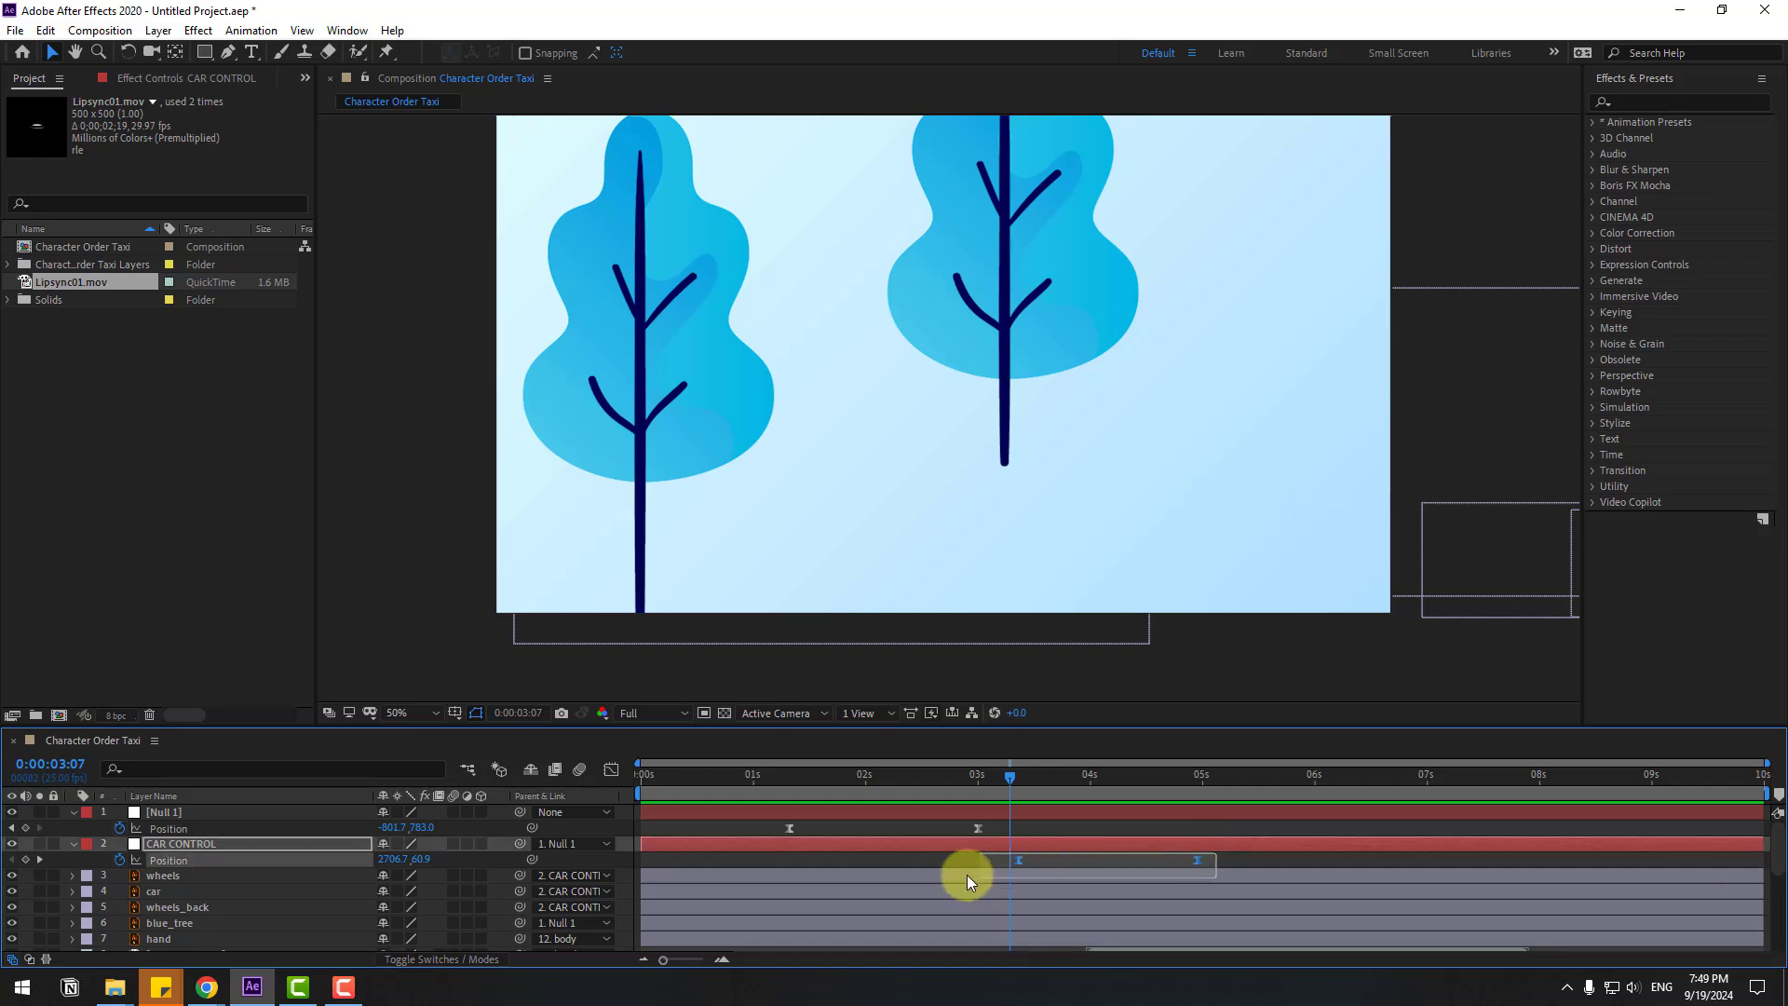
pyautogui.click(953, 774)
pyautogui.moveTo(1019, 858); pyautogui.dragTo(930, 866)
pyautogui.moveTo(651, 798); pyautogui.dragTo(869, 794)
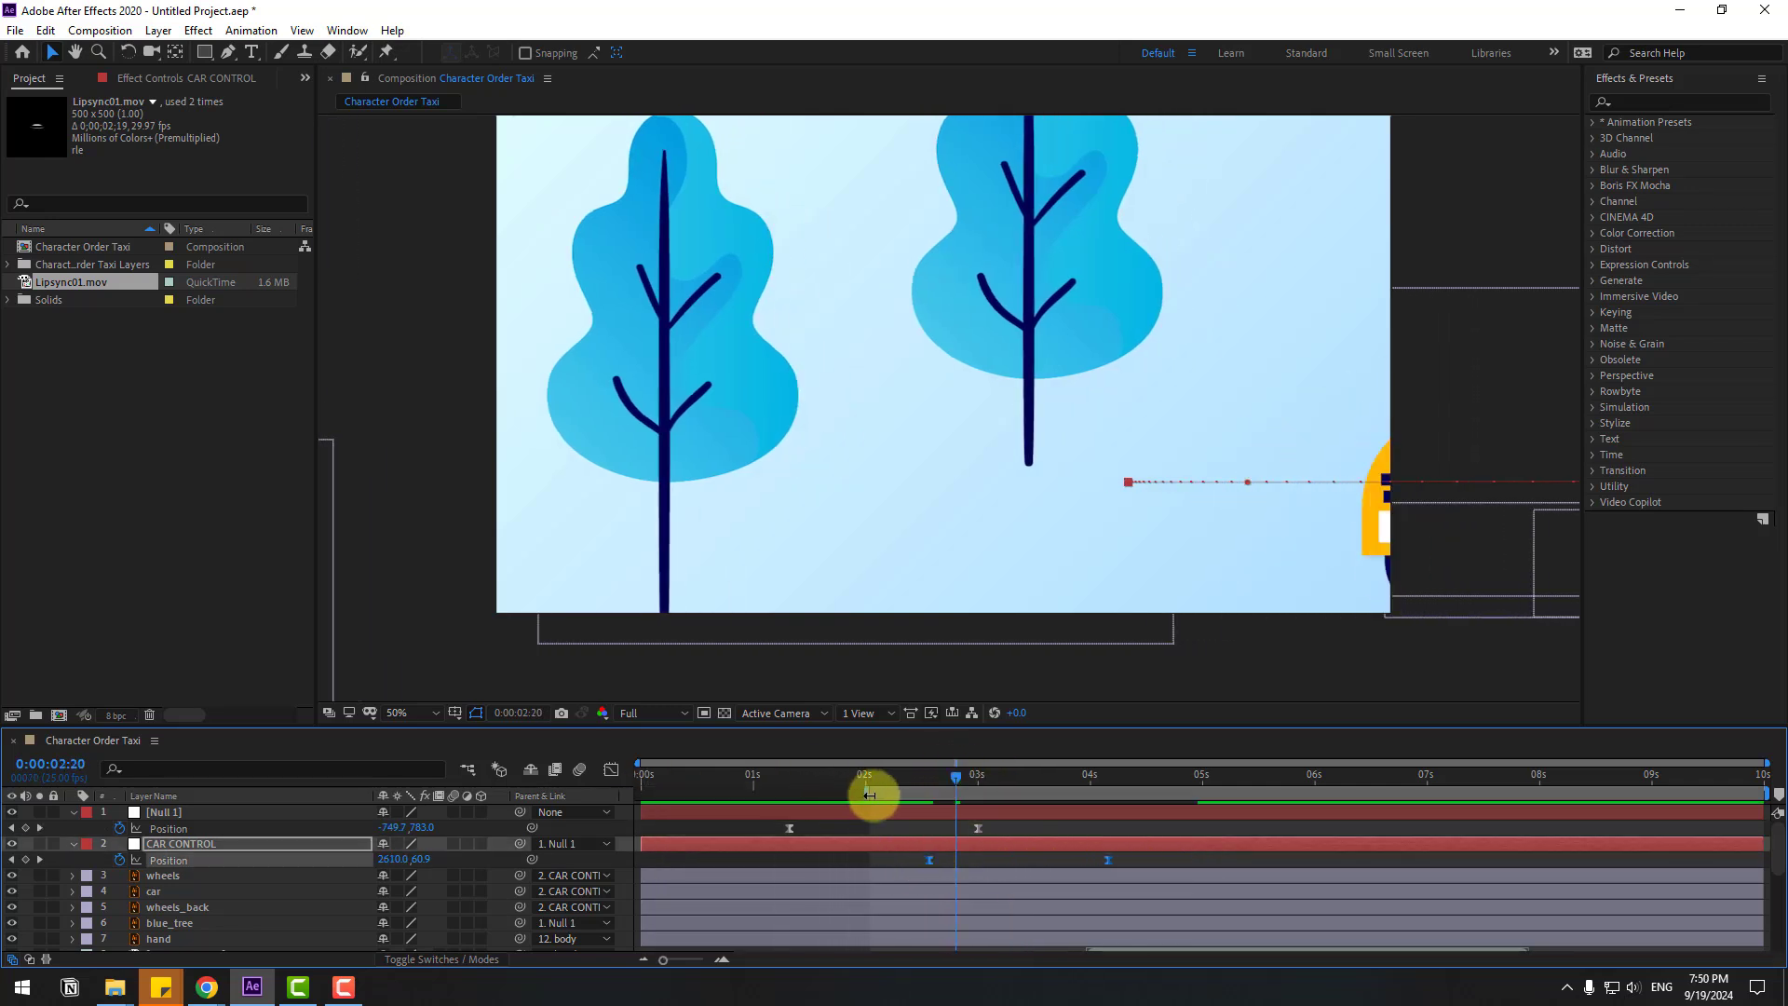
pyautogui.press('space')
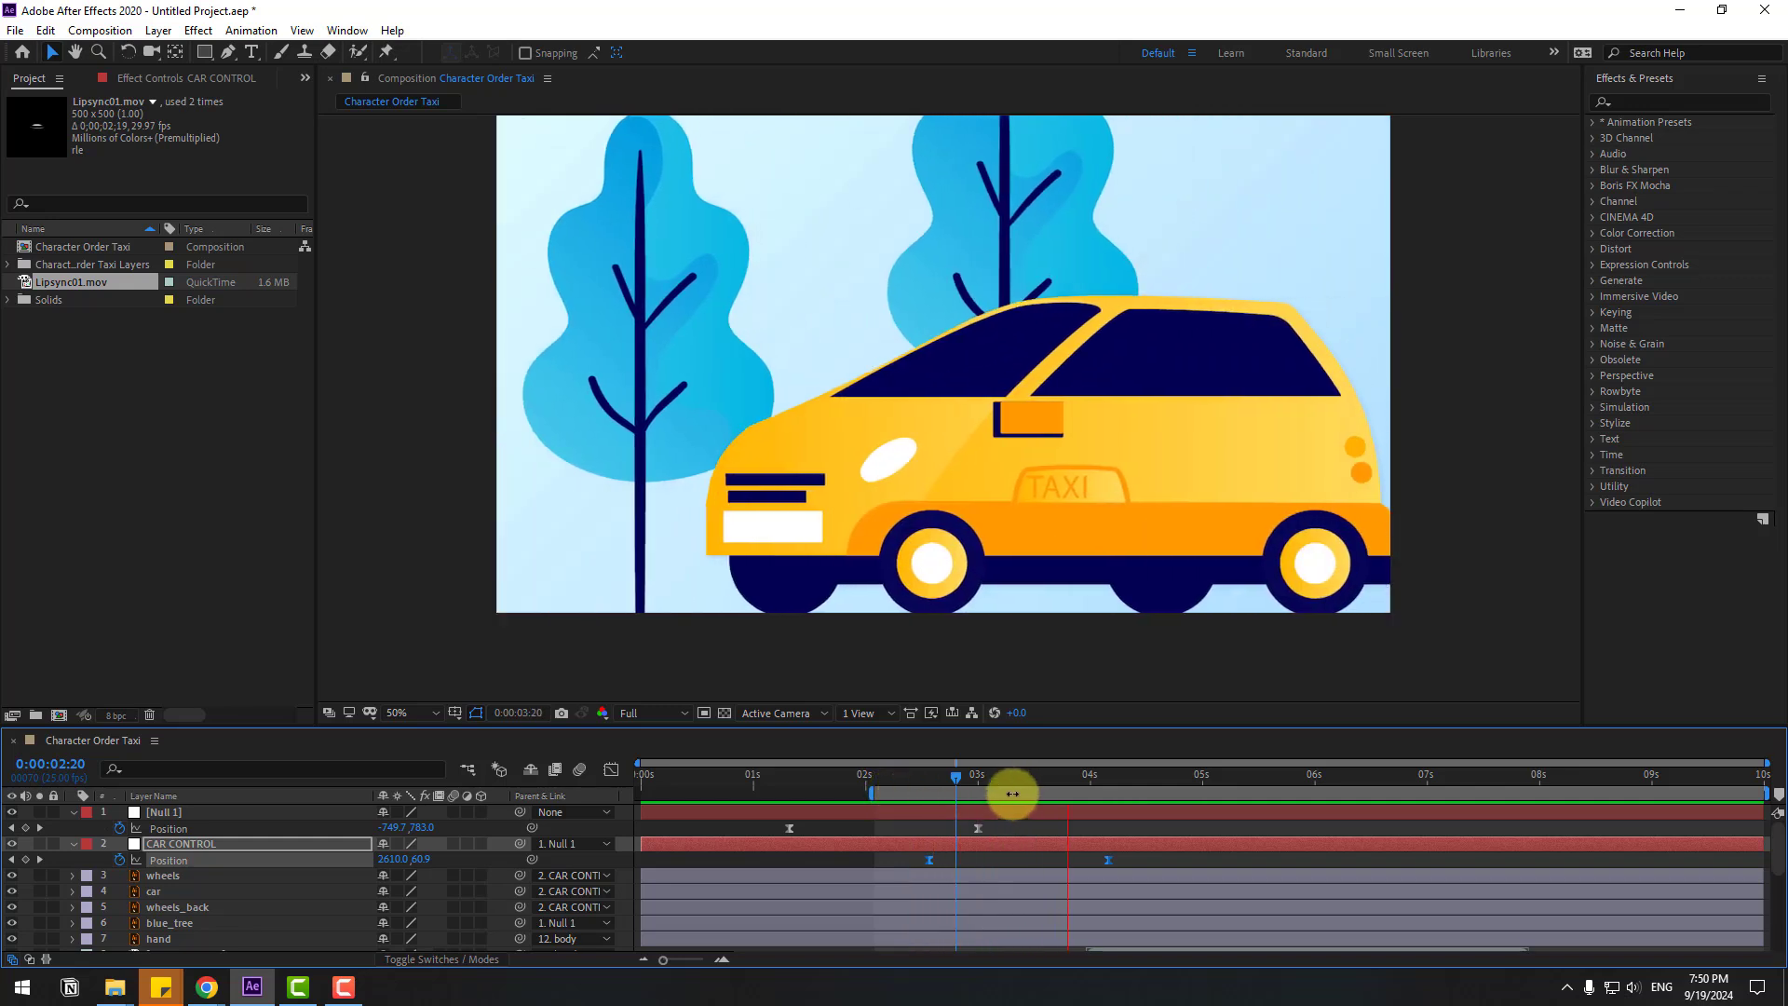
# Shorten the car's drive-in by moving CAR CONTROL's last Position keyframe to 0:00:03:14, and preview the motion.
pyautogui.click(993, 778)
pyautogui.click(1126, 853)
pyautogui.moveTo(1115, 861); pyautogui.dragTo(1052, 864)
pyautogui.press('space')
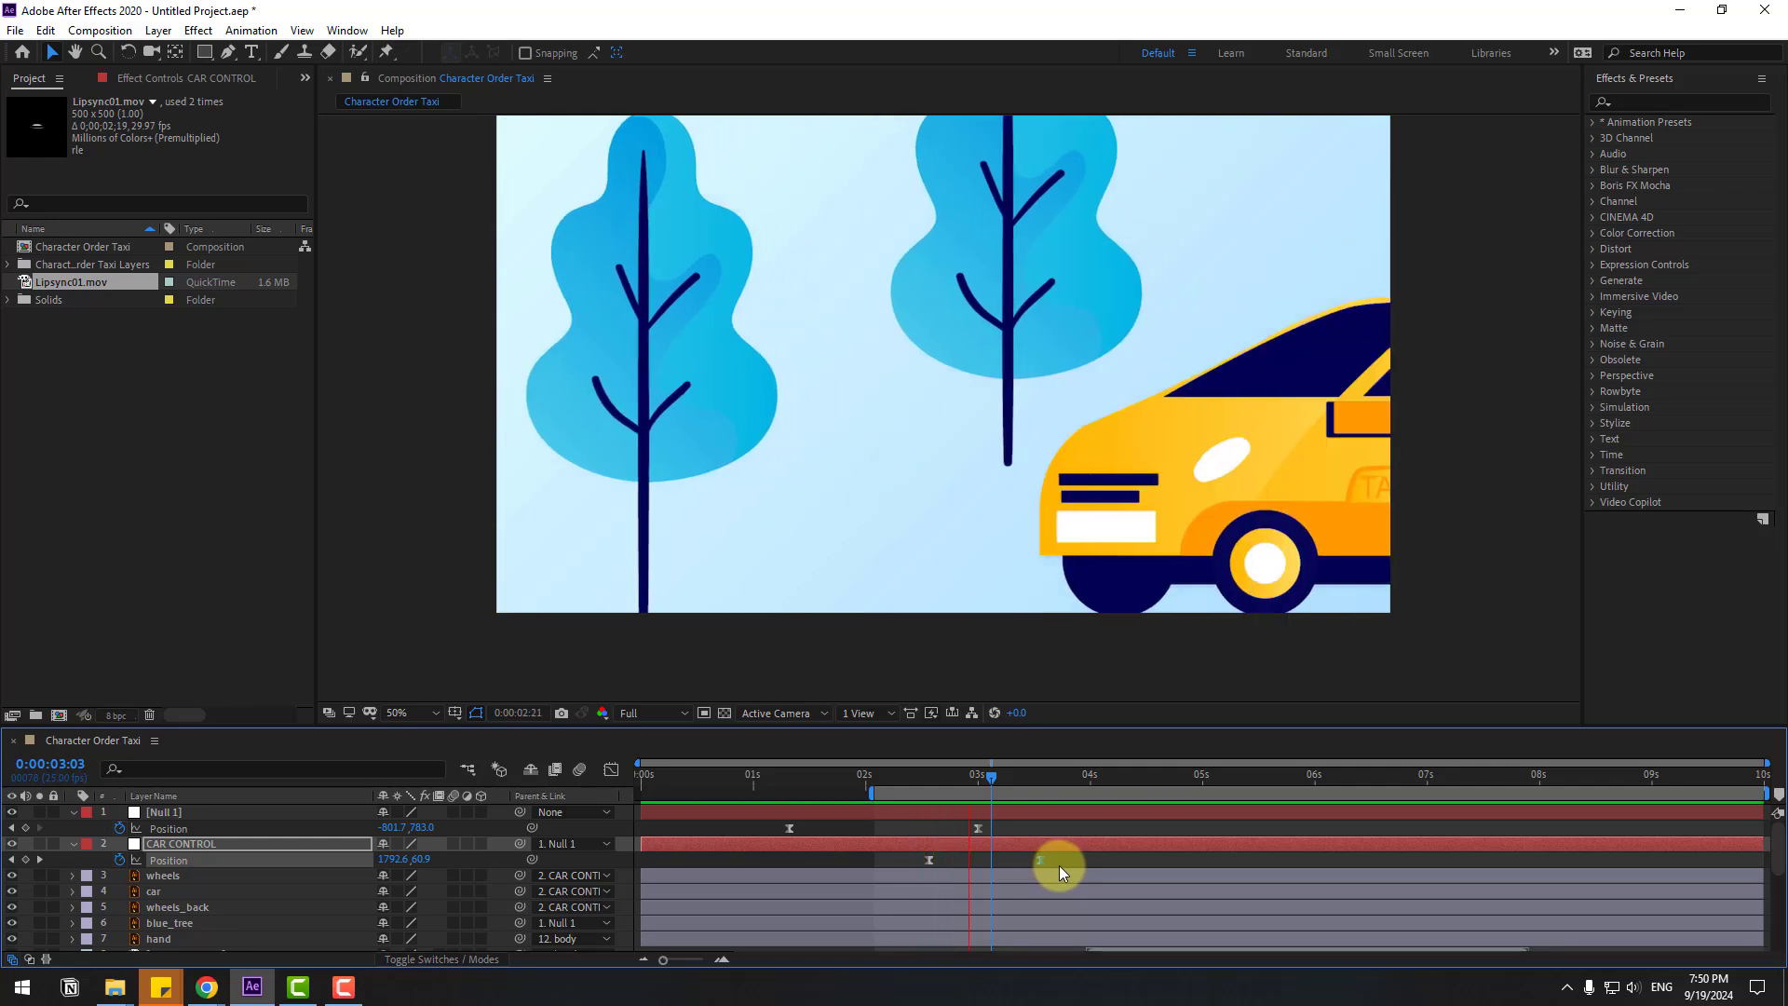
# Extend the incoming speed handle of CAR CONTROL's last Position keyframe for a sharper early speed peak, and preview it.
pyautogui.click(1040, 773)
pyautogui.click(611, 769)
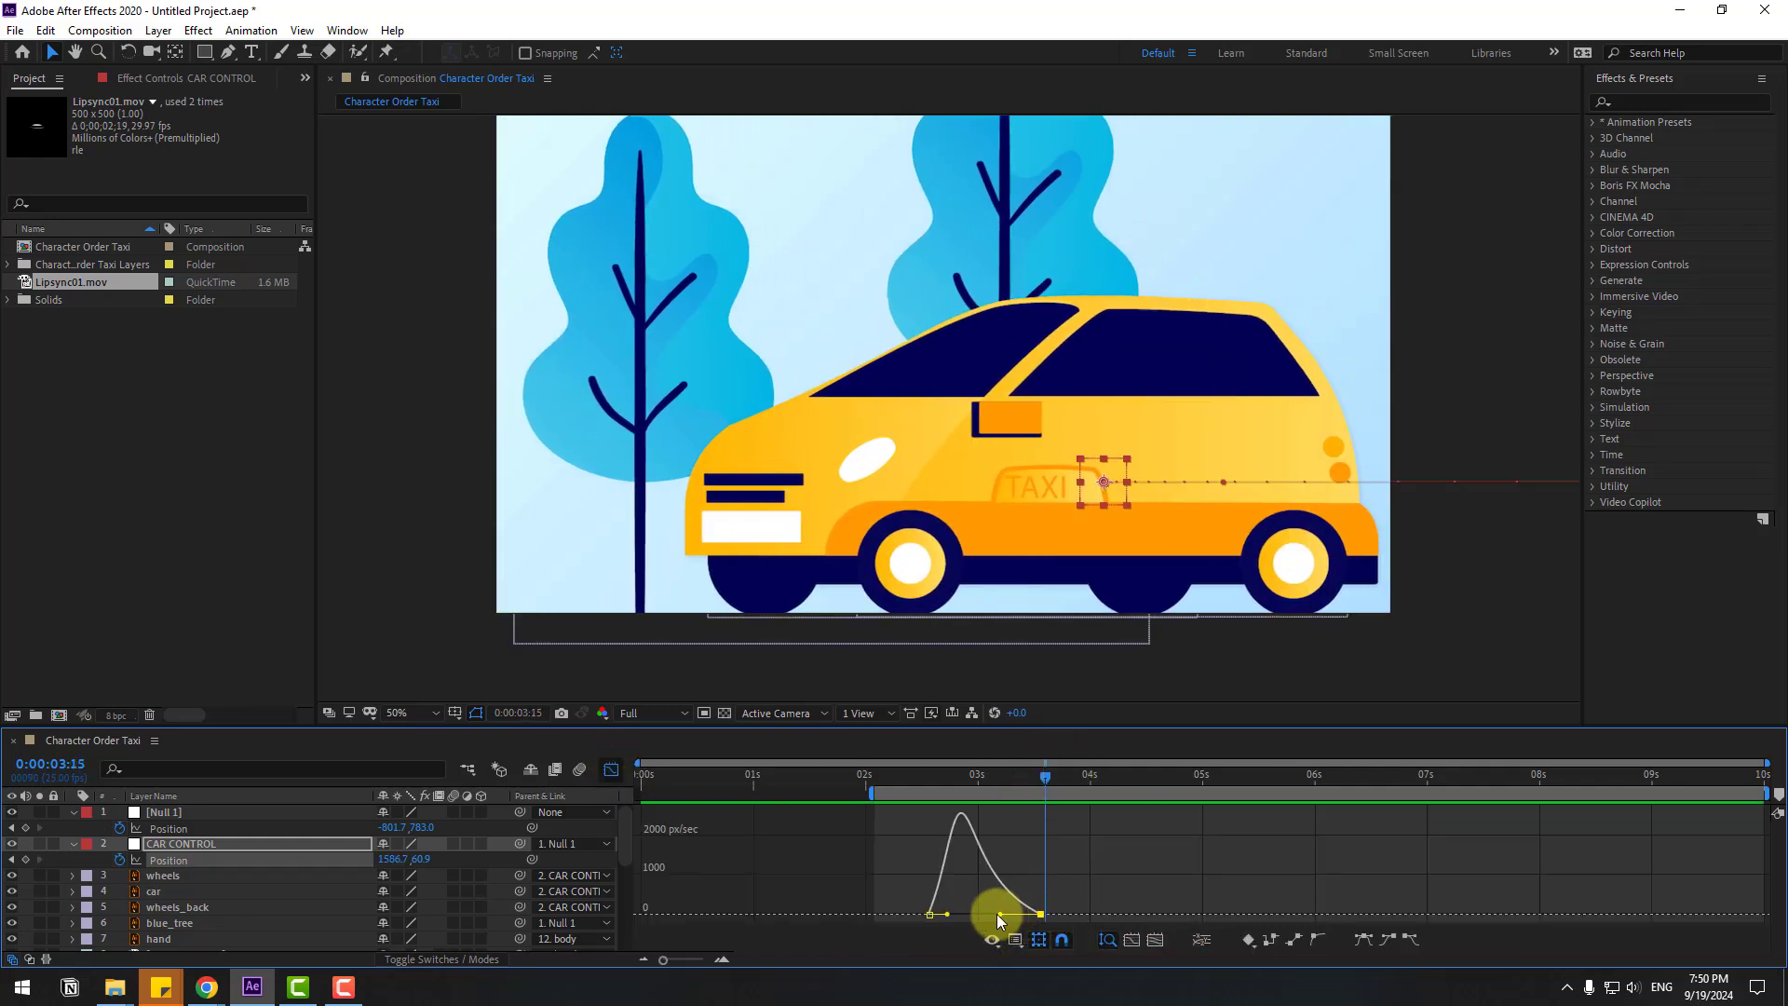
pyautogui.moveTo(997, 914); pyautogui.dragTo(984, 914)
pyautogui.press('space')
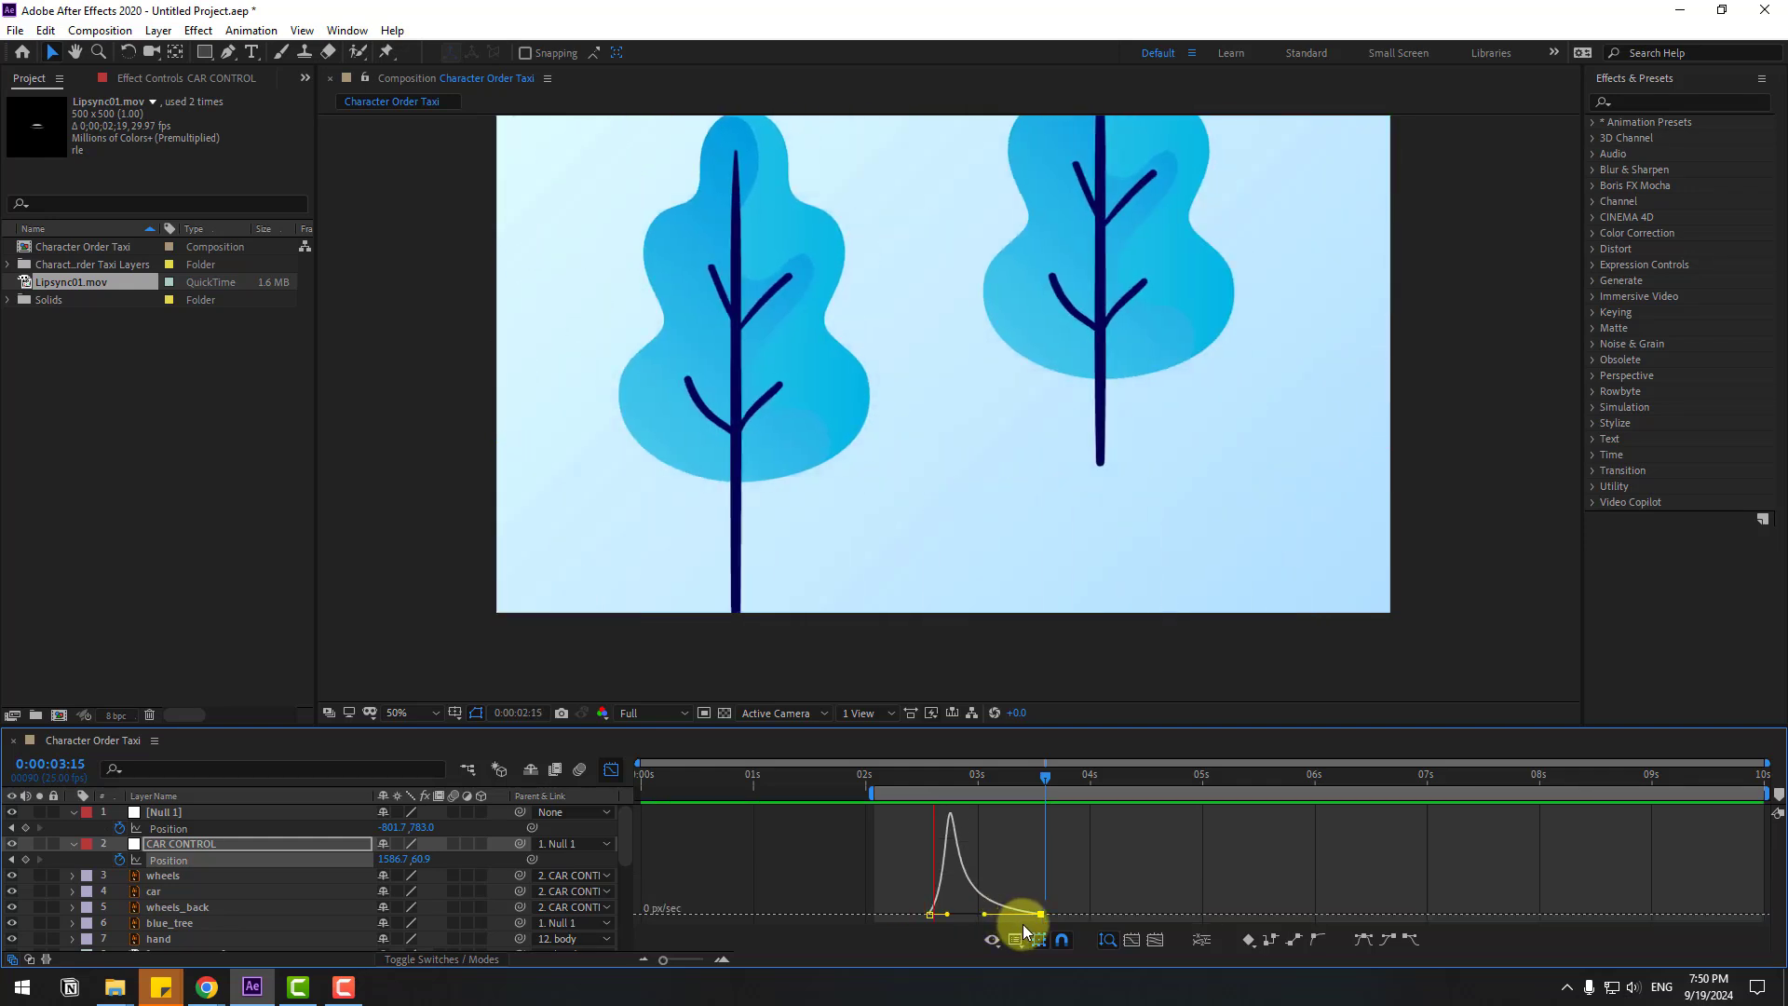
pyautogui.press('space')
pyautogui.click(606, 769)
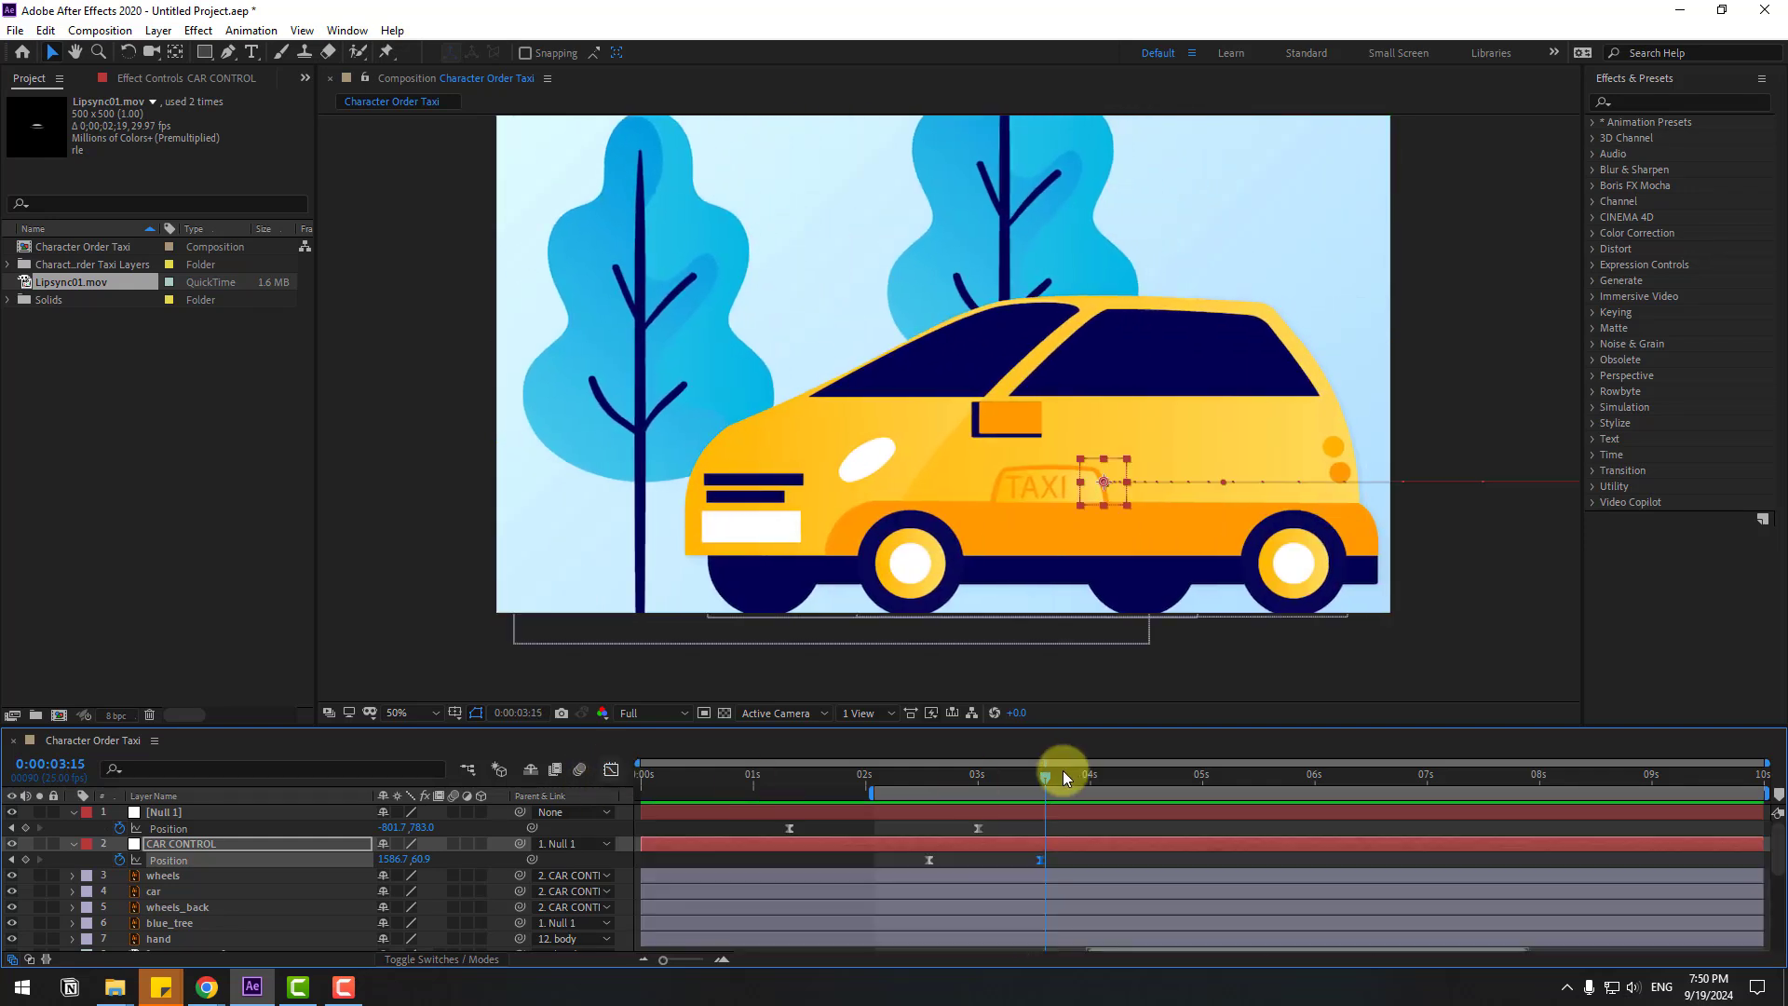
# Move the car layer's anchor point down to the lower body, midway between the two front-facing wheels.
pyautogui.click(173, 892)
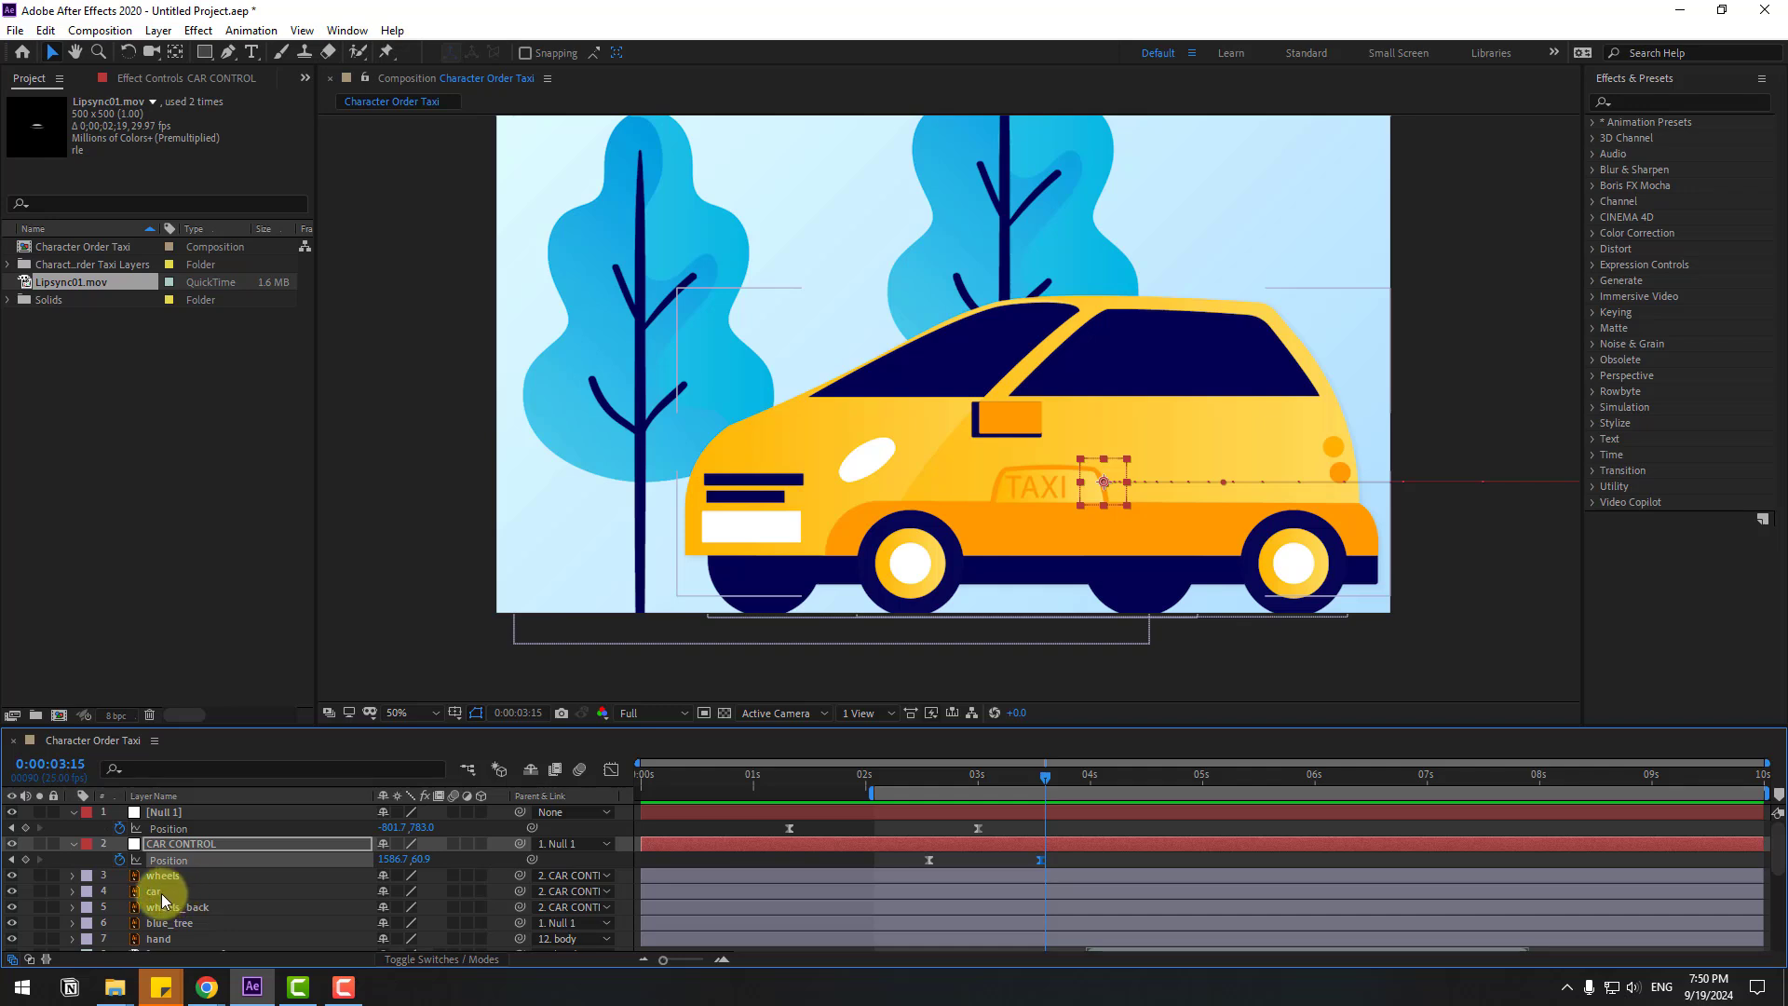
pyautogui.click(174, 53)
pyautogui.moveTo(1036, 470); pyautogui.dragTo(1061, 529)
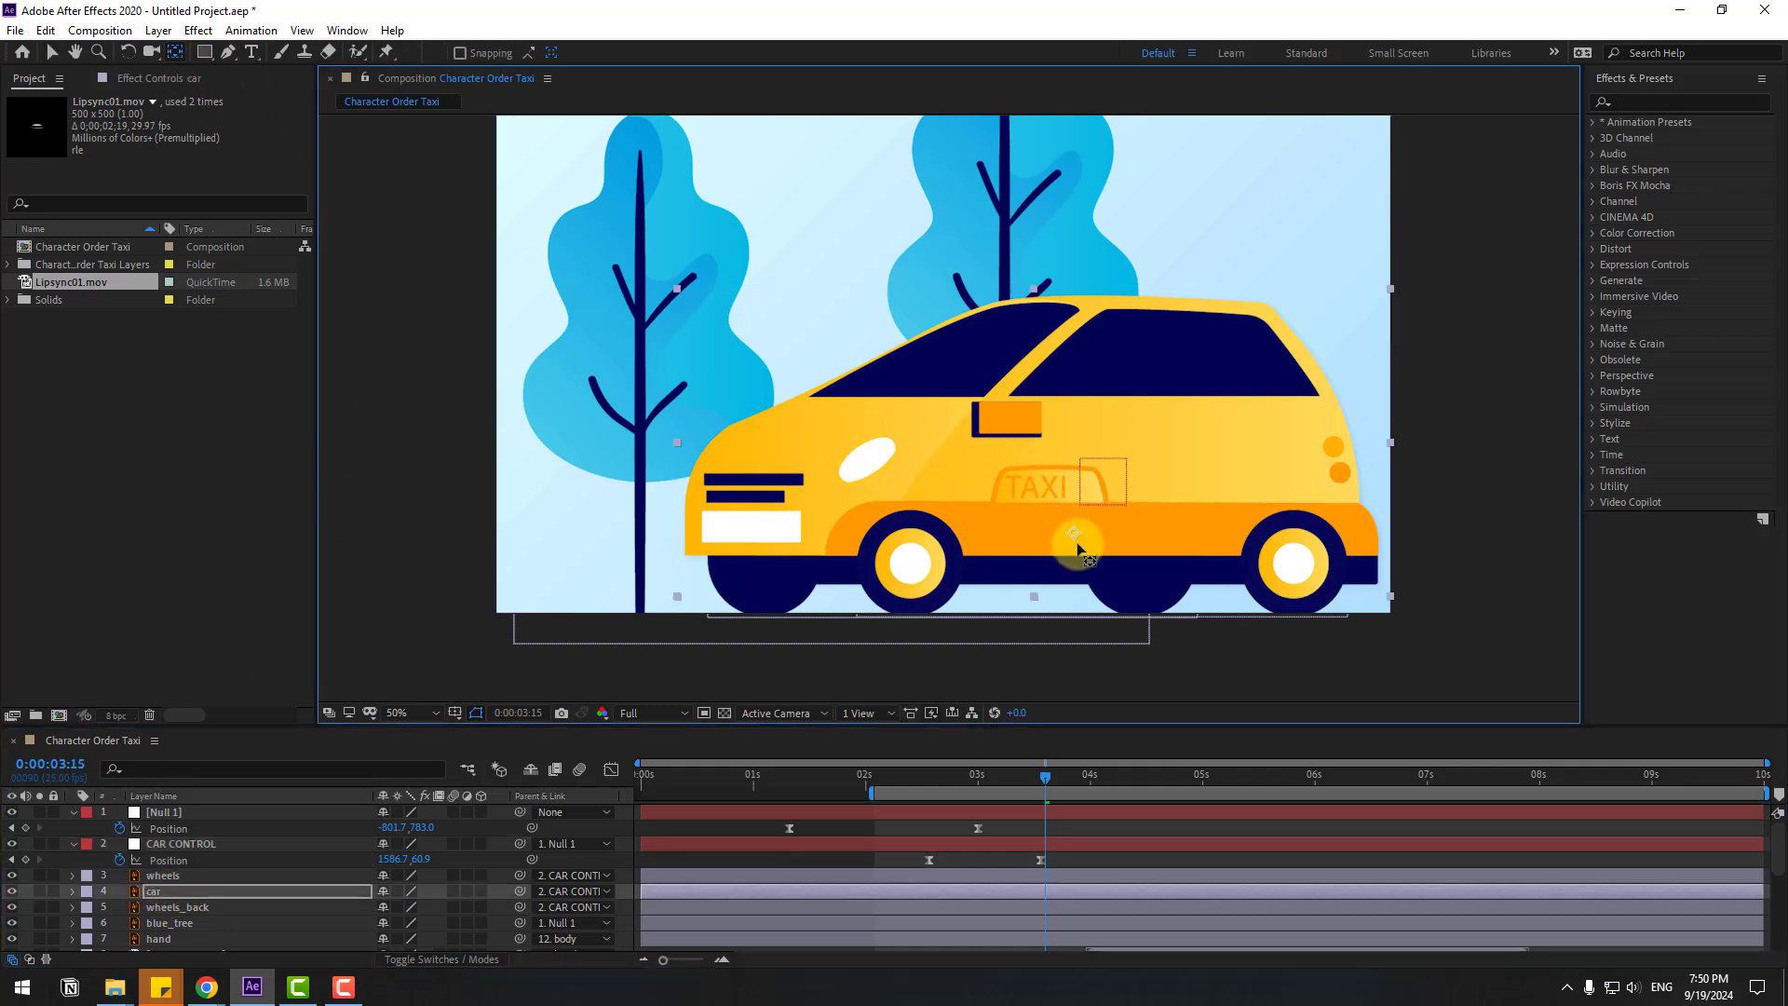
pyautogui.click(52, 53)
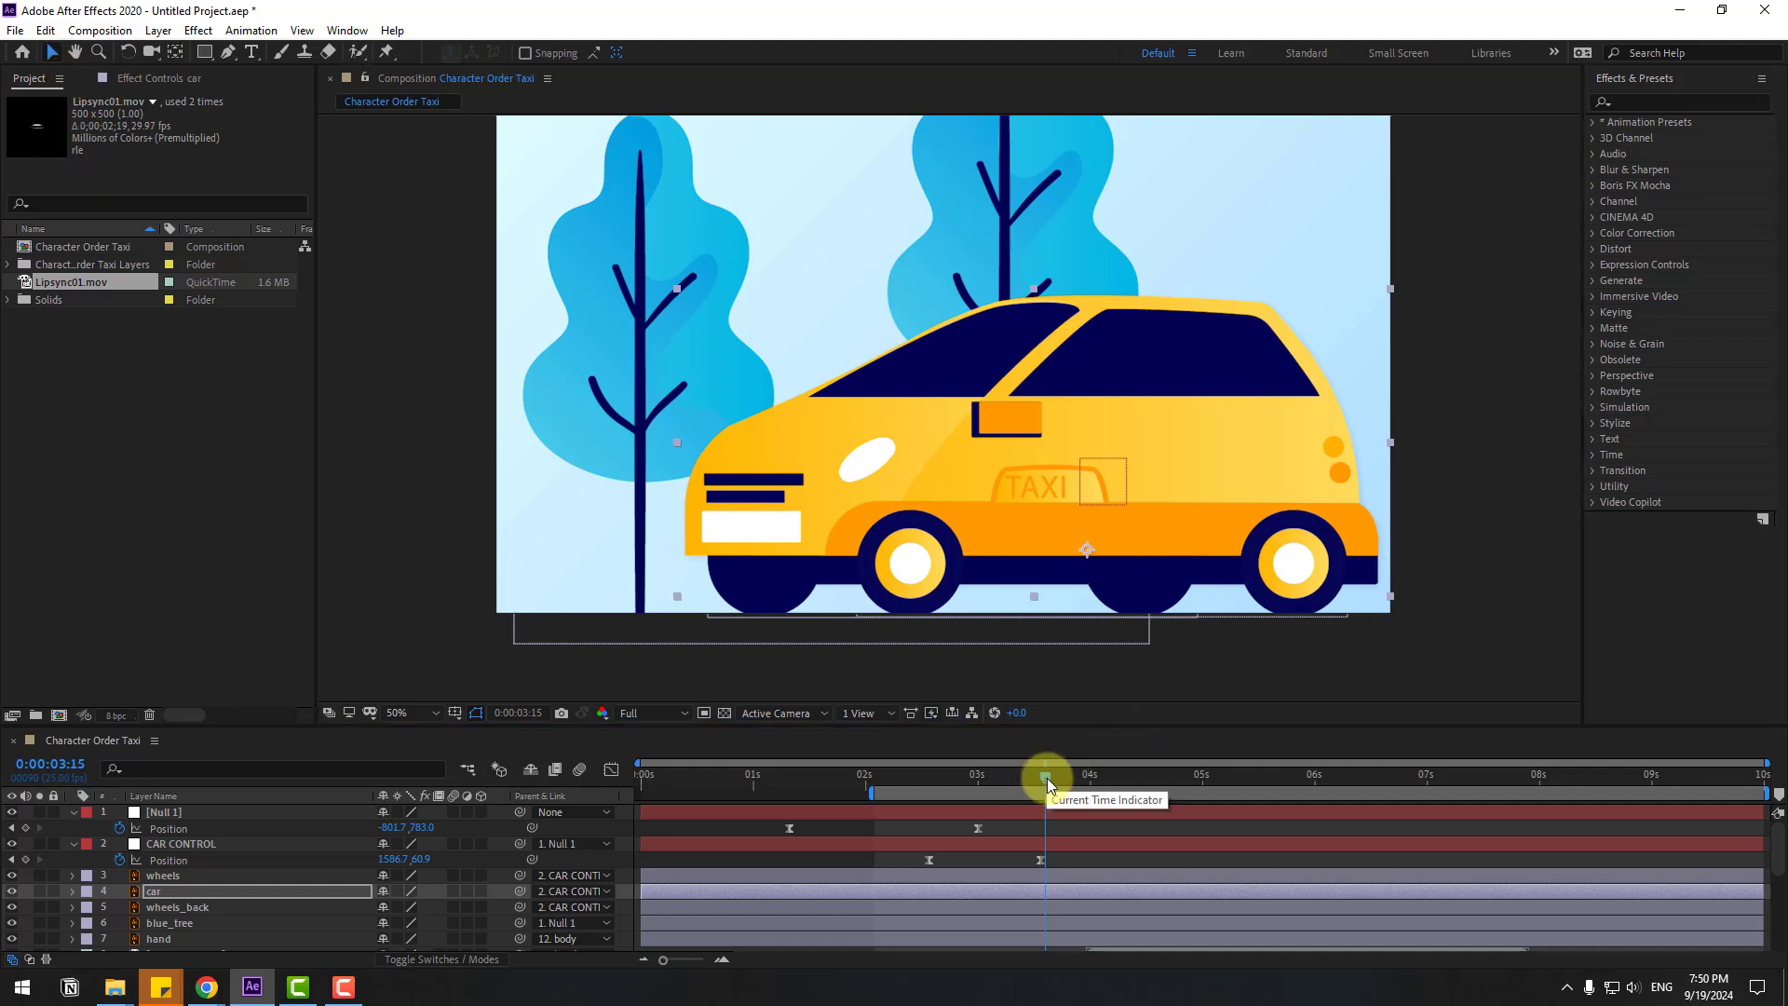
# Keyframe the car layer's Rotation at 0° at about 0:00:02:19 and at -3° at 0:00:03:14.
pyautogui.moveTo(1045, 778)
pyautogui.mouseDown()
pyautogui.moveTo(949, 773)
pyautogui.moveTo(1039, 780)
pyautogui.mouseUp()
pyautogui.press('r')
pyautogui.click(120, 907)
pyautogui.click(402, 907)
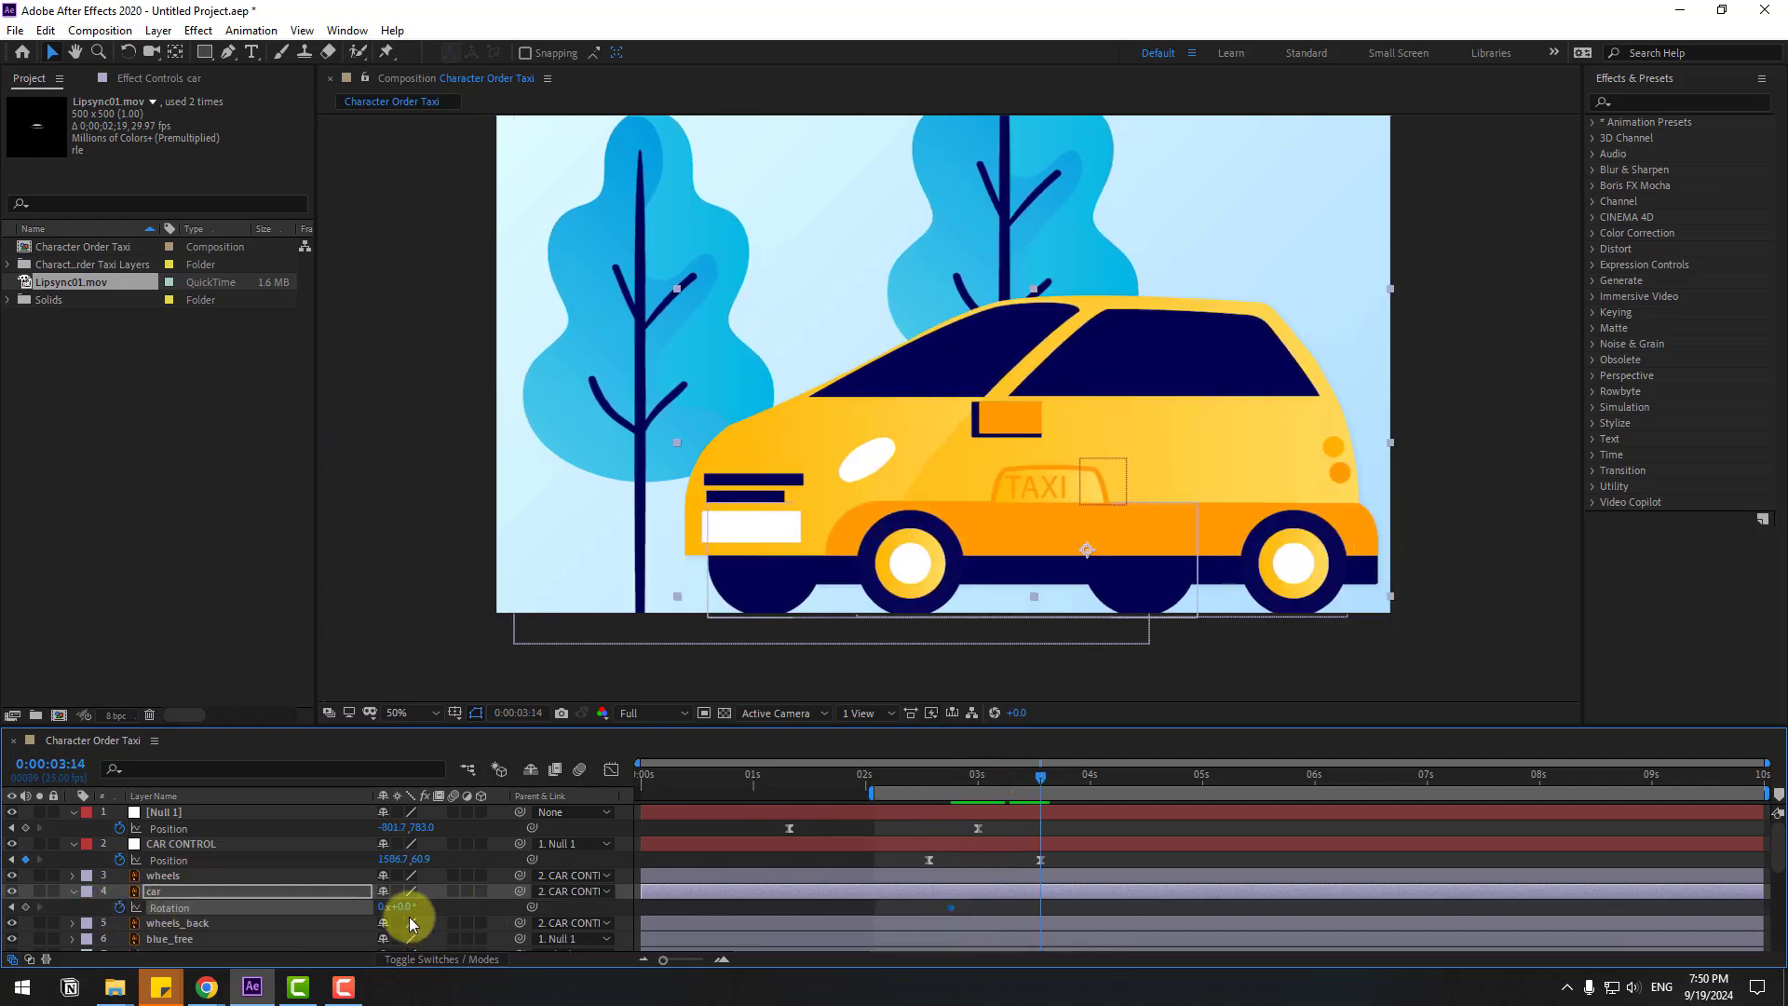
pyautogui.write('-3')
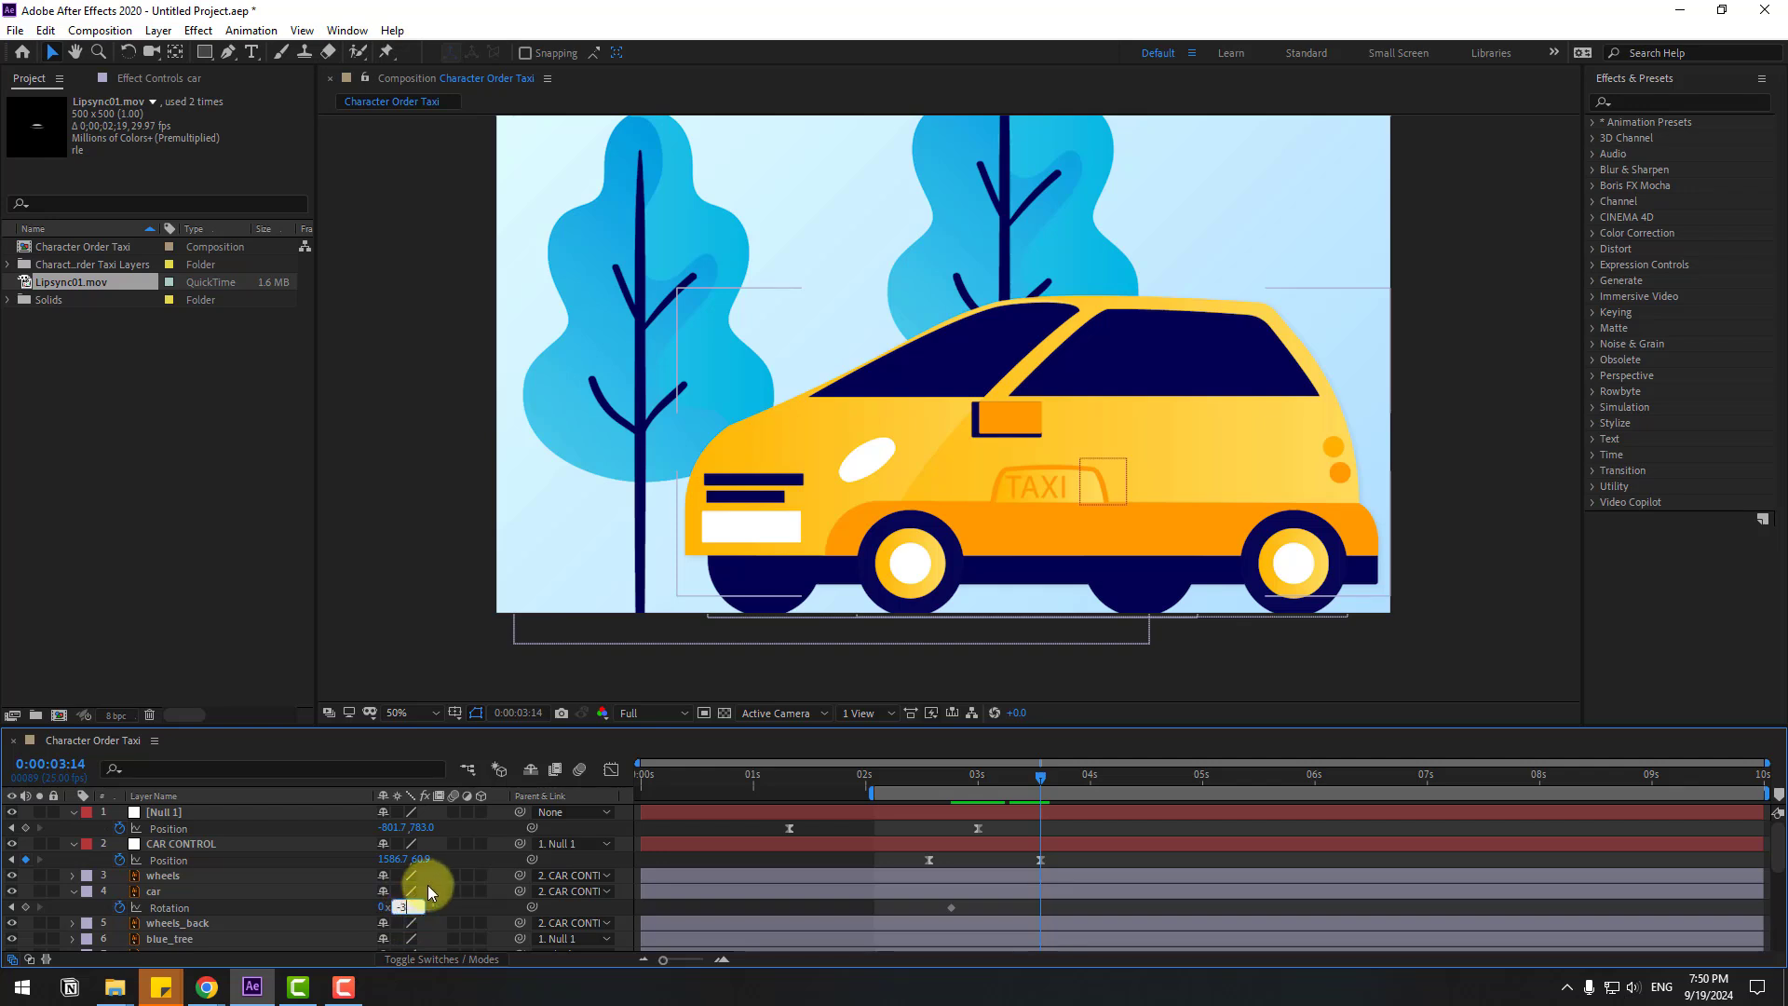
pyautogui.press('Return')
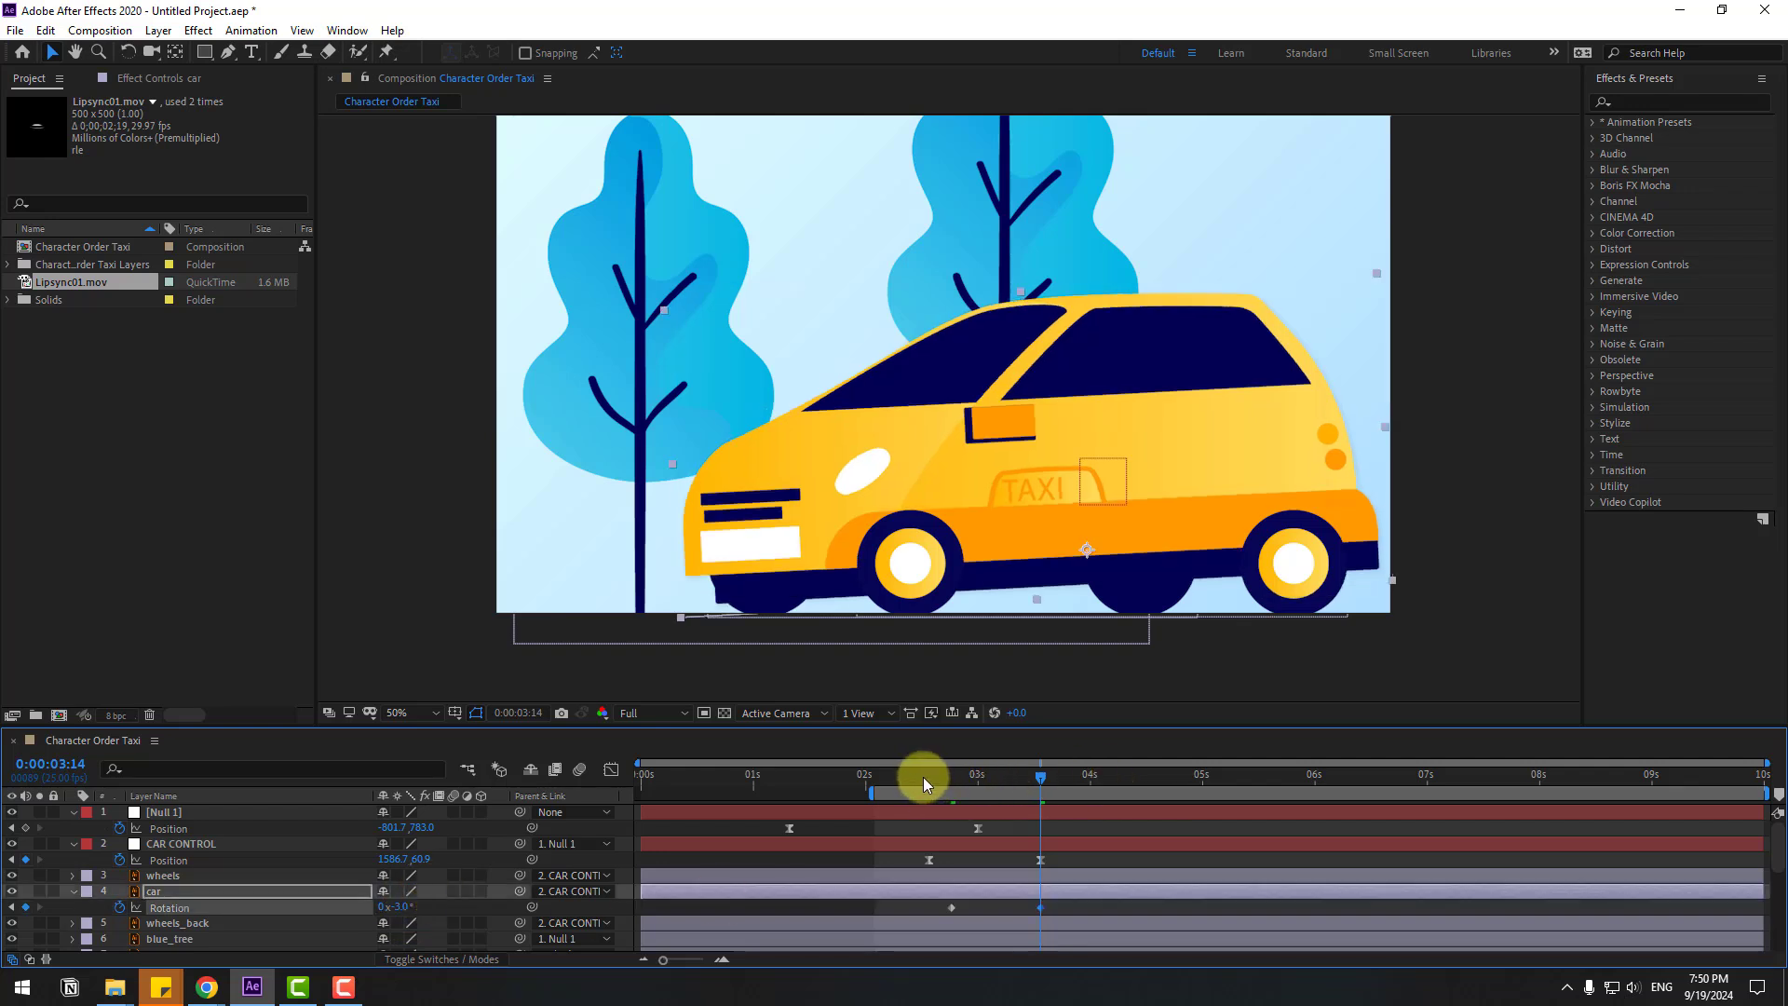
# Add car Rotation keyframes of 2° at 0:00:03:24, a slight nose-down tilt at 0:00:04:09 and 0° at 0:00:04:19.
pyautogui.moveTo(924, 777); pyautogui.dragTo(1045, 781)
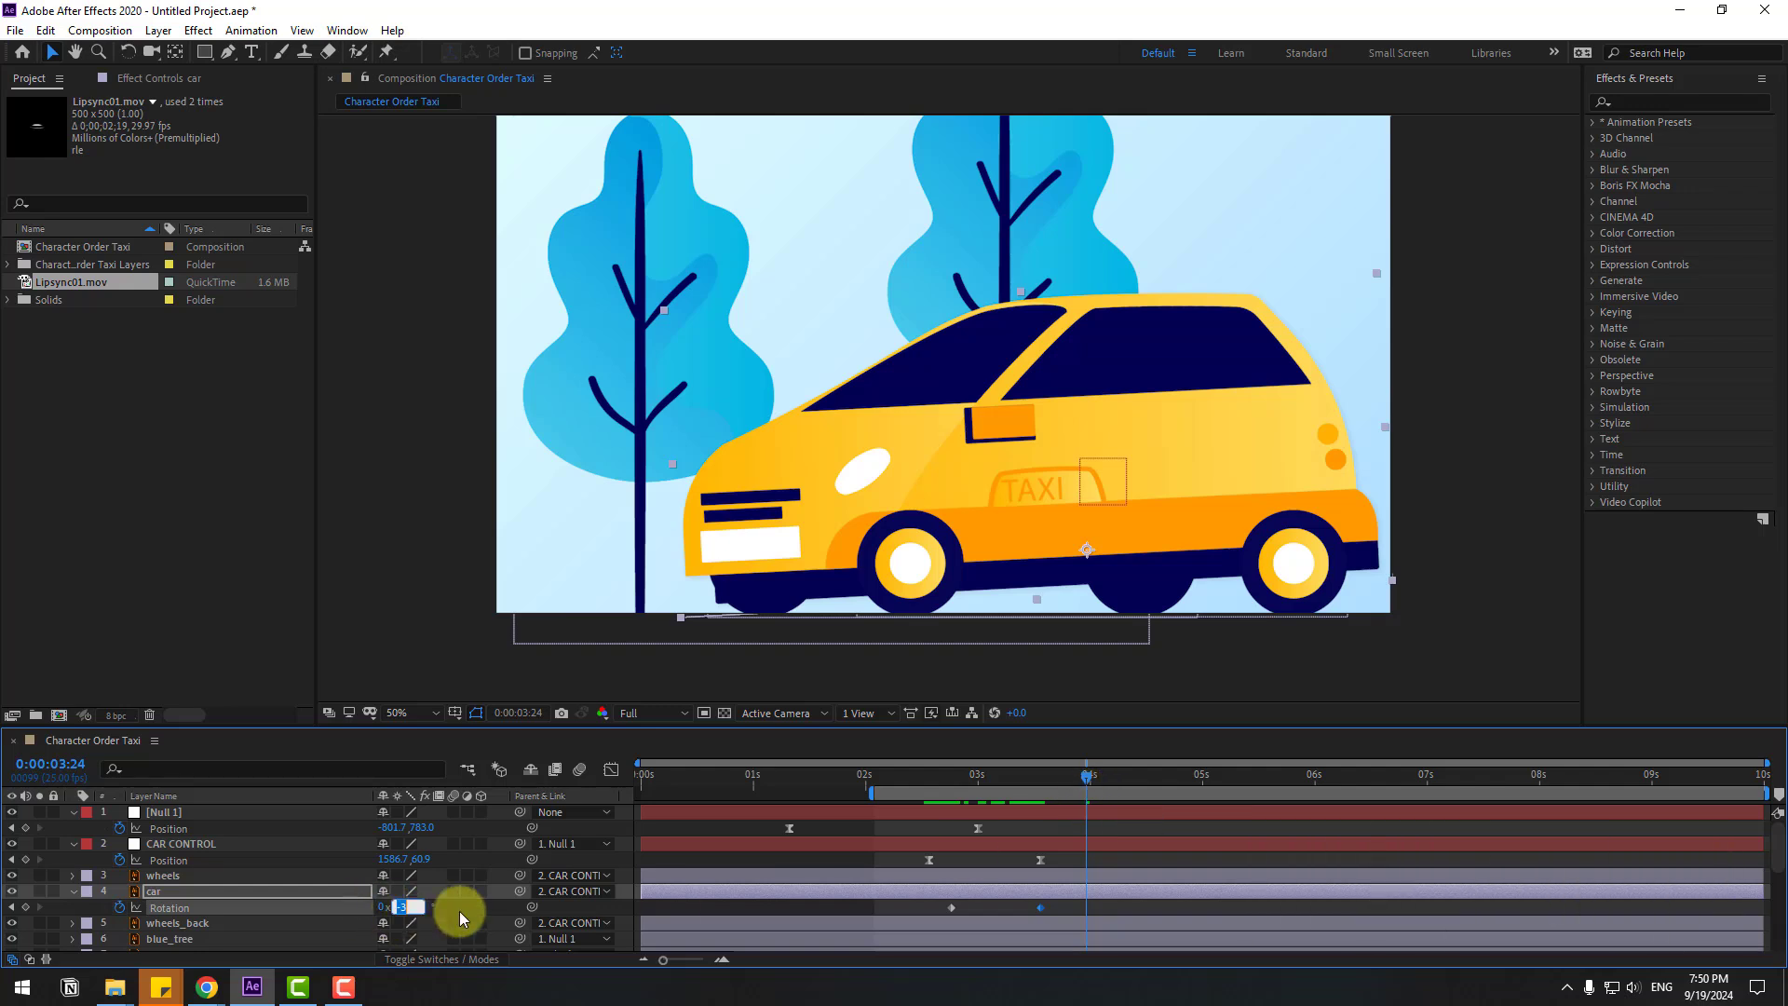
pyautogui.write('3')
pyautogui.press('Return')
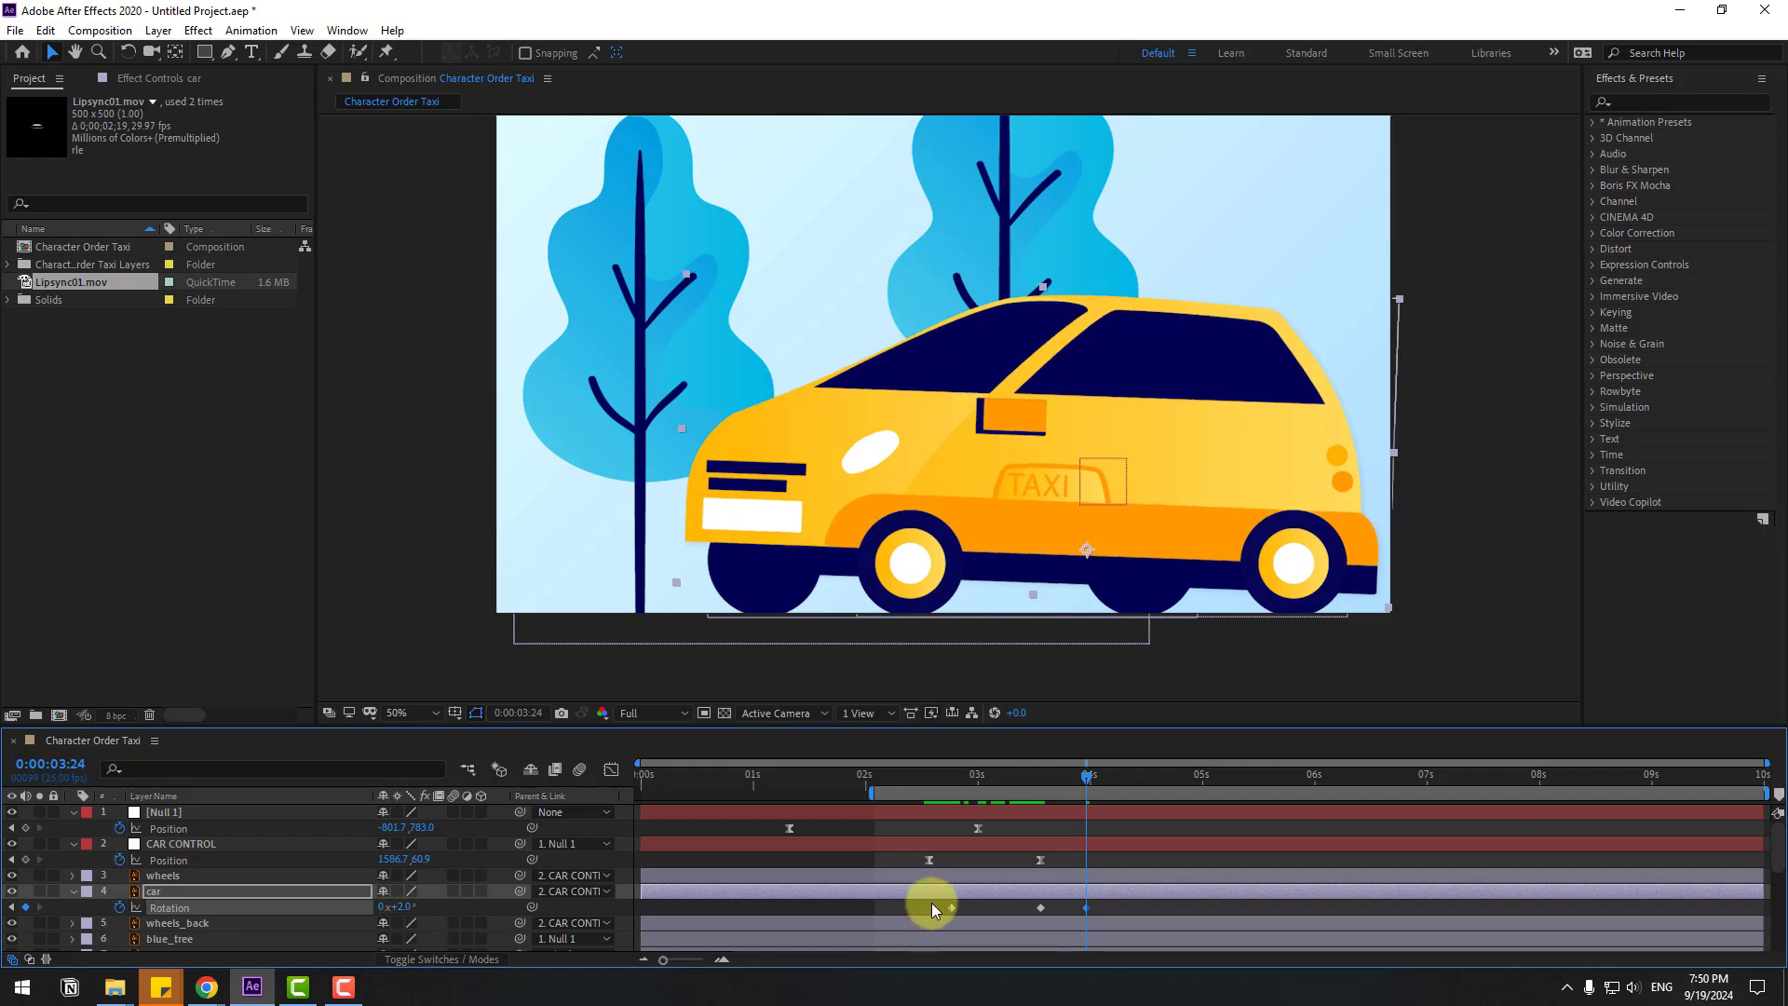
pyautogui.hotkey('shift', 'pagedown')
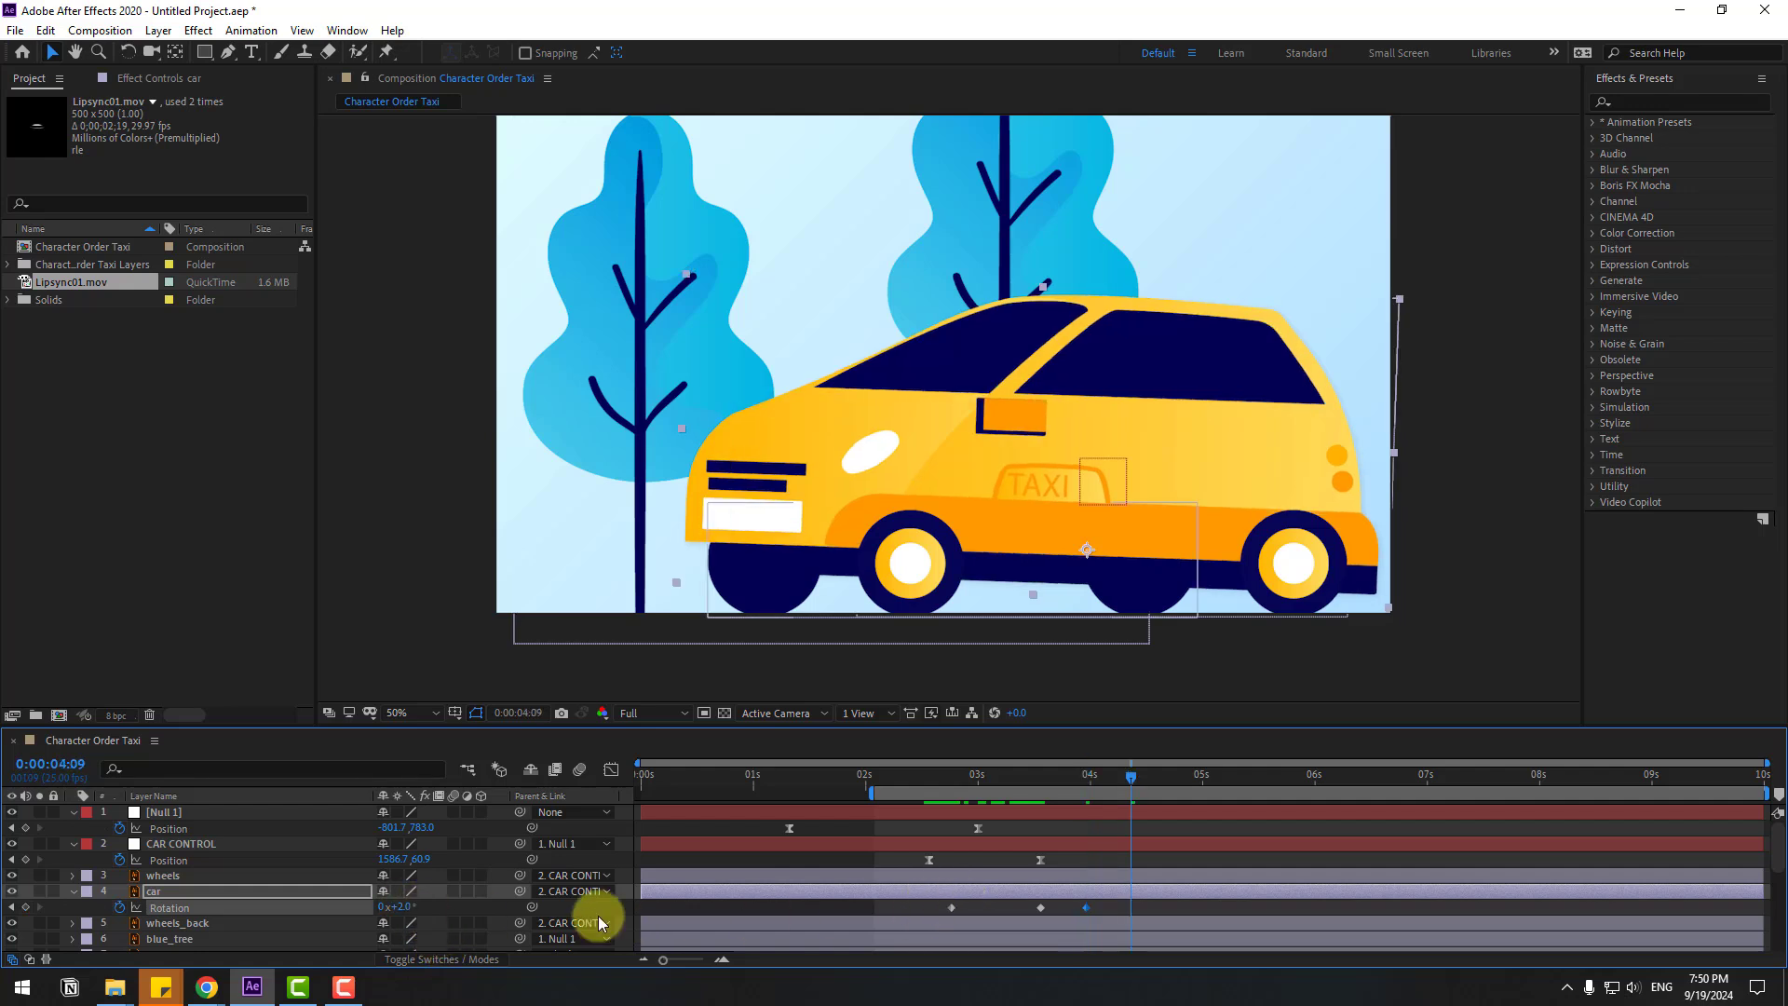
pyautogui.write('0')
pyautogui.press('Return')
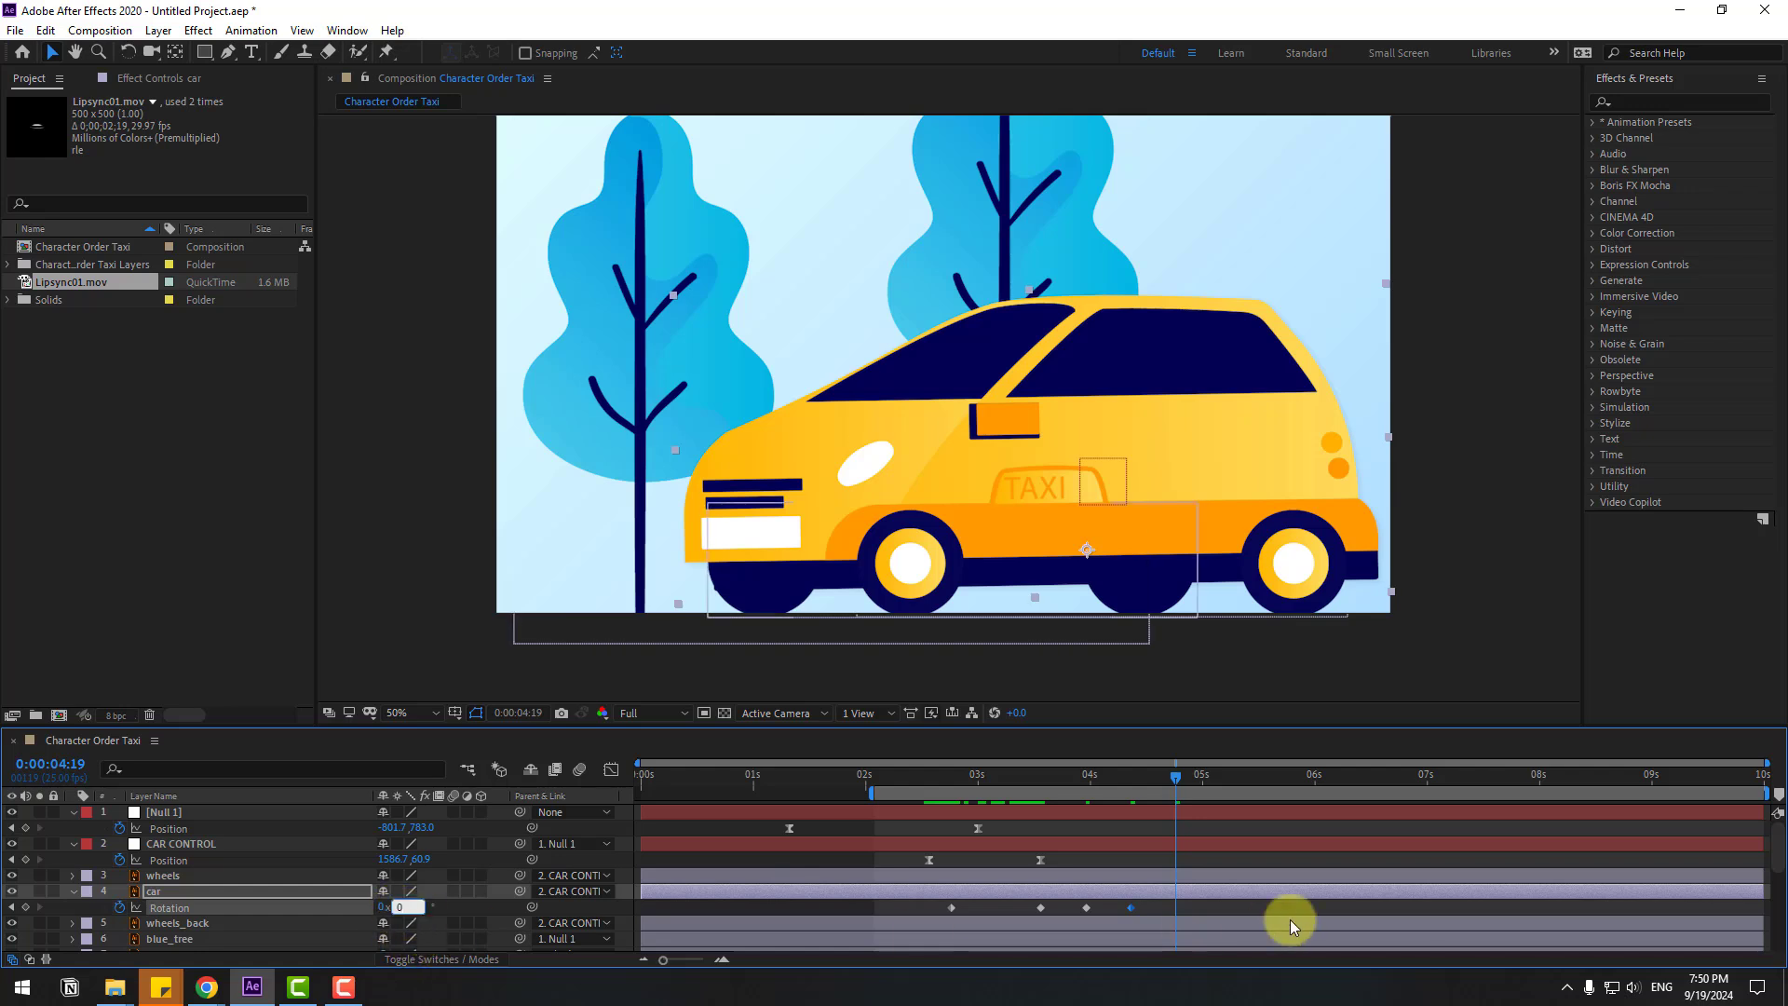
pyautogui.press('Return')
# Apply Easy Ease to all of the car layer's Rotation keyframes and preview the rocking motion.
pyautogui.moveTo(1196, 908); pyautogui.dragTo(922, 912)
pyautogui.rightClick(952, 909)
pyautogui.moveTo(964, 899)
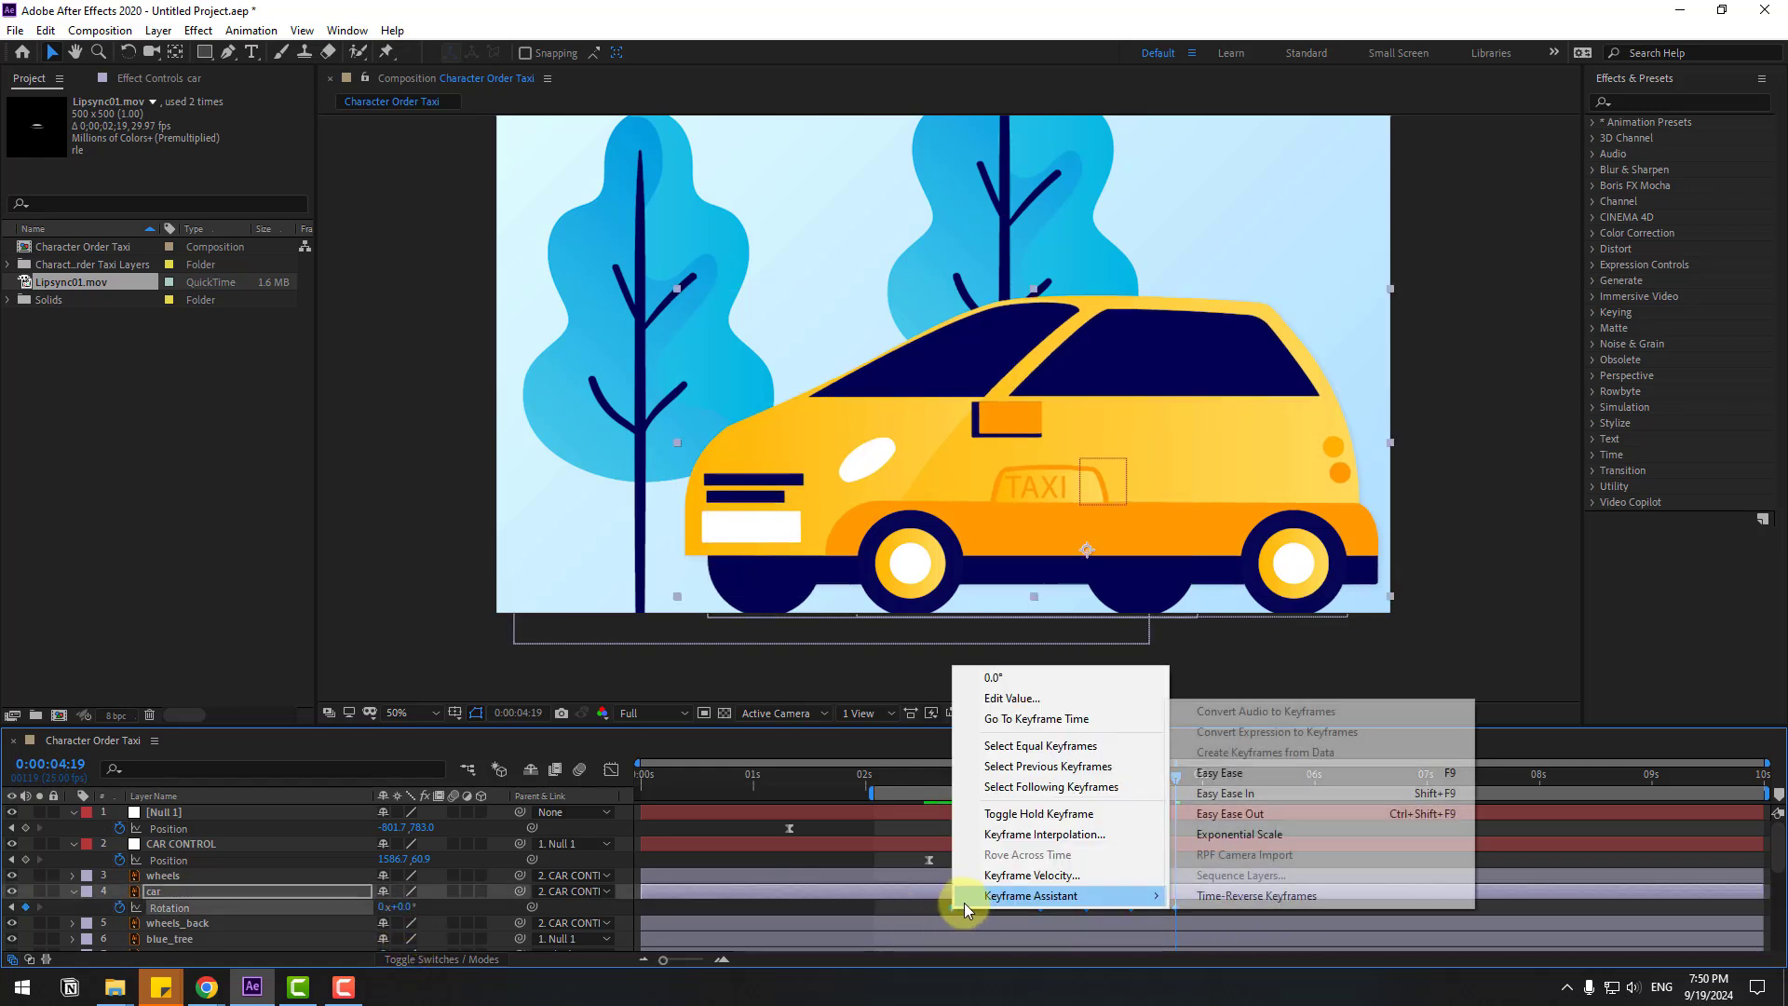
pyautogui.click(1241, 776)
pyautogui.press('space')
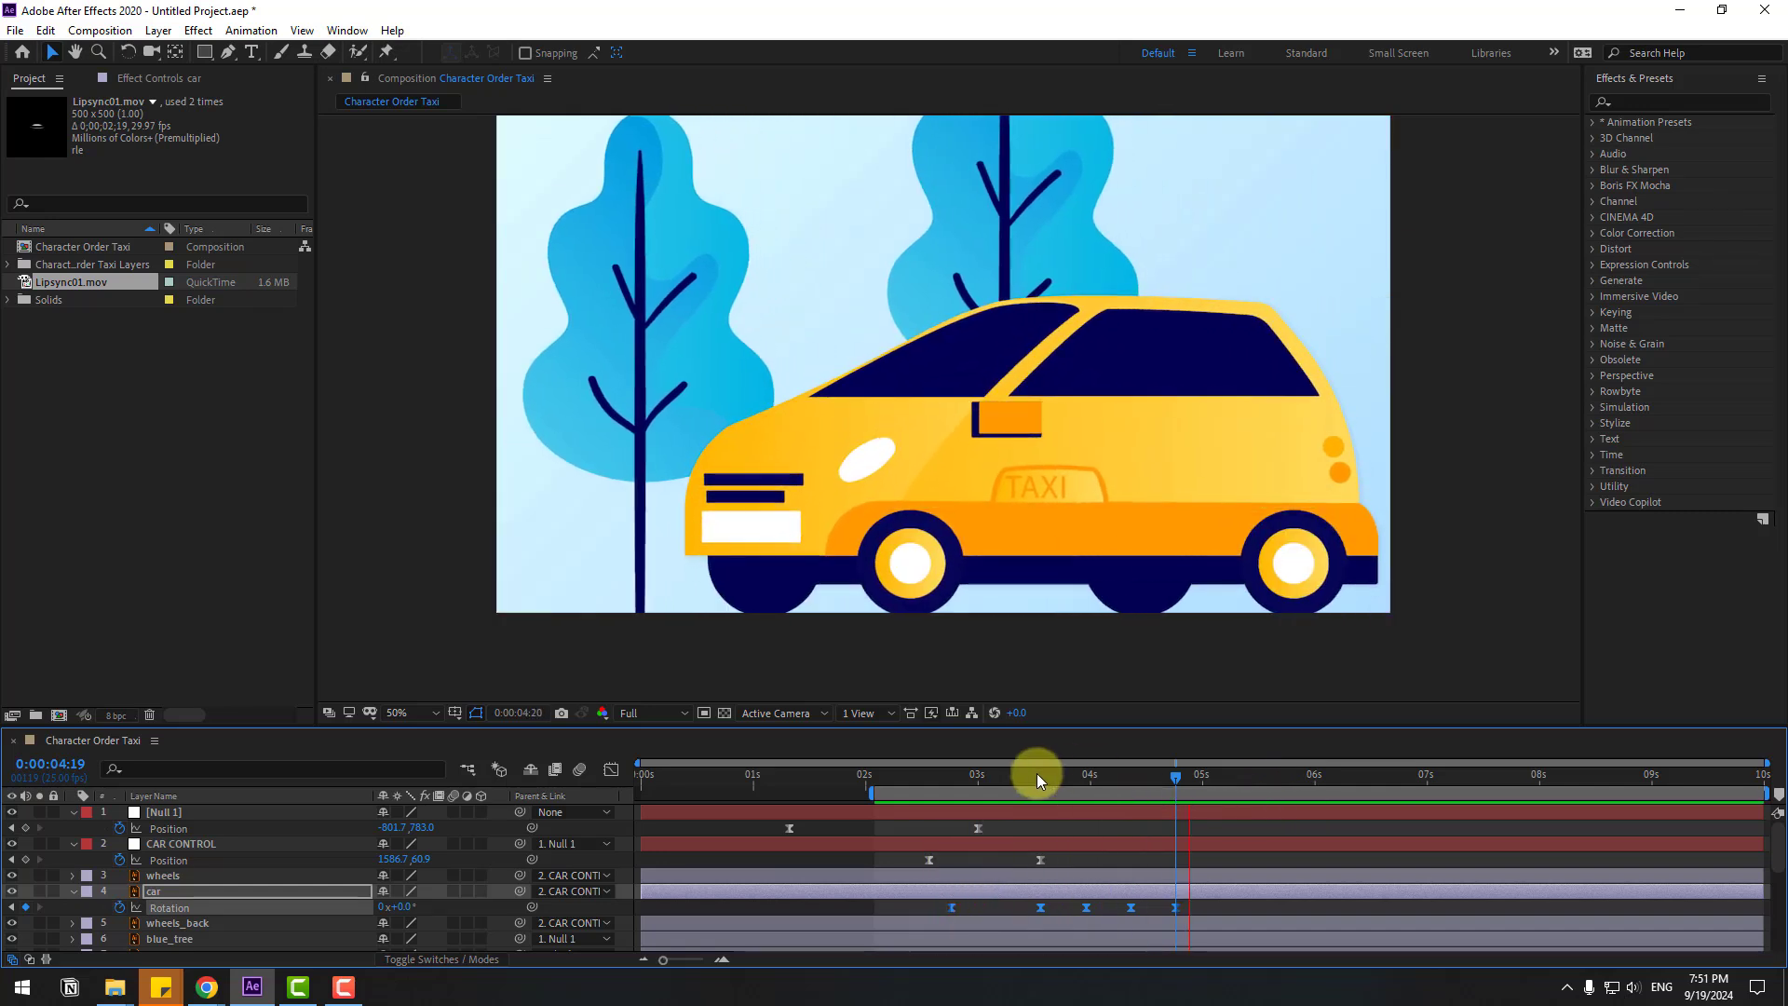
# Shift all of the car's Rotation keyframes about four frames earlier and preview the timing.
pyautogui.click(1040, 774)
pyautogui.moveTo(948, 910); pyautogui.dragTo(931, 913)
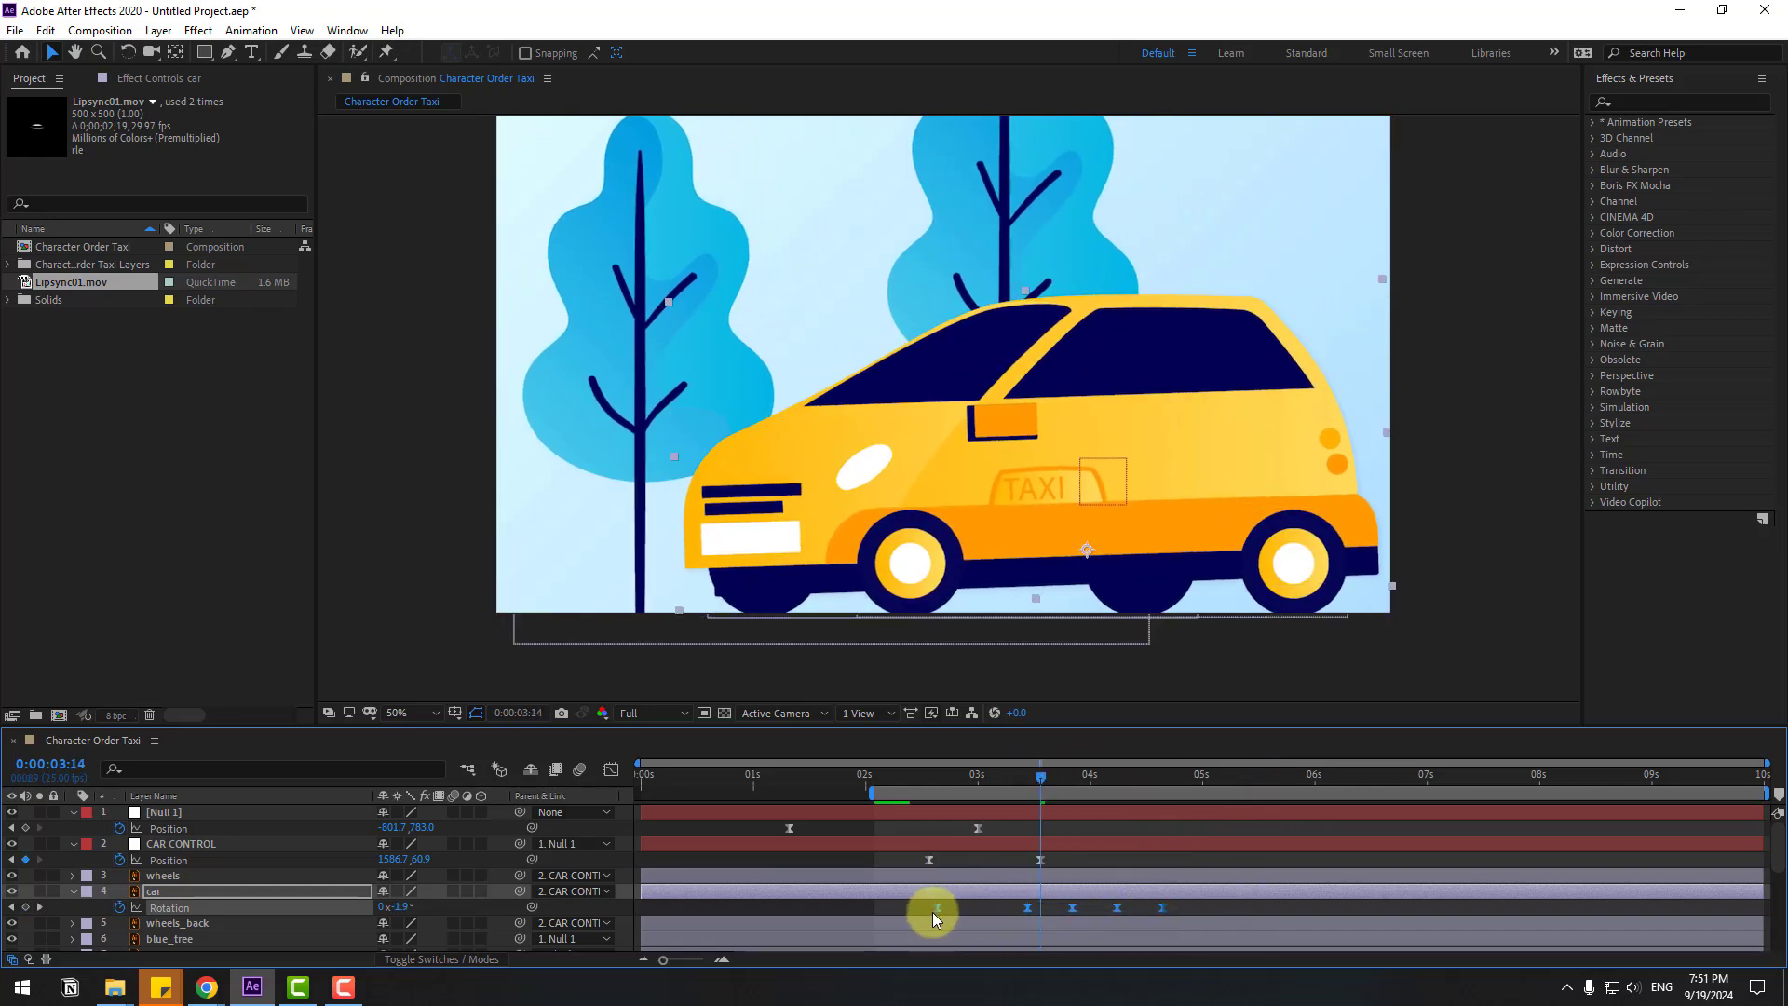
pyautogui.press('space')
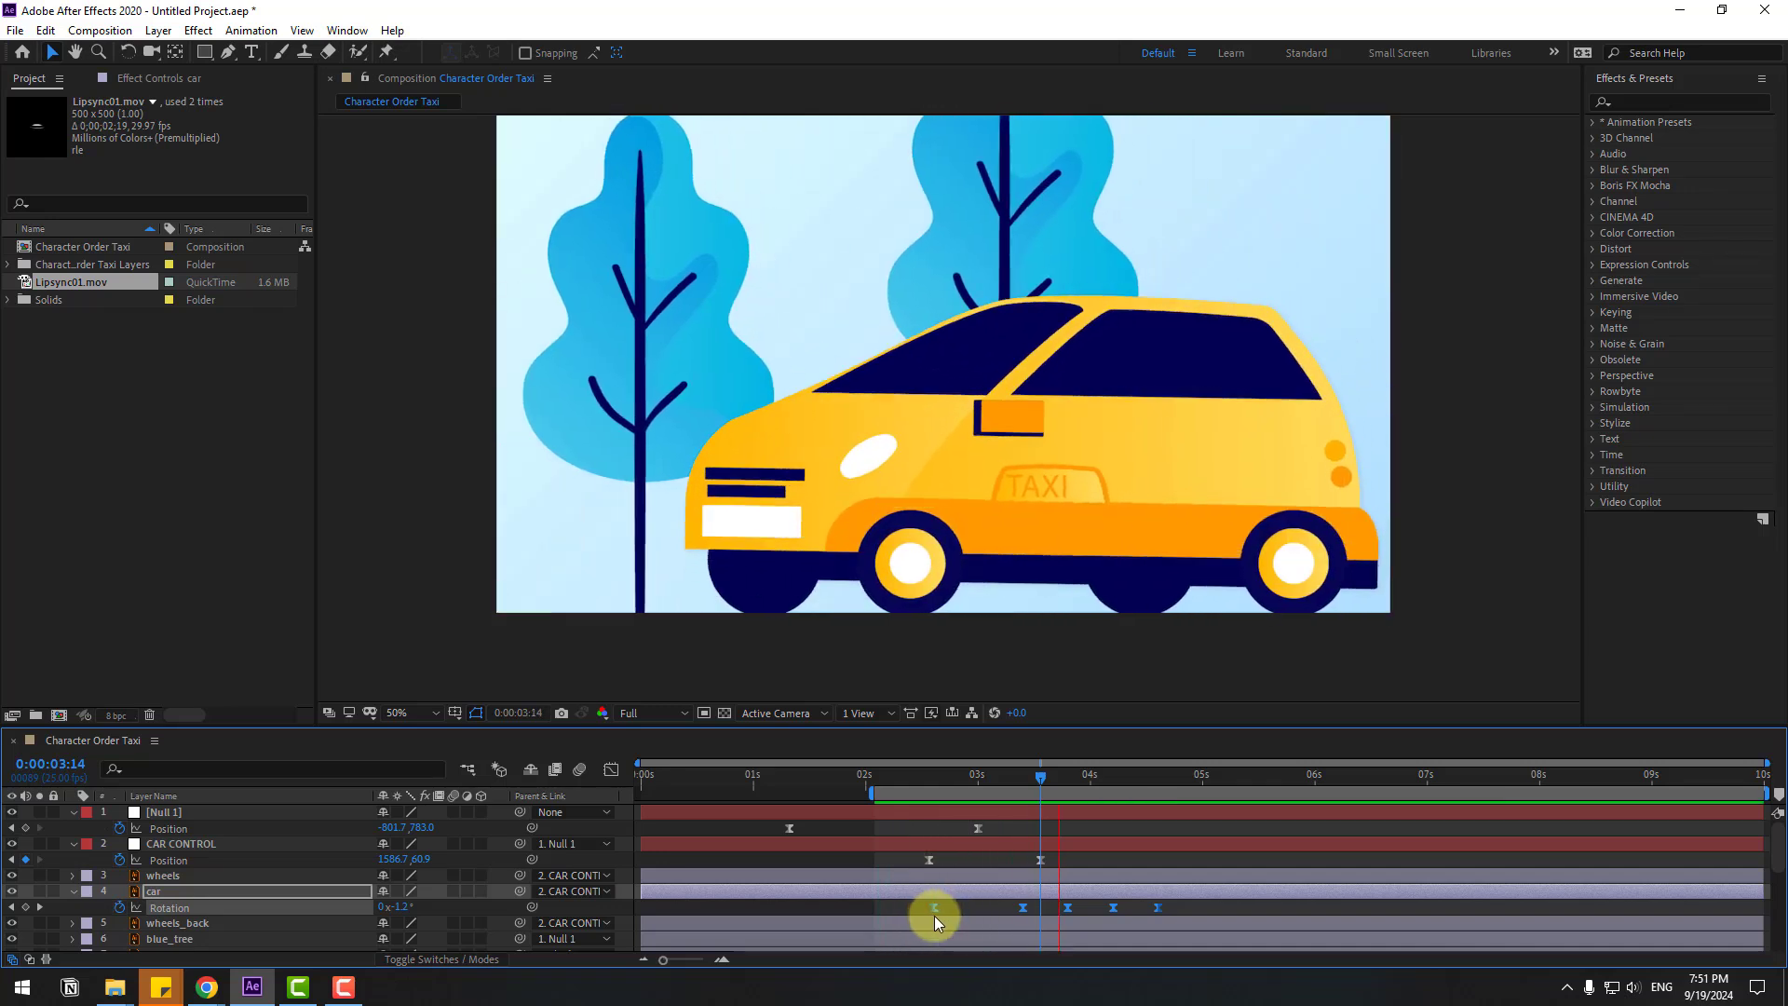
# Compress the spacing of the car's last four Rotation keyframes, shift them about four frames earlier, and preview the rocking.
pyautogui.press('space')
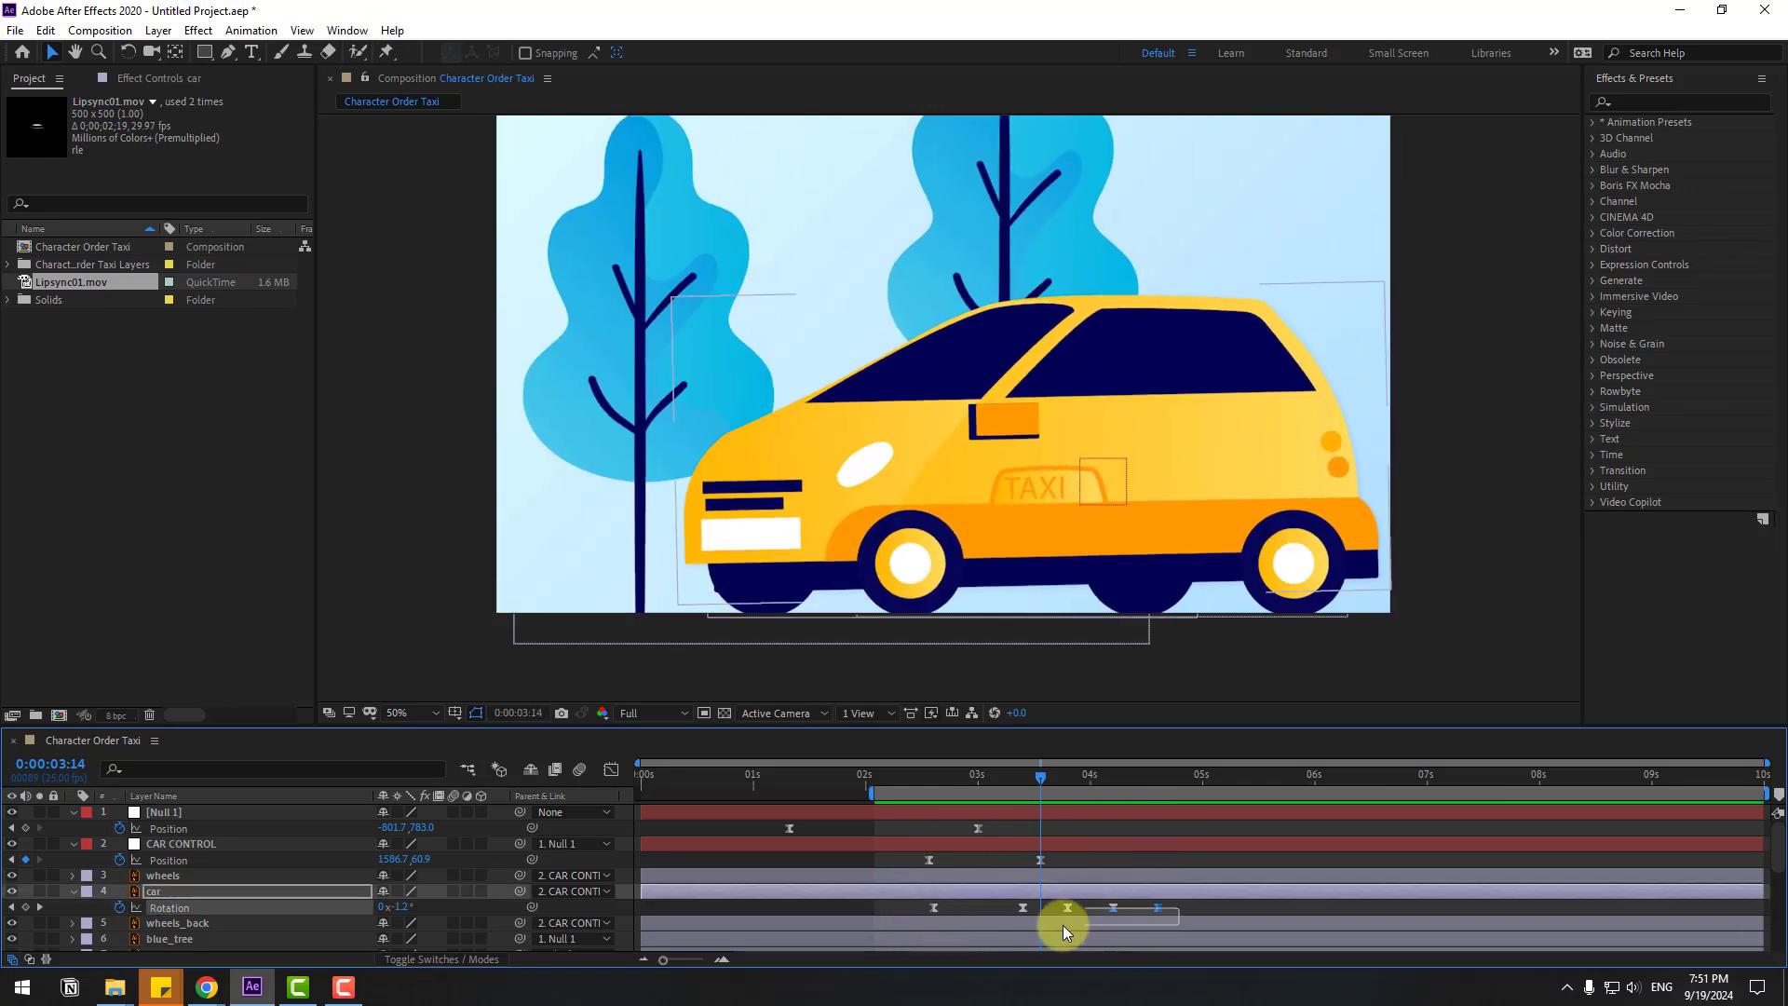
pyautogui.moveTo(1142, 907); pyautogui.dragTo(1127, 907)
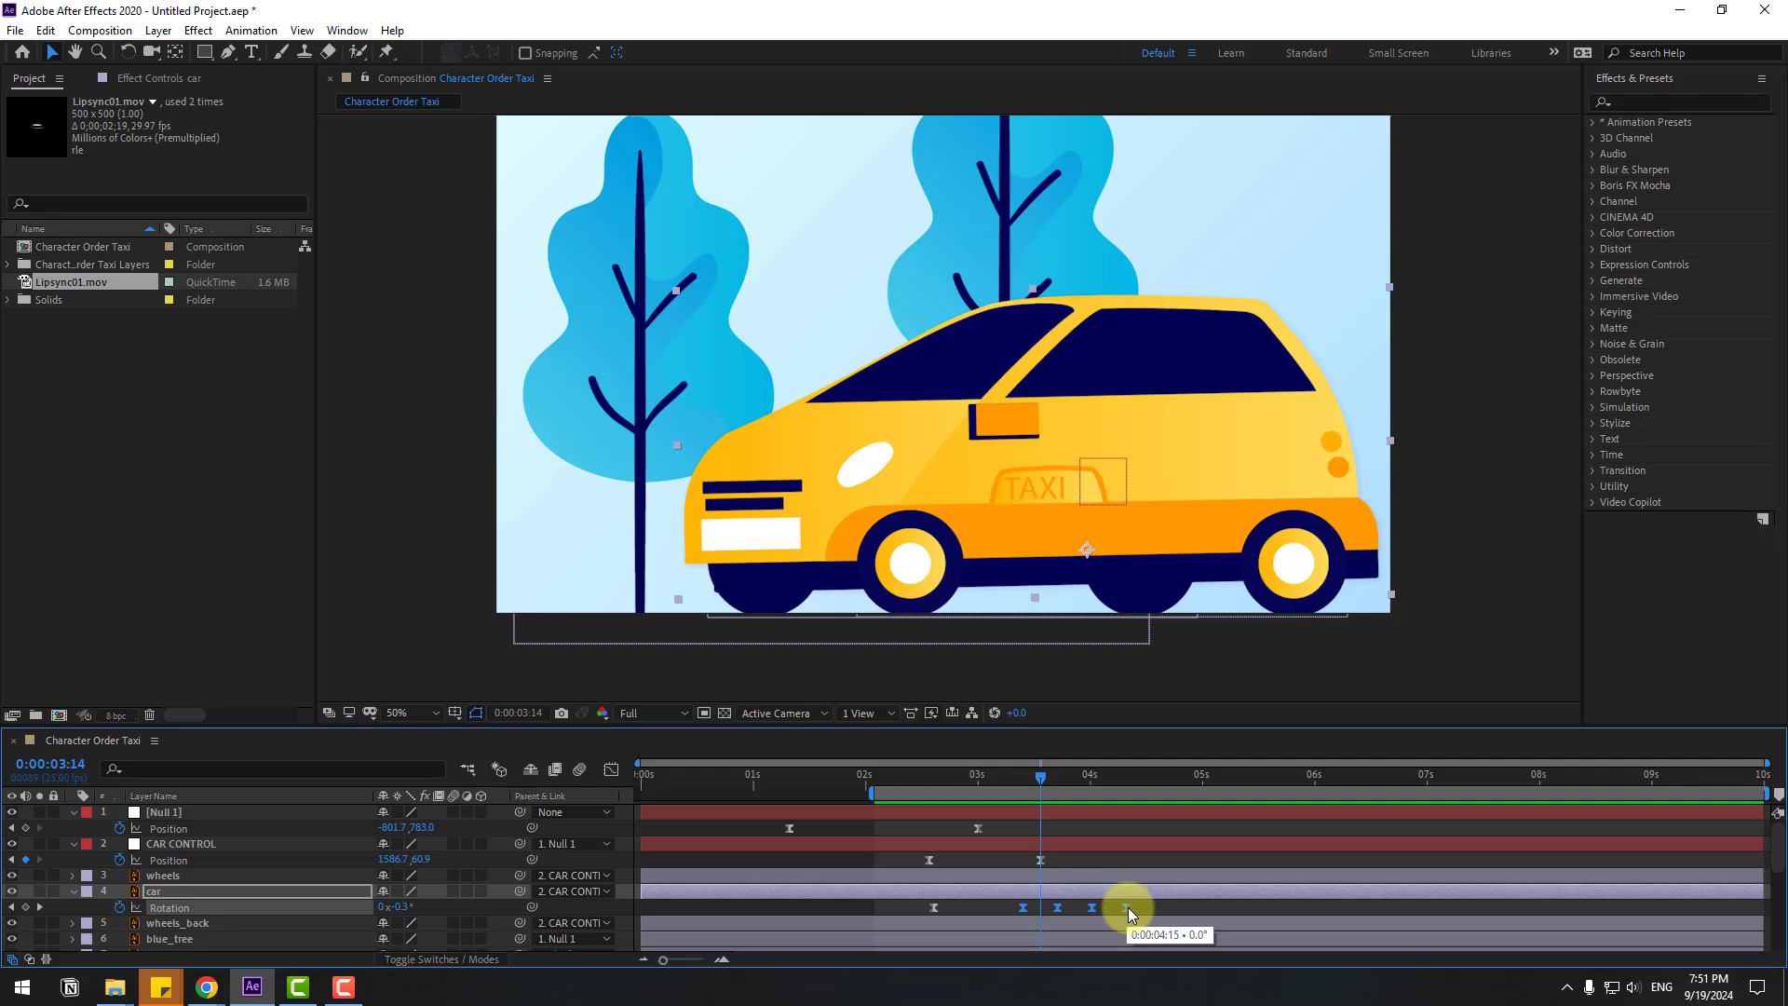
pyautogui.press('space')
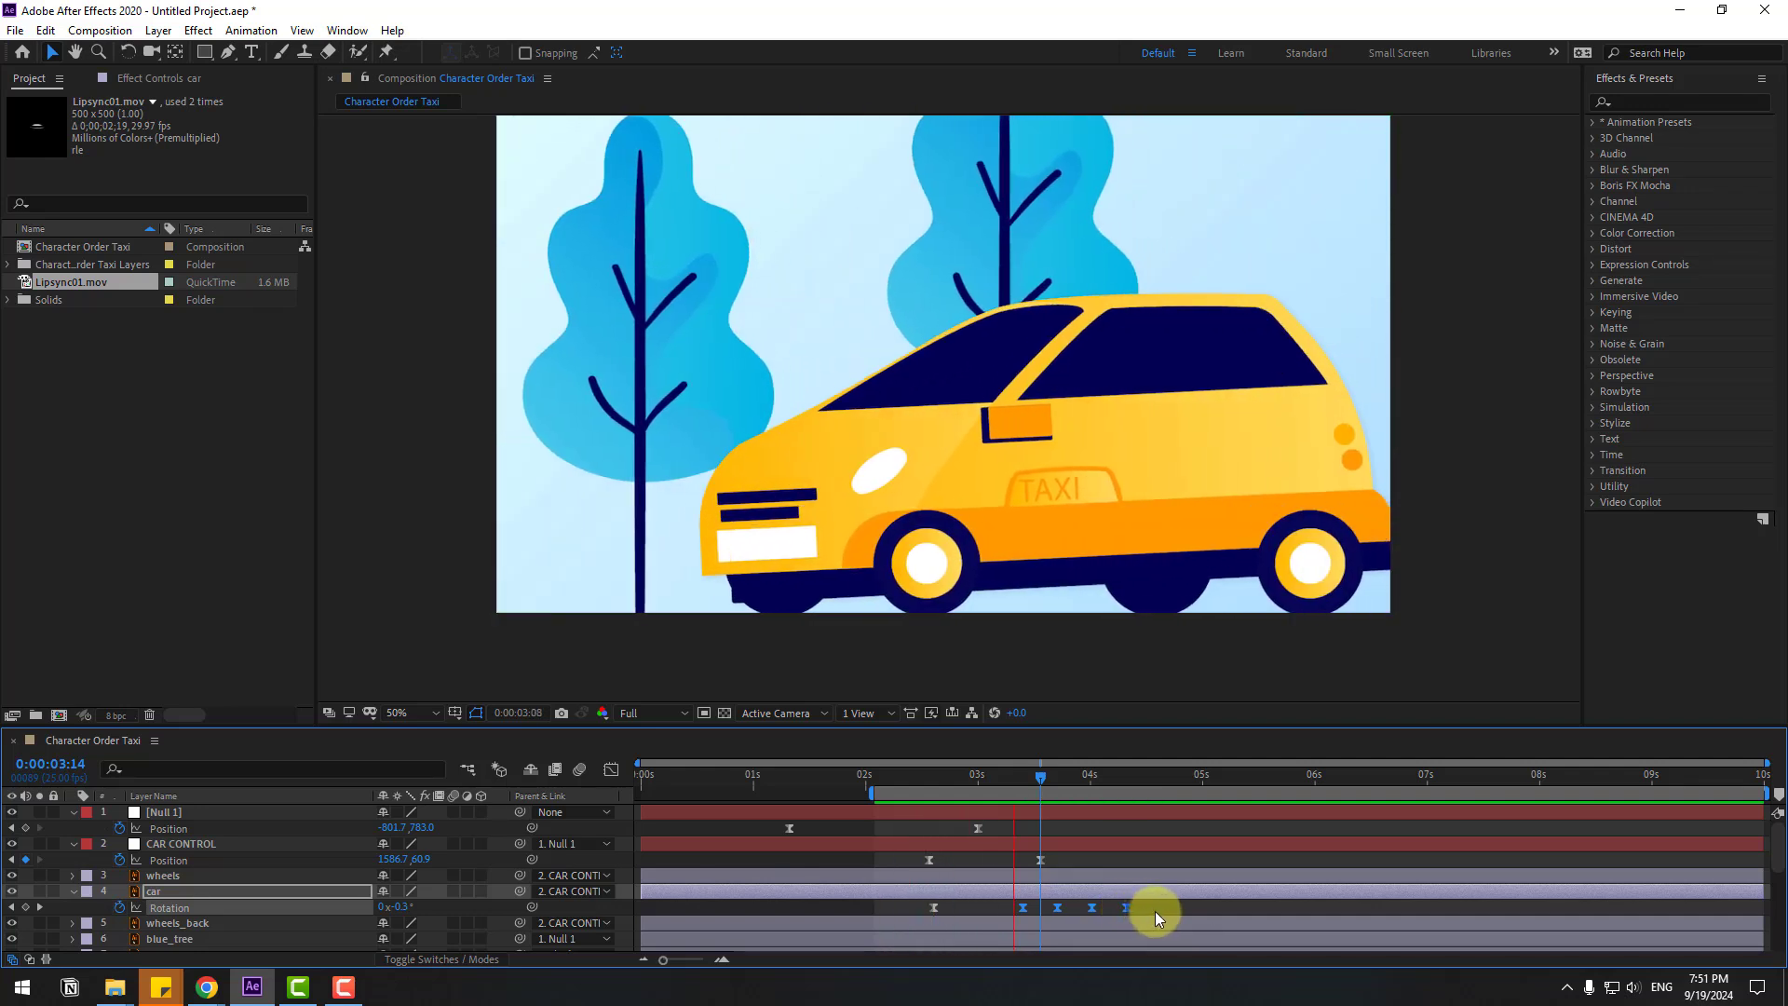
pyautogui.click(1036, 776)
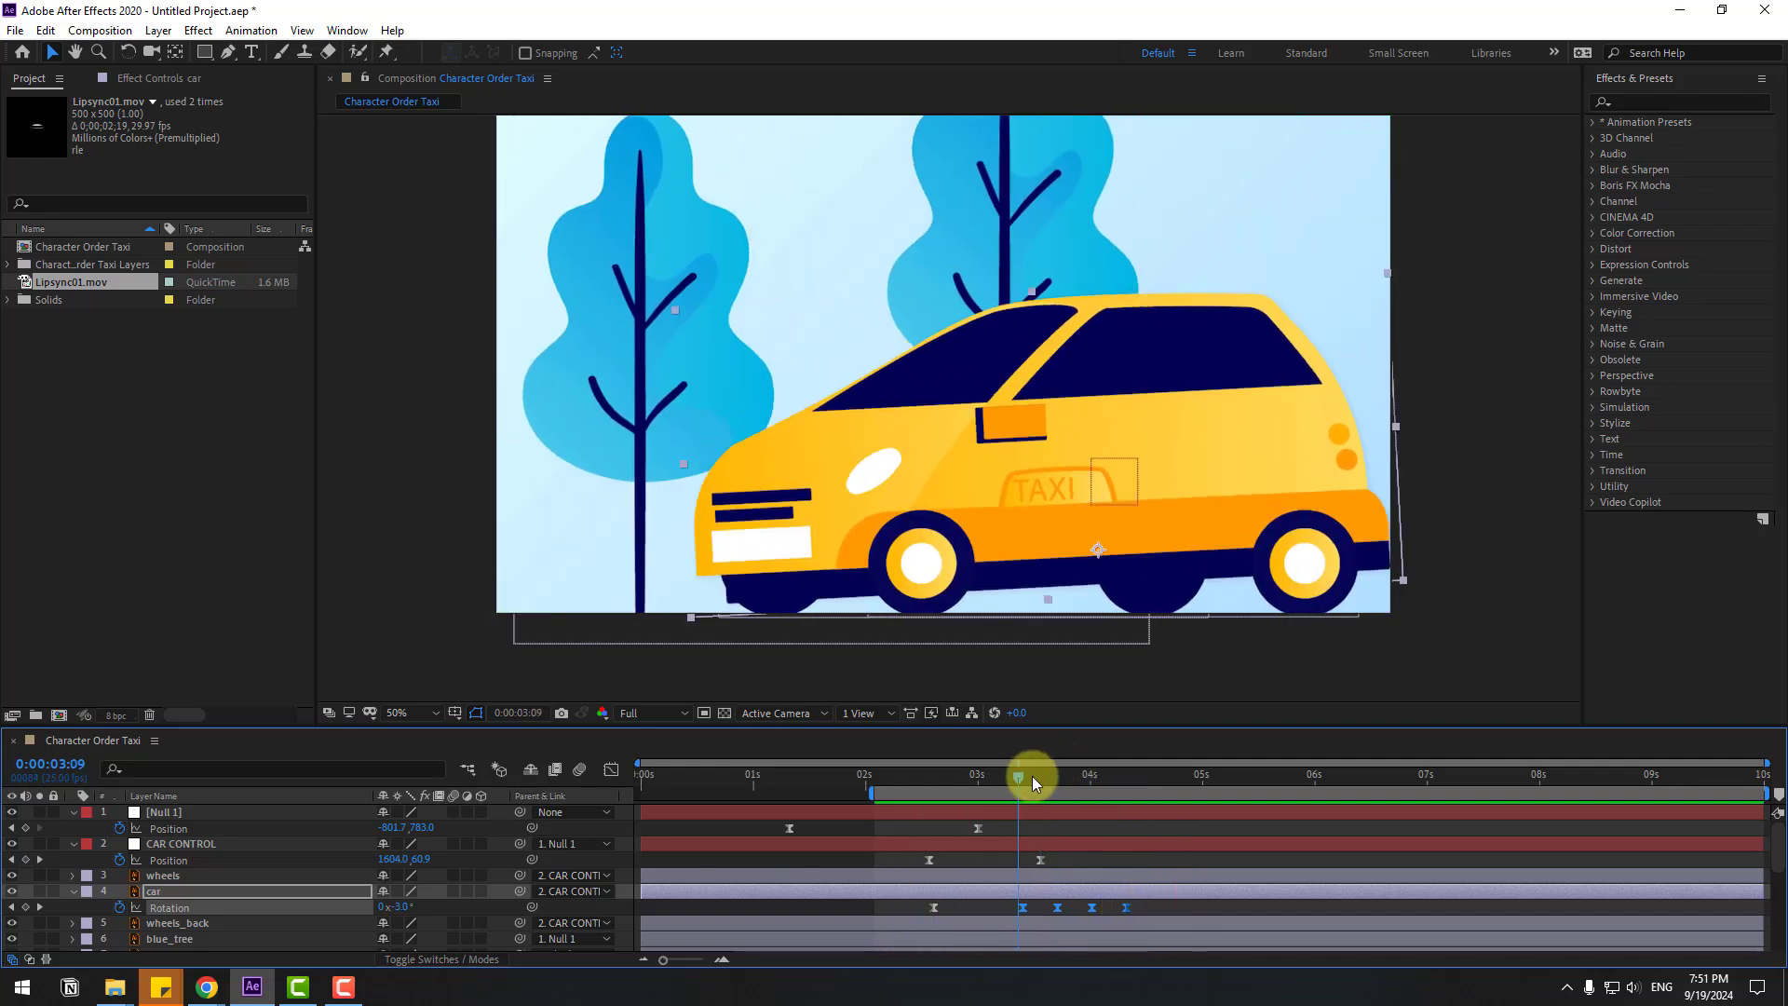
pyautogui.moveTo(1023, 905); pyautogui.dragTo(1006, 906)
pyautogui.press('space')
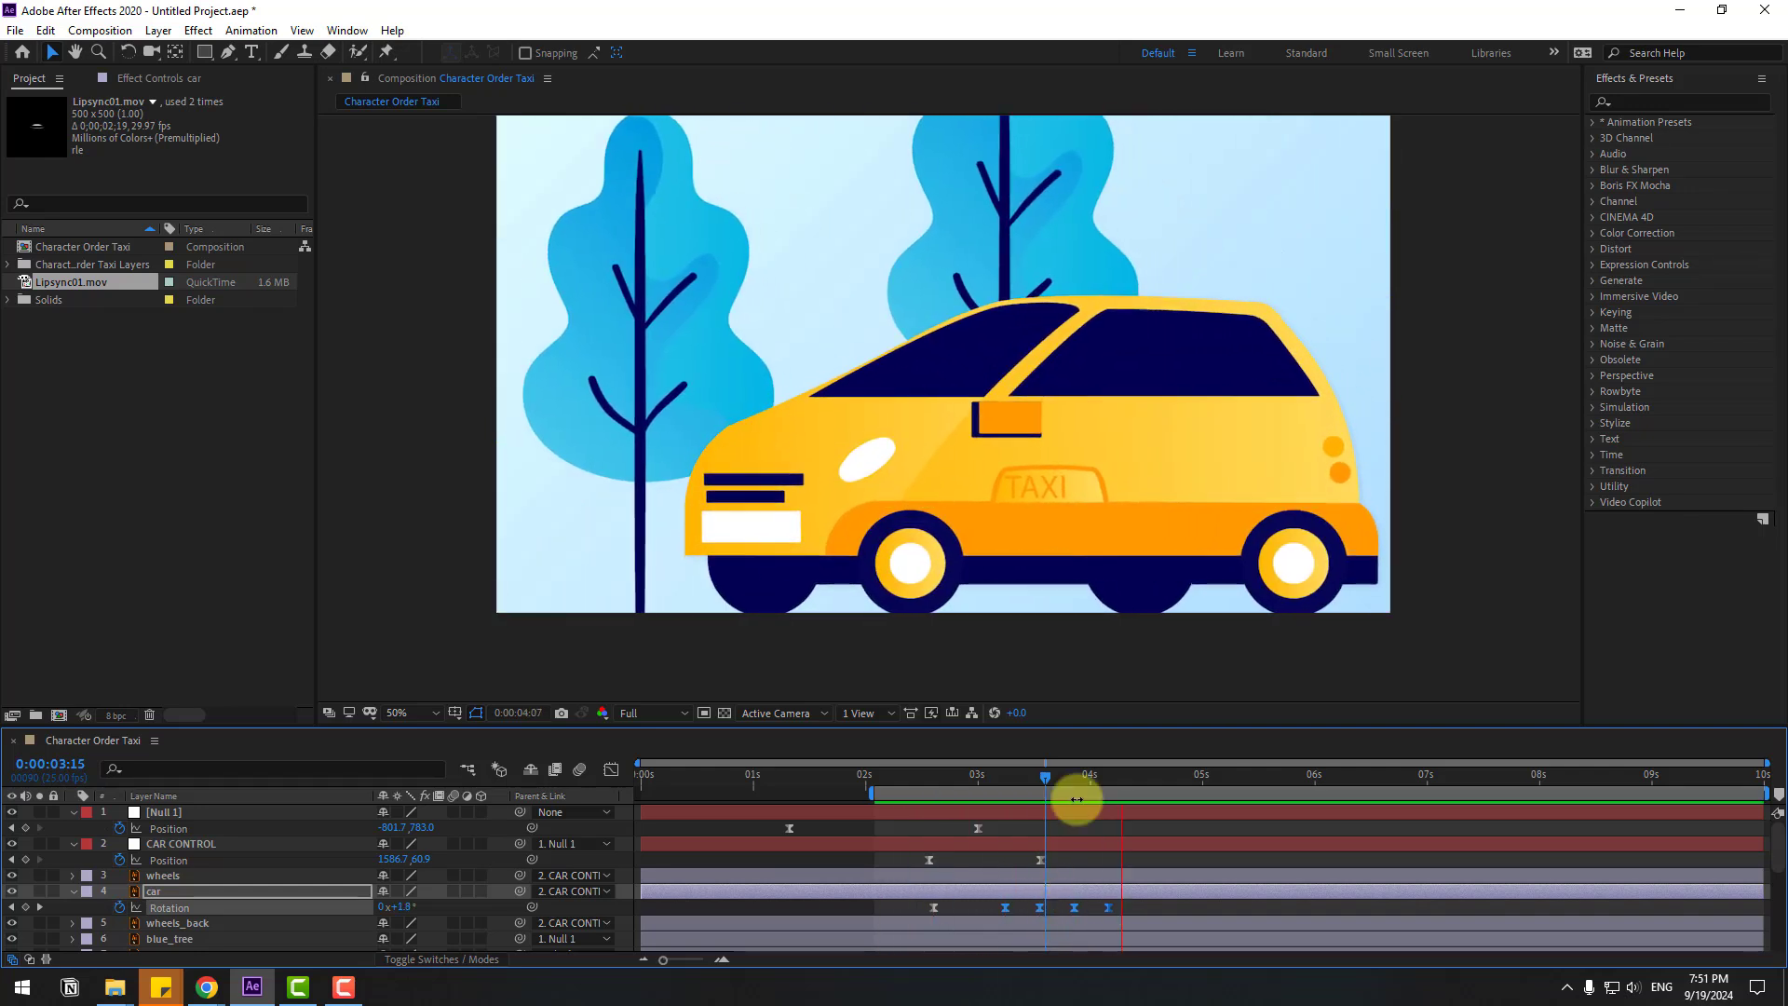
# Add a Position keyframe to the car layer at 0:00:04:04, on its final Rotation keyframe.
pyautogui.moveTo(1041, 773); pyautogui.dragTo(1108, 778)
pyautogui.click(151, 889)
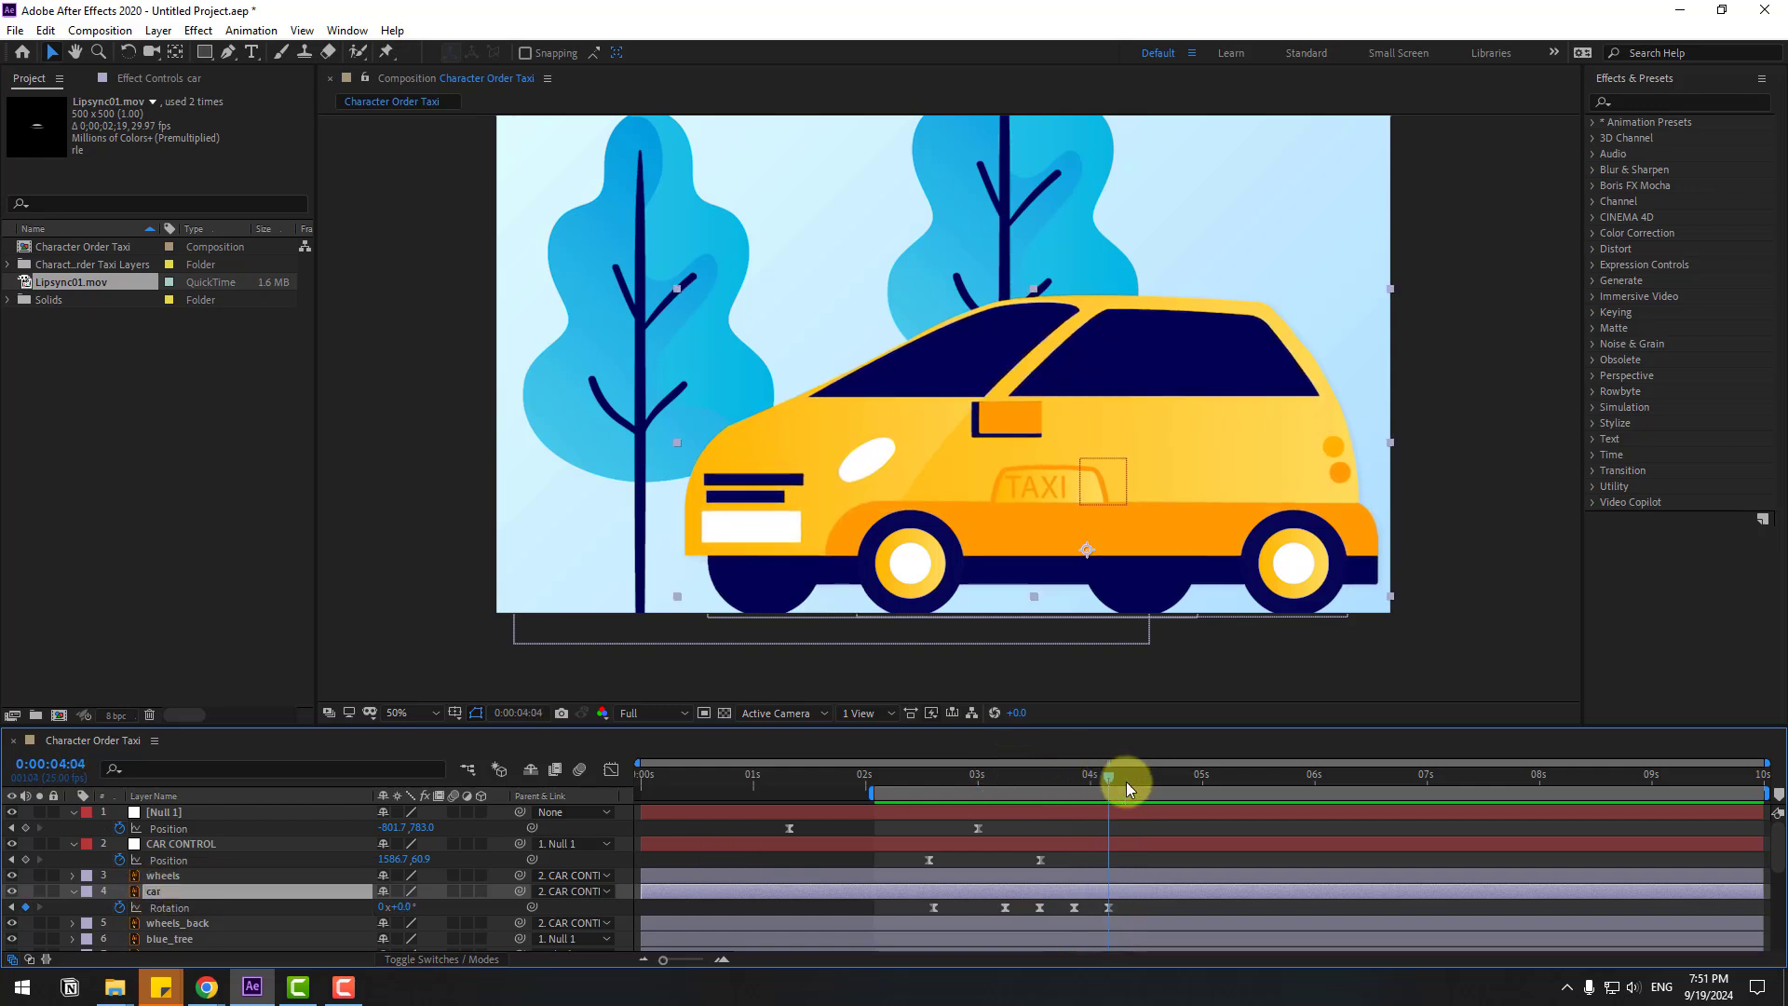
pyautogui.hotkey('shift', 'p')
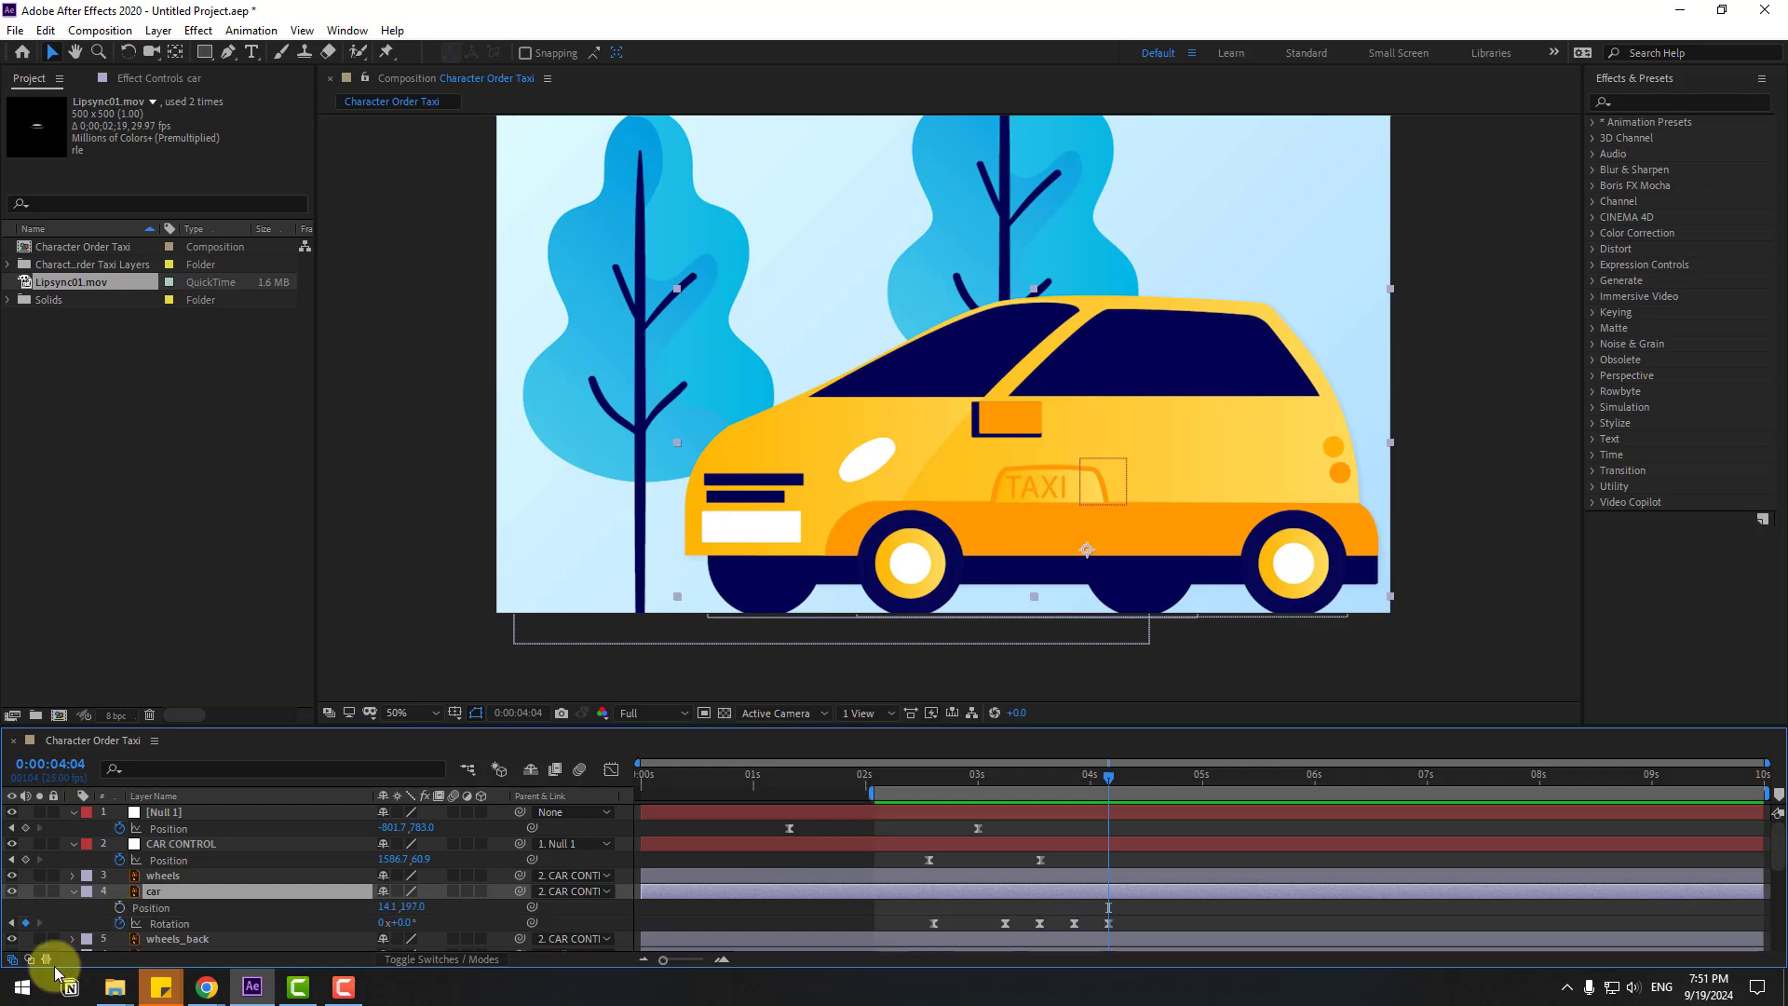
pyautogui.click(119, 907)
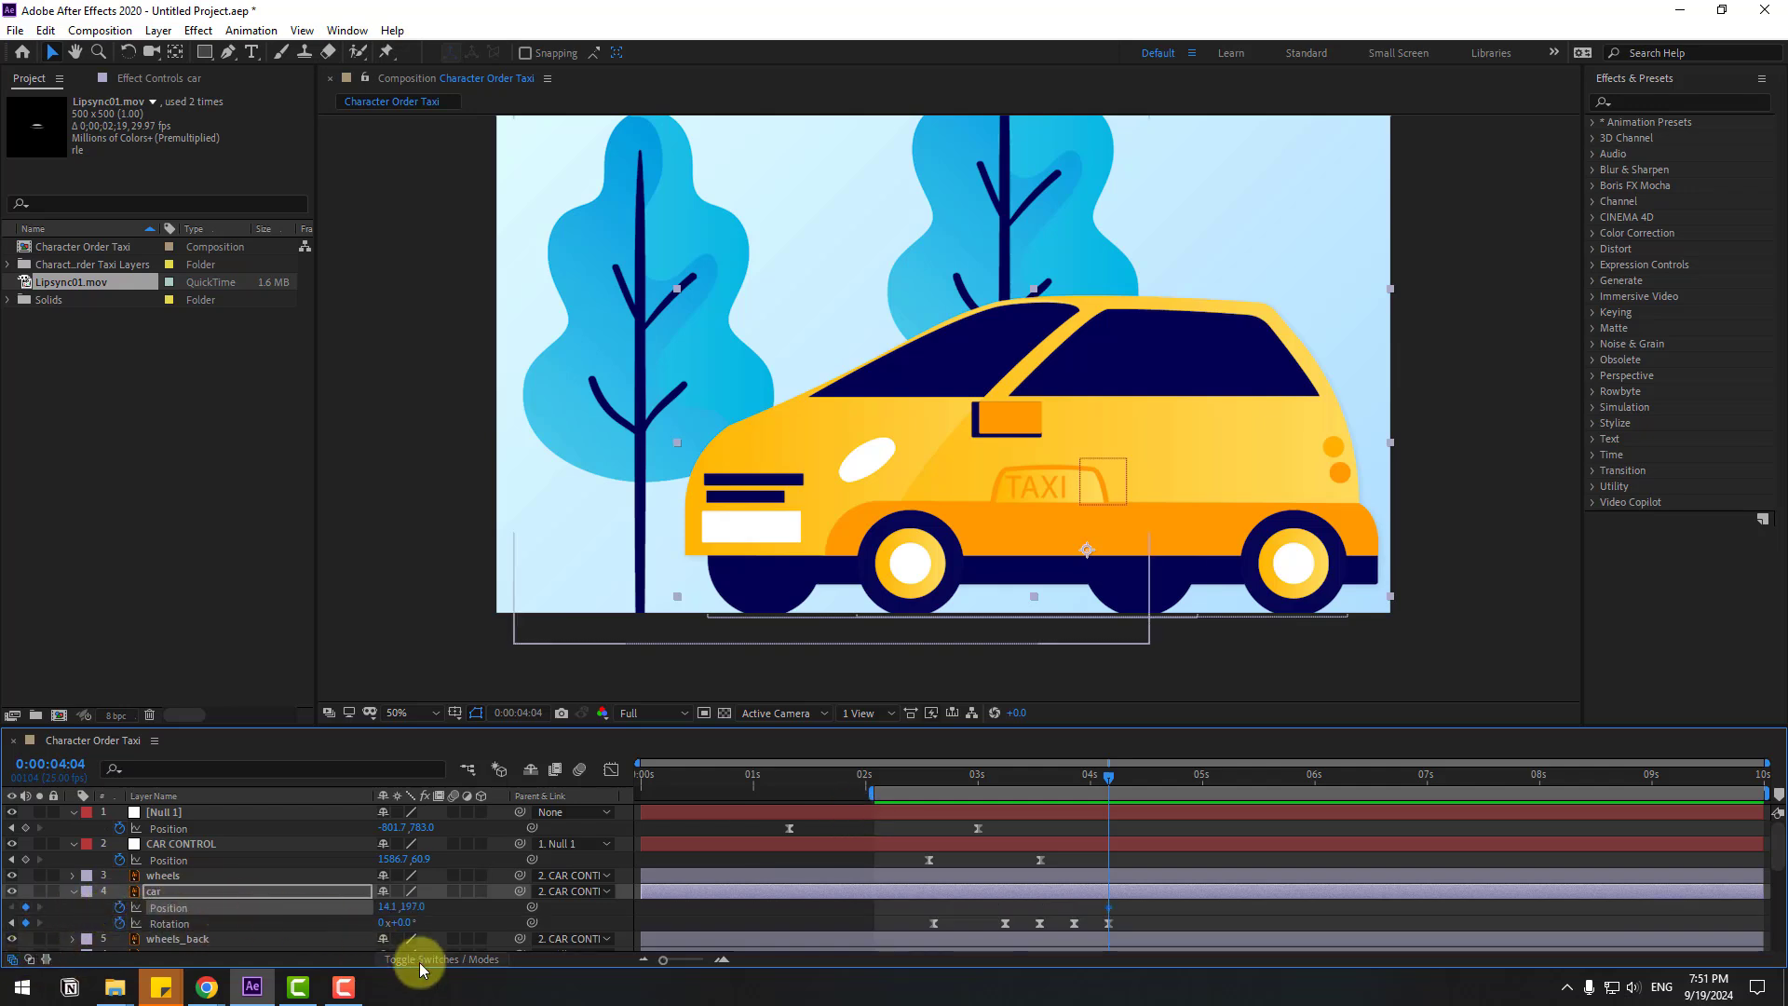
# Keyframe the car's Position at 14.1, 207.0 at 0:00:04:07 and at 14.1, 197.0 at 0:00:04:10.
pyautogui.press('pagedown')
pyautogui.press('pagedown')
pyautogui.press('pagedown')
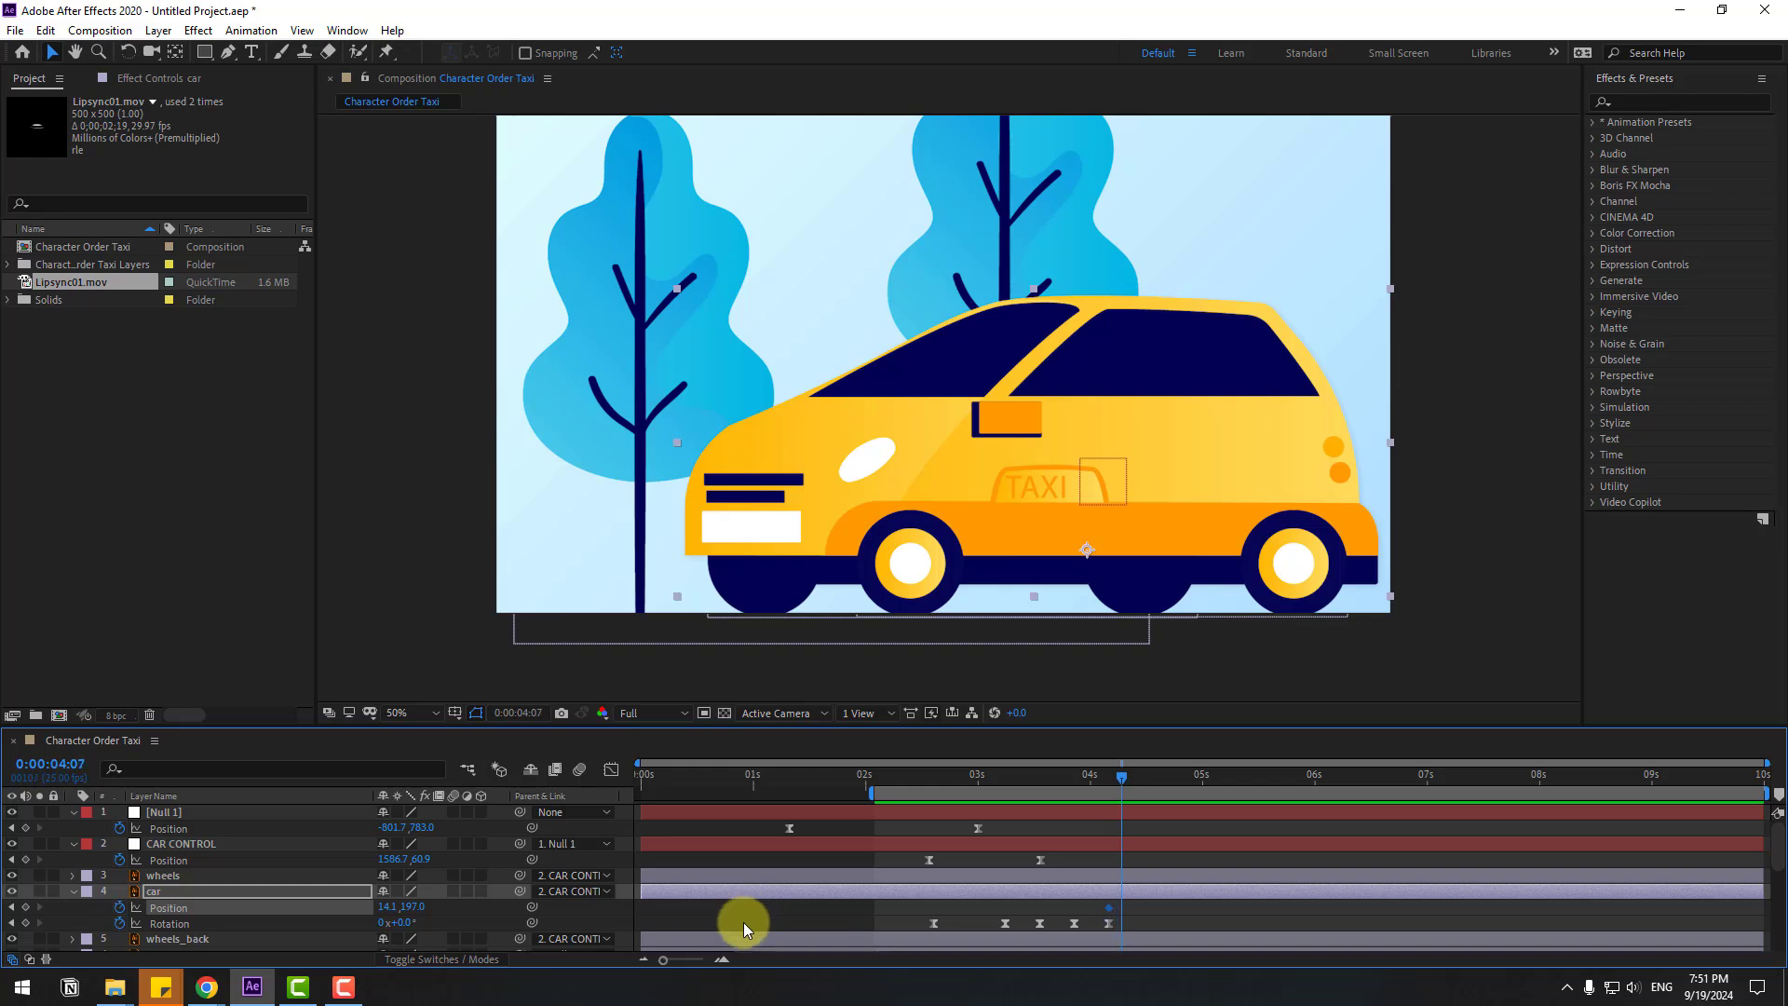
pyautogui.press('pagedown')
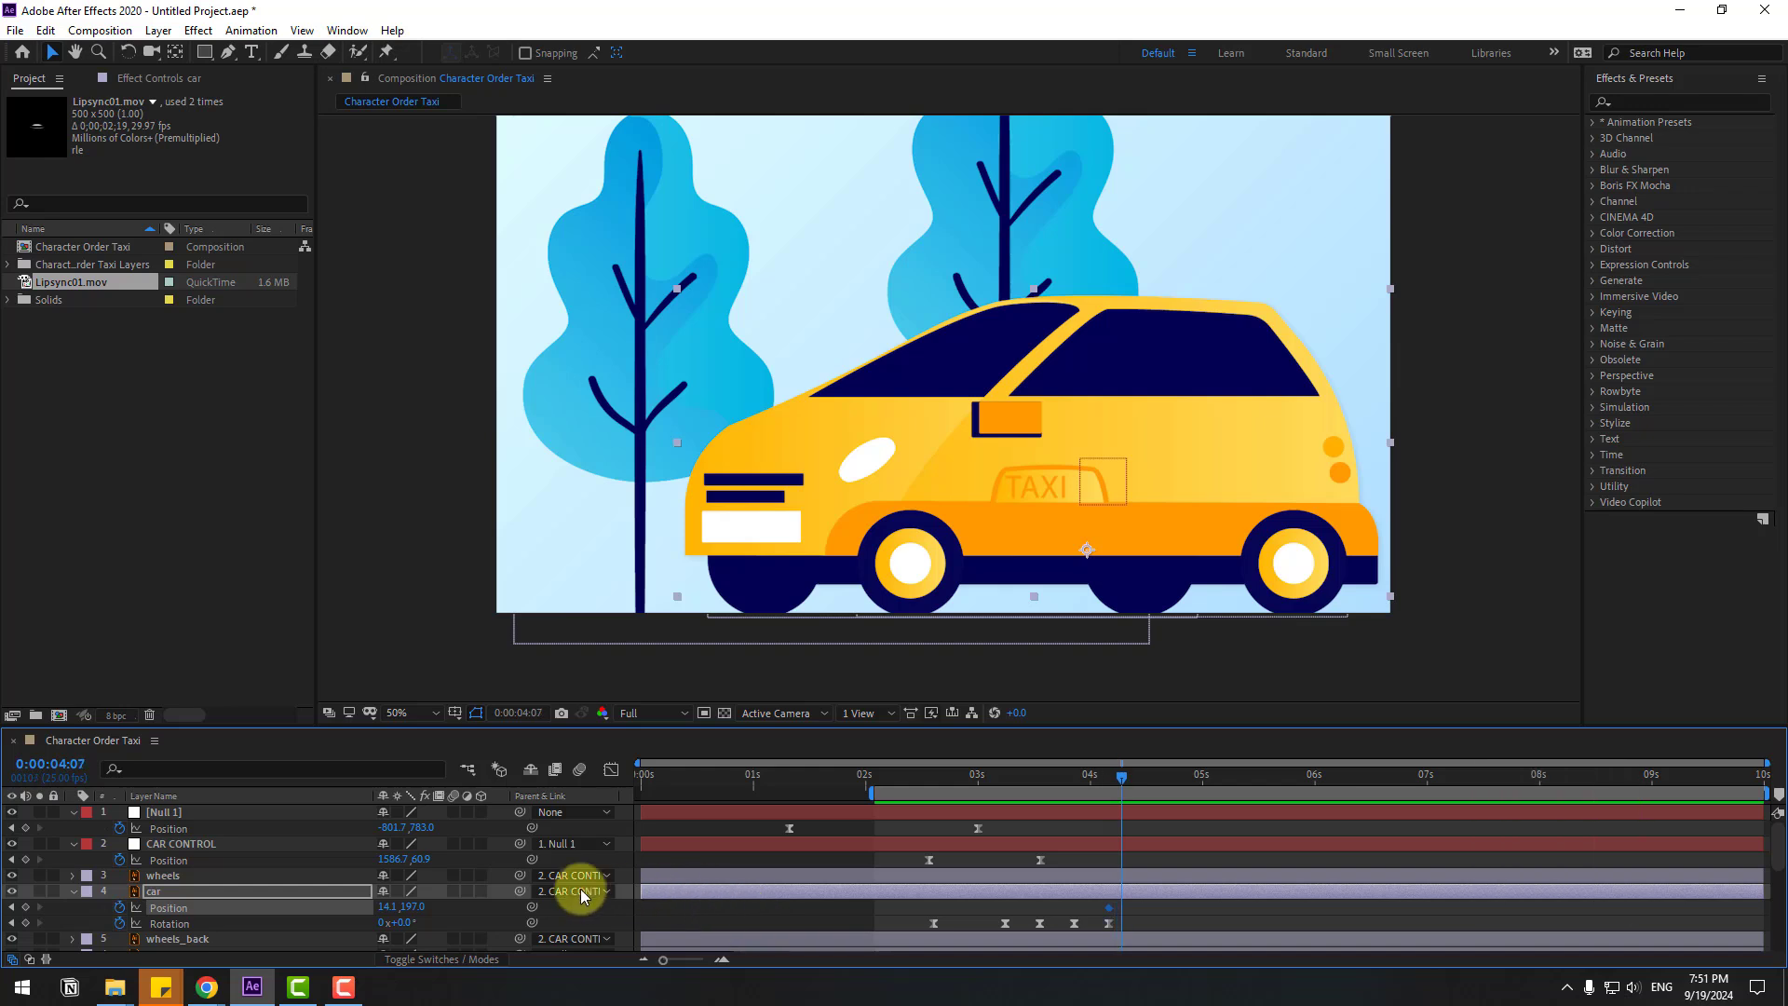
pyautogui.click(1141, 903)
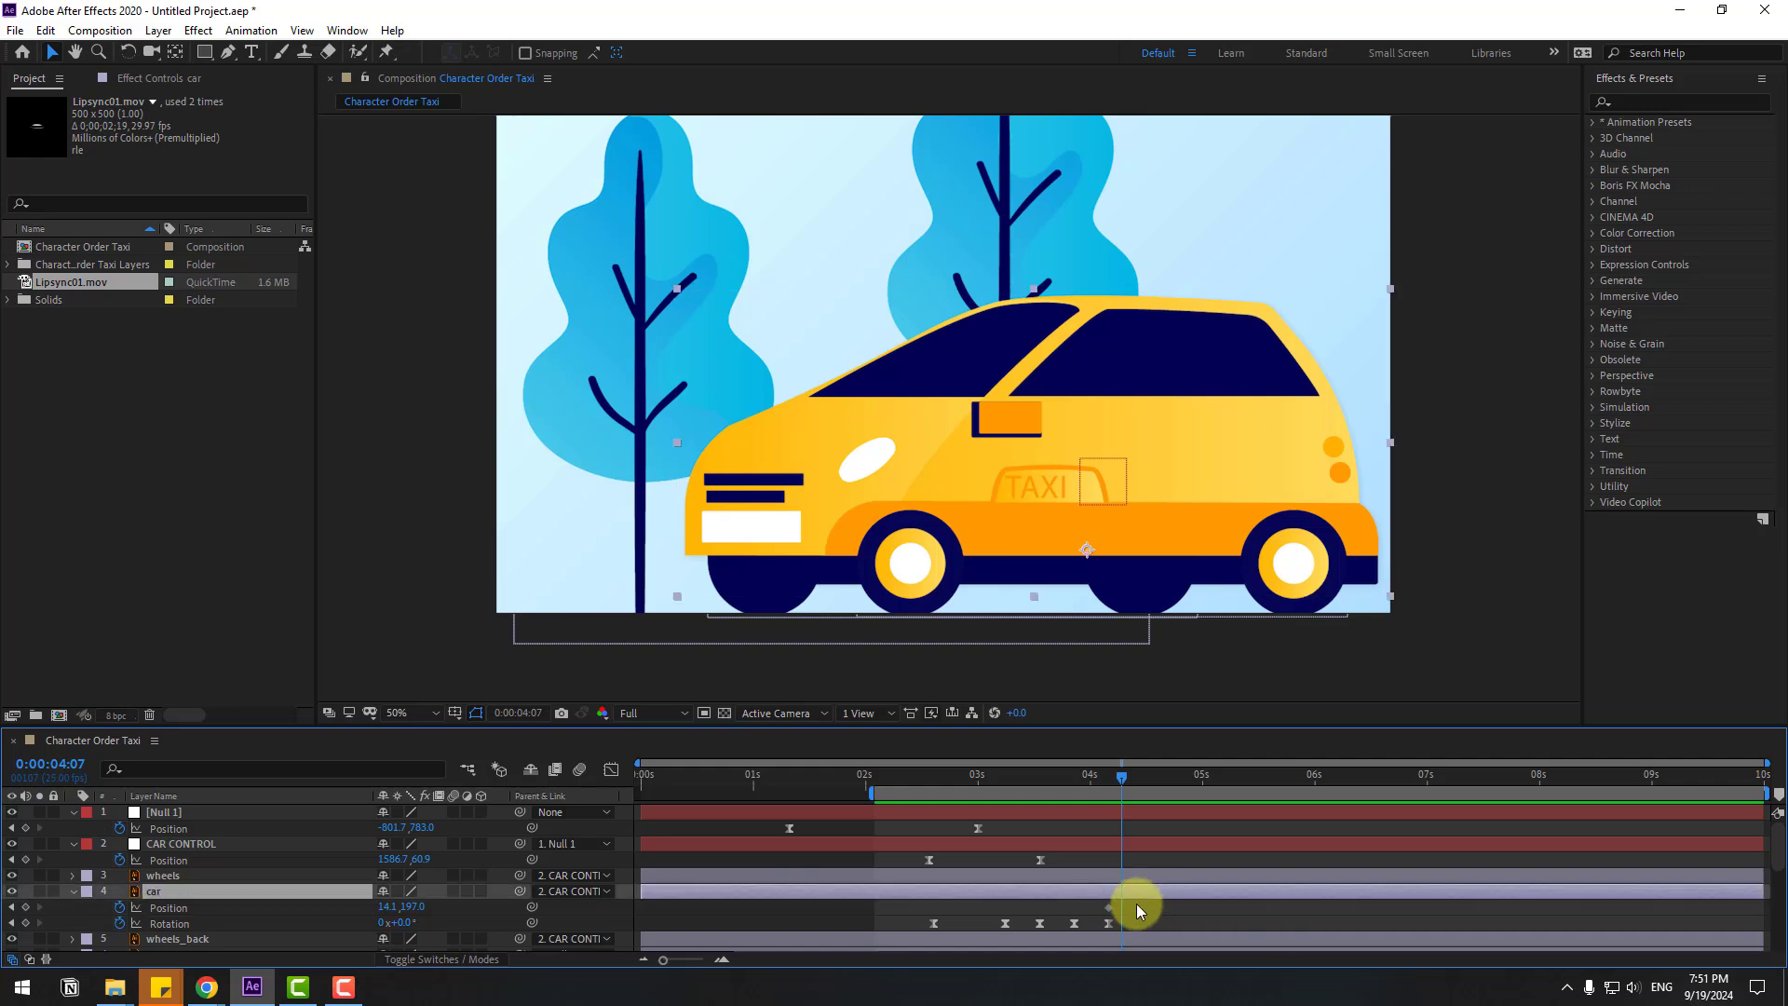
pyautogui.press('Down')
pyautogui.press('Down')
pyautogui.press('Down')
pyautogui.press('Down')
pyautogui.press('Down')
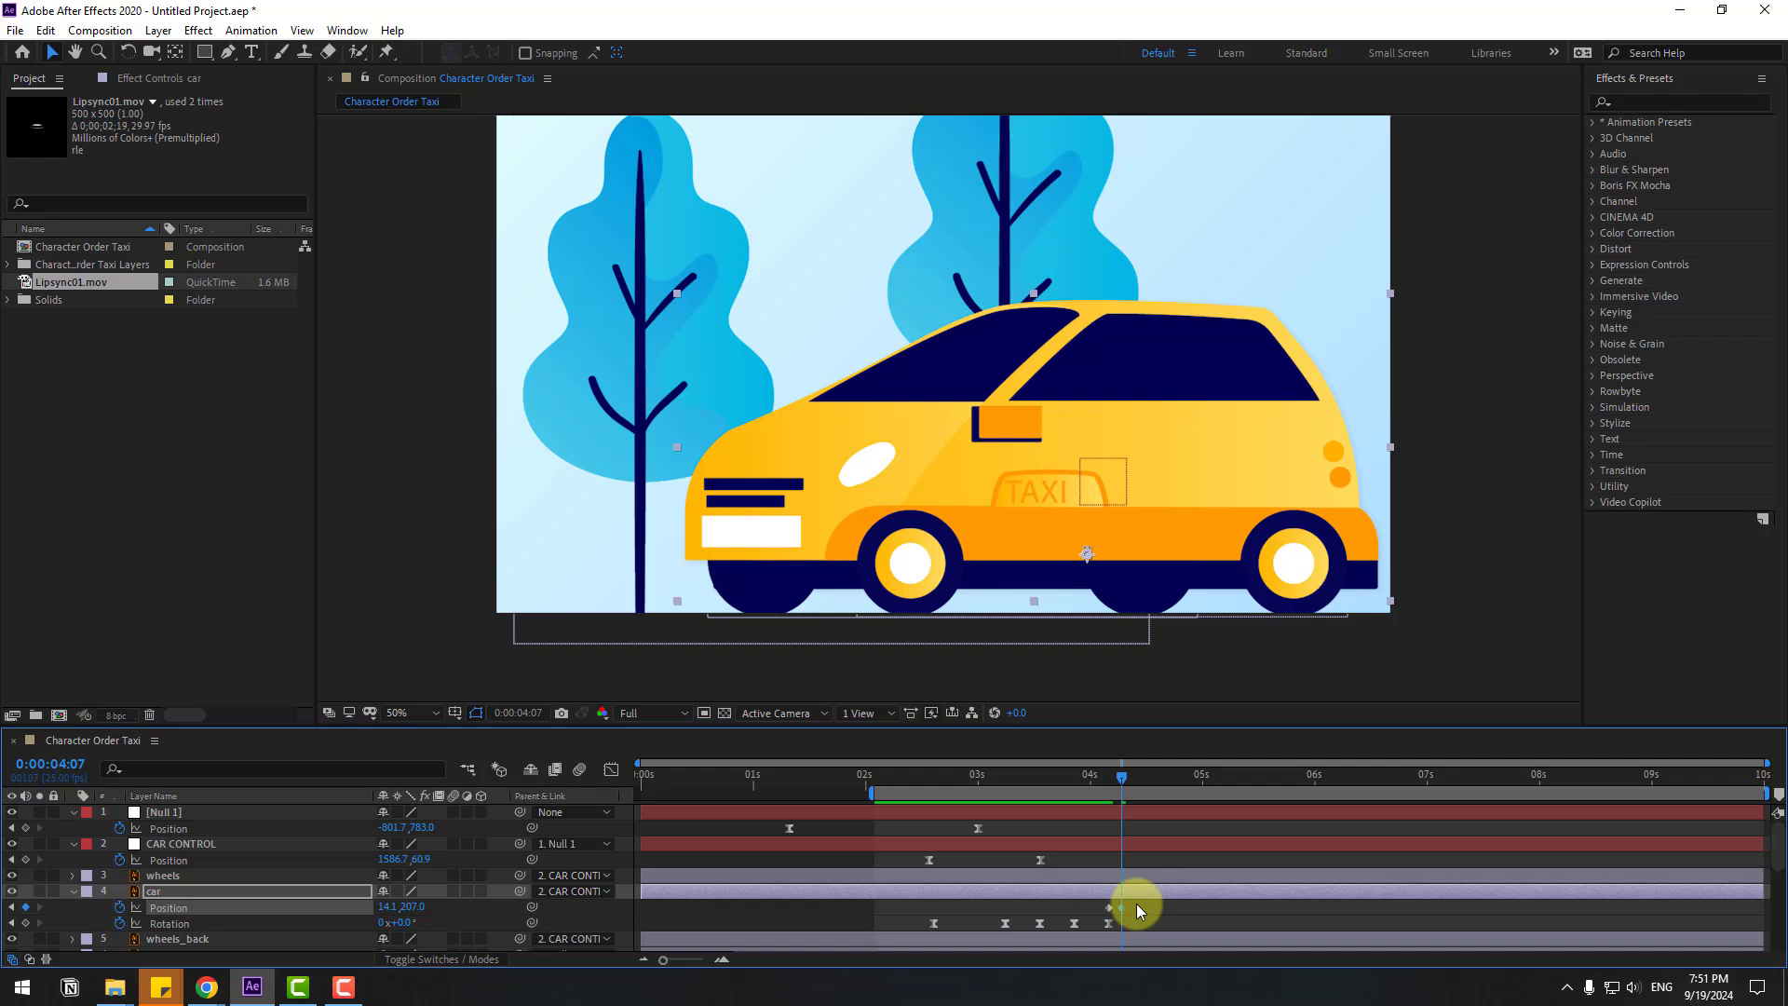
pyautogui.press('pagedown')
pyautogui.press('pagedown')
pyautogui.press('pagedown')
pyautogui.hotkey('shift', 'Up')
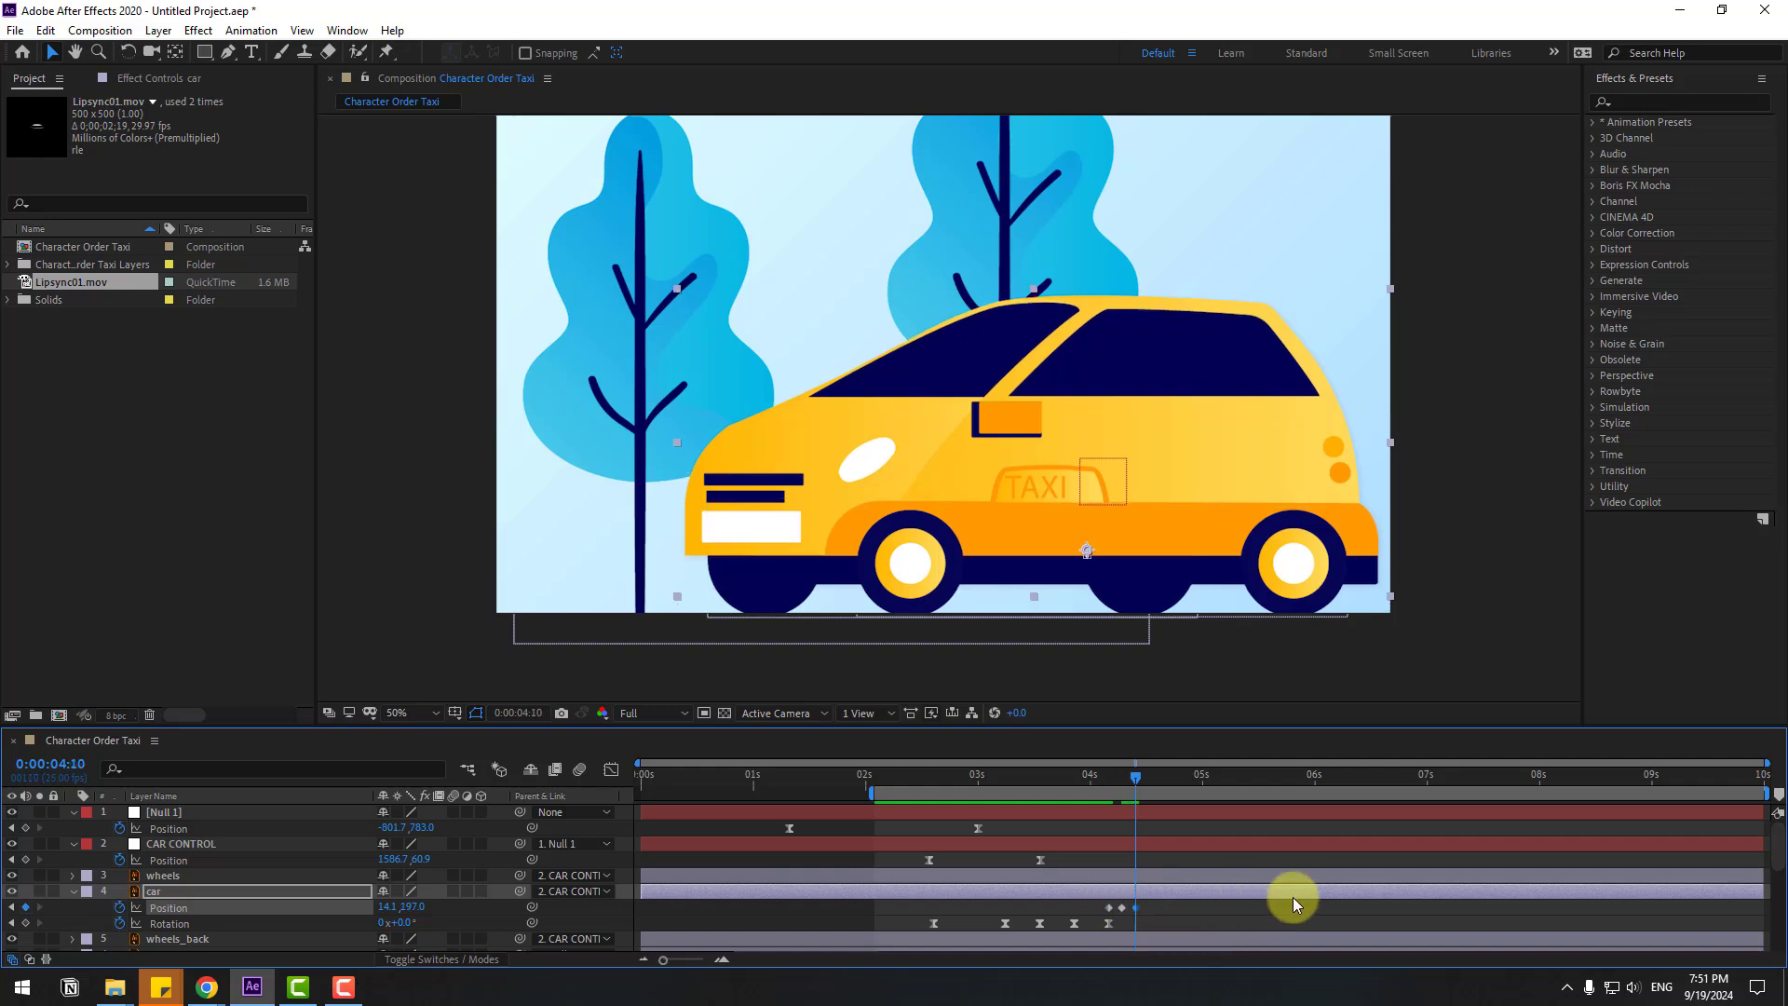
# Apply Easy Ease to the car's three Position keyframes and move them to the start of the timeline.
pyautogui.rightClick(1108, 907)
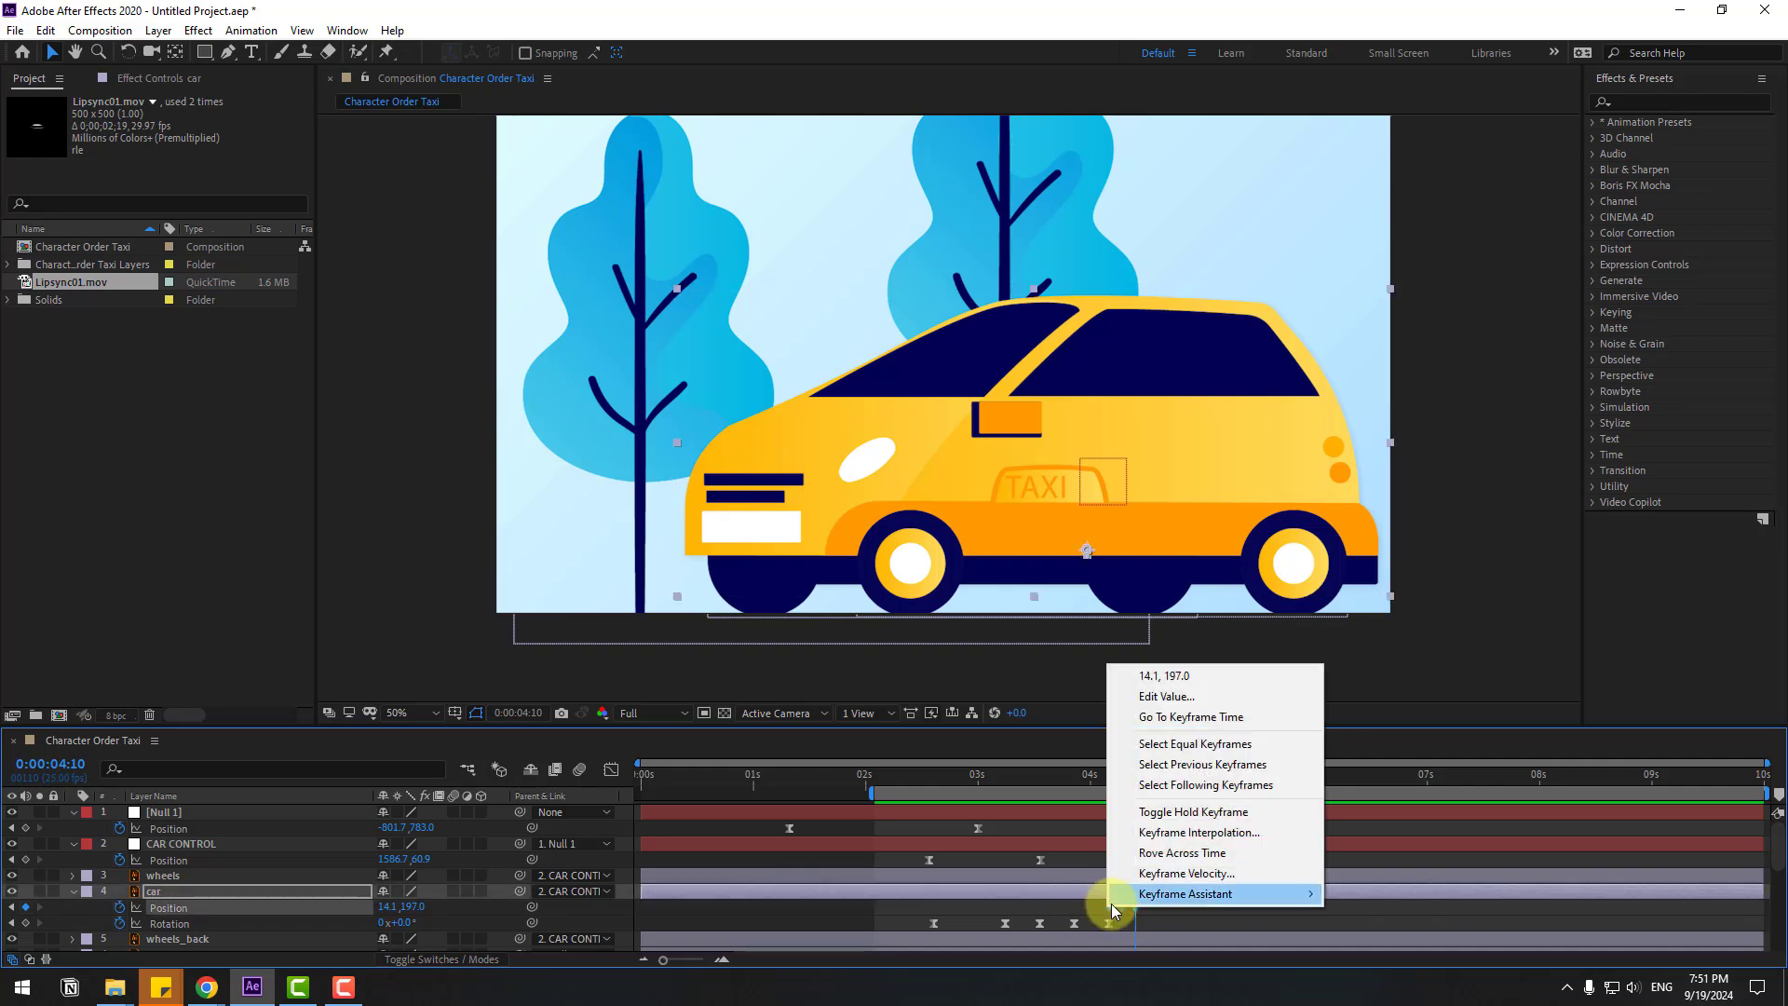
pyautogui.moveTo(1112, 896)
pyautogui.click(1373, 770)
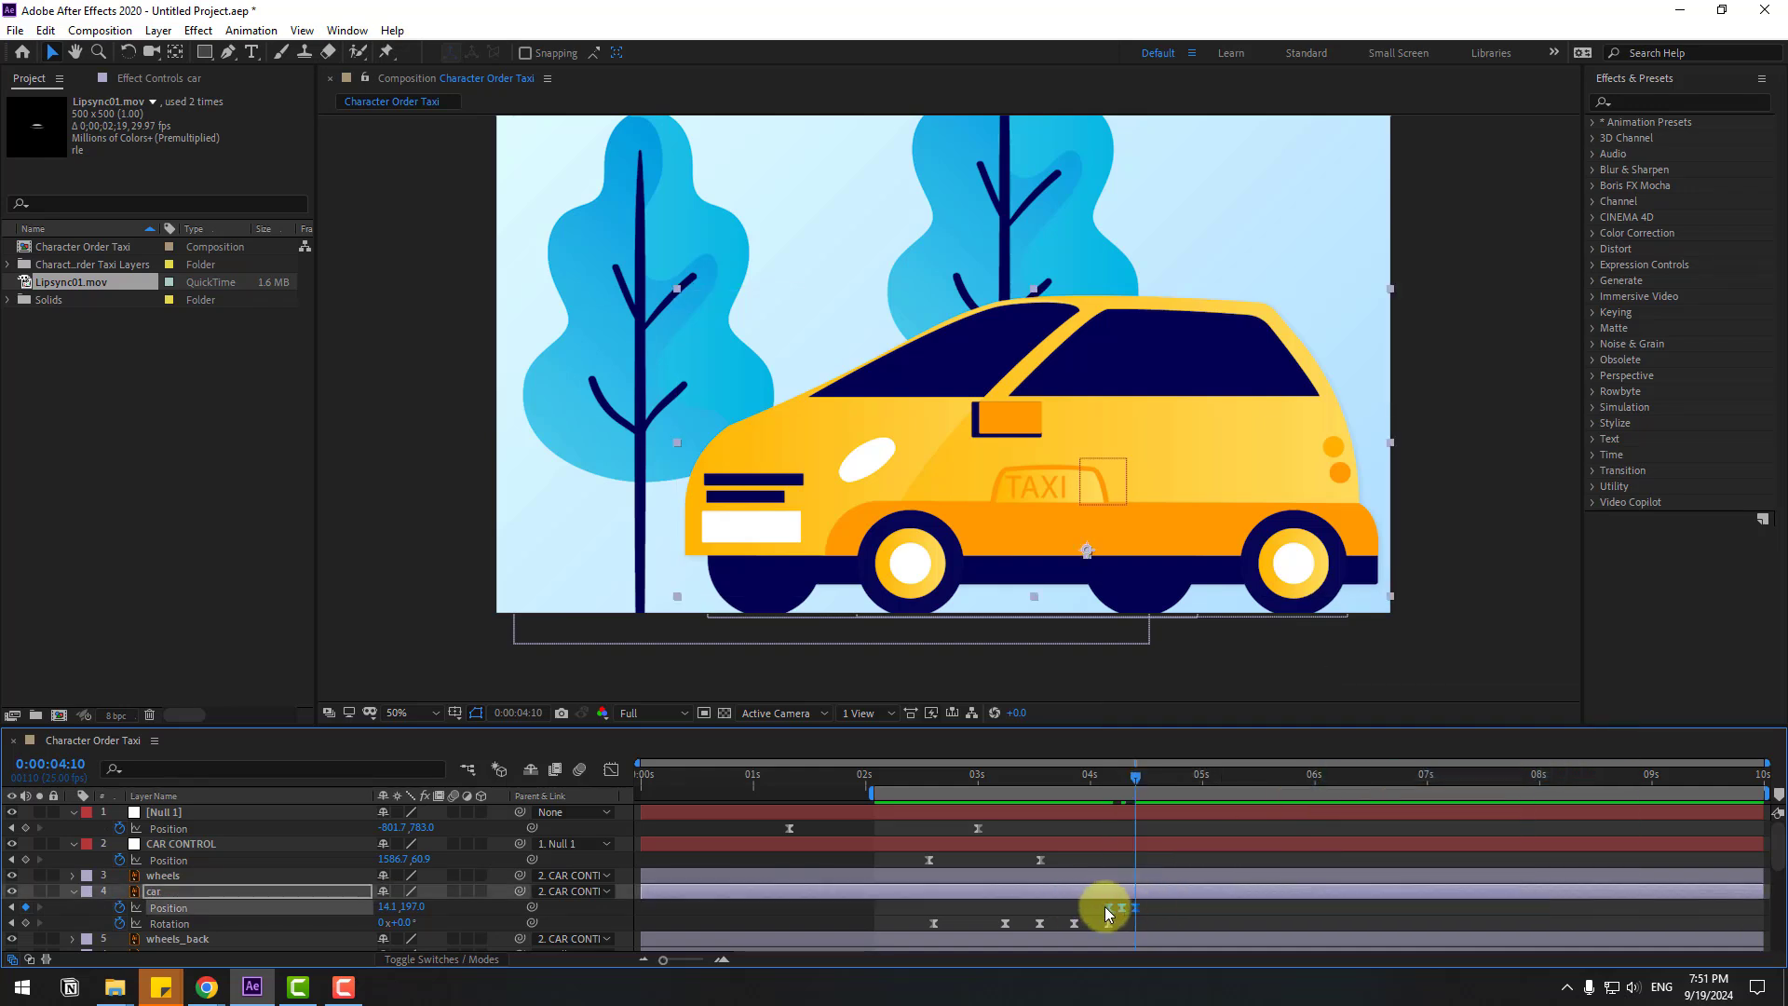
pyautogui.moveTo(1106, 908); pyautogui.dragTo(637, 914)
pyautogui.click(724, 915)
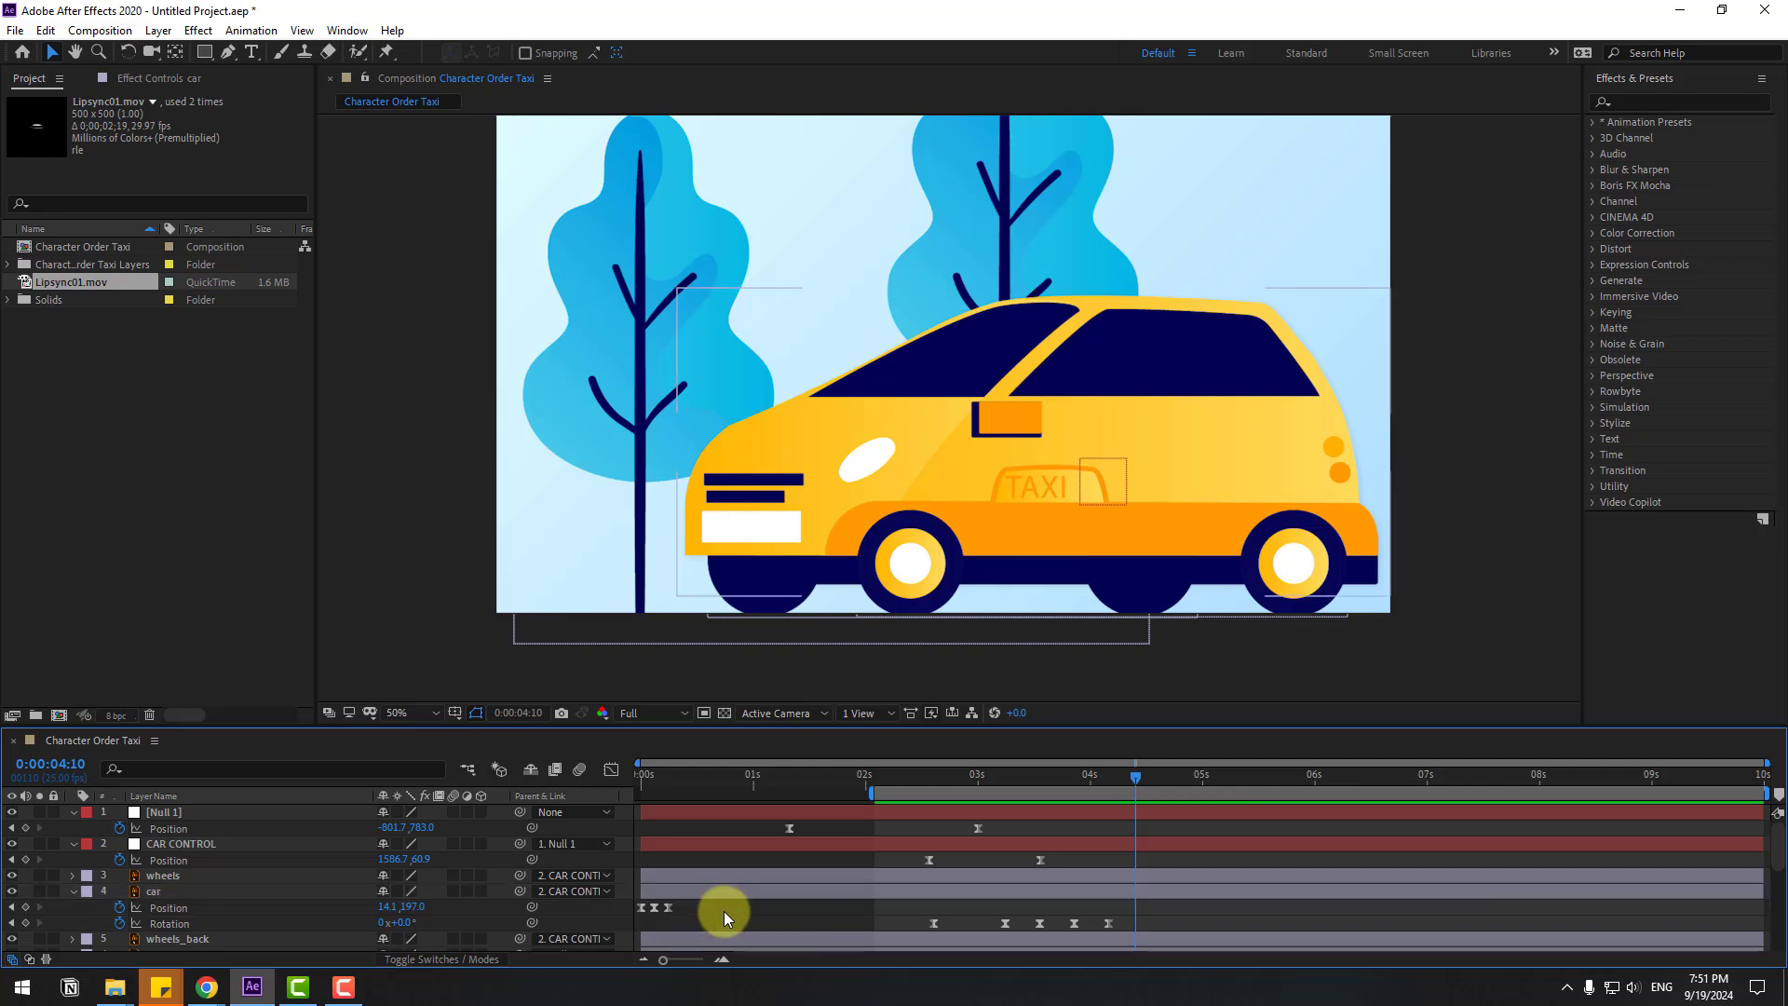
# Add the expression loopOutDuration(type = "cycle", duration = 0) to the car's Position and preview the bounce.
pyautogui.keyDown('alt'); pyautogui.click(118, 908); pyautogui.keyUp('alt')
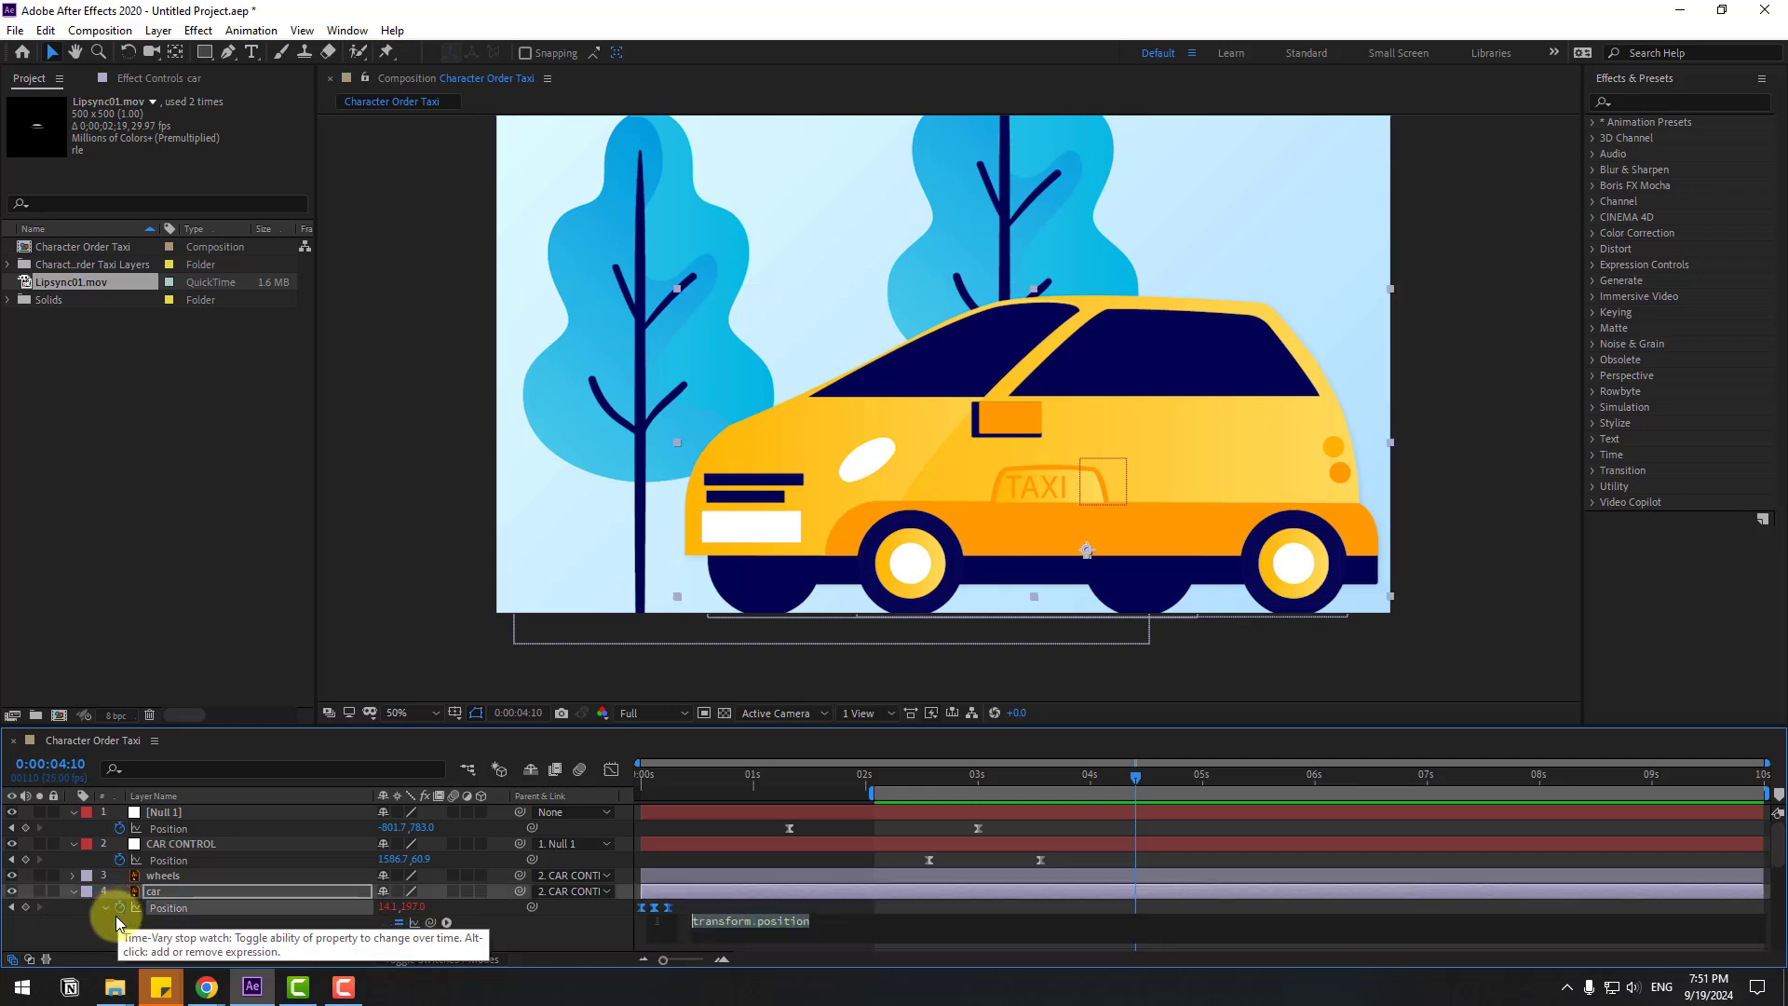
pyautogui.click(448, 922)
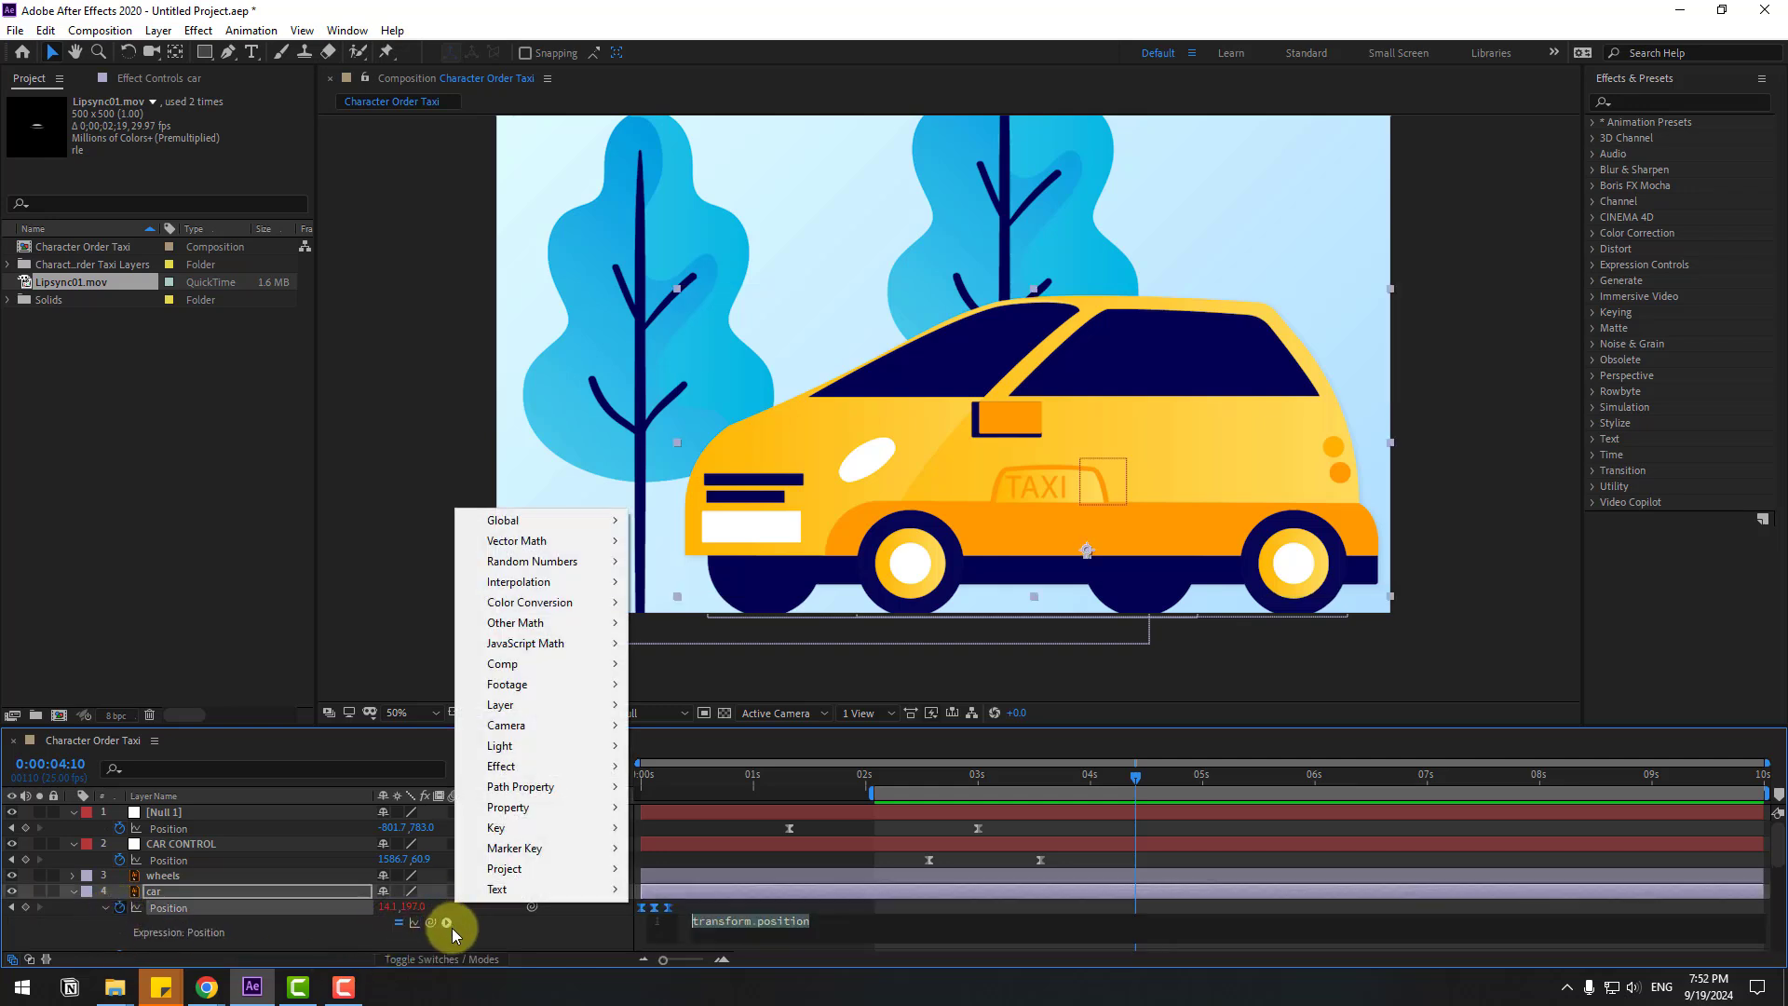
pyautogui.moveTo(558, 810)
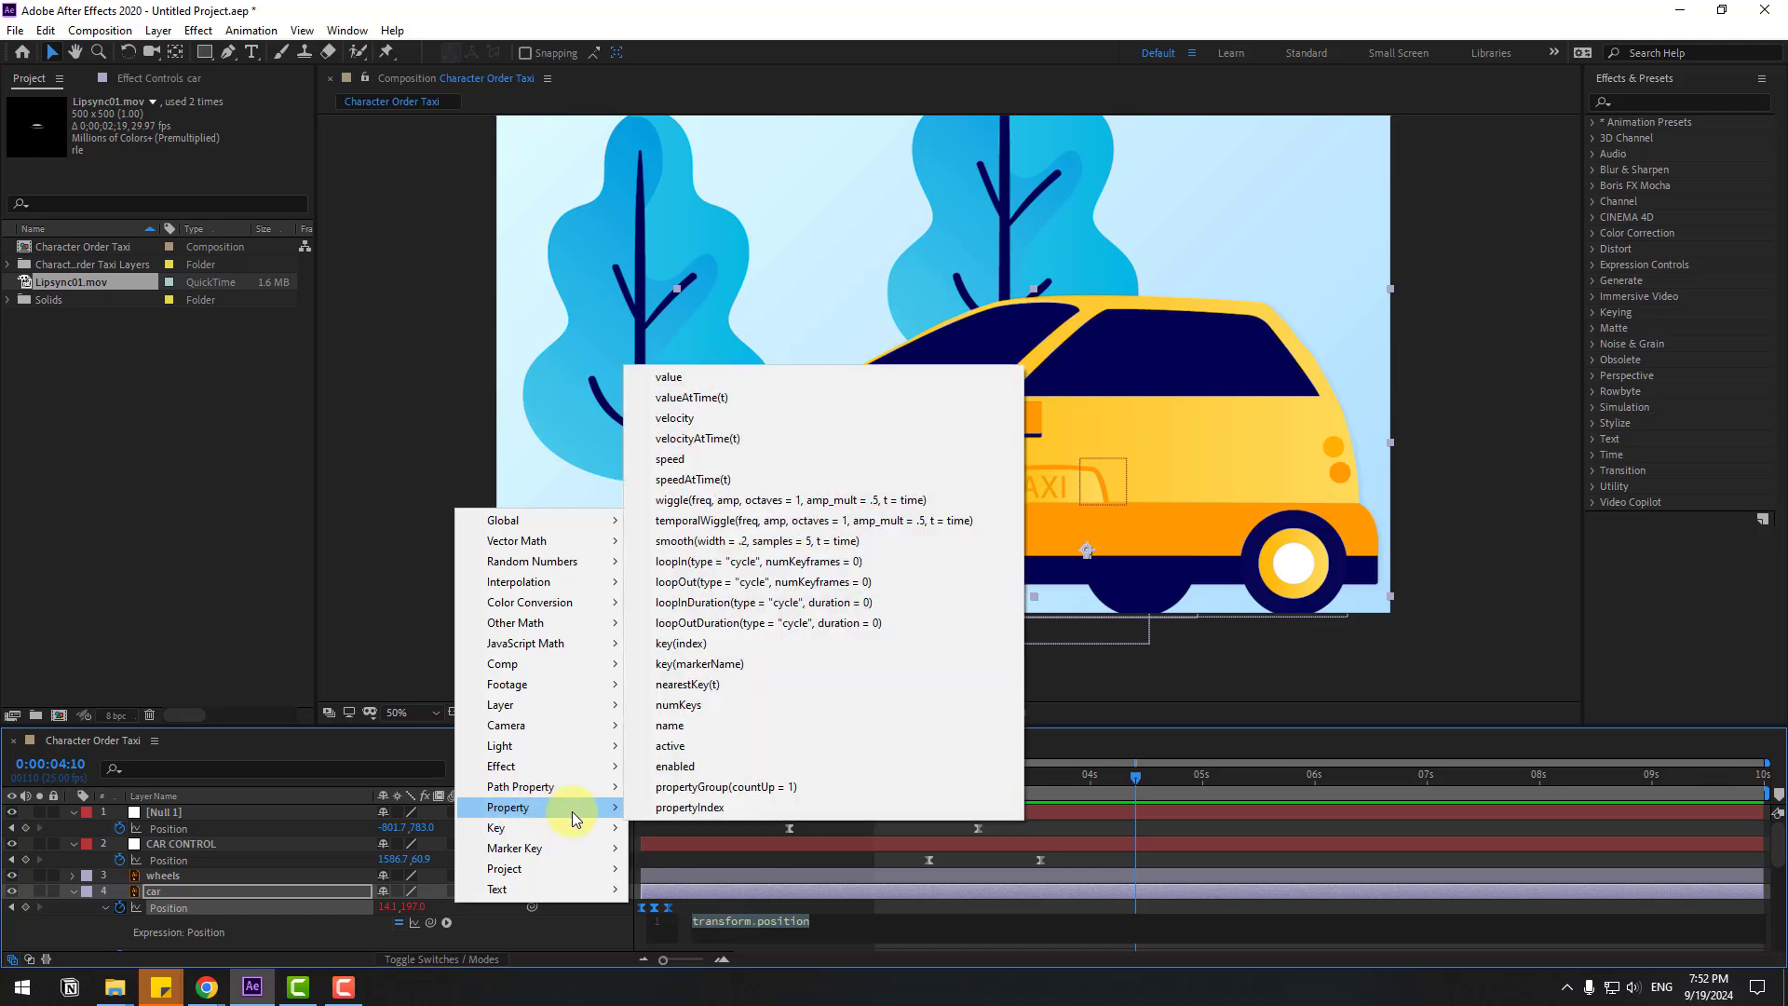
pyautogui.click(774, 624)
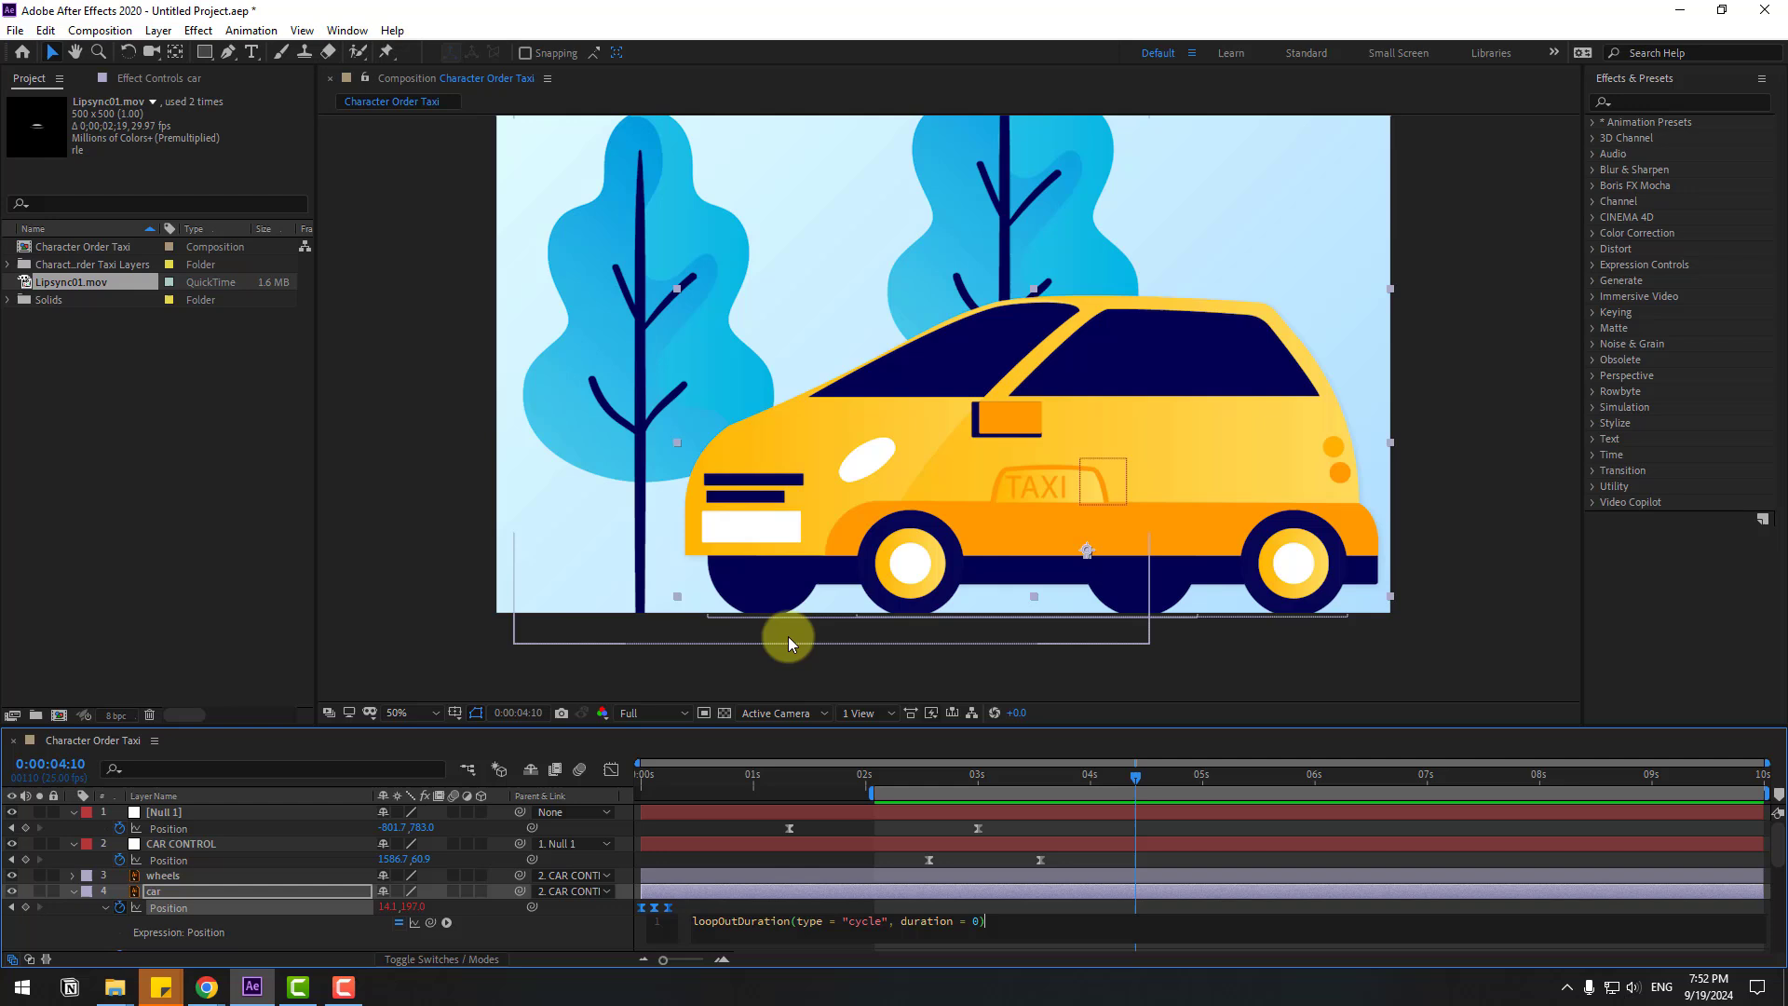
pyautogui.click(1009, 905)
pyautogui.press('space')
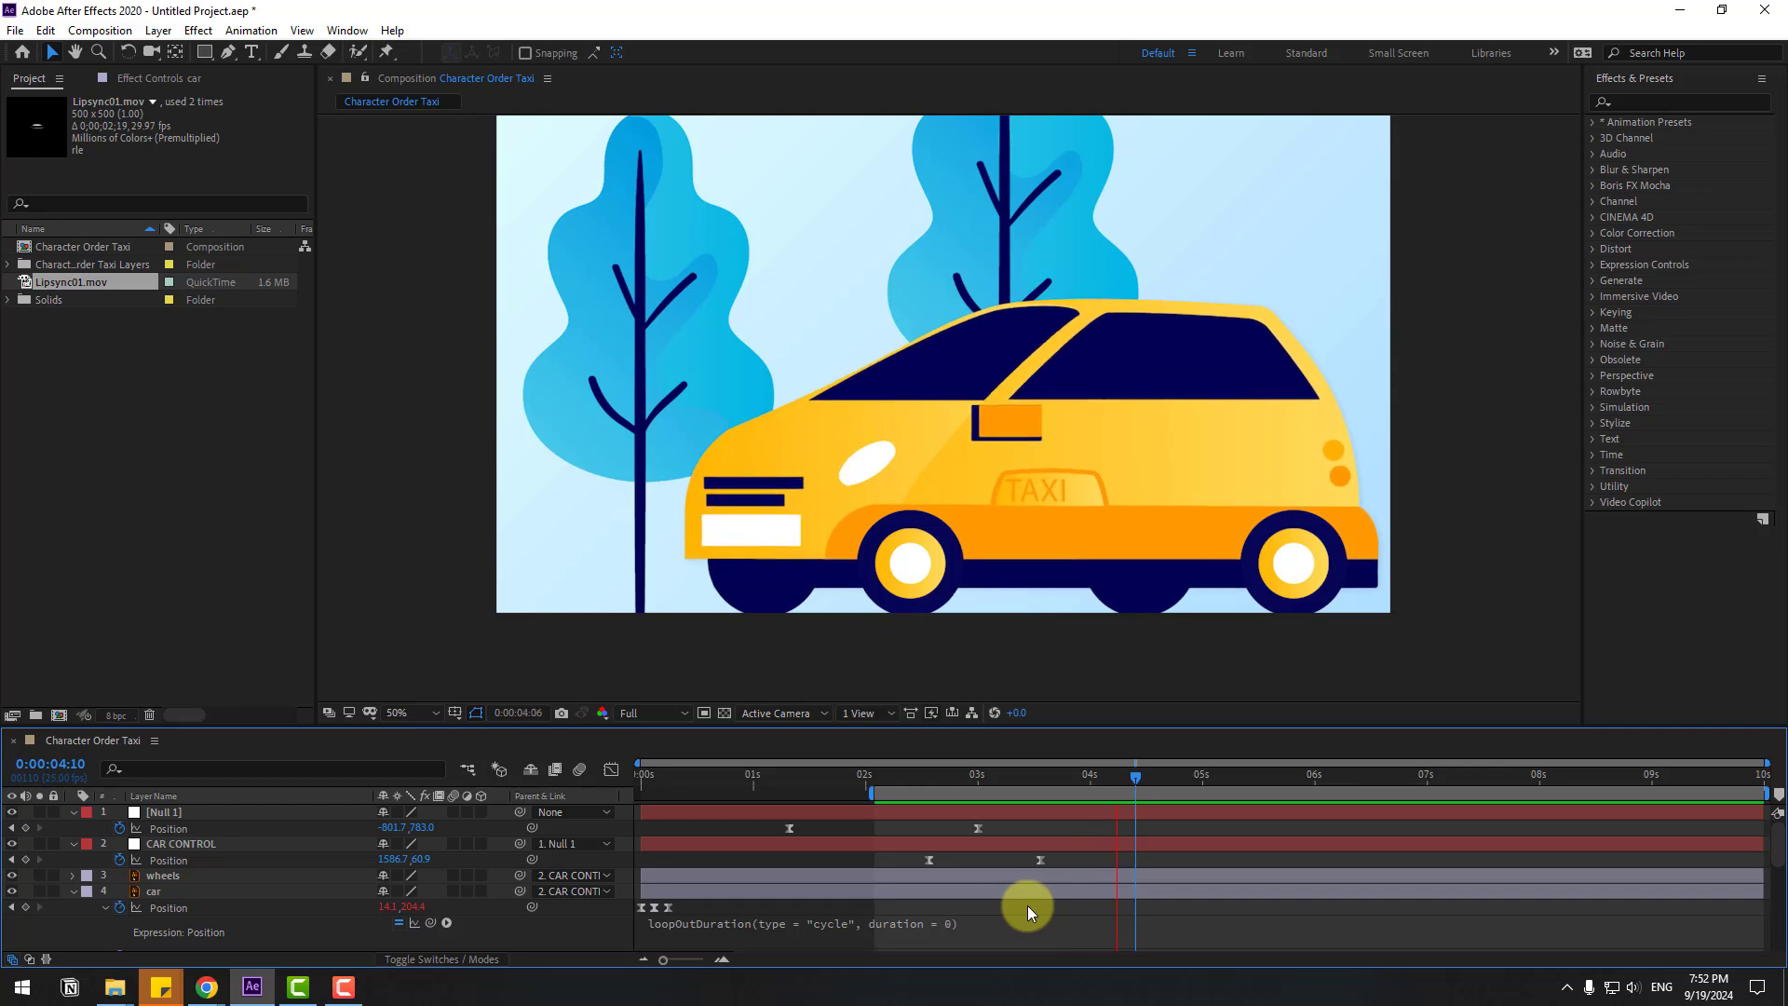
# Stretch the car's three Position keyframes proportionally so the last falls at 0:00:00:13, and preview the slower bounce.
pyautogui.click(1132, 773)
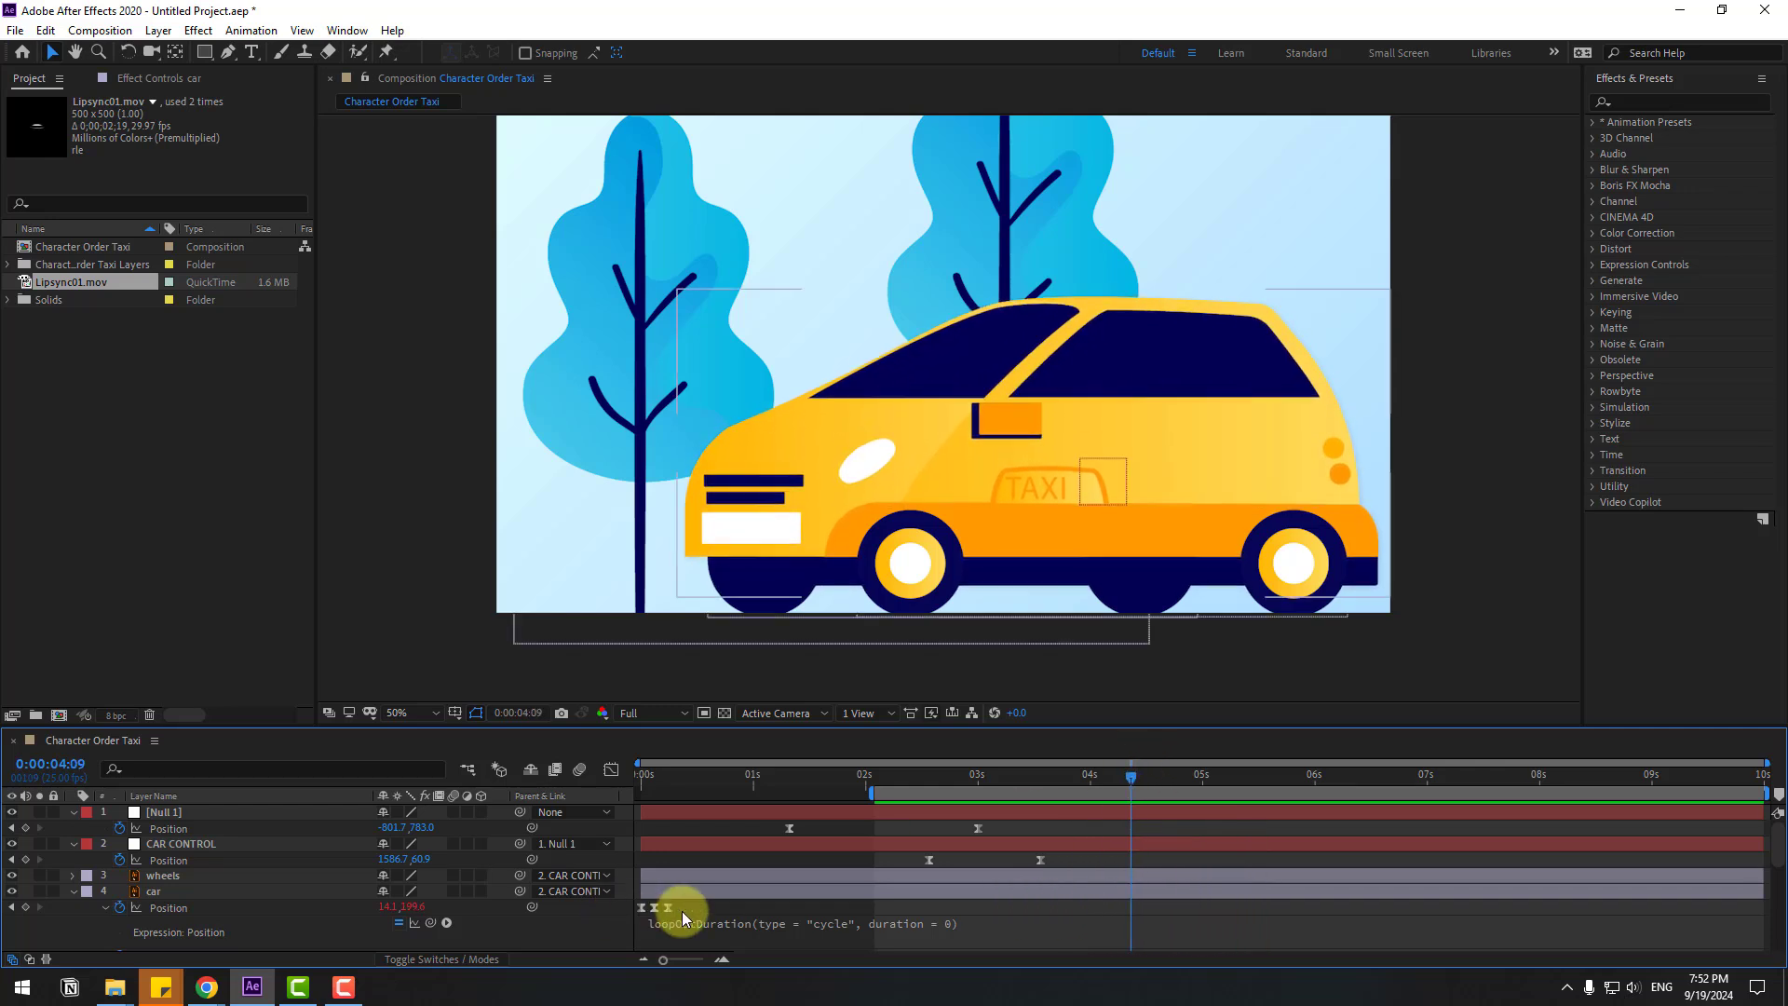
pyautogui.moveTo(681, 911)
pyautogui.mouseDown()
pyautogui.moveTo(627, 920)
pyautogui.moveTo(708, 903)
pyautogui.mouseUp()
pyautogui.press('space')
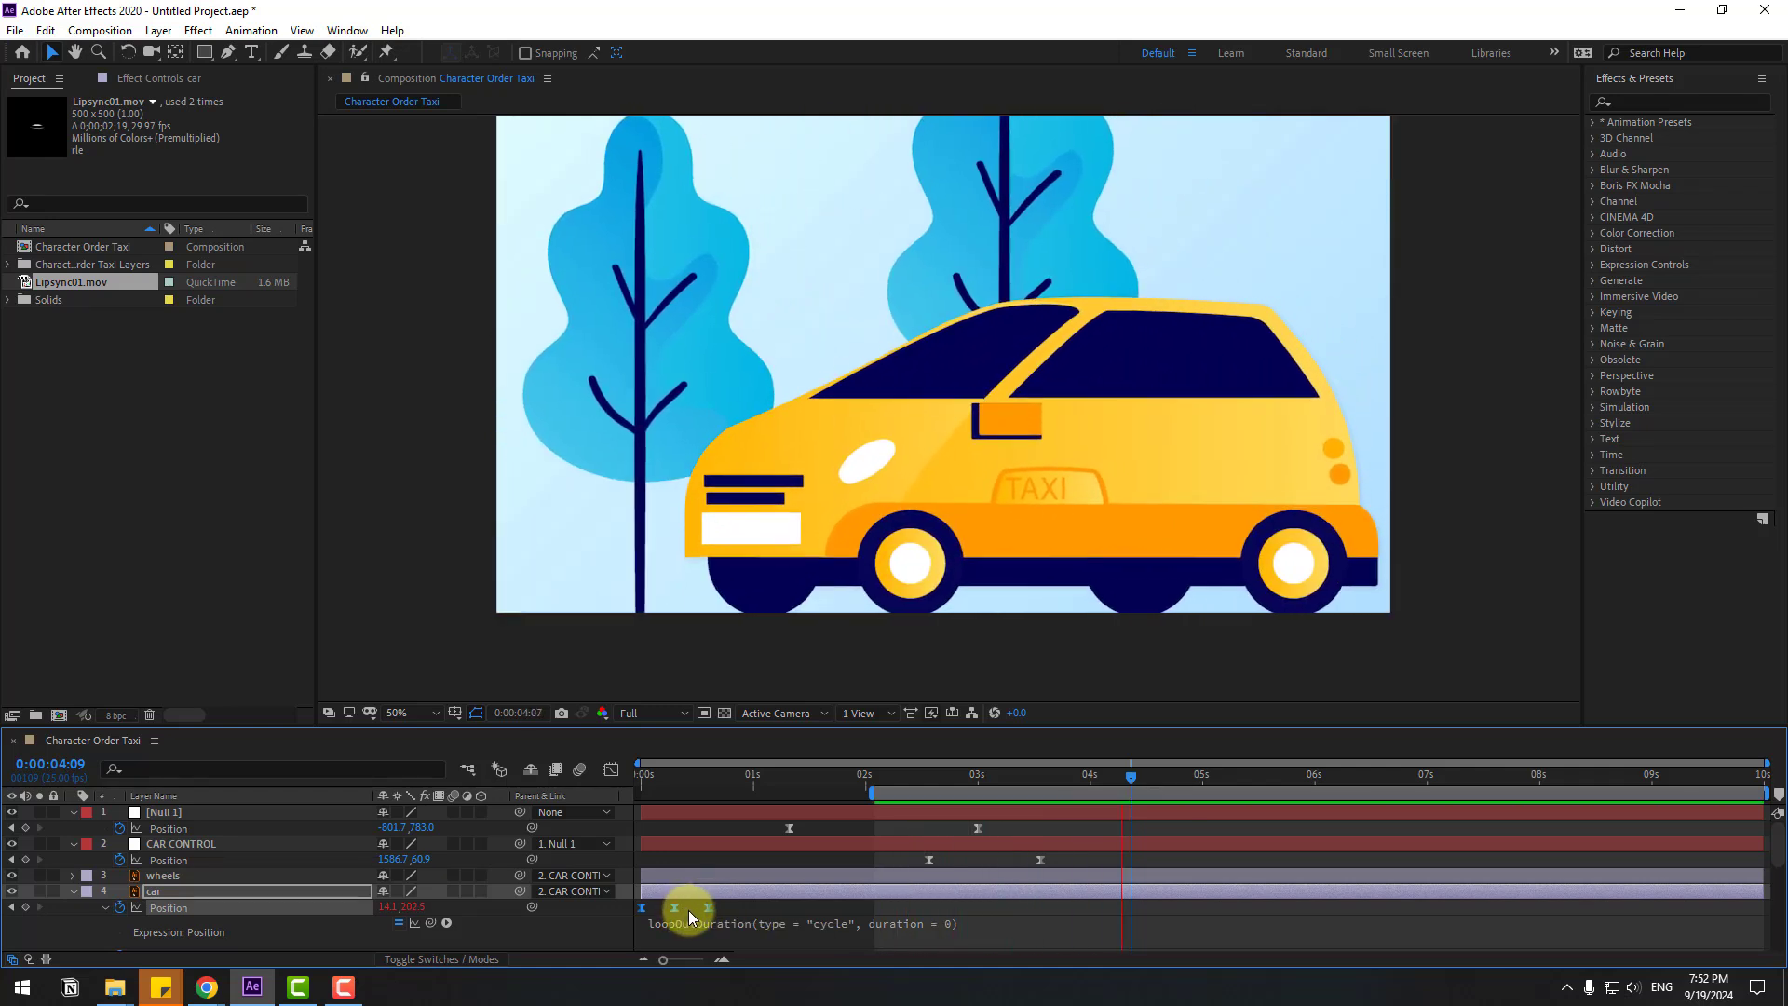
pyautogui.press('space')
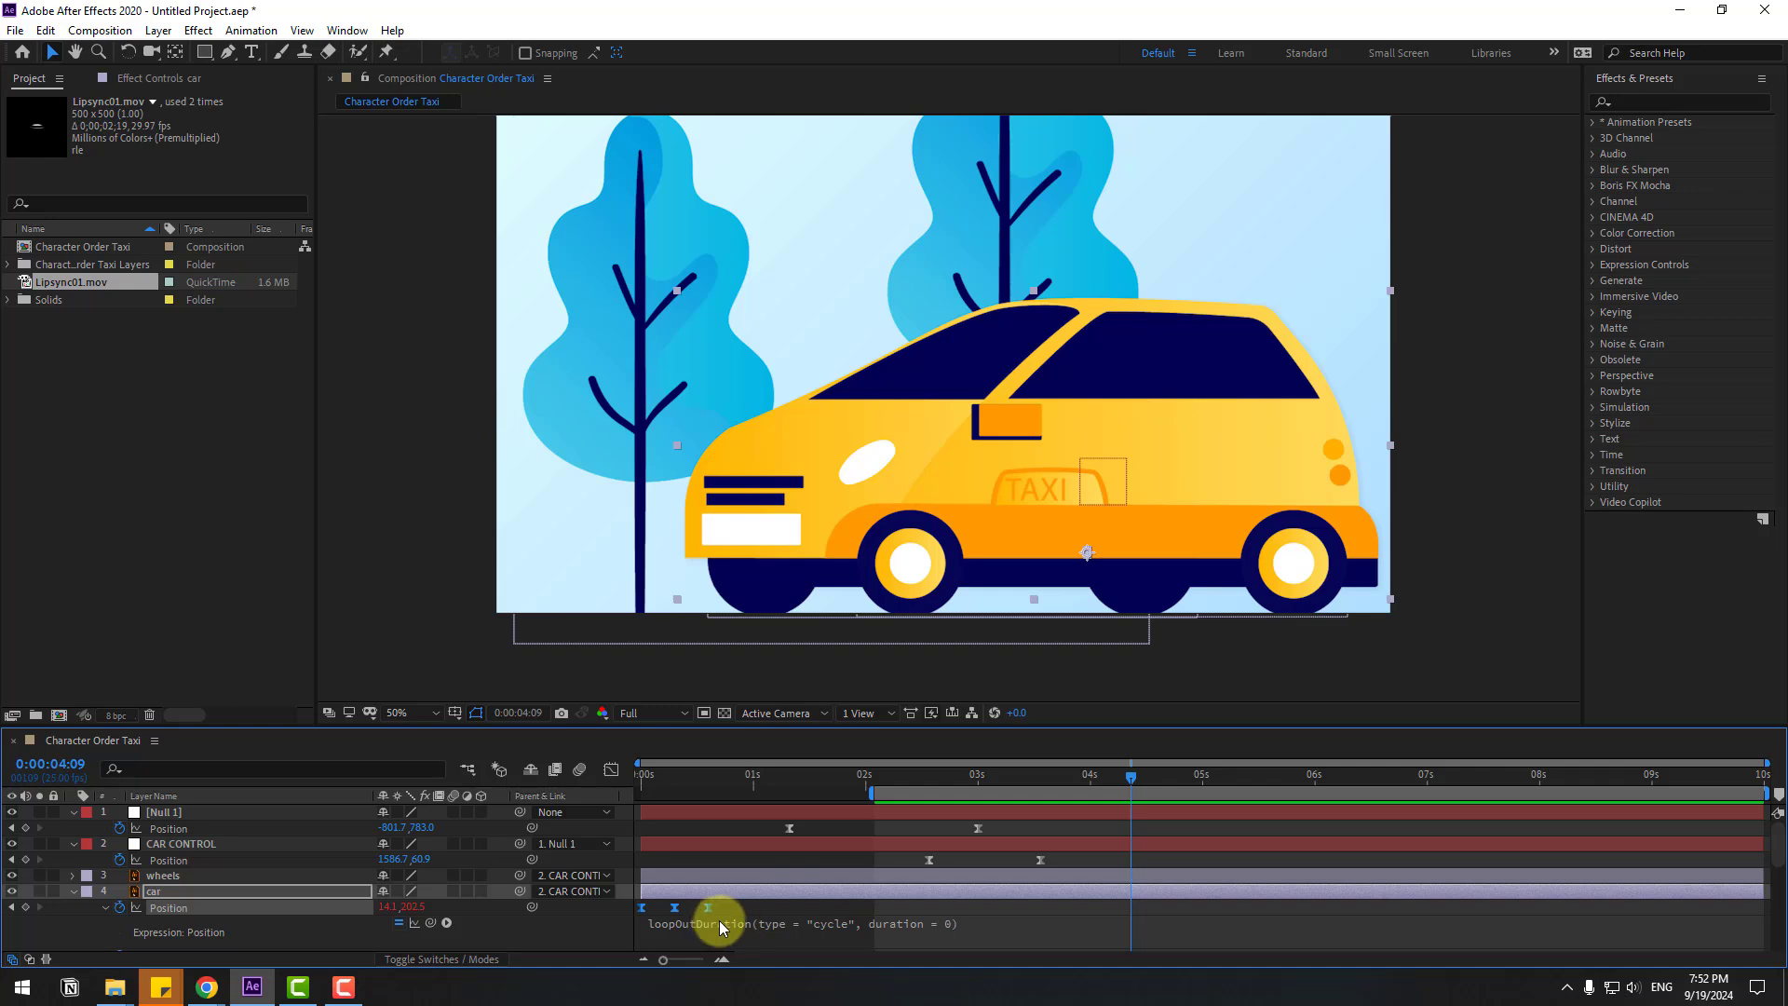
pyautogui.moveTo(707, 907); pyautogui.dragTo(699, 911)
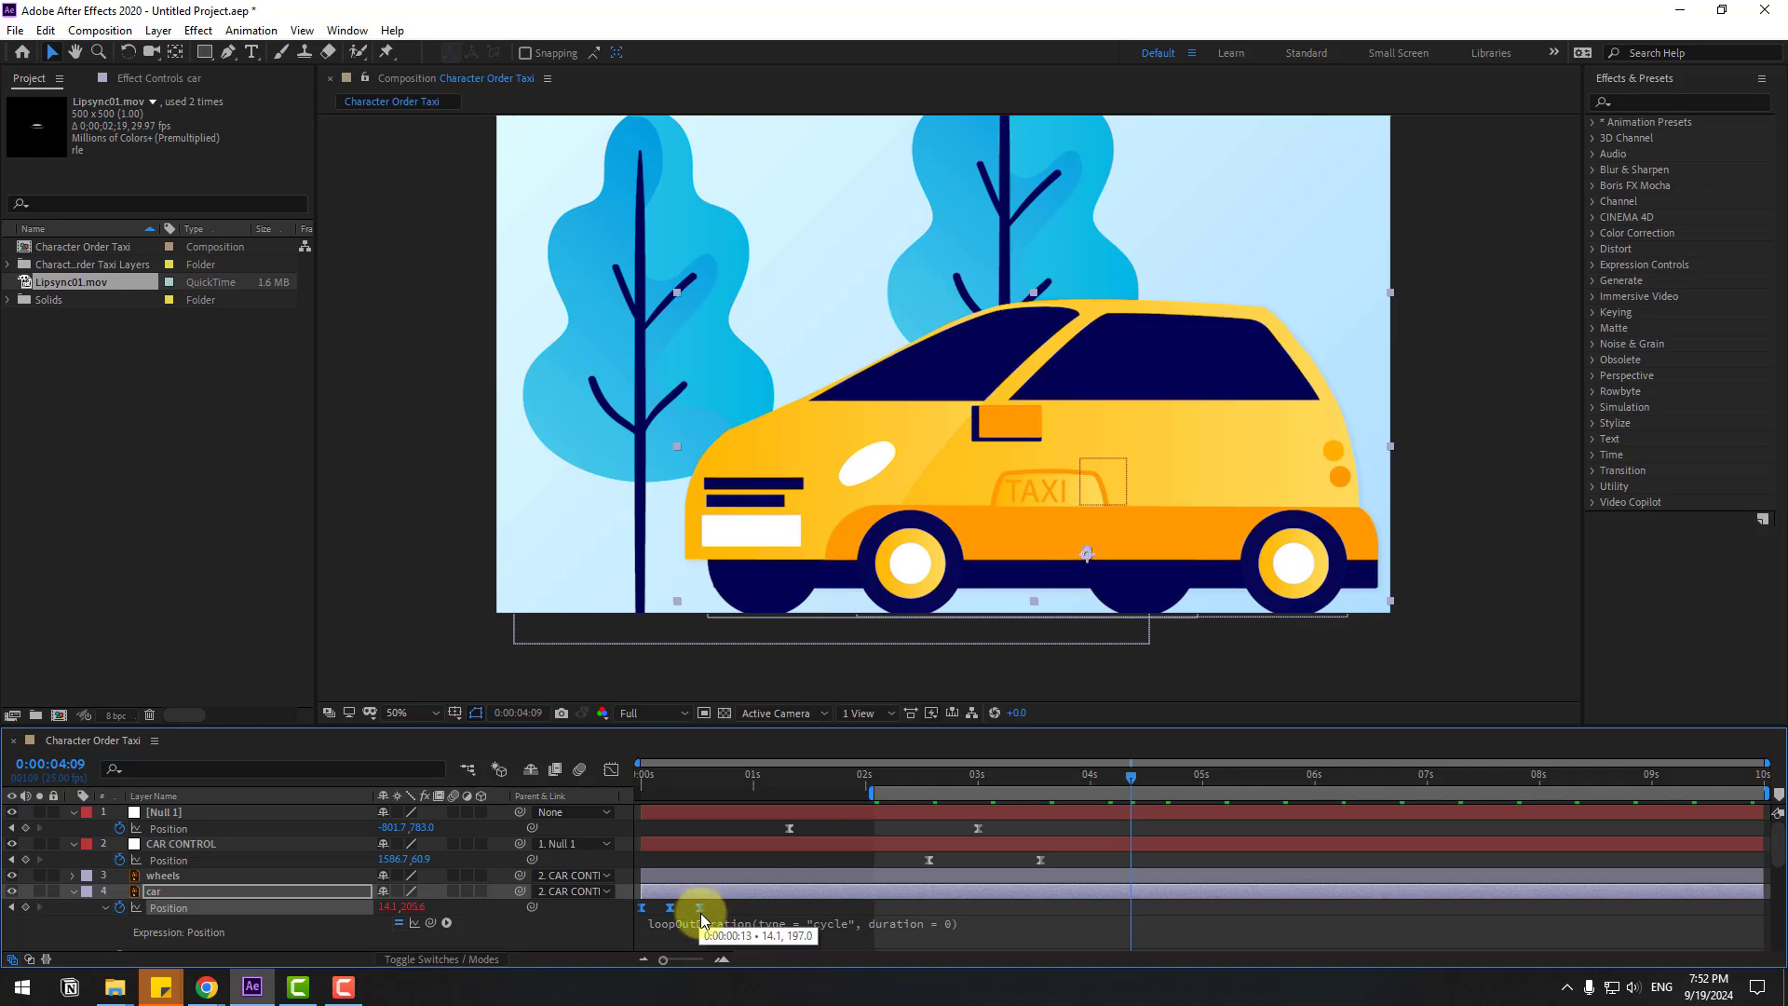
pyautogui.press('space')
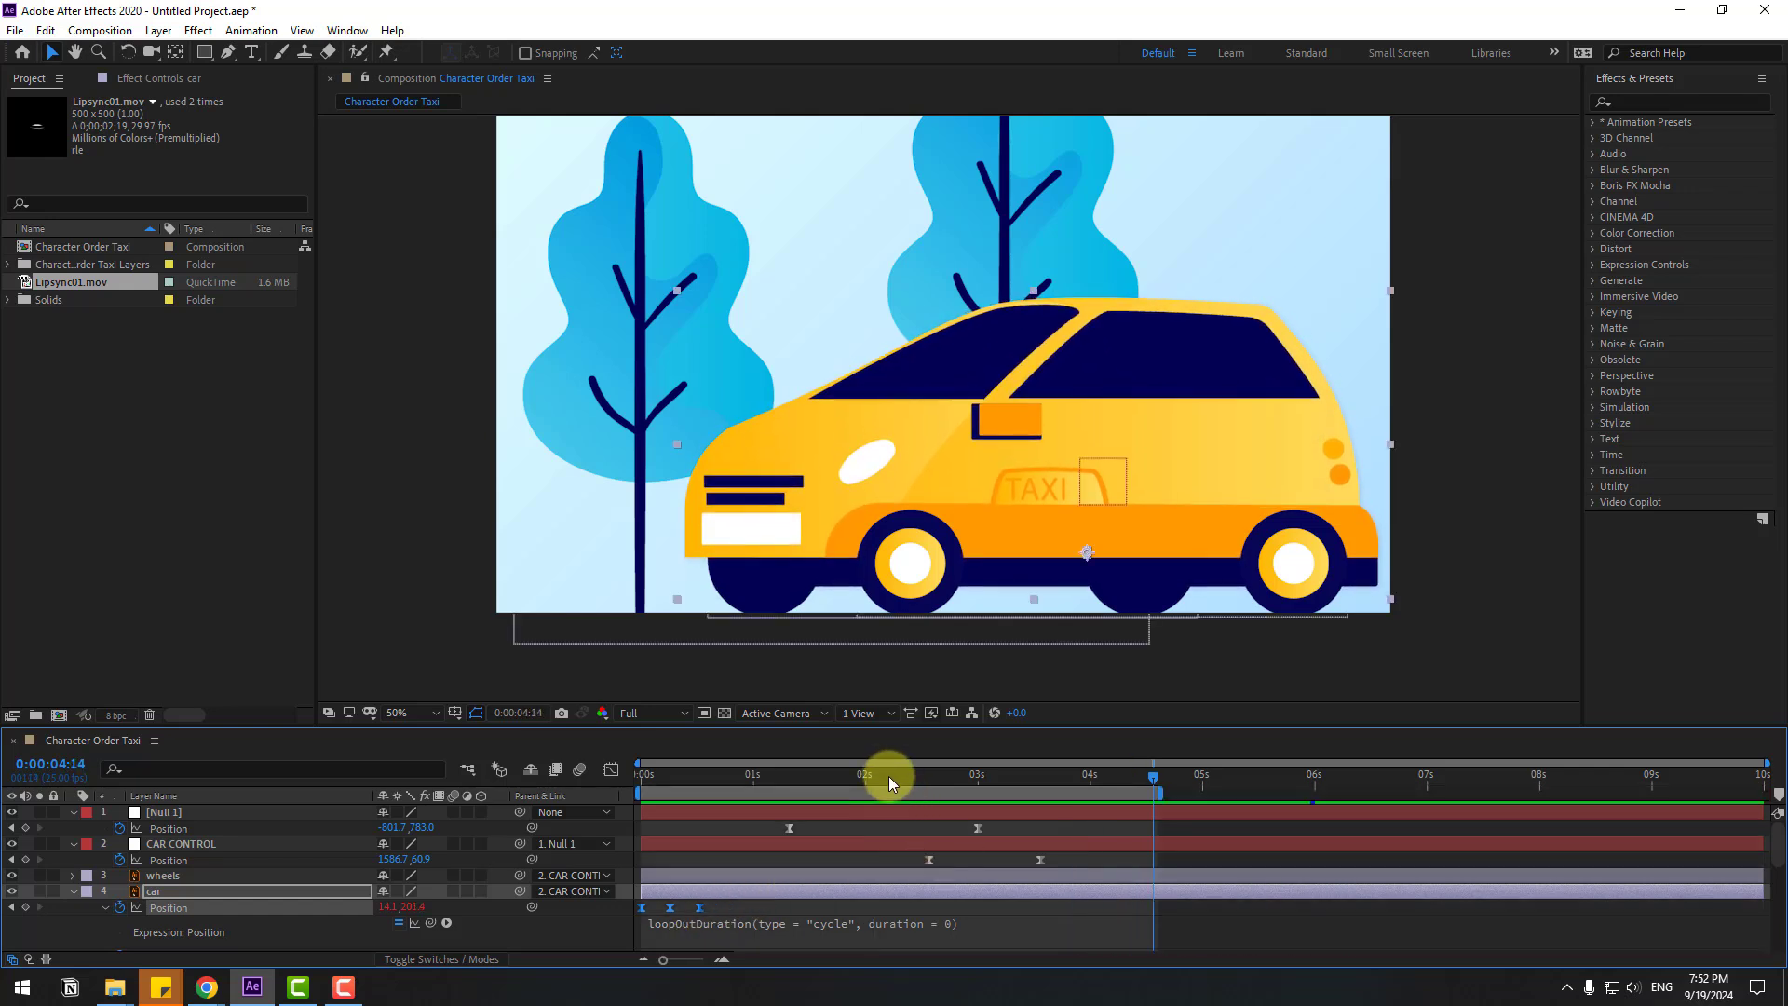
# Go to 0:00:02:16, select the blue_tree layer and turn off its visibility.
pyautogui.moveTo(888, 775); pyautogui.dragTo(937, 776)
pyautogui.click(1126, 307)
pyautogui.scroll(-2, 226, 845)
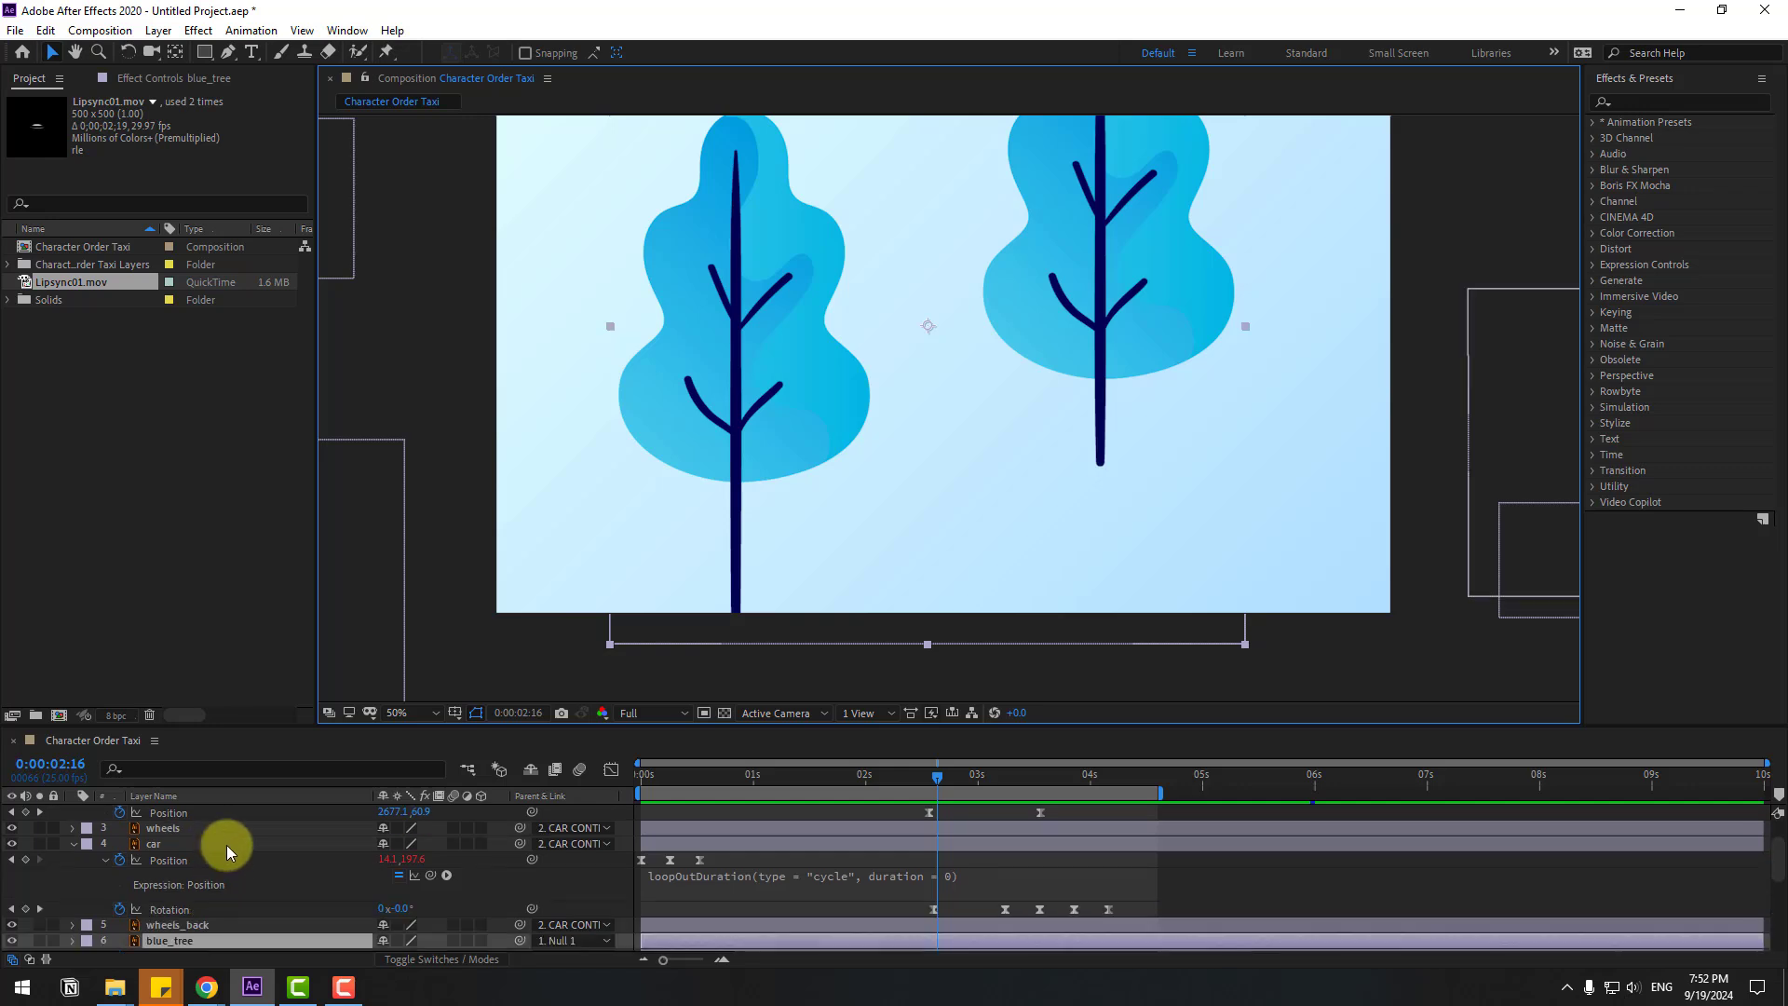
pyautogui.click(15, 894)
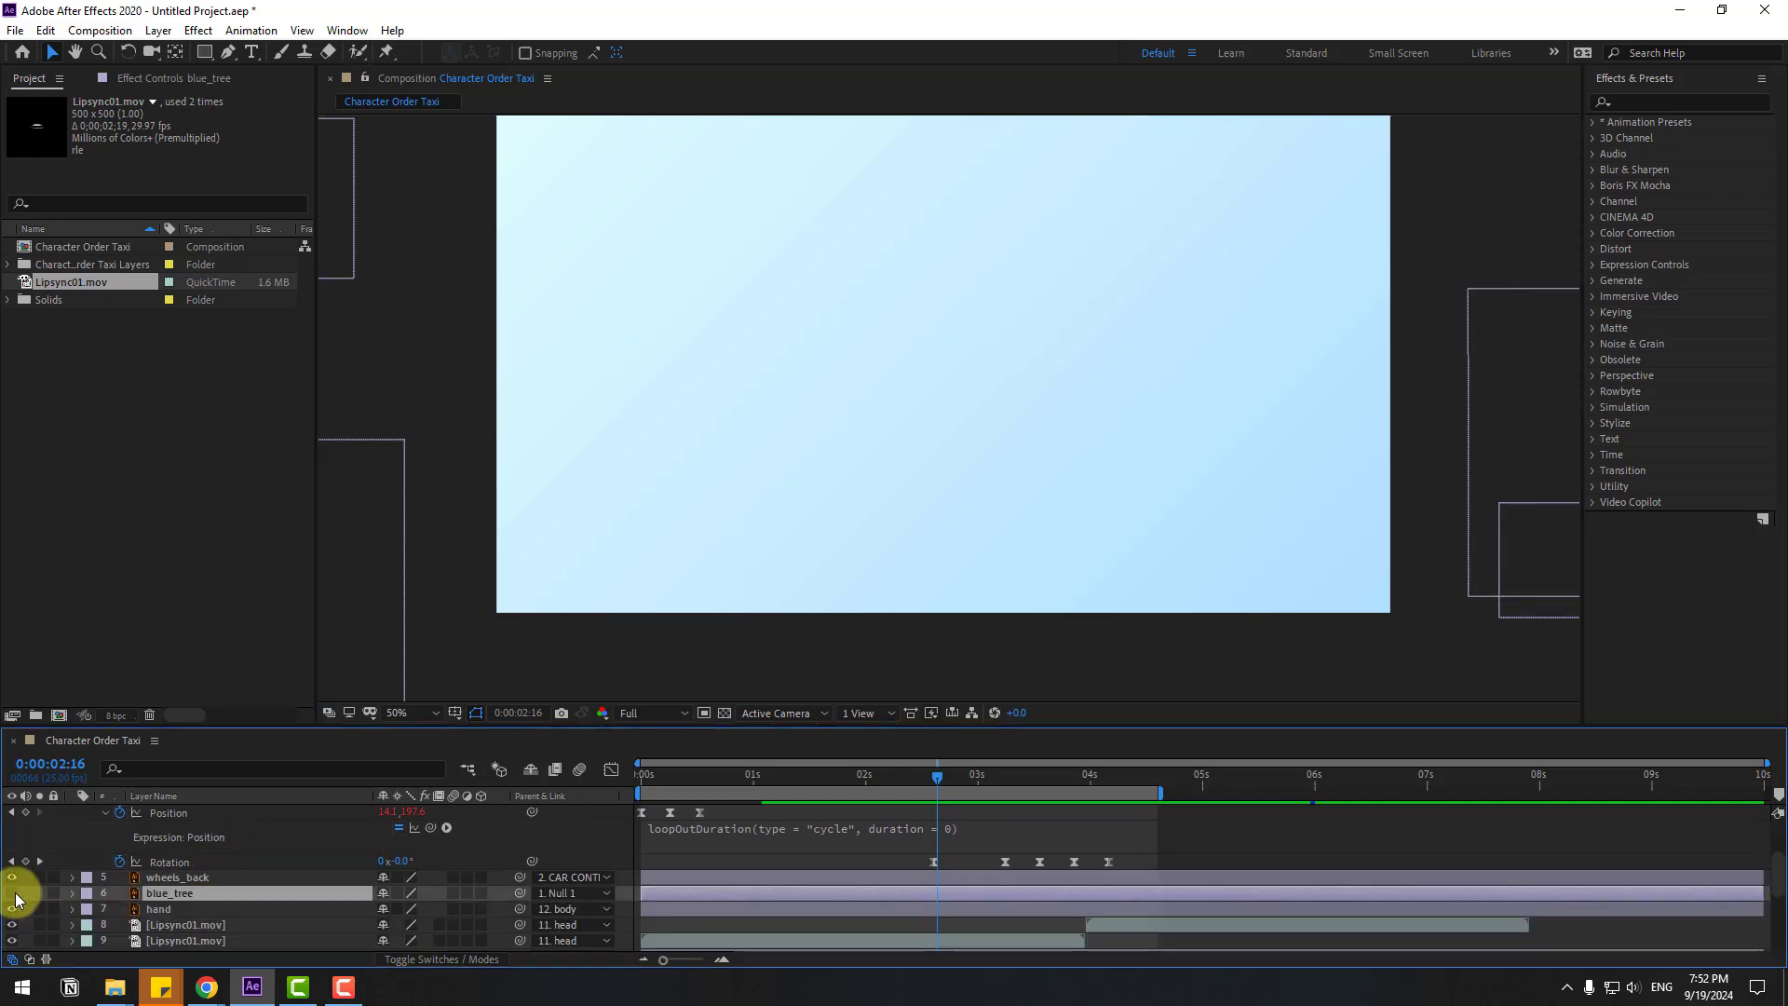